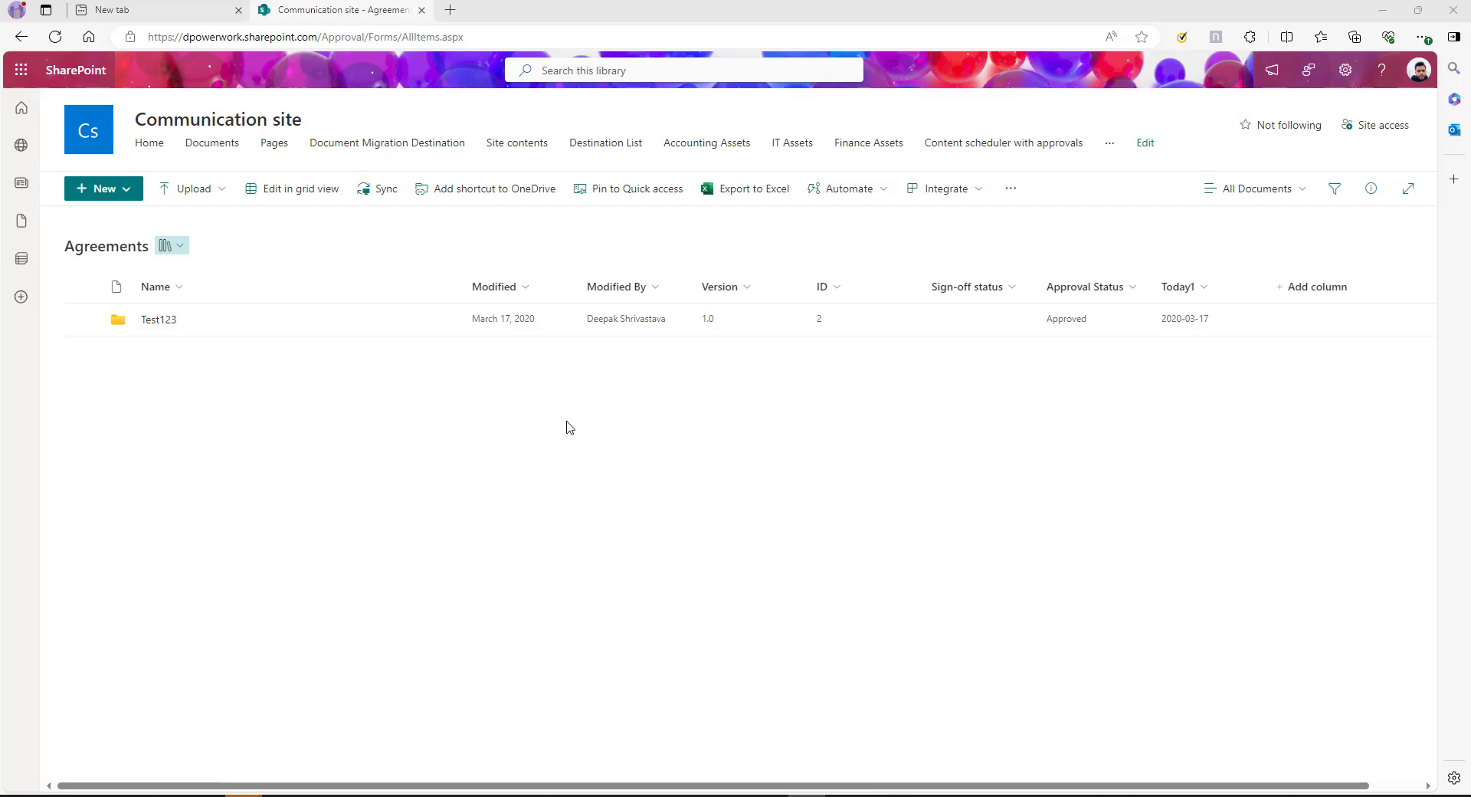
Open a new browser tab for make.powerautomate.com beside the SharePoint Agreements library
key("ctrl+t")
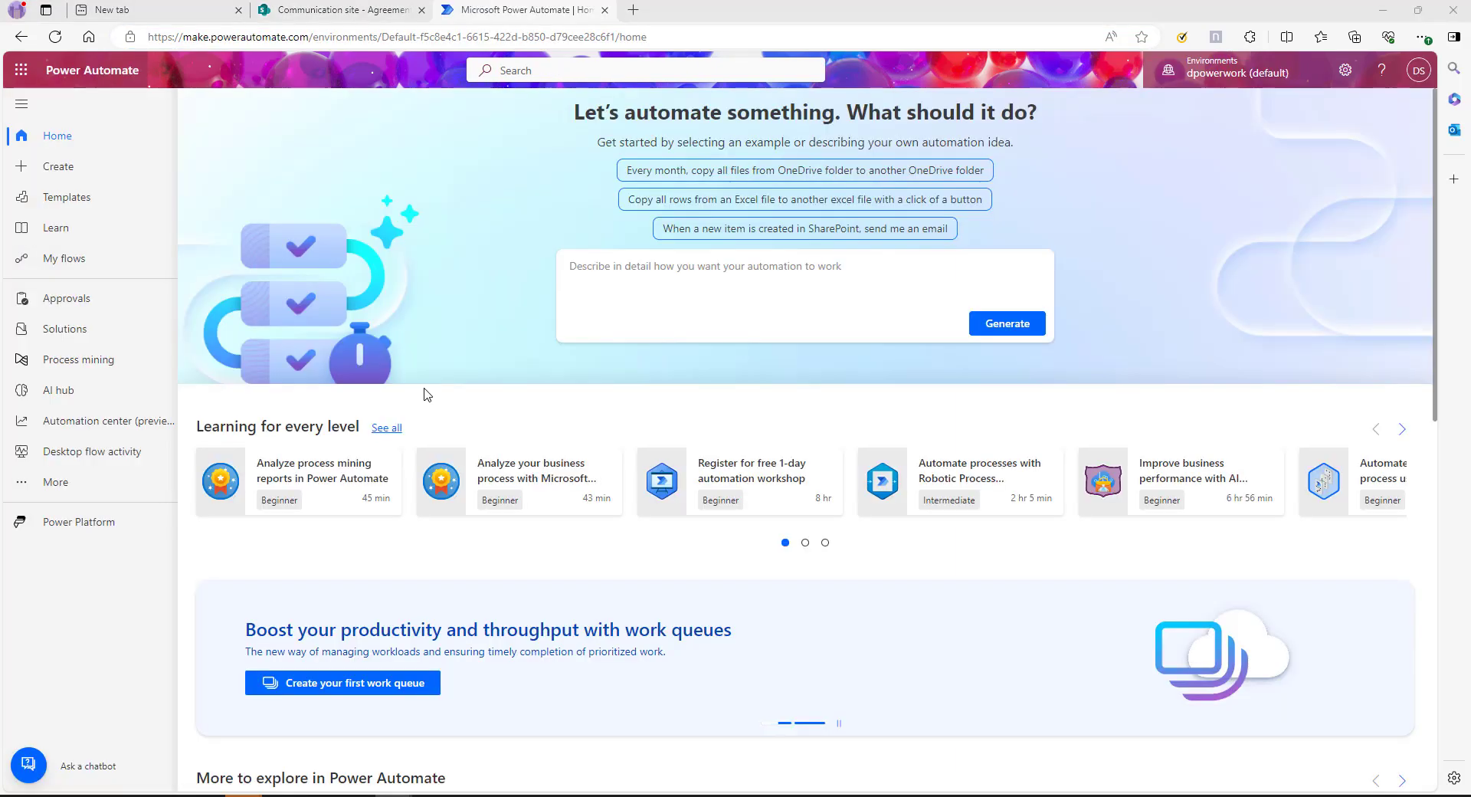
Start a new automated cloud flow from the Create page
left_click(61, 170)
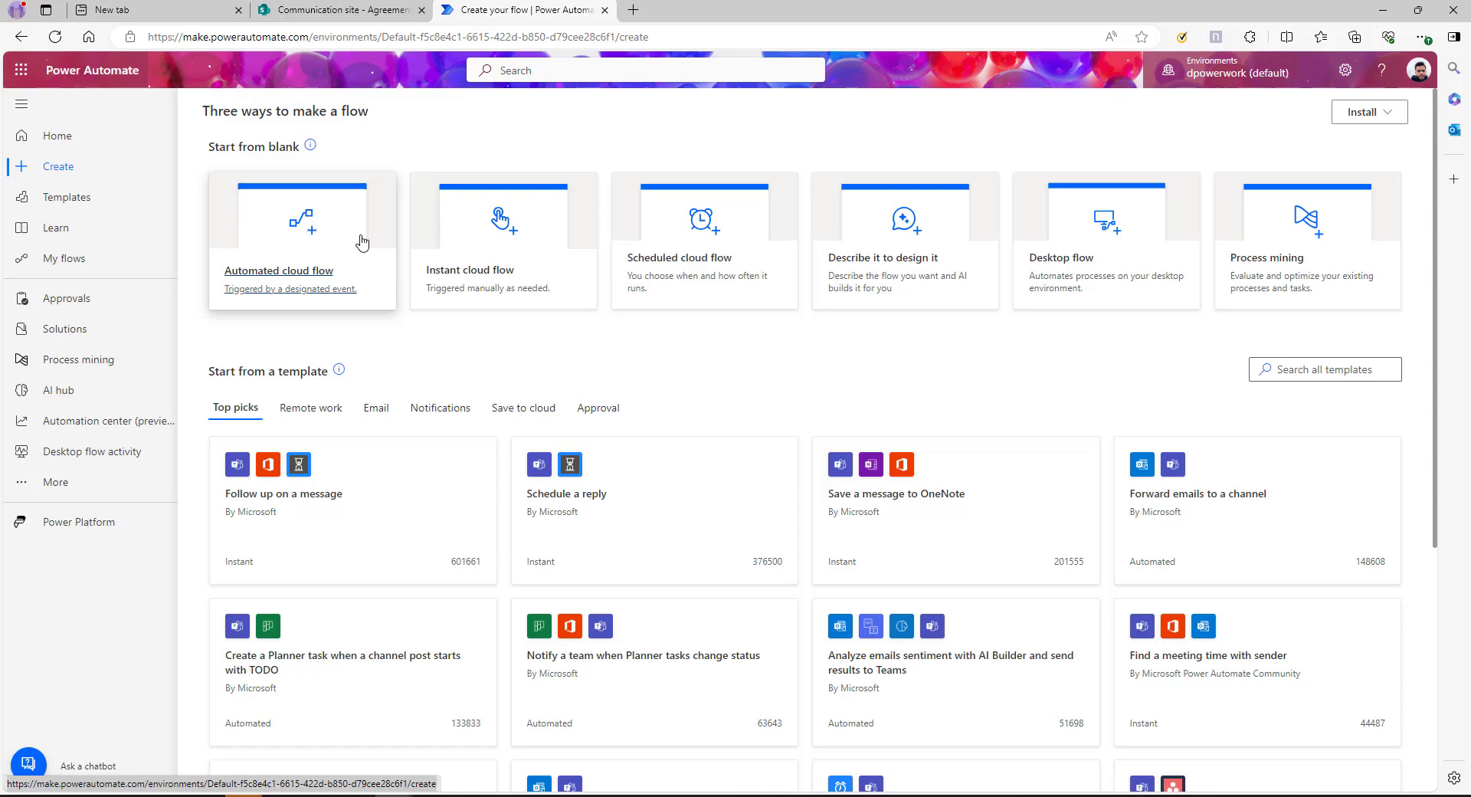
left_click(351, 242)
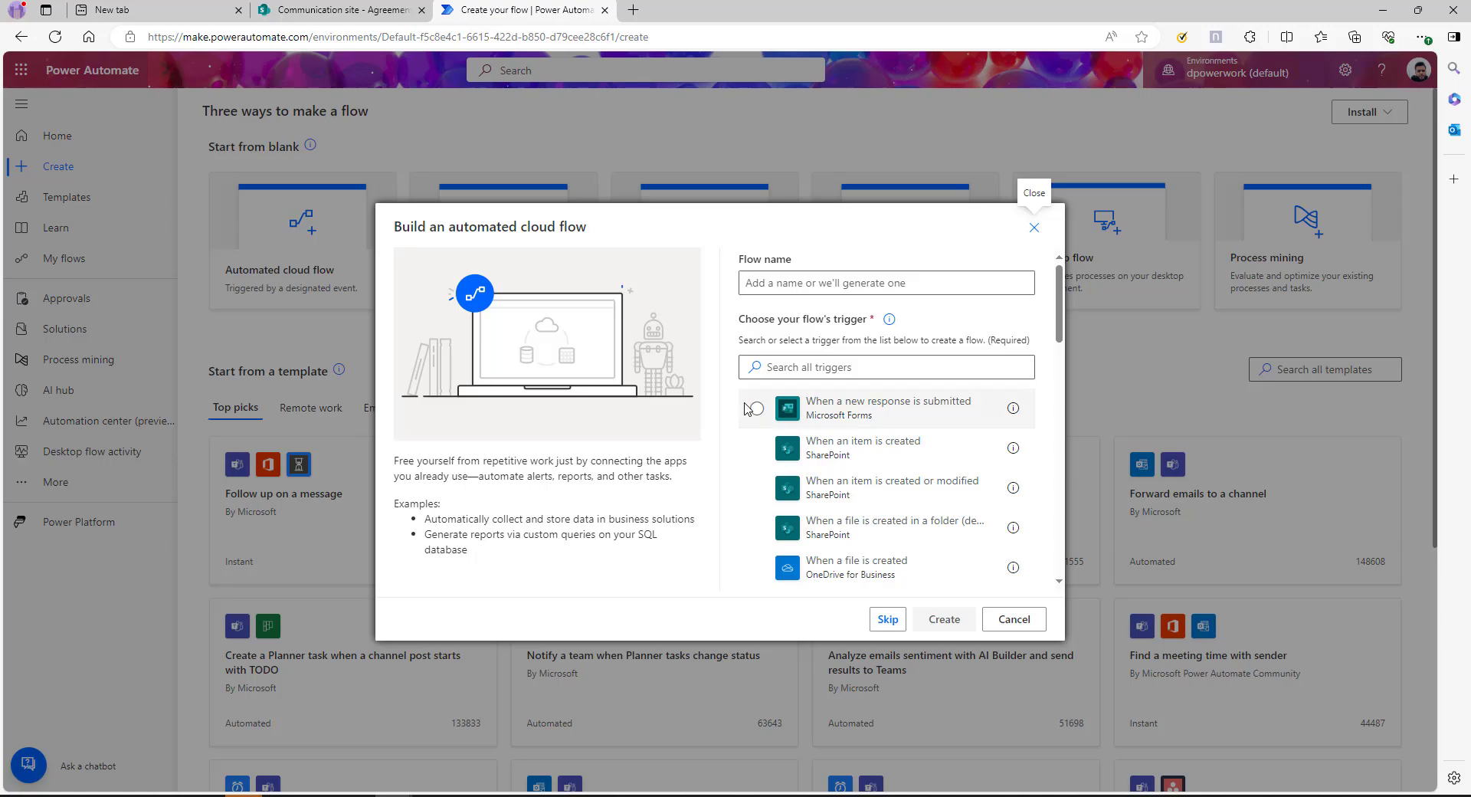
left_click(317, 10)
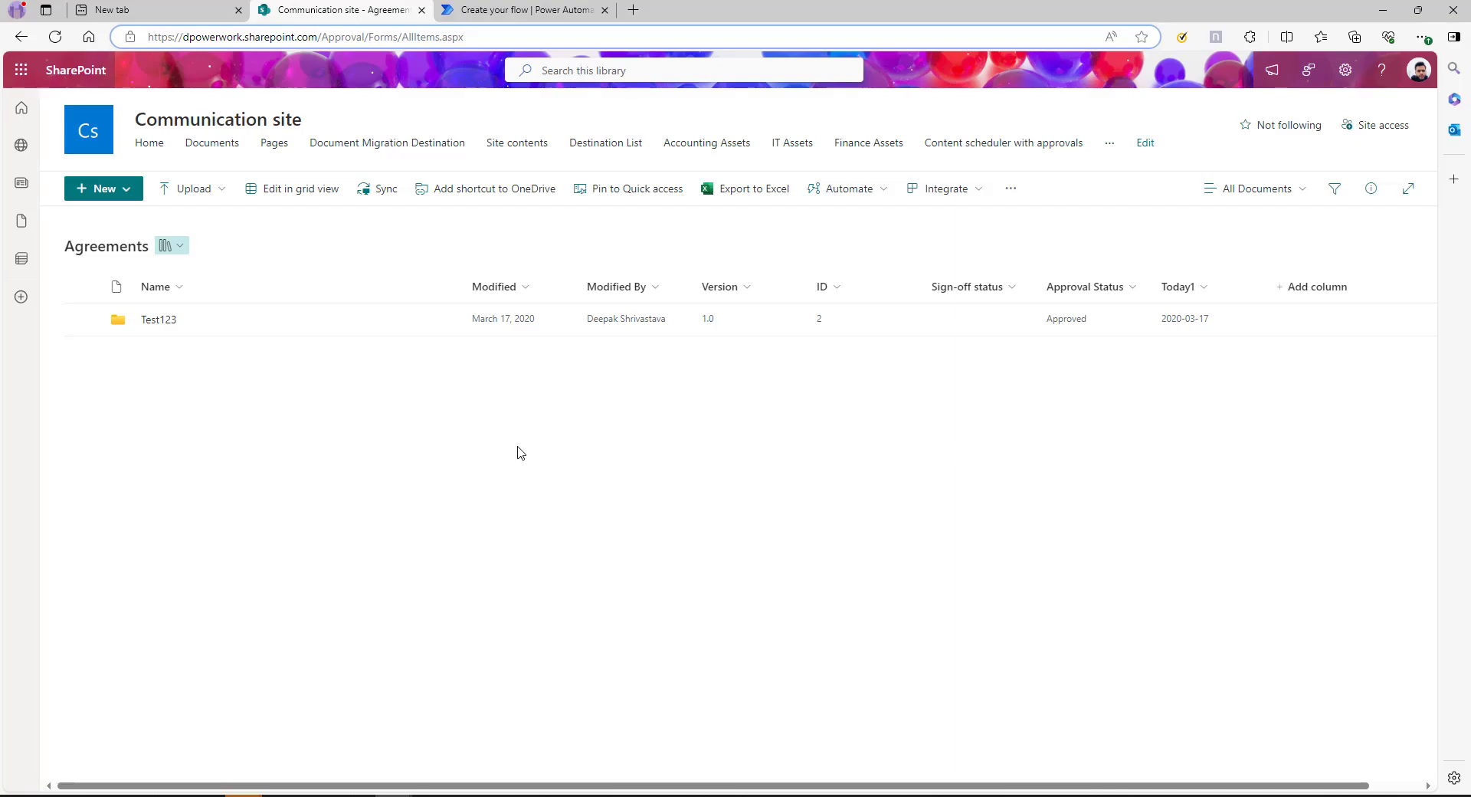
left_click(491, 8)
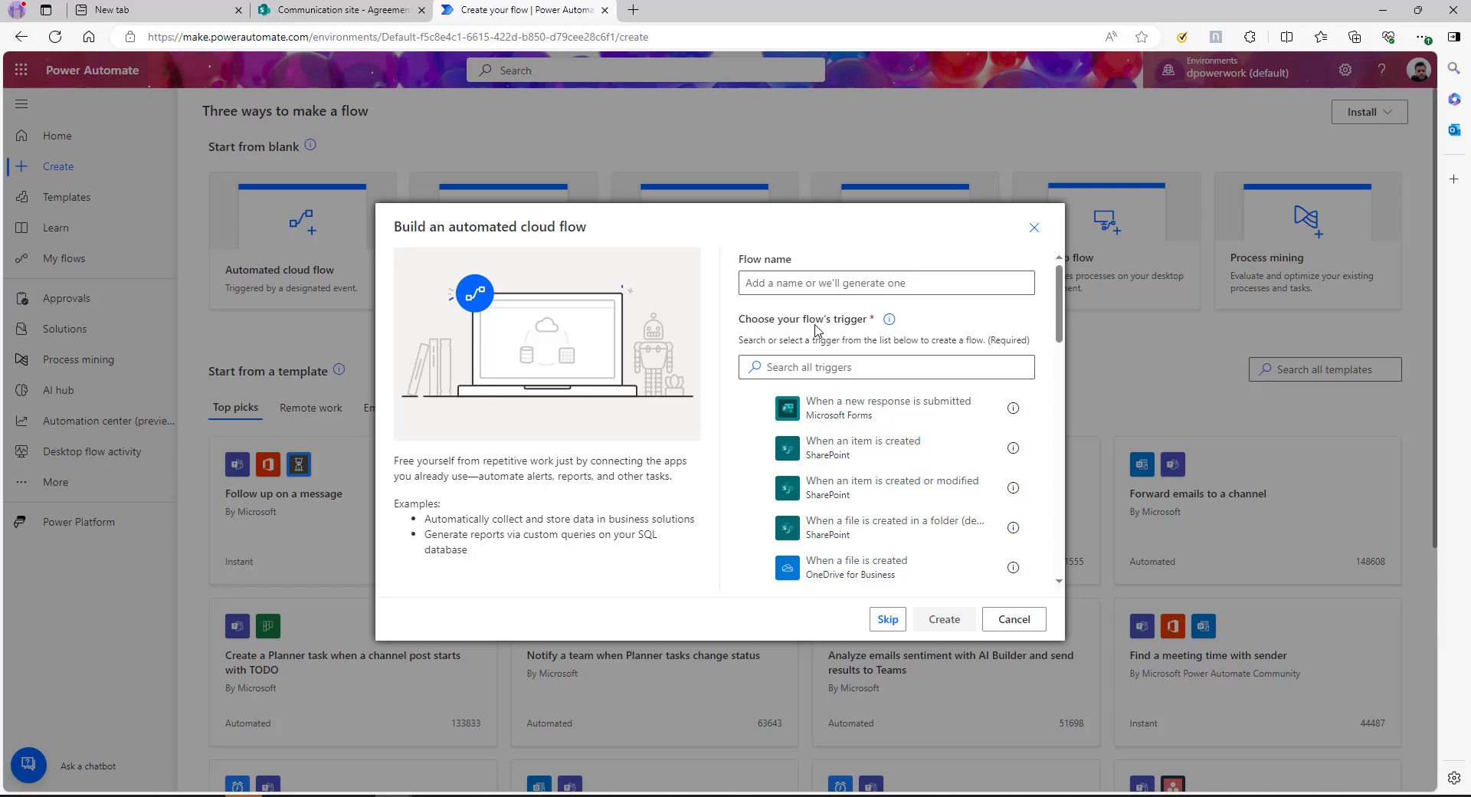
Create the flow with the SharePoint 'When a file is created (properties only)' trigger
left_click(819, 367)
type("file")
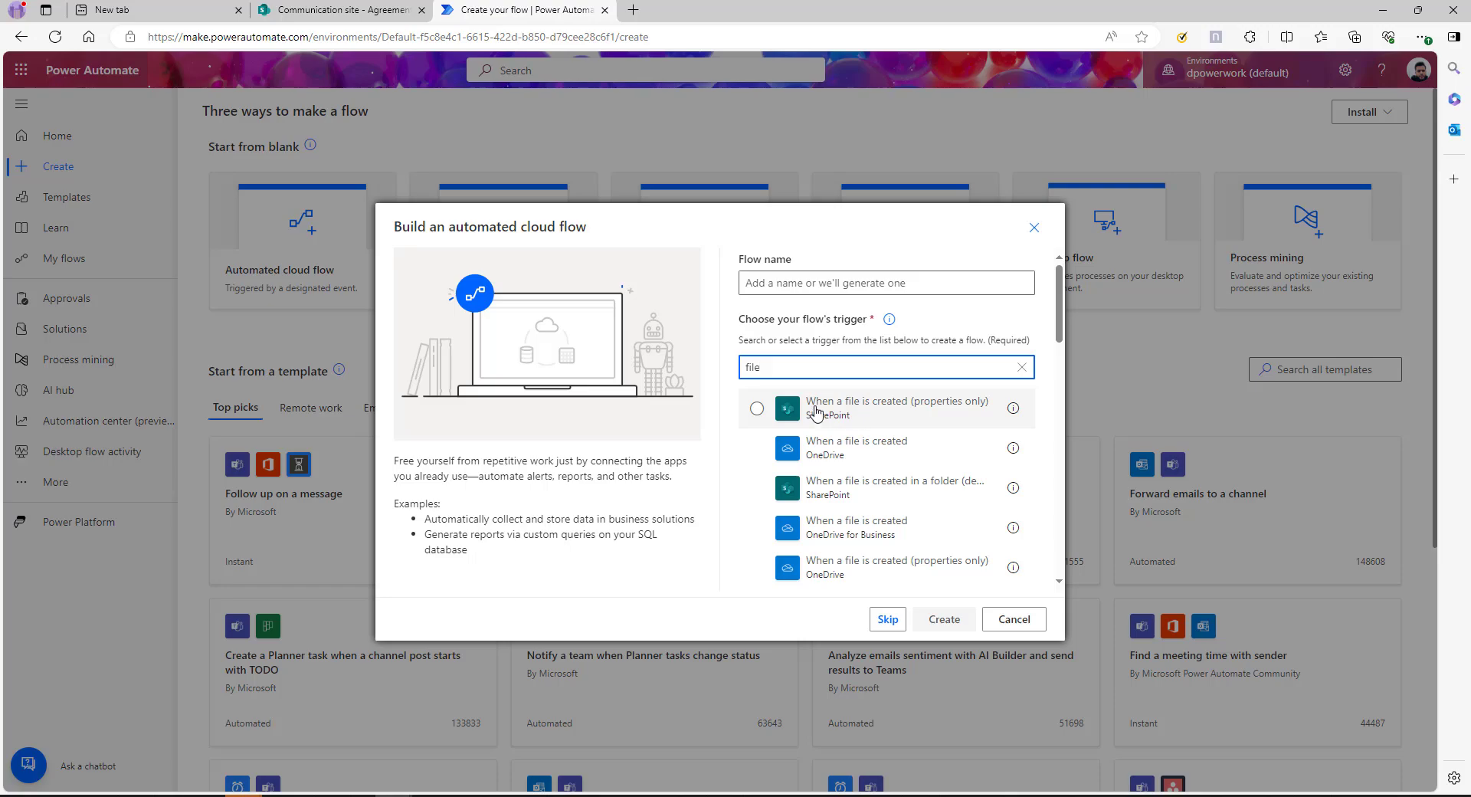
left_click(757, 408)
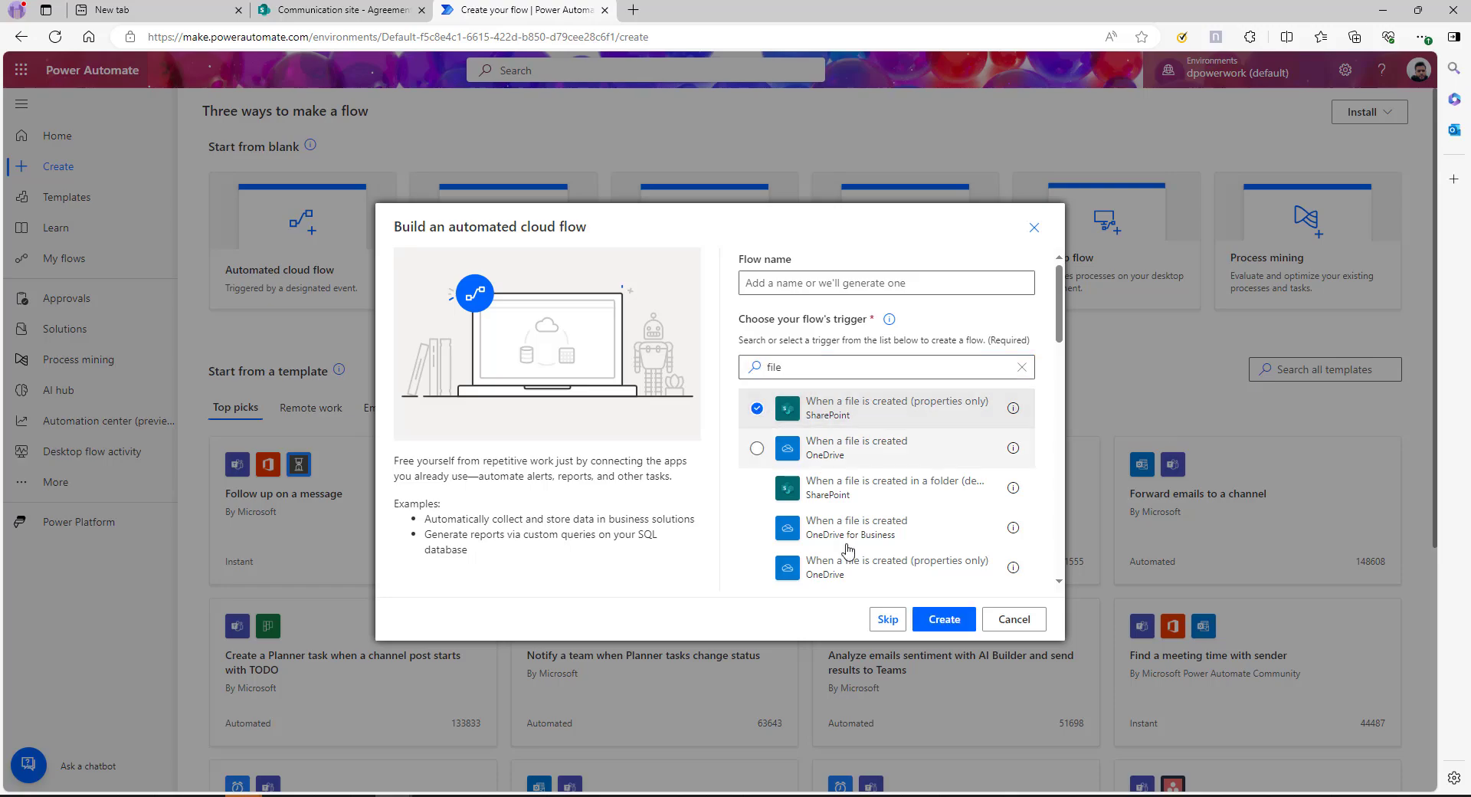
left_click(944, 619)
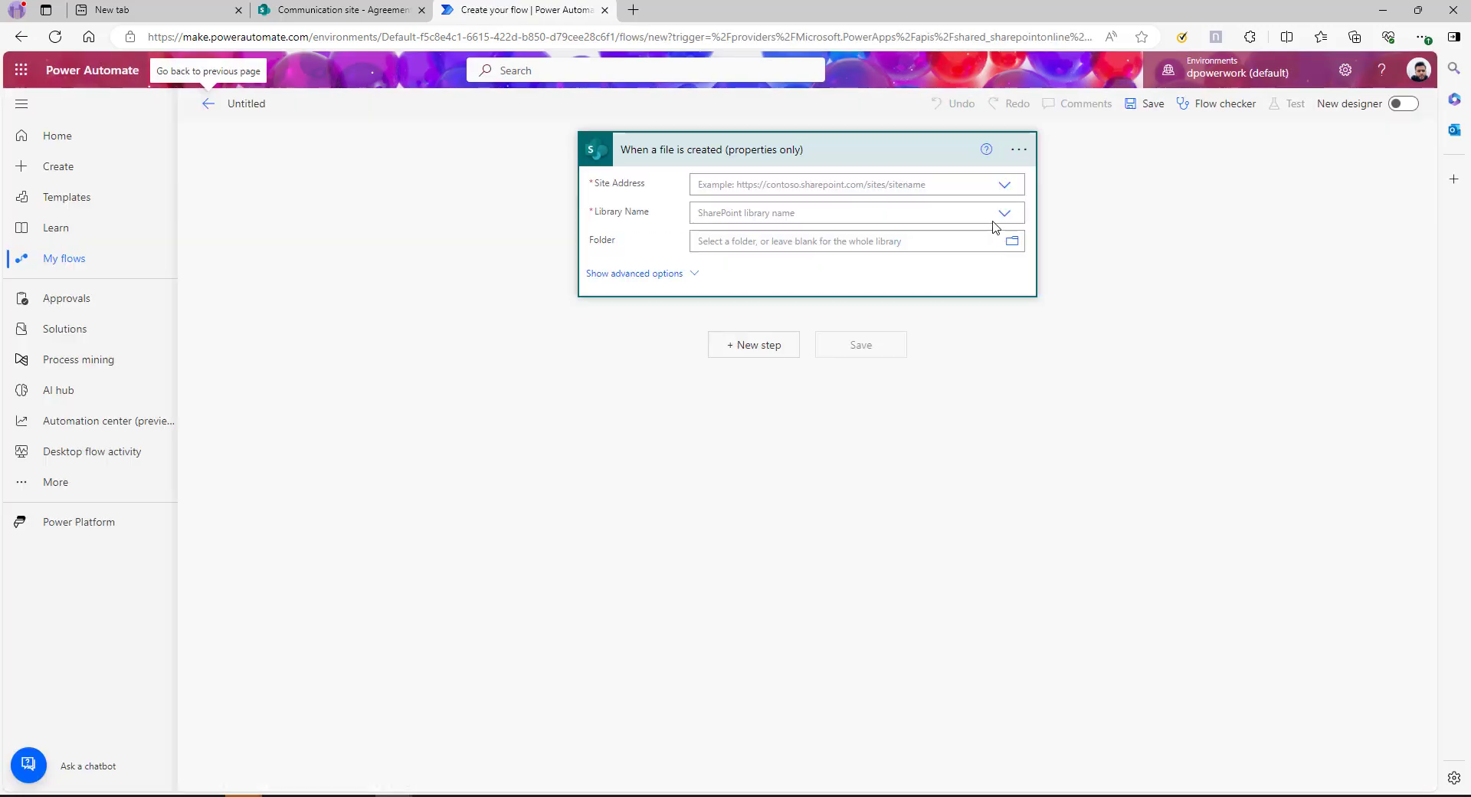
Point the trigger at the Communication site's Agreements library and add a new step
left_click(1004, 187)
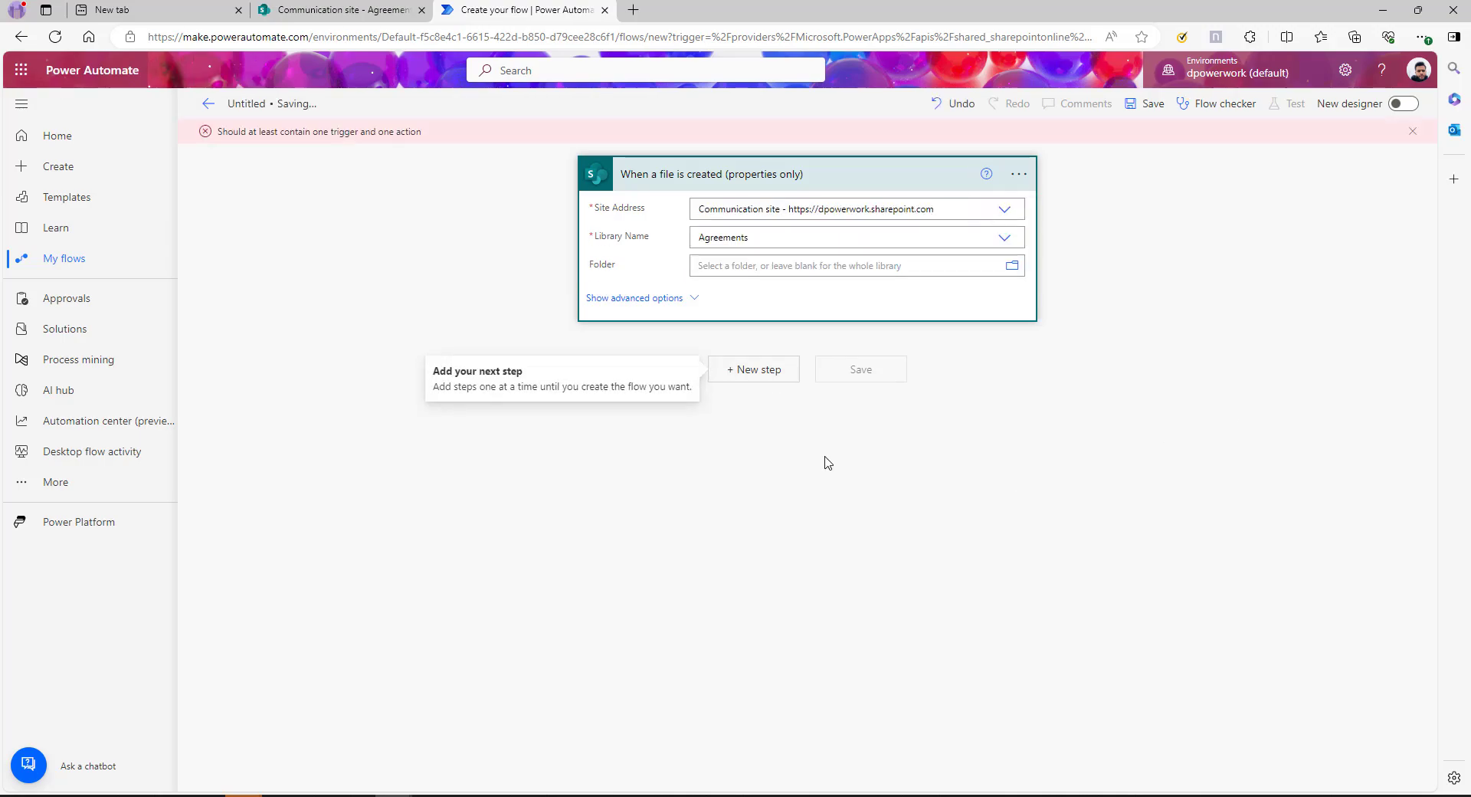
left_click(752, 376)
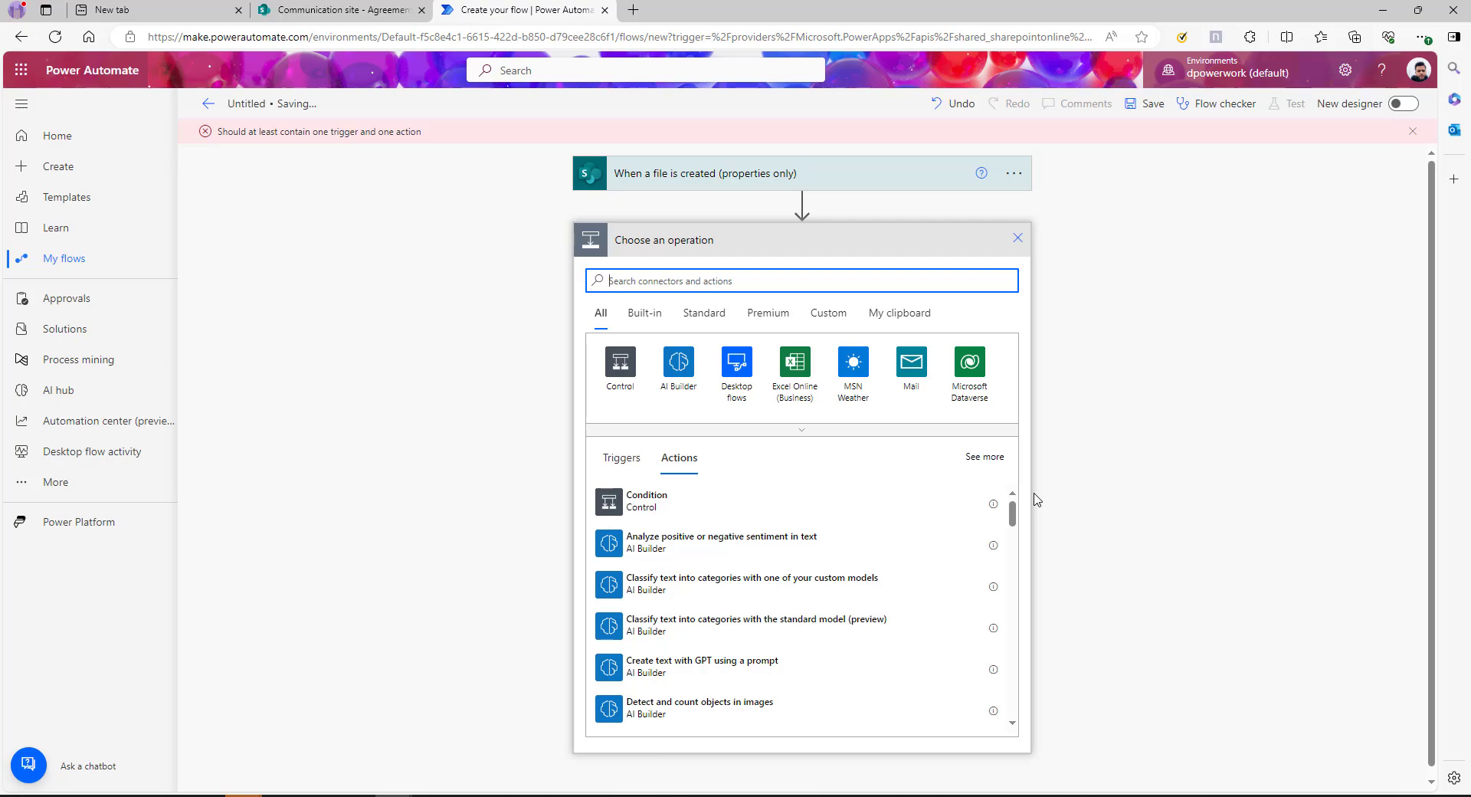
Add the SharePoint 'Get file content' action after the trigger
type("sharepoint")
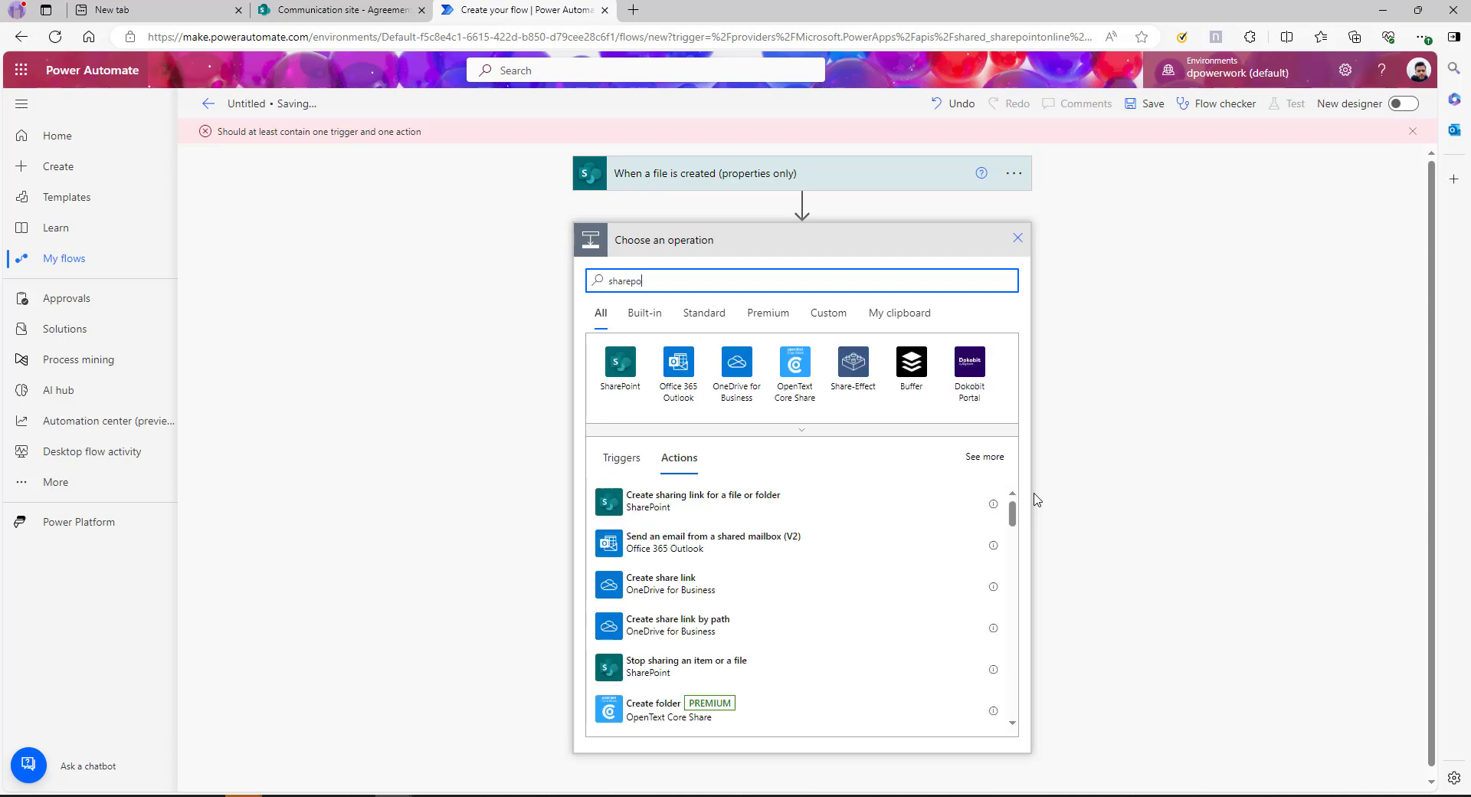
left_click(621, 364)
type("get")
scroll(709, 554, "down", 3)
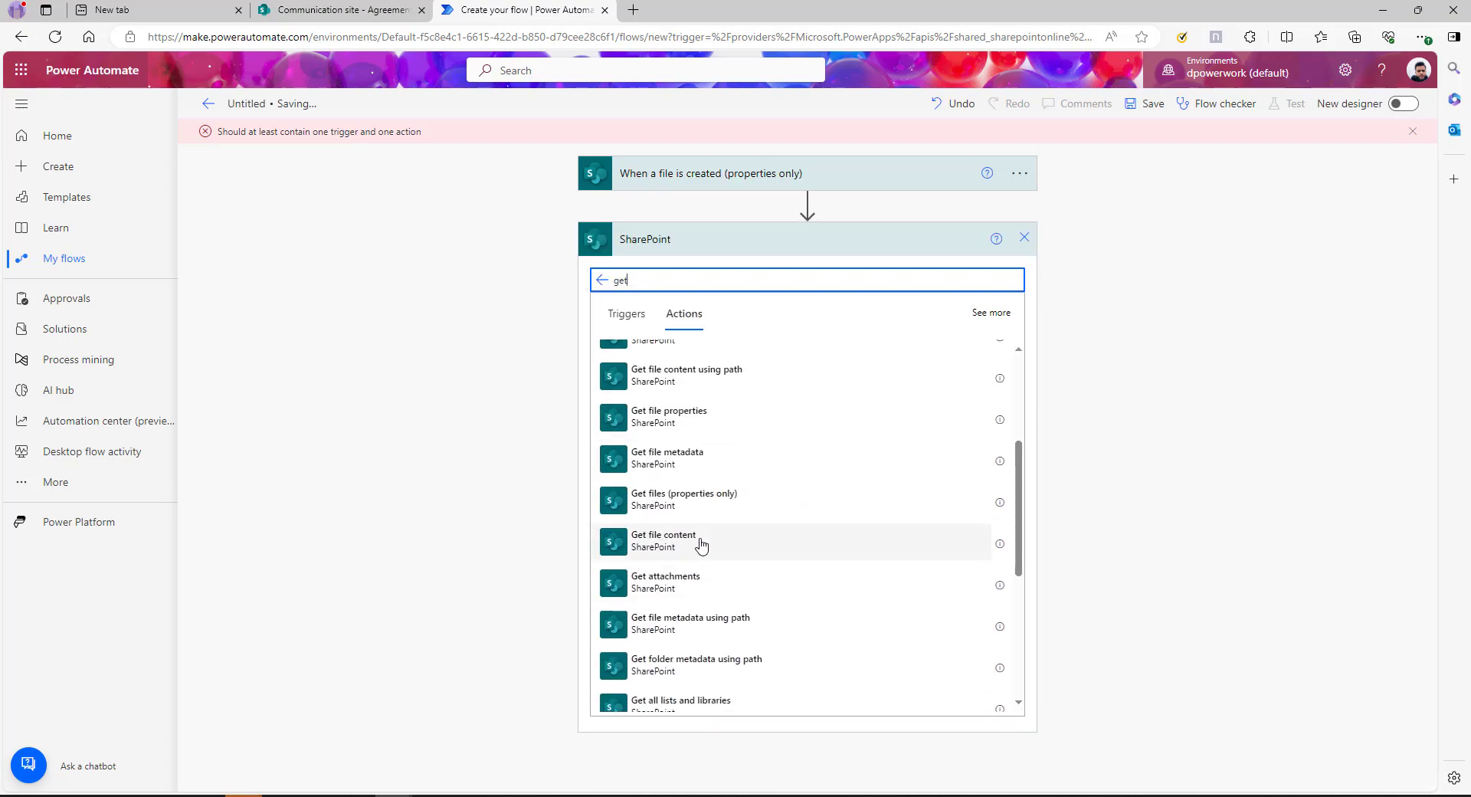
left_click(700, 543)
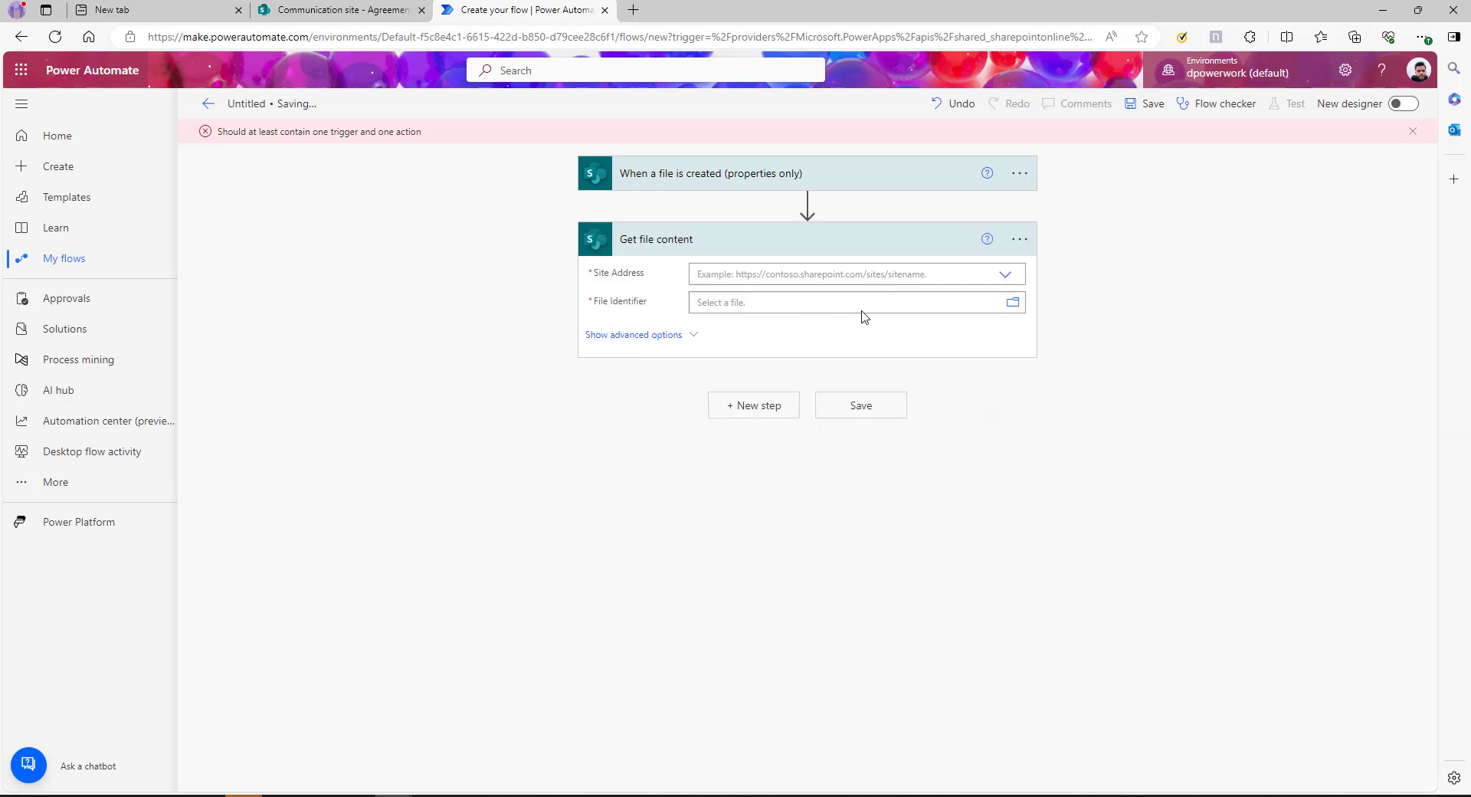
Set Site Address to Communication site and File Identifier to the trigger's Identifier
left_click(1005, 275)
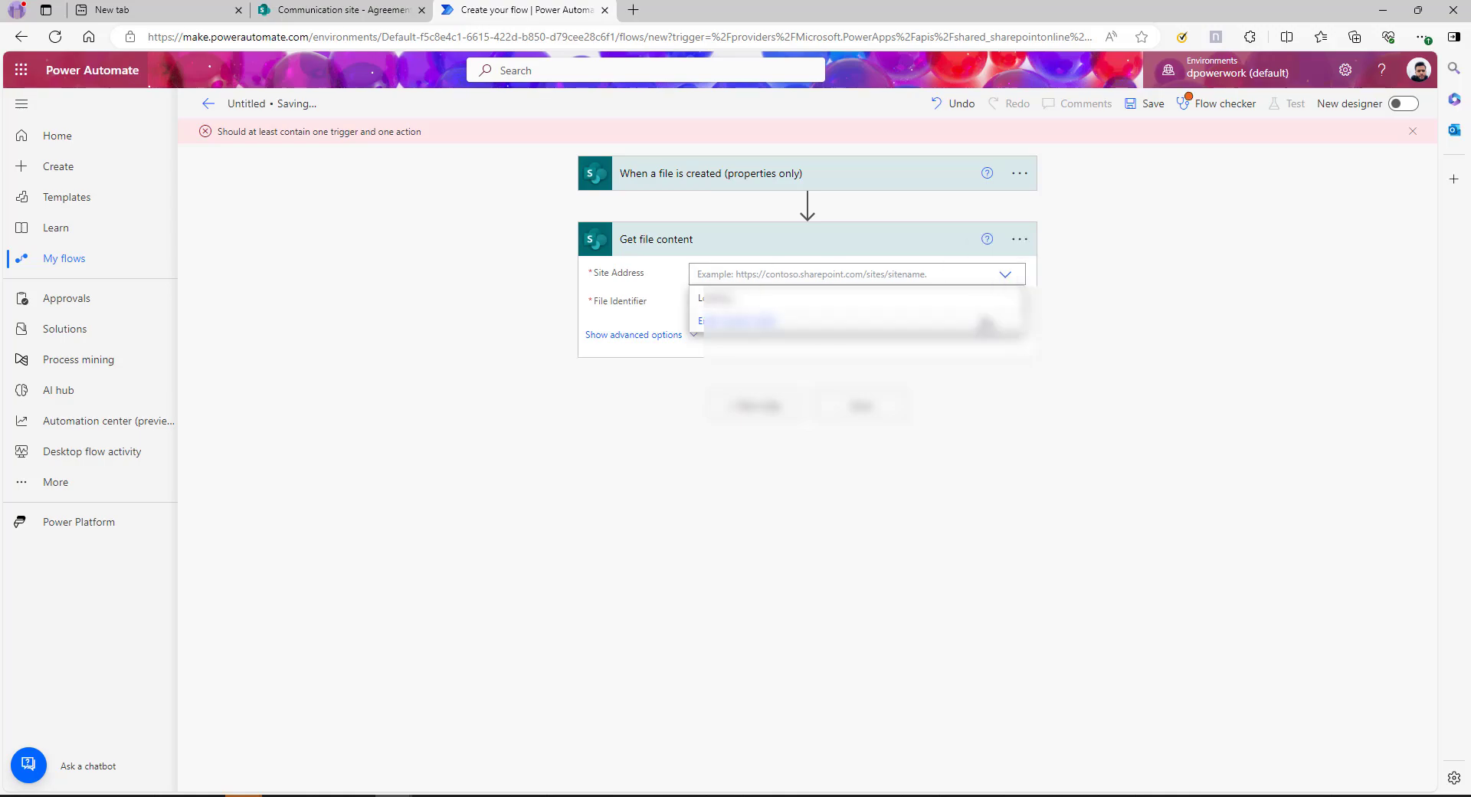
left_click(751, 300)
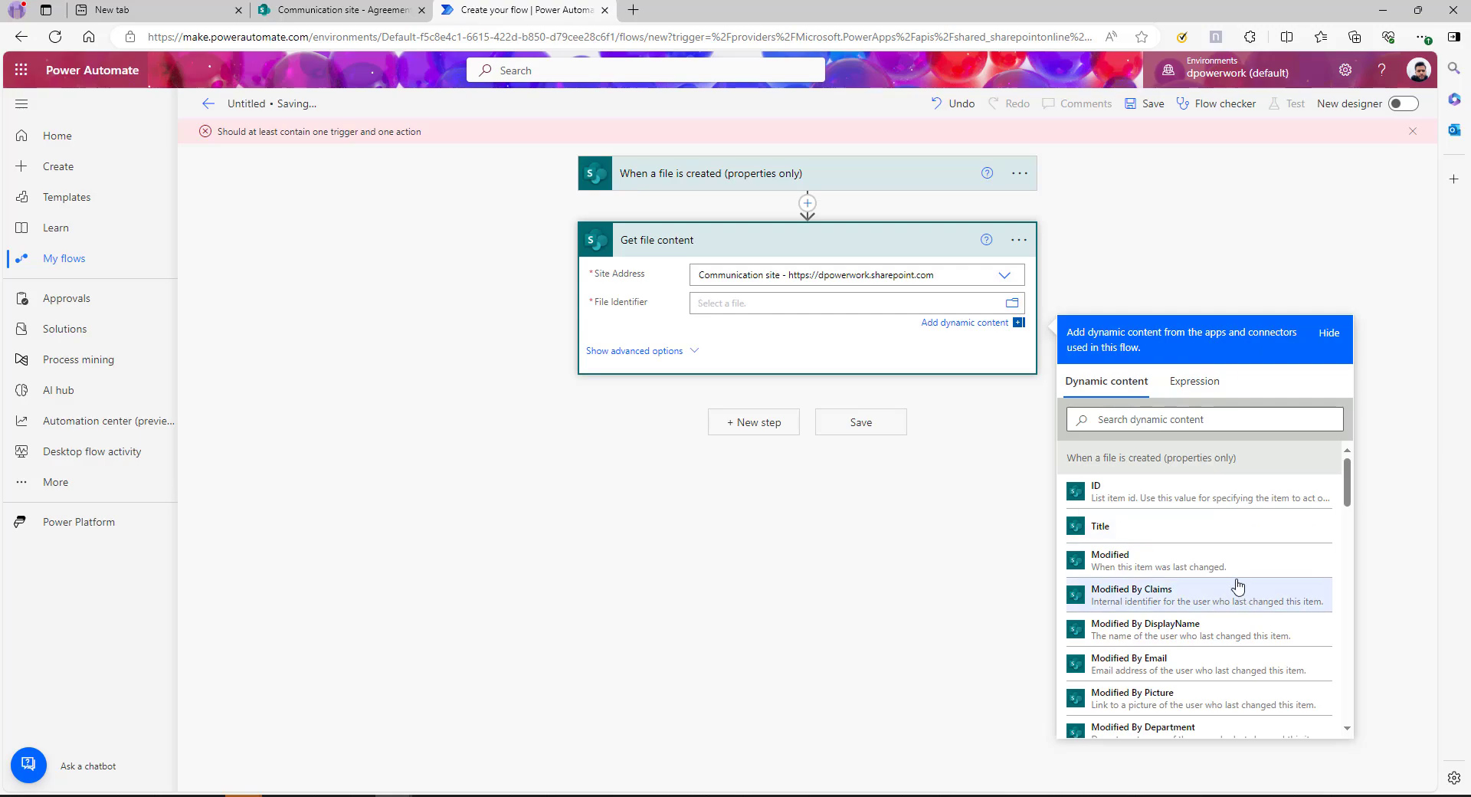
scroll(1237, 575, "down", 3)
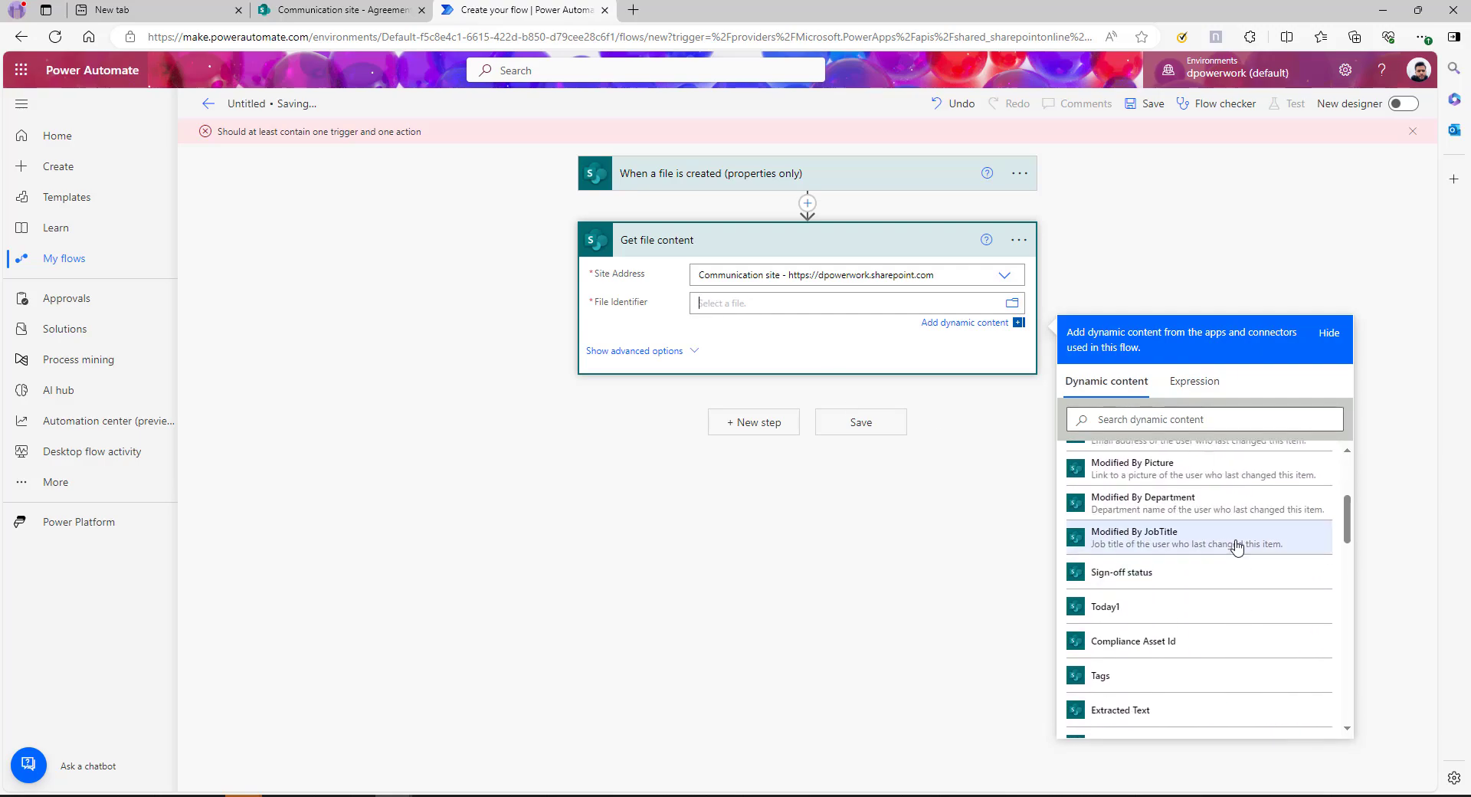
scroll(1236, 545, "down", 5)
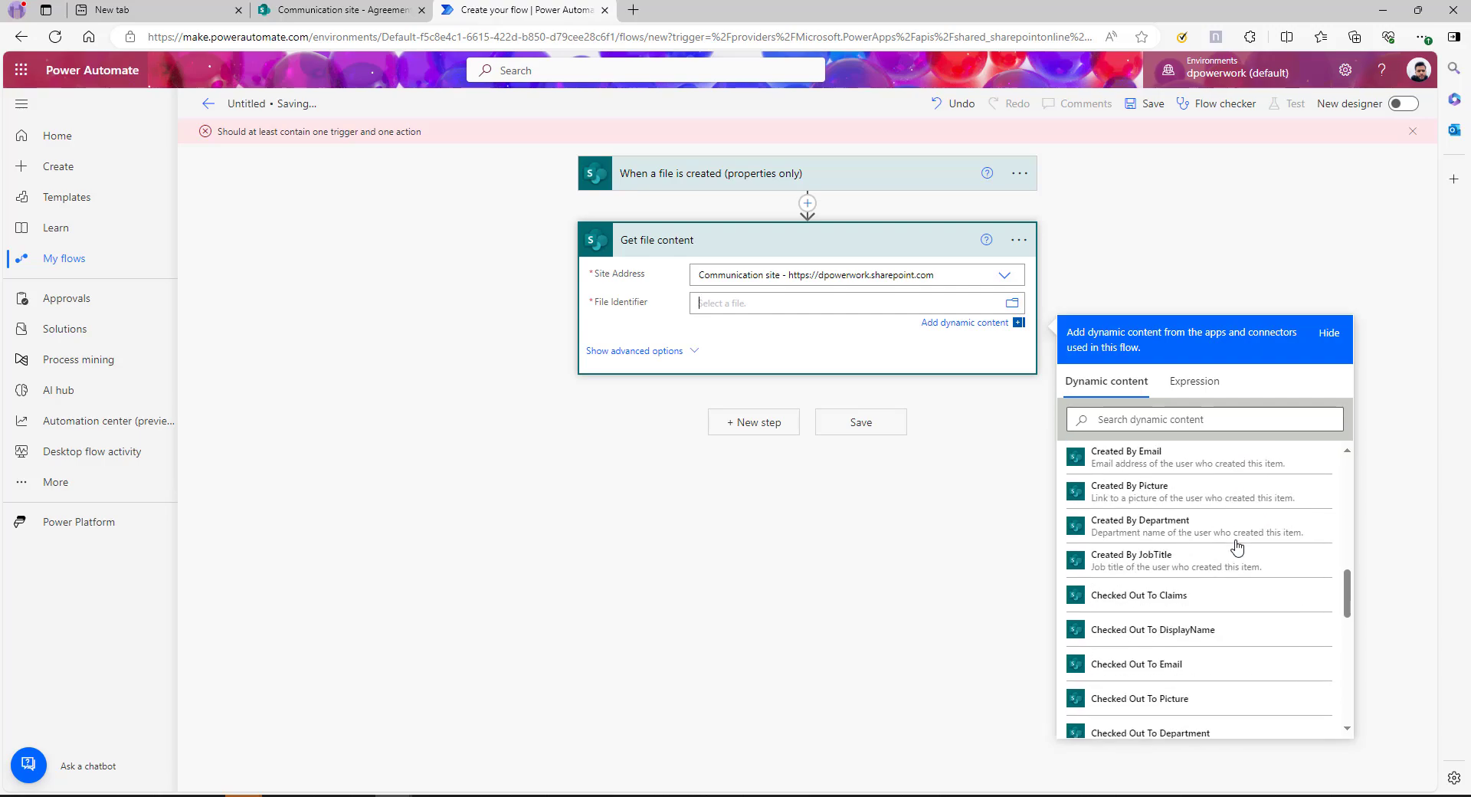
scroll(1236, 546, "down", 4)
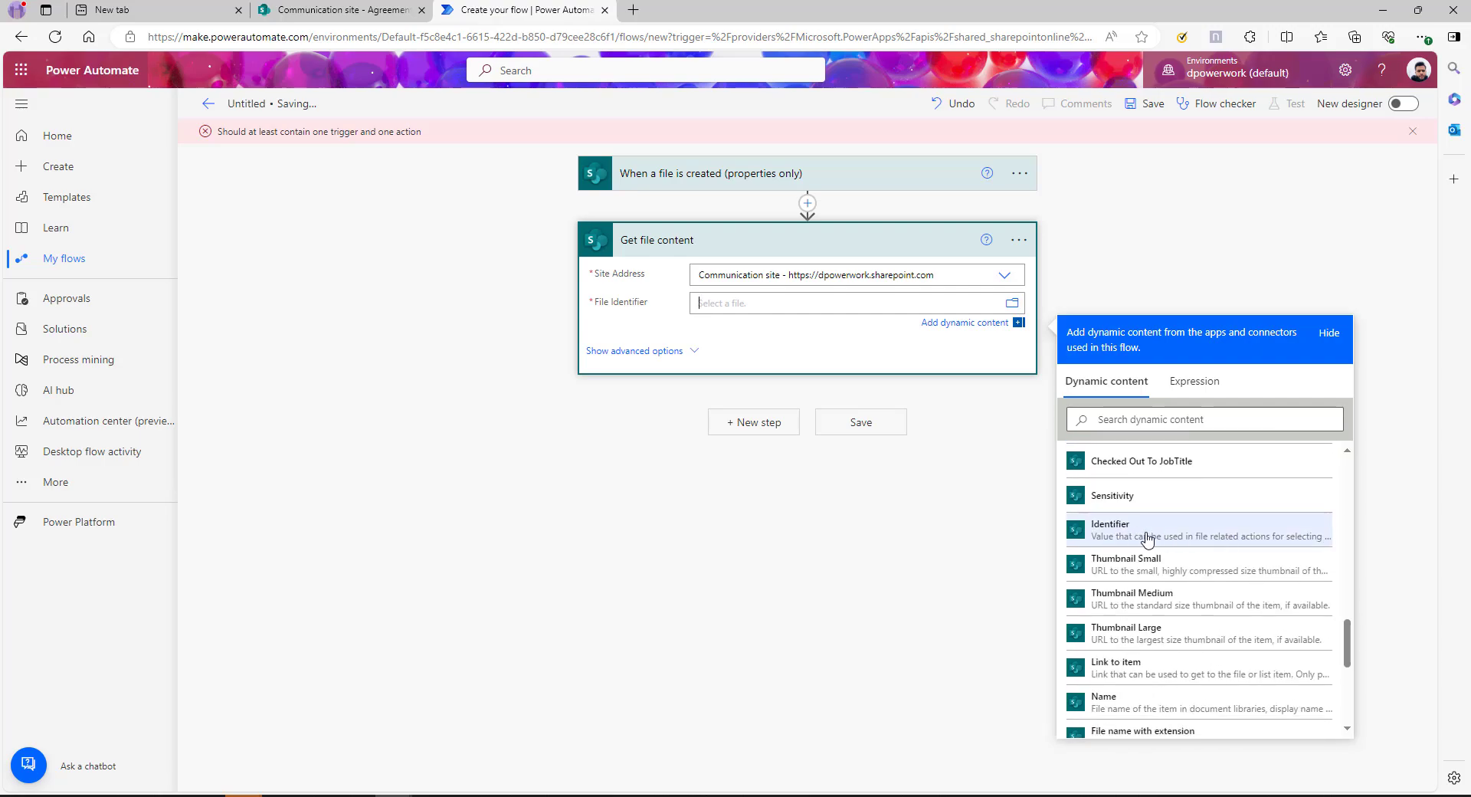
left_click(1158, 534)
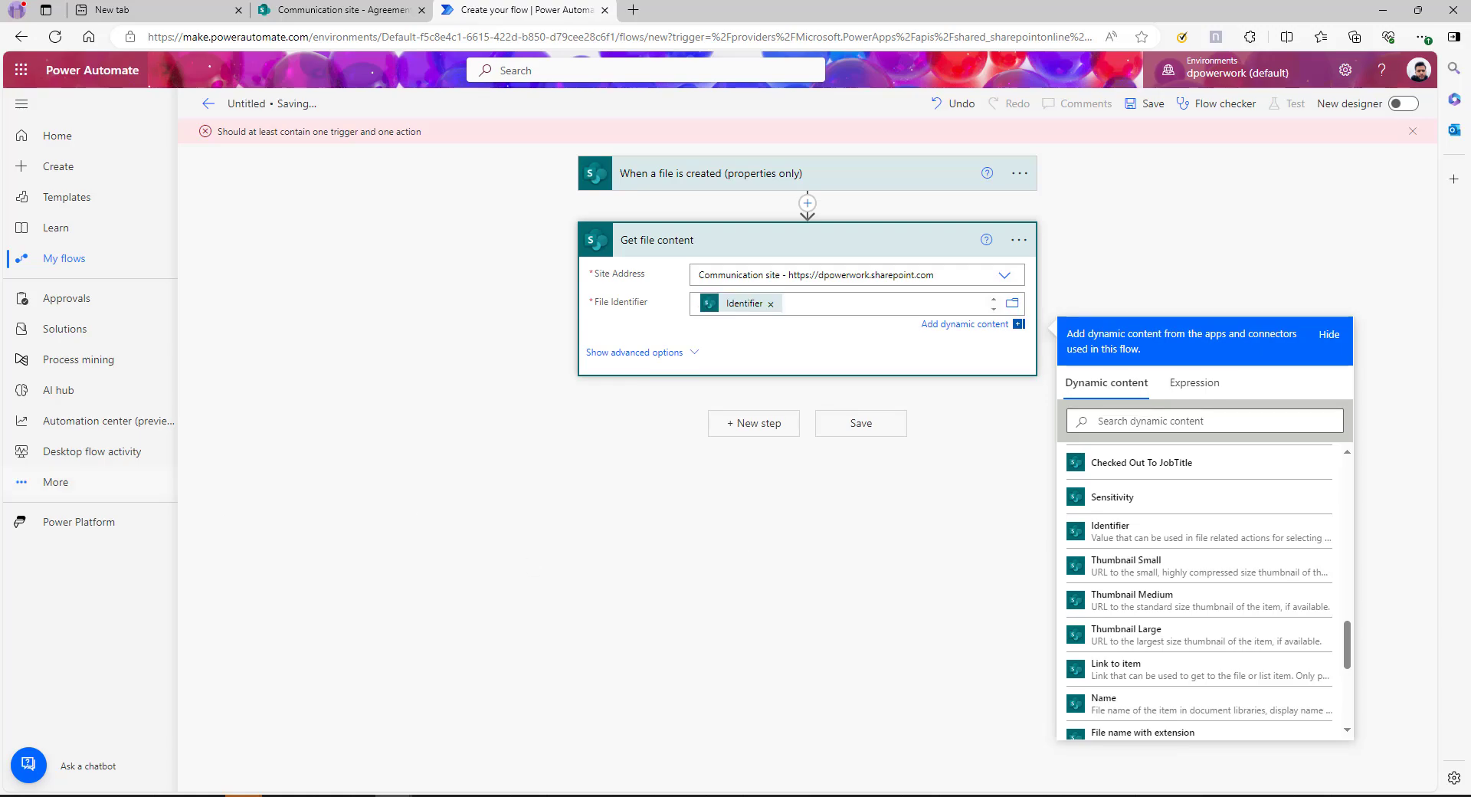
left_click(1157, 246)
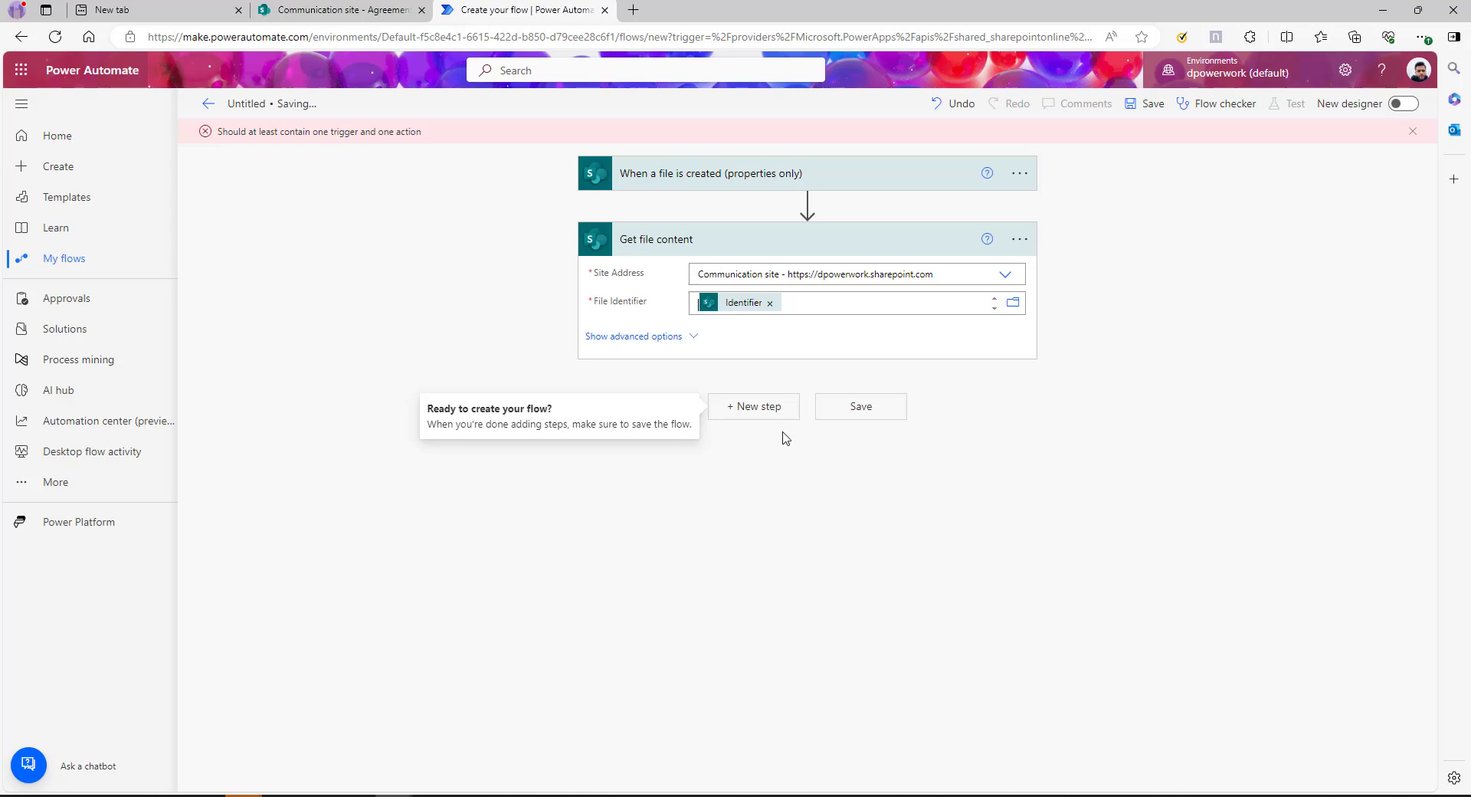
Add a step after Get file content and list the Adobe Acrobat Sign actions
left_click(762, 412)
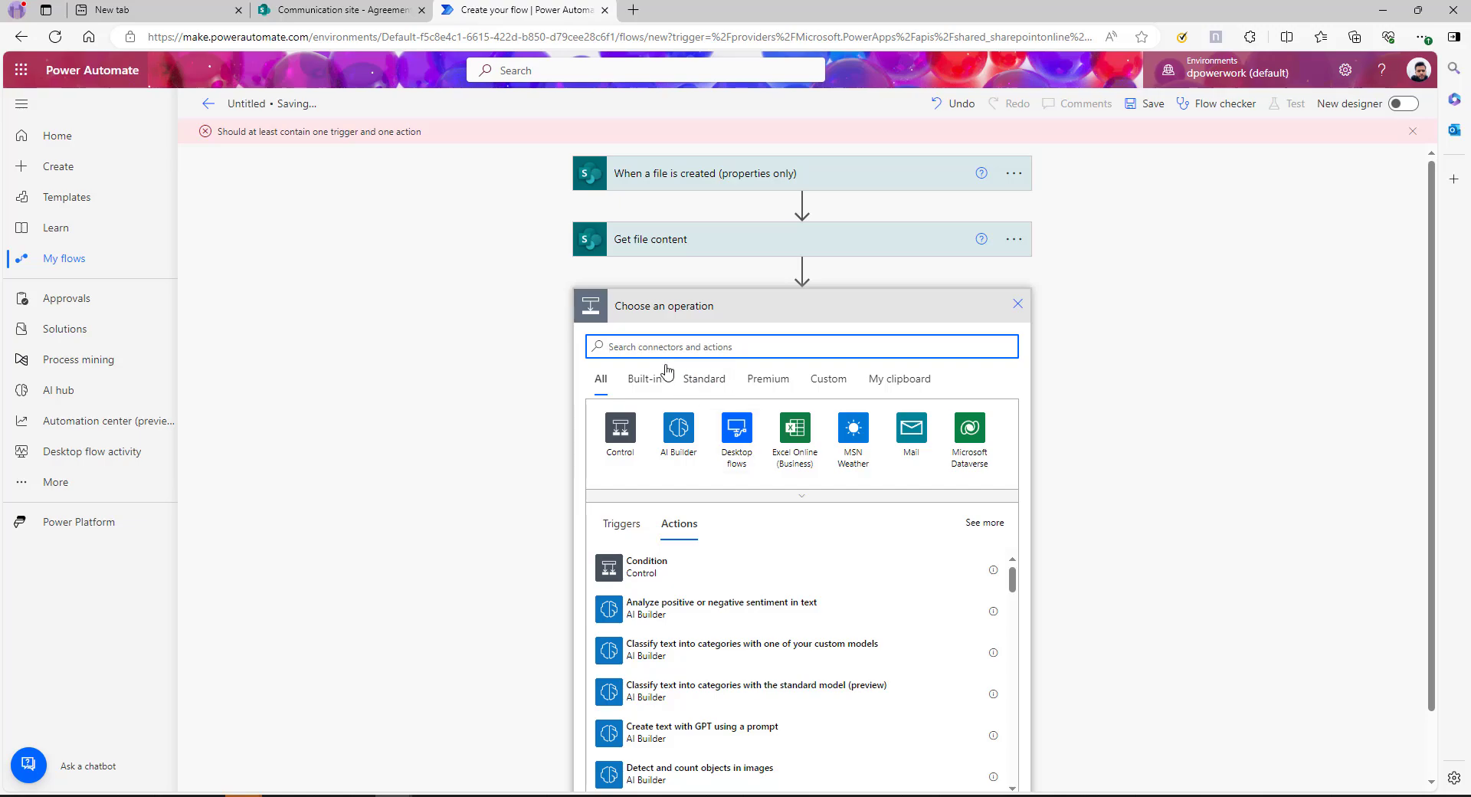
type("adobe")
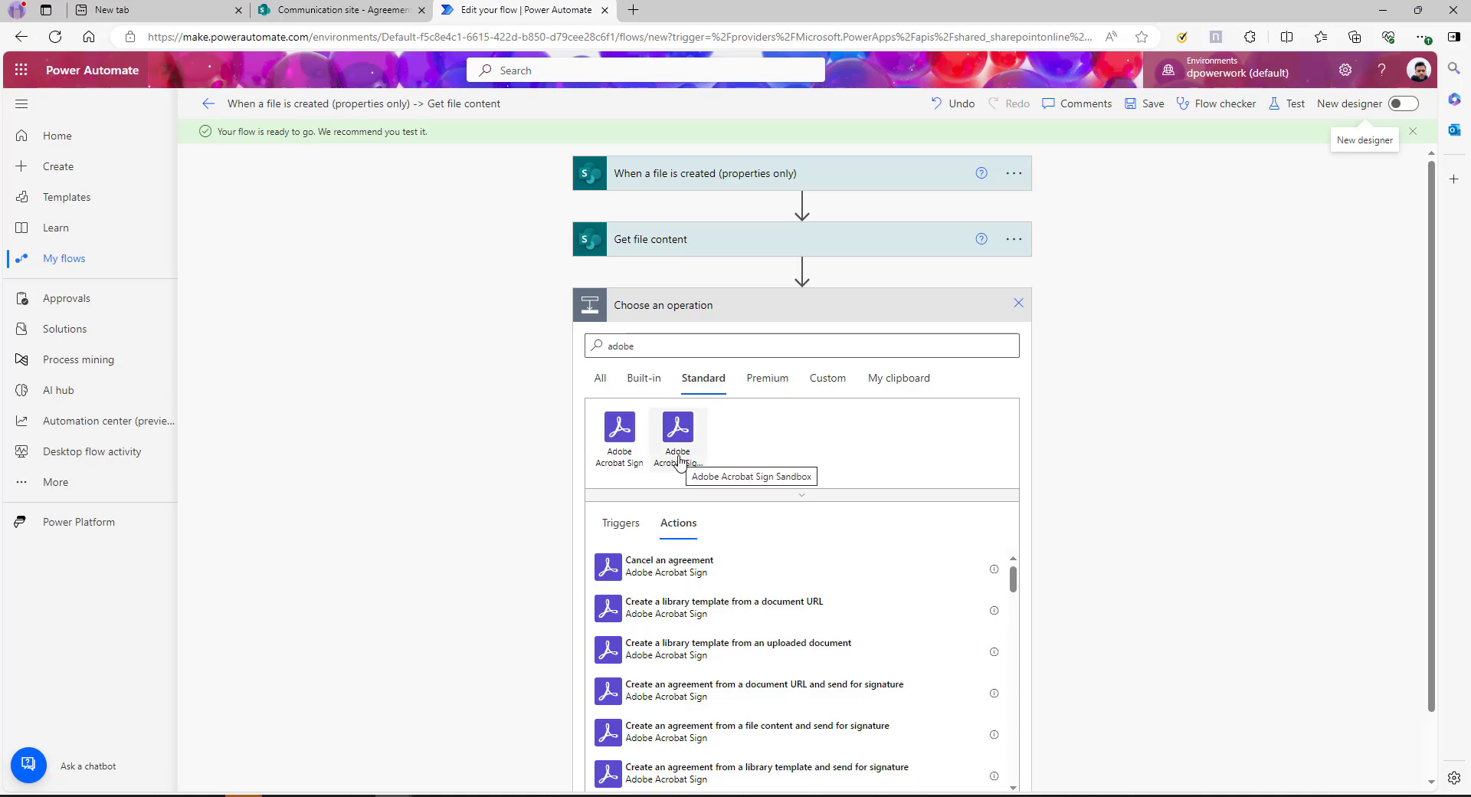
left_click(622, 459)
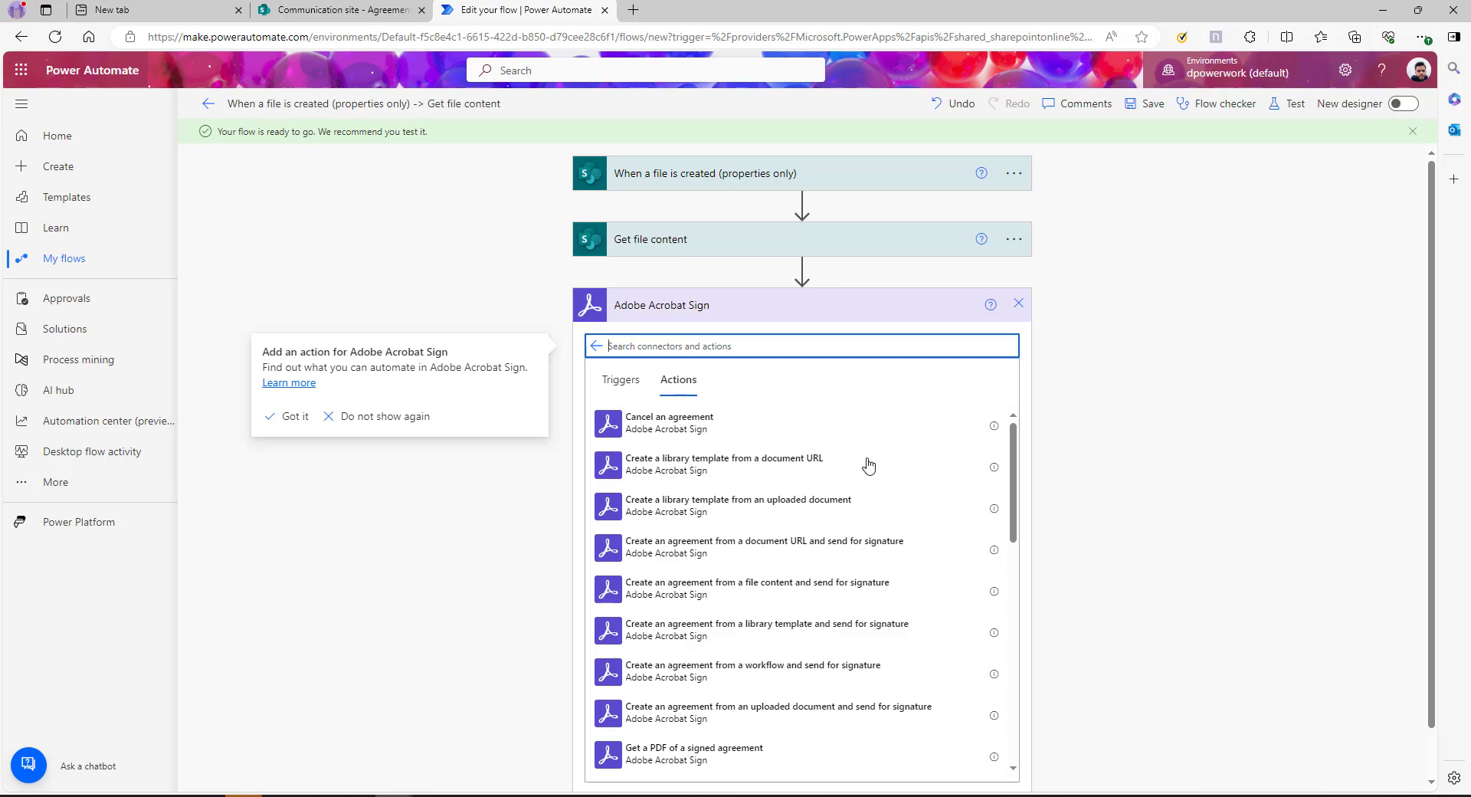
Open the Adobe Acrobat Sign connector's Microsoft Learn documentation from its help panel
scroll(828, 518, "down", 1)
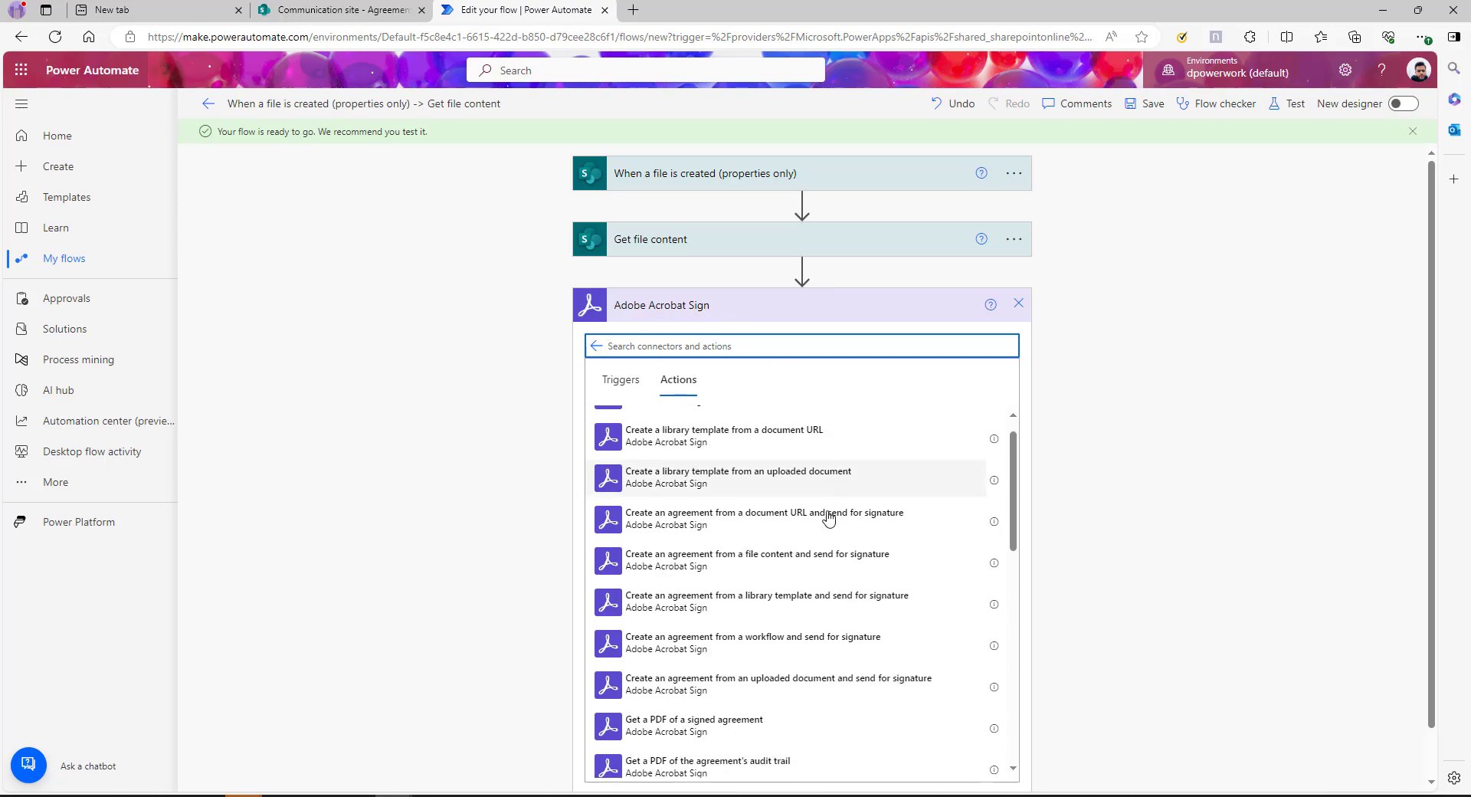
scroll(828, 518, "down", 10)
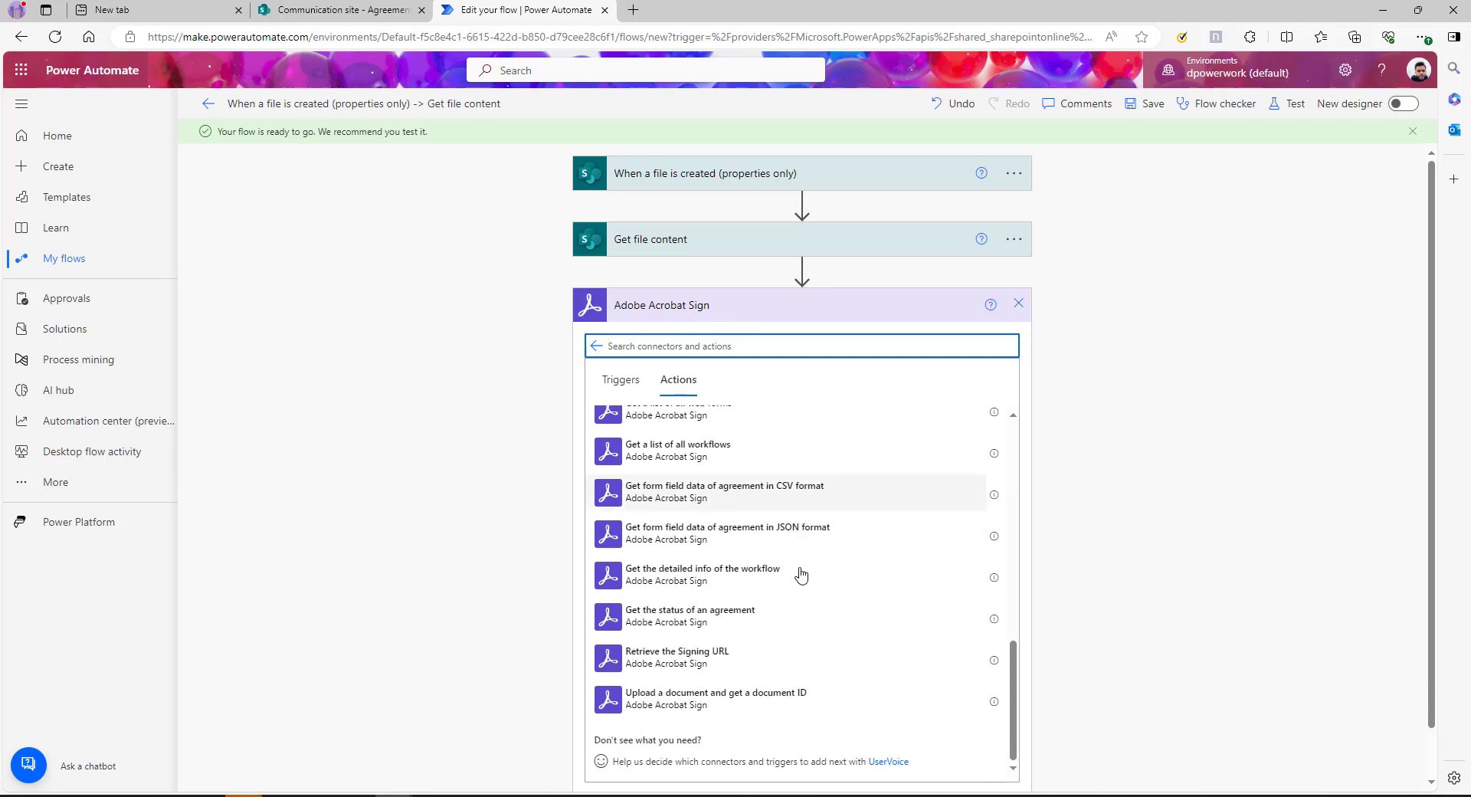
scroll(794, 590, "up", 10)
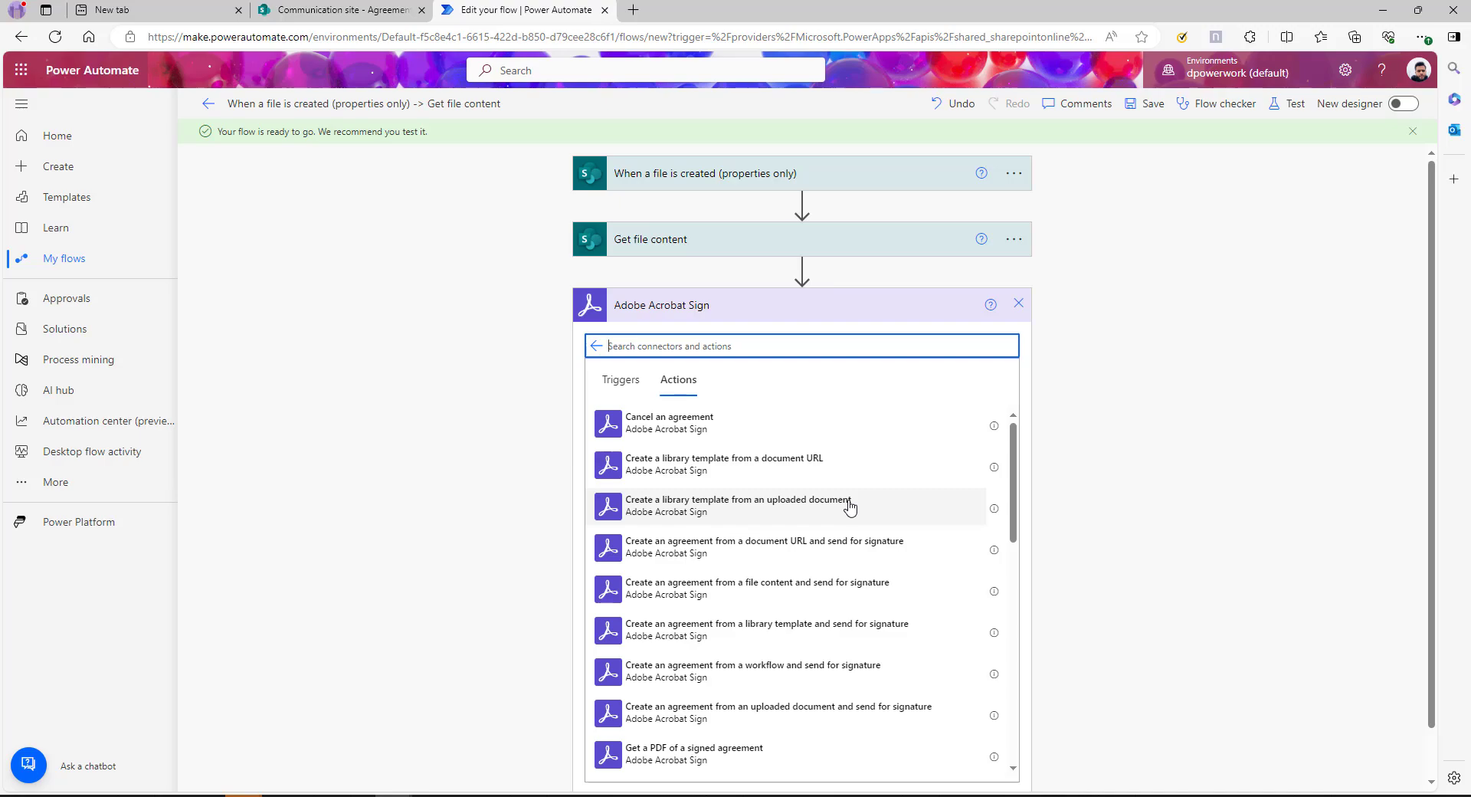
left_click(990, 307)
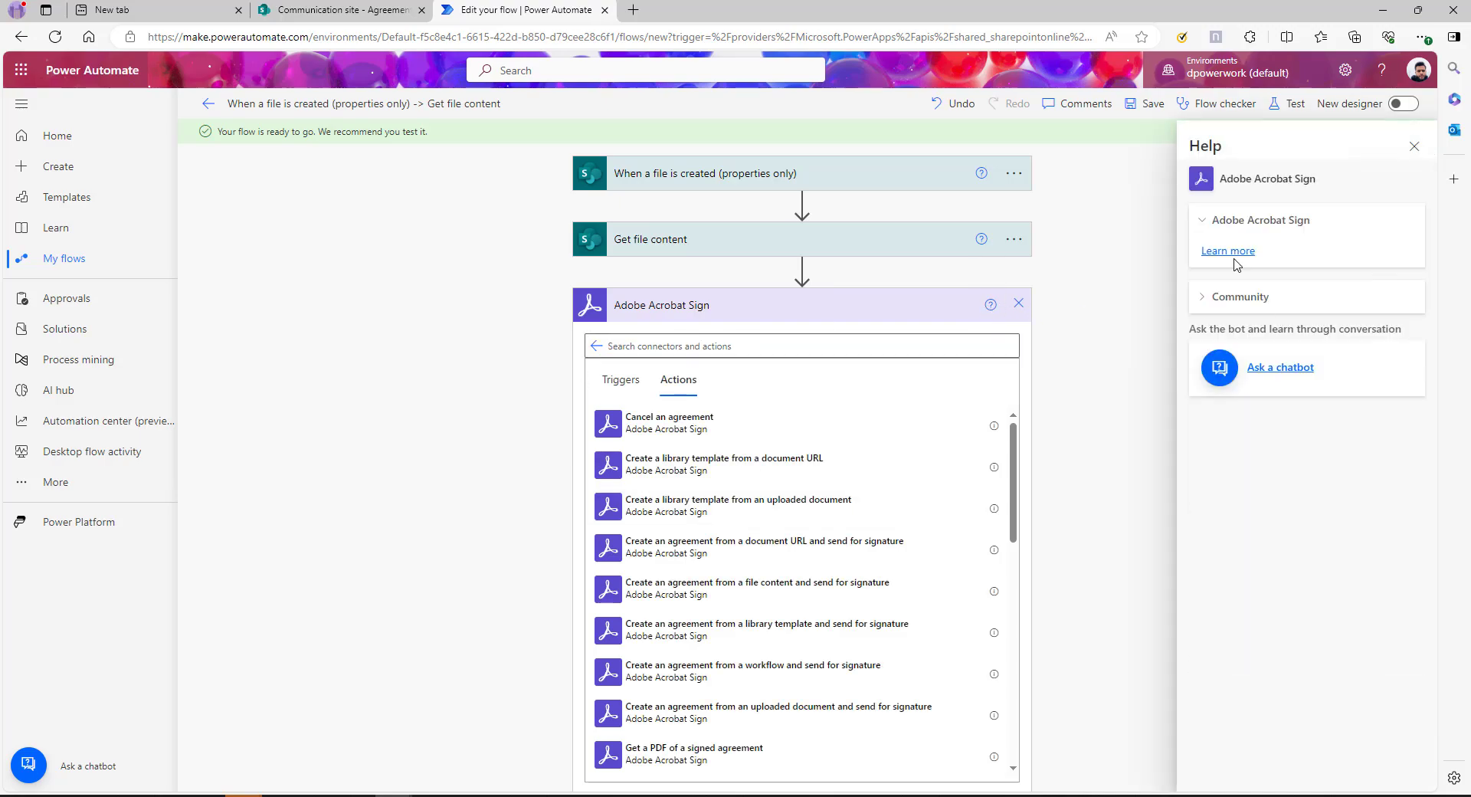
left_click(1229, 258)
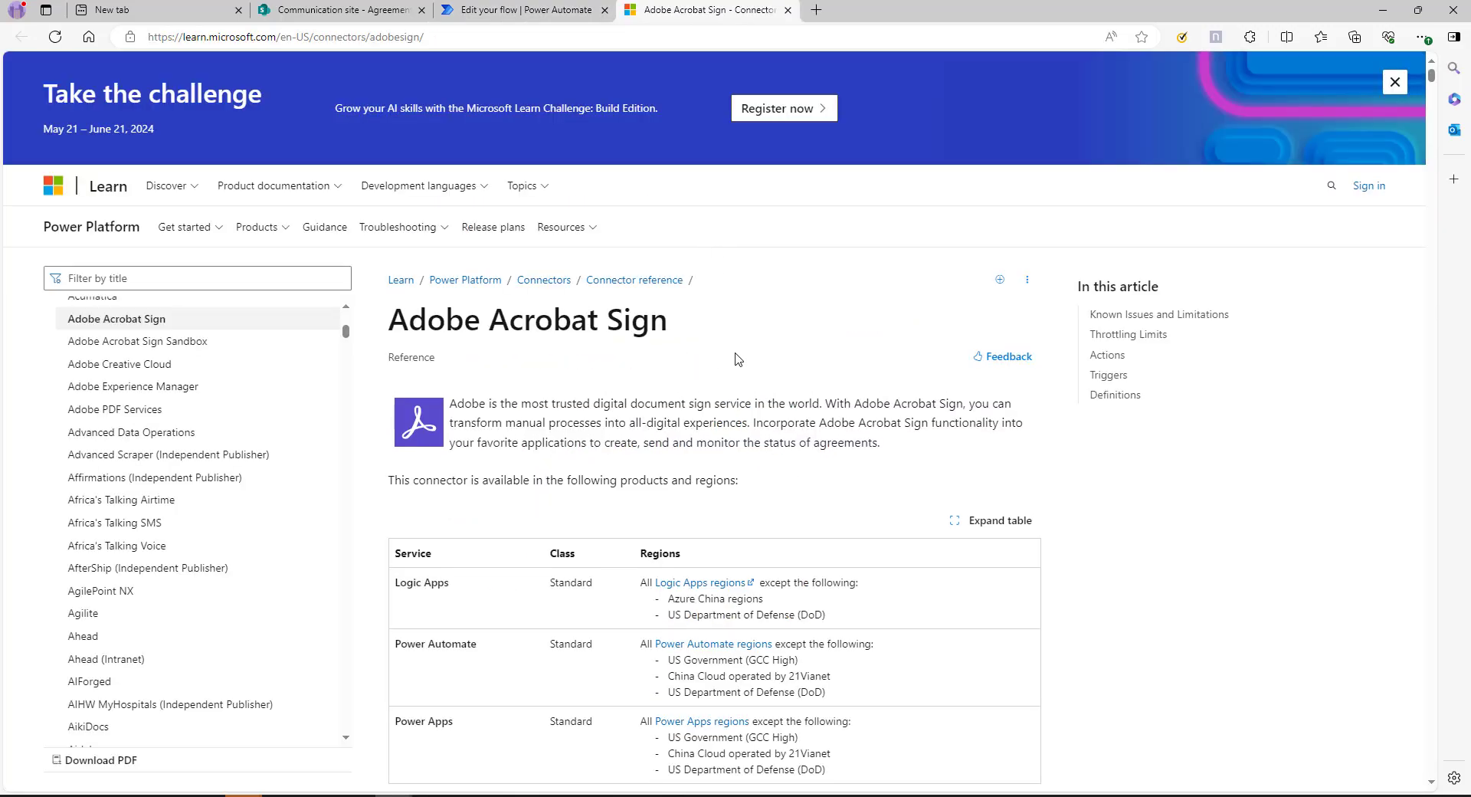
Follow the connector reference's trial-account link to the 30-day Acrobat Sign sign-up form
scroll(679, 345, "down", 1)
left_click_drag(458, 325, 838, 430)
left_click(709, 364)
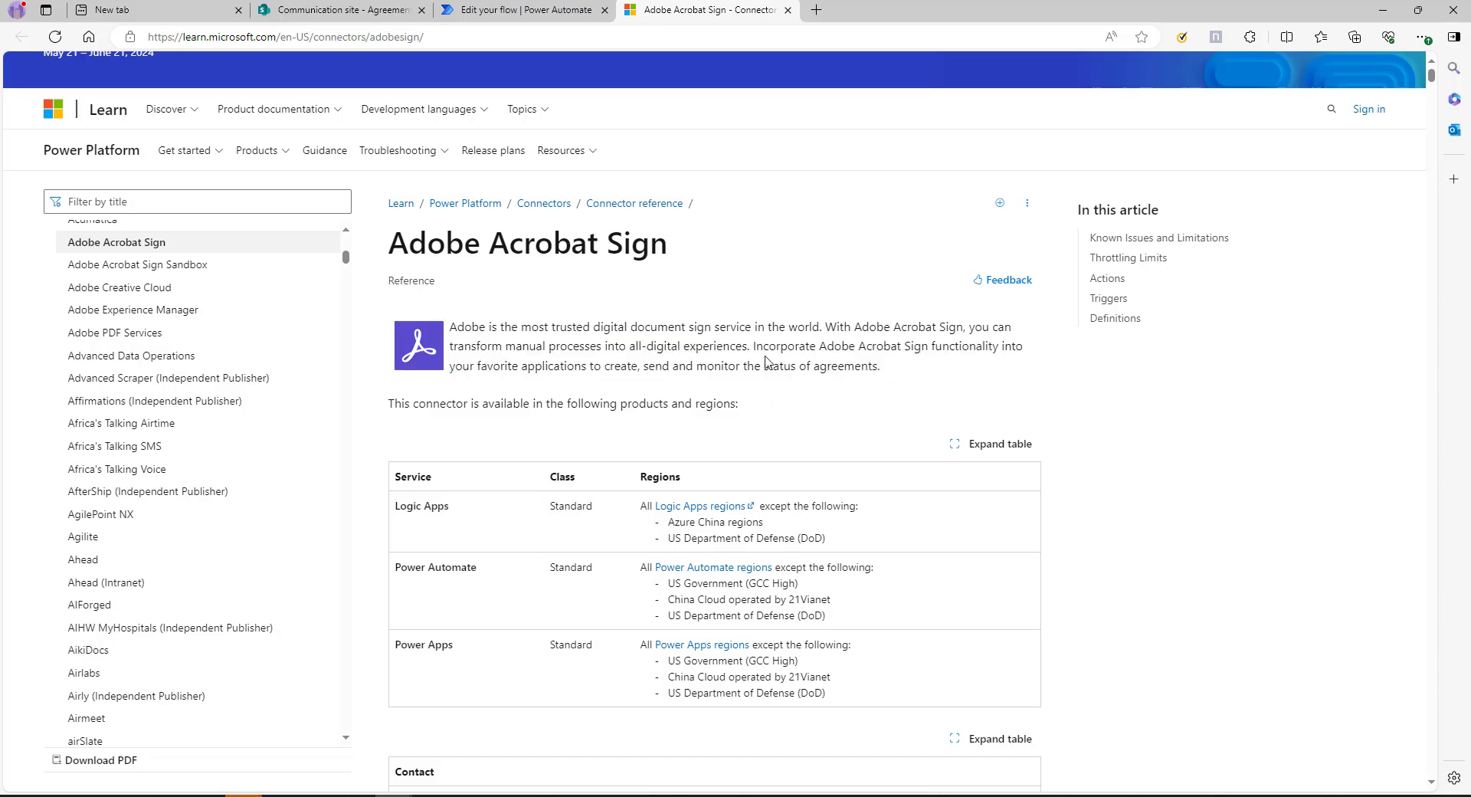
scroll(709, 366, "down", 4)
scroll(708, 586, "down", 6)
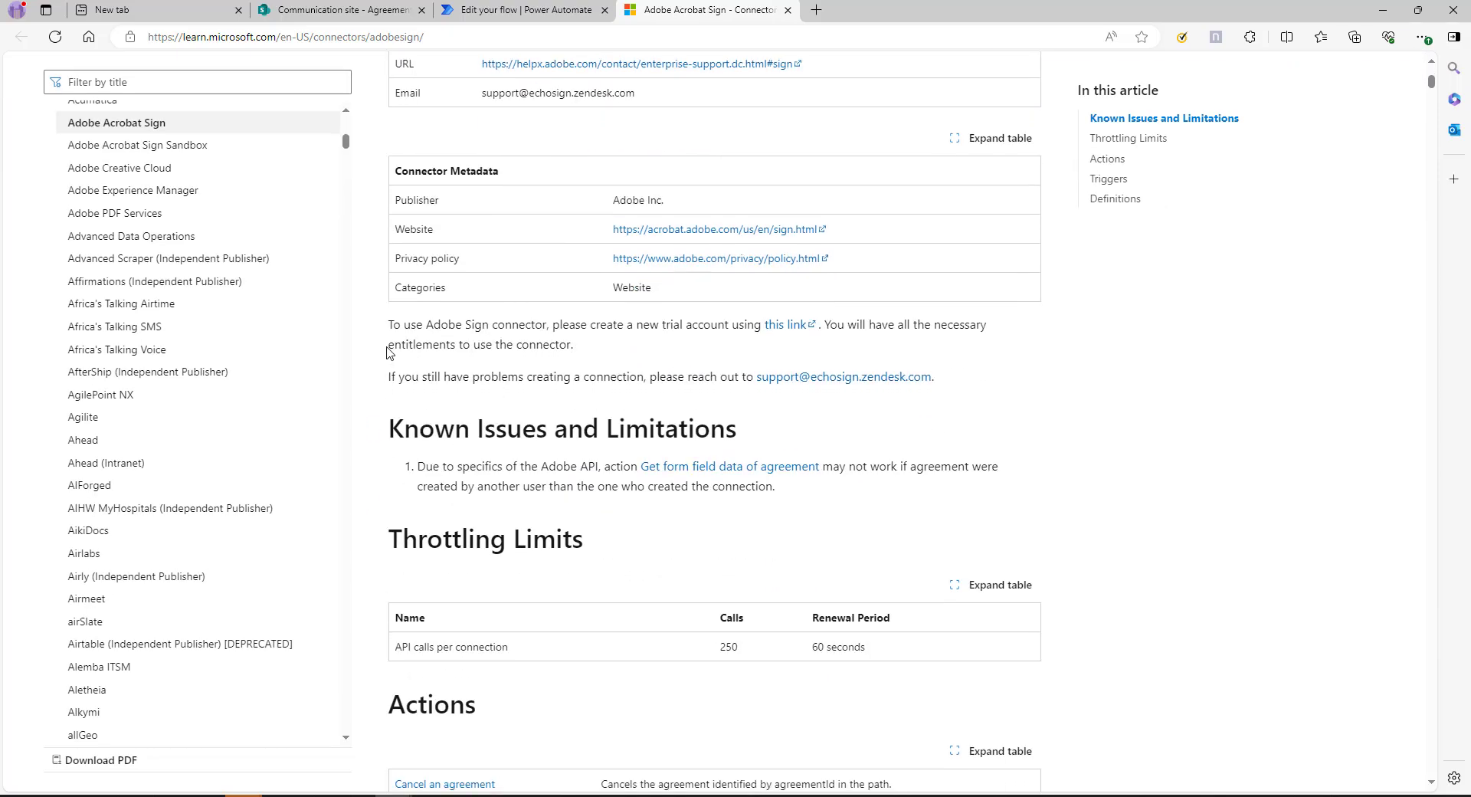
left_click_drag(388, 324, 584, 326)
left_click(449, 328)
left_click_drag(420, 322, 557, 325)
left_click(557, 325)
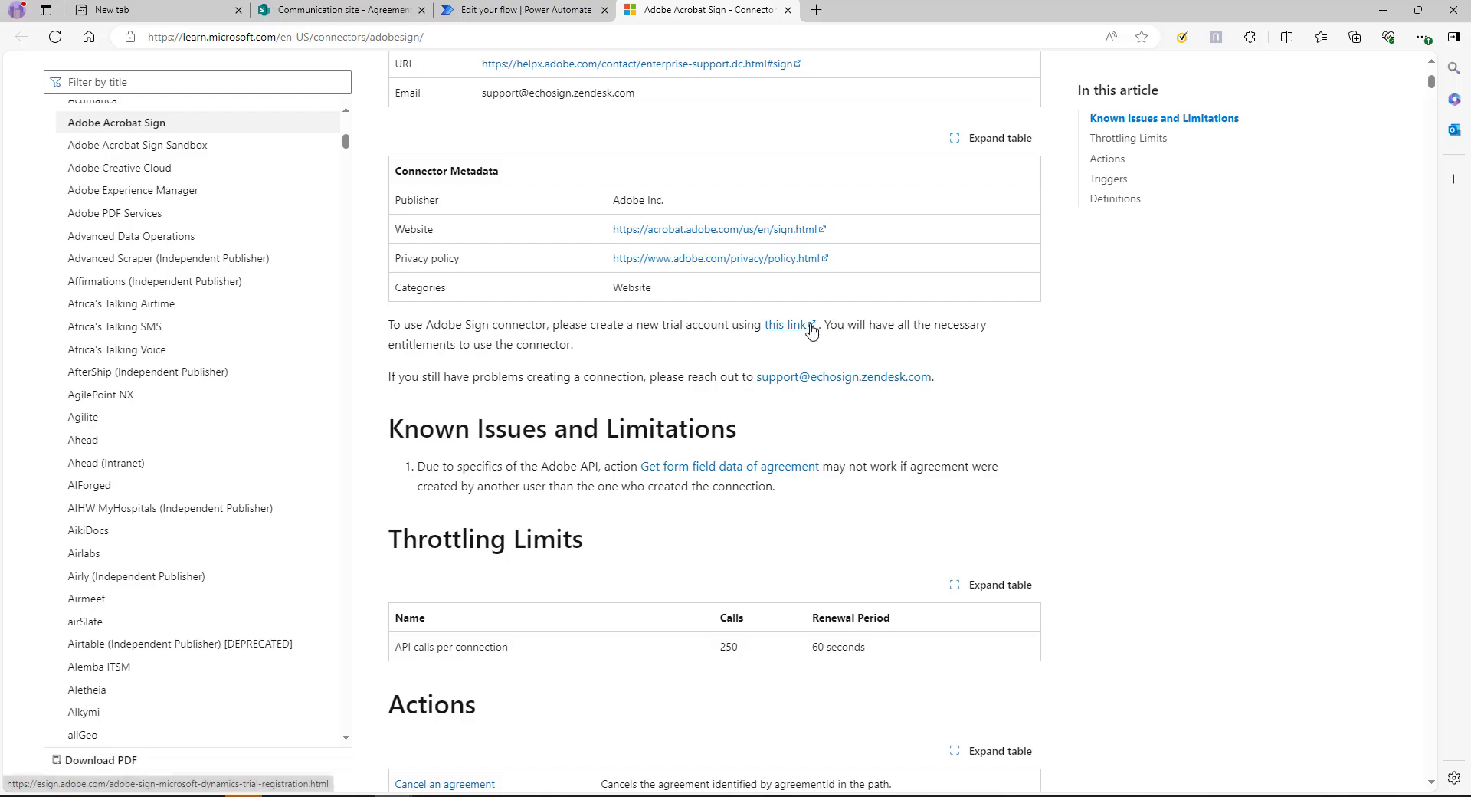
left_click(797, 331)
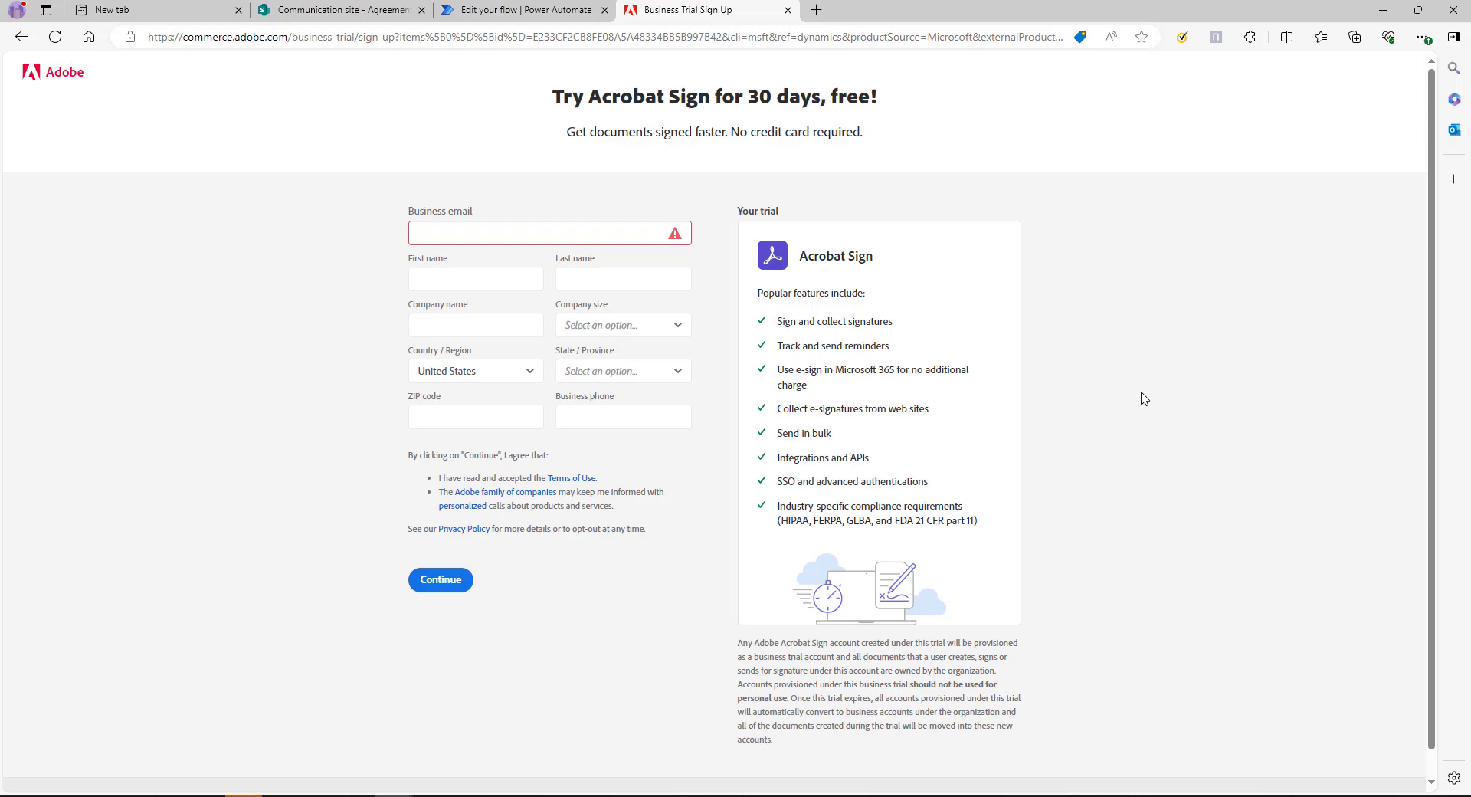
Return to the 'Edit your flow' tab and close the Help side panel
left_click(521, 10)
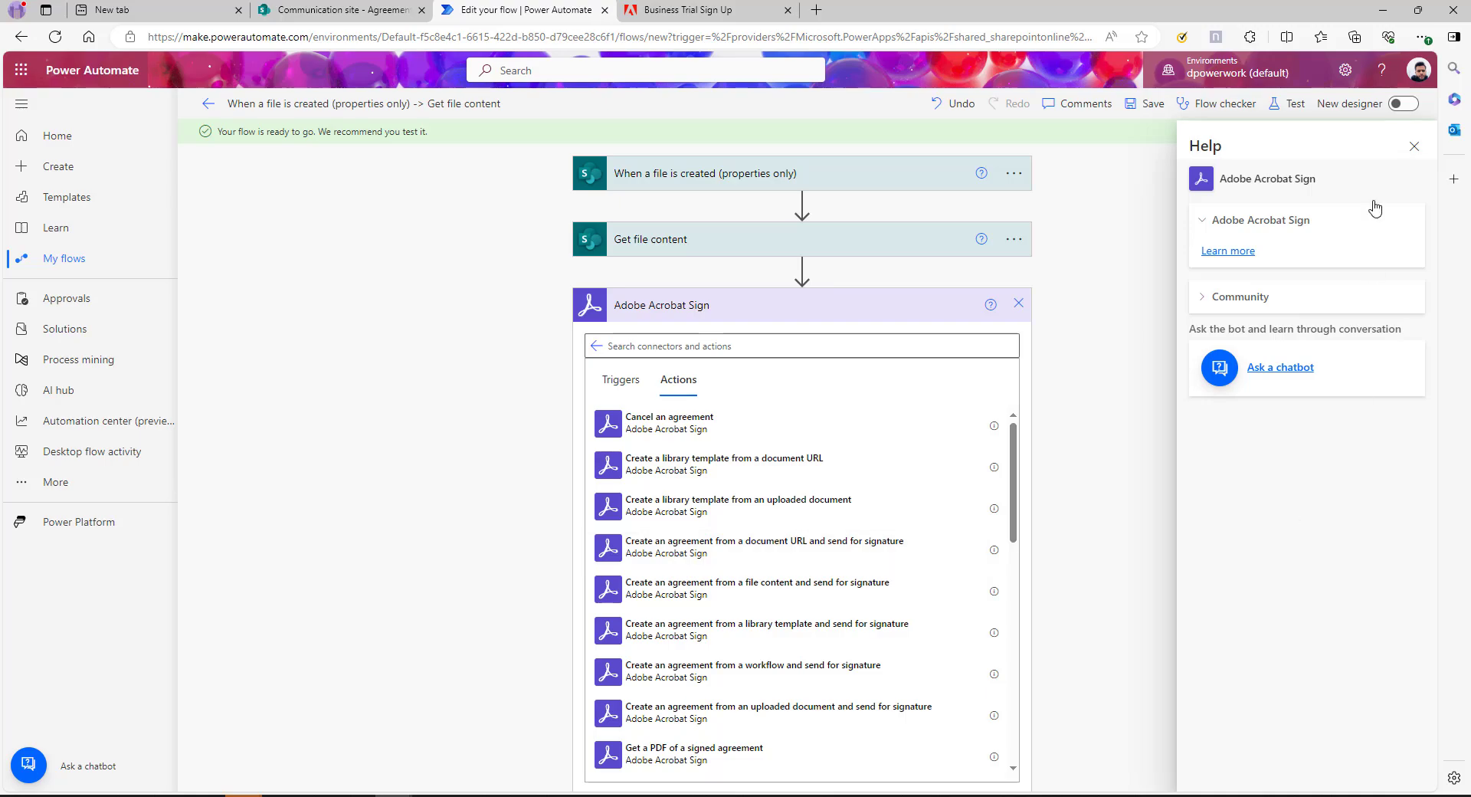
left_click(1415, 145)
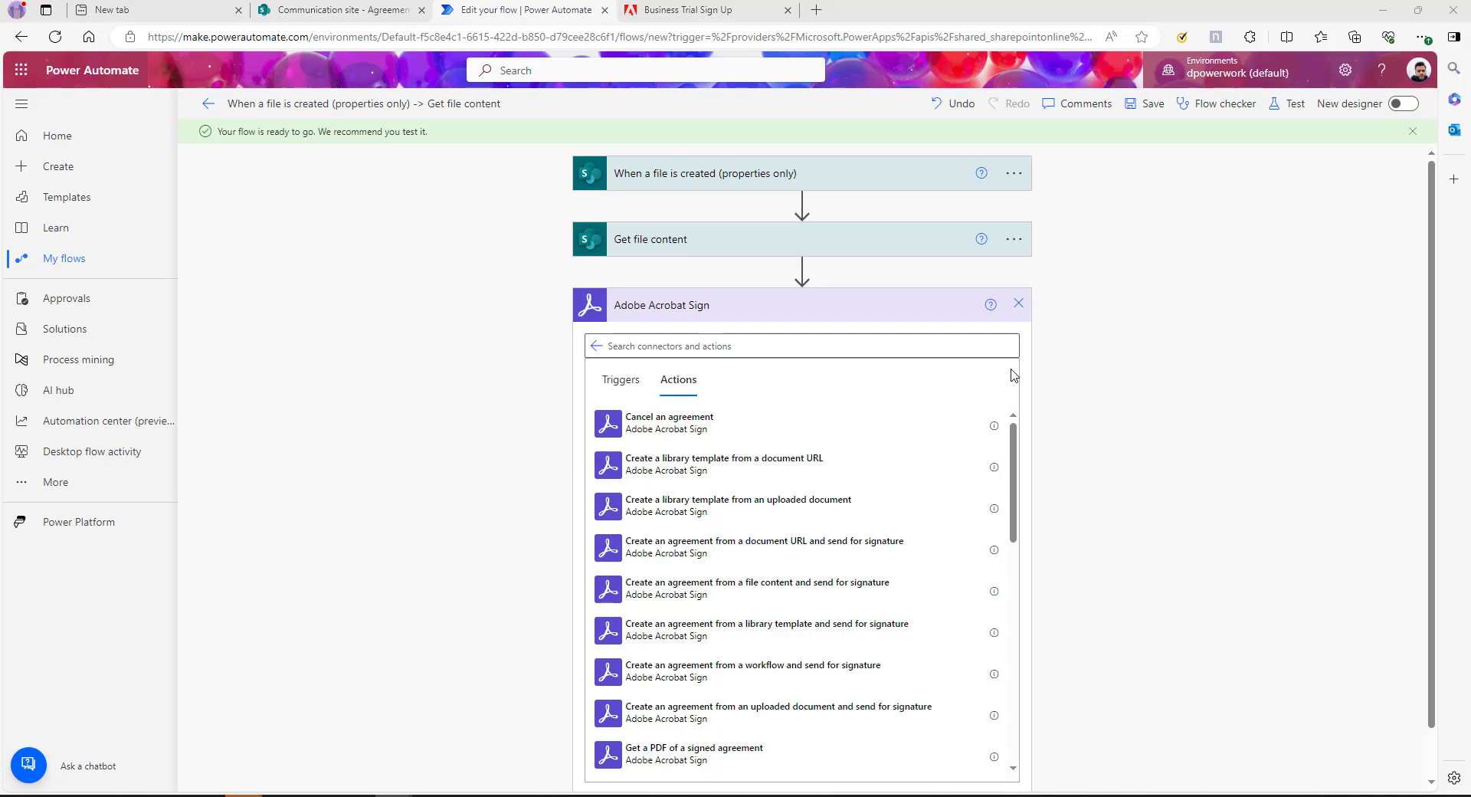
Add 'Upload a document and get a document ID' with File Name set to File name with extension
type("up")
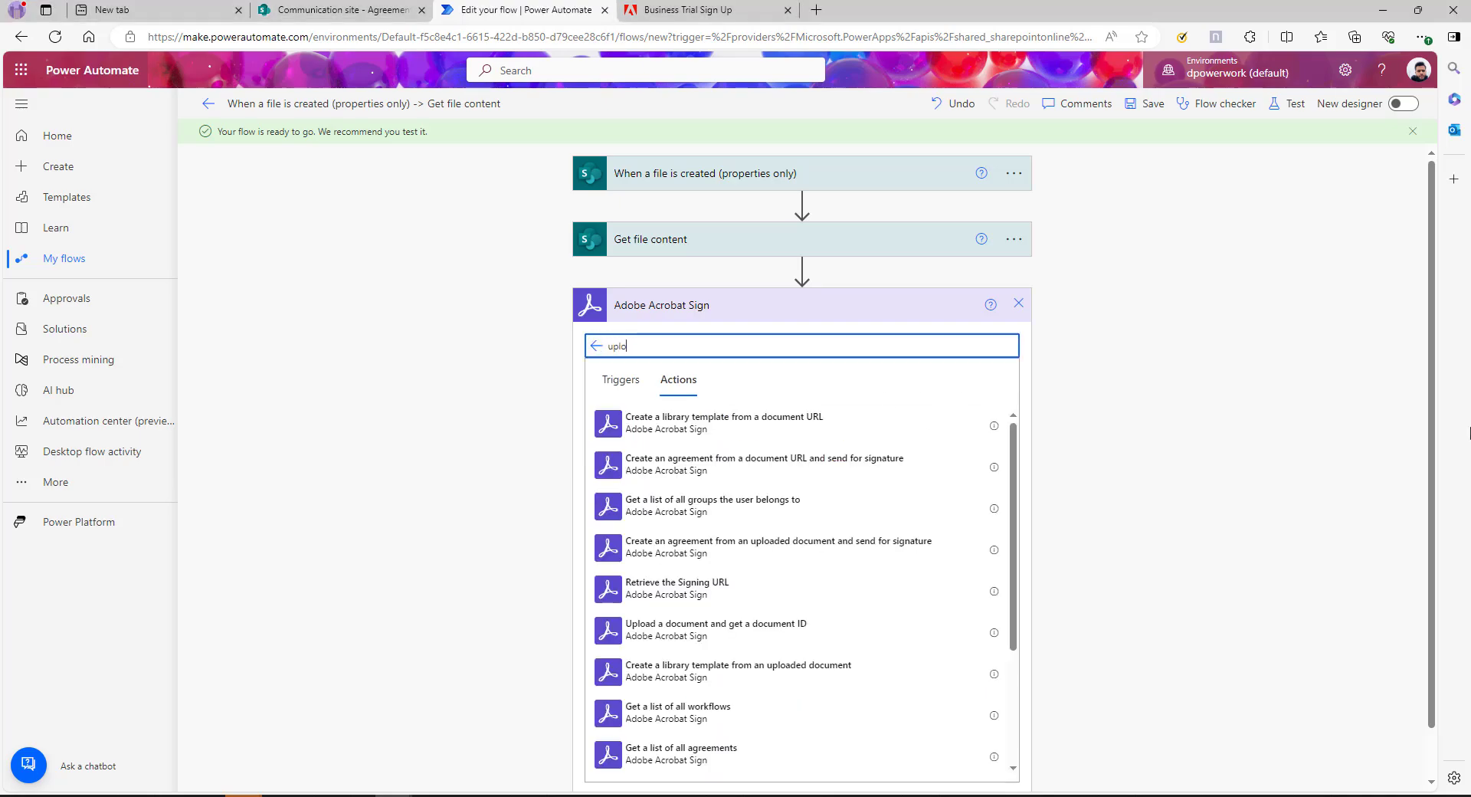
type("lo")
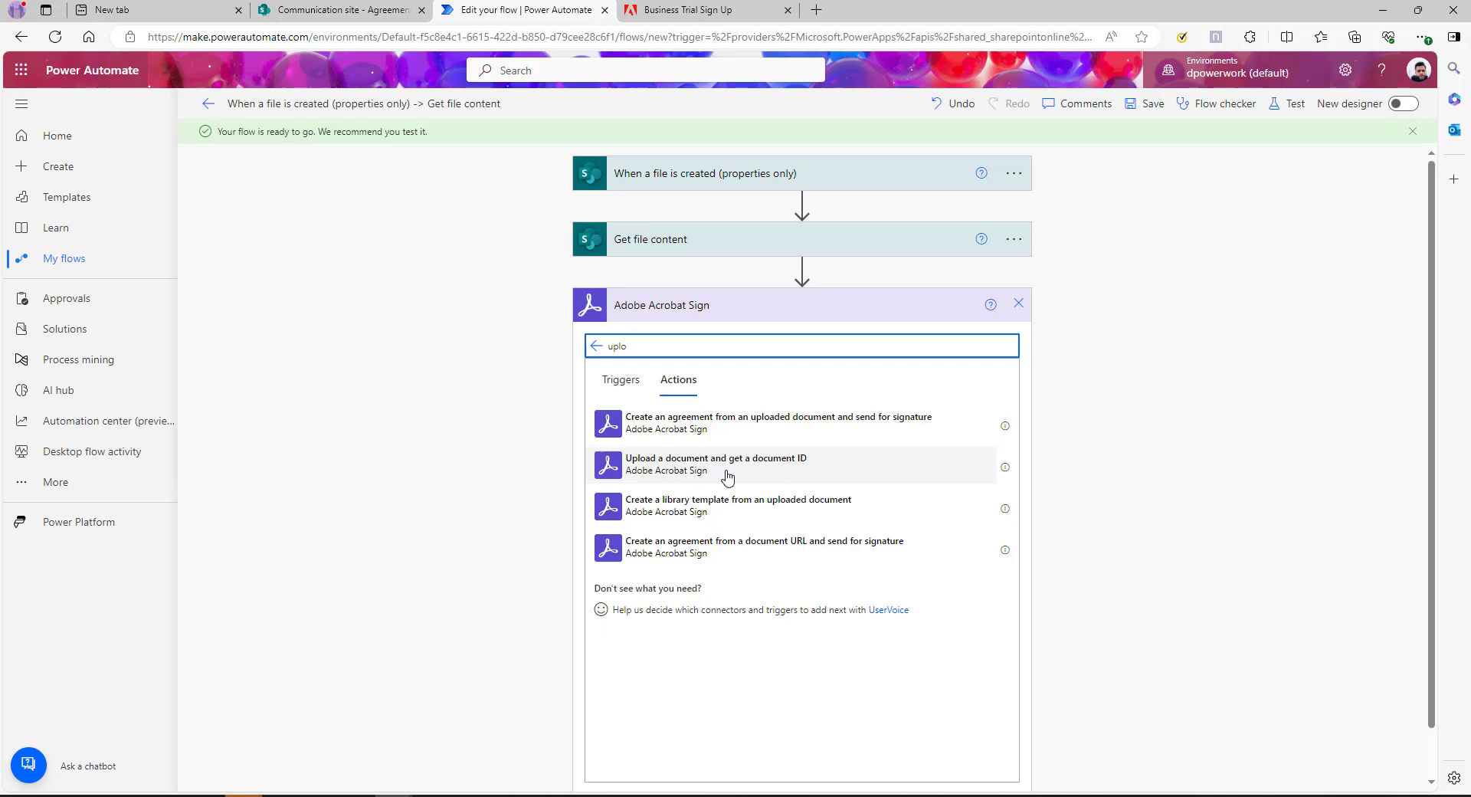
left_click(727, 475)
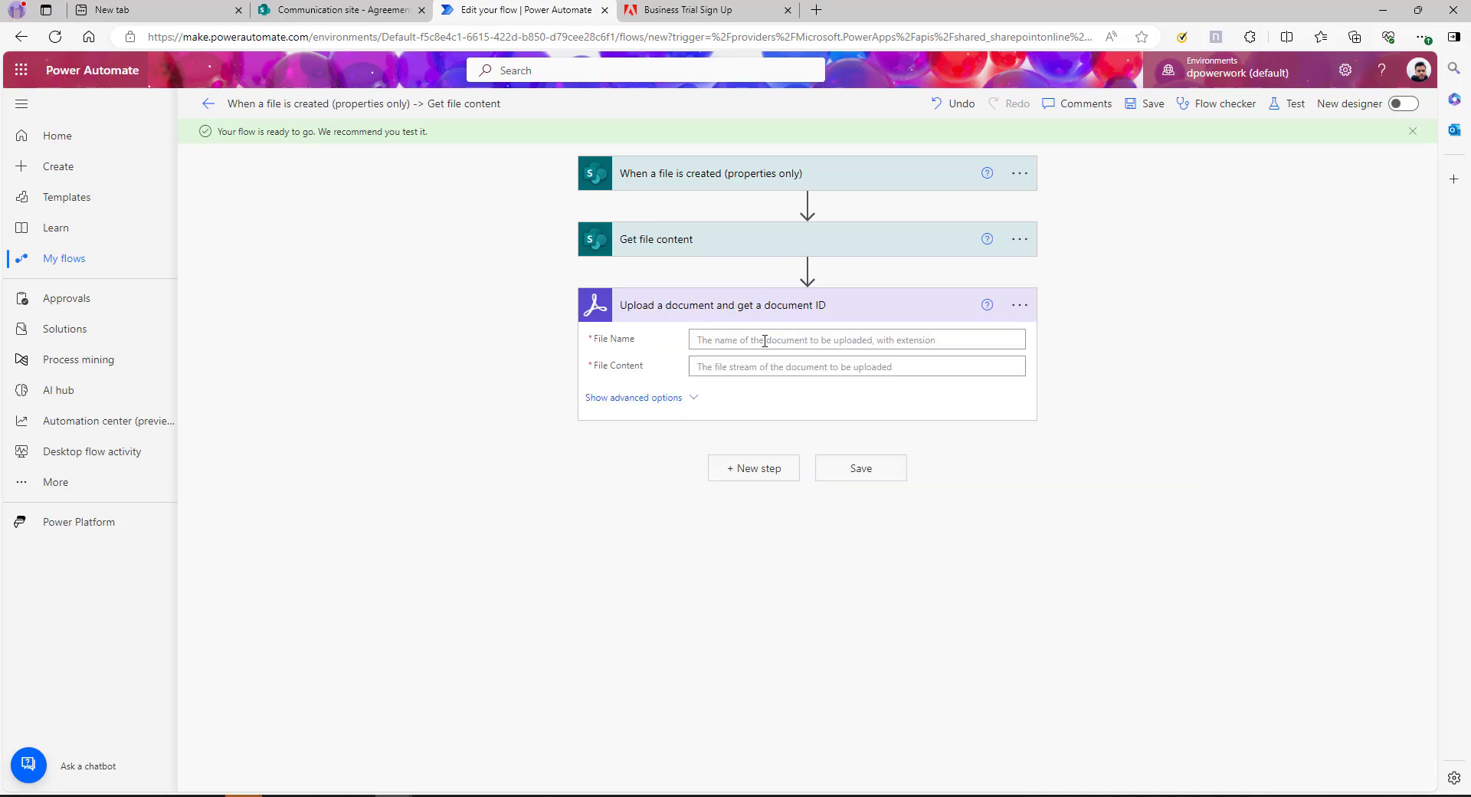
left_click(765, 340)
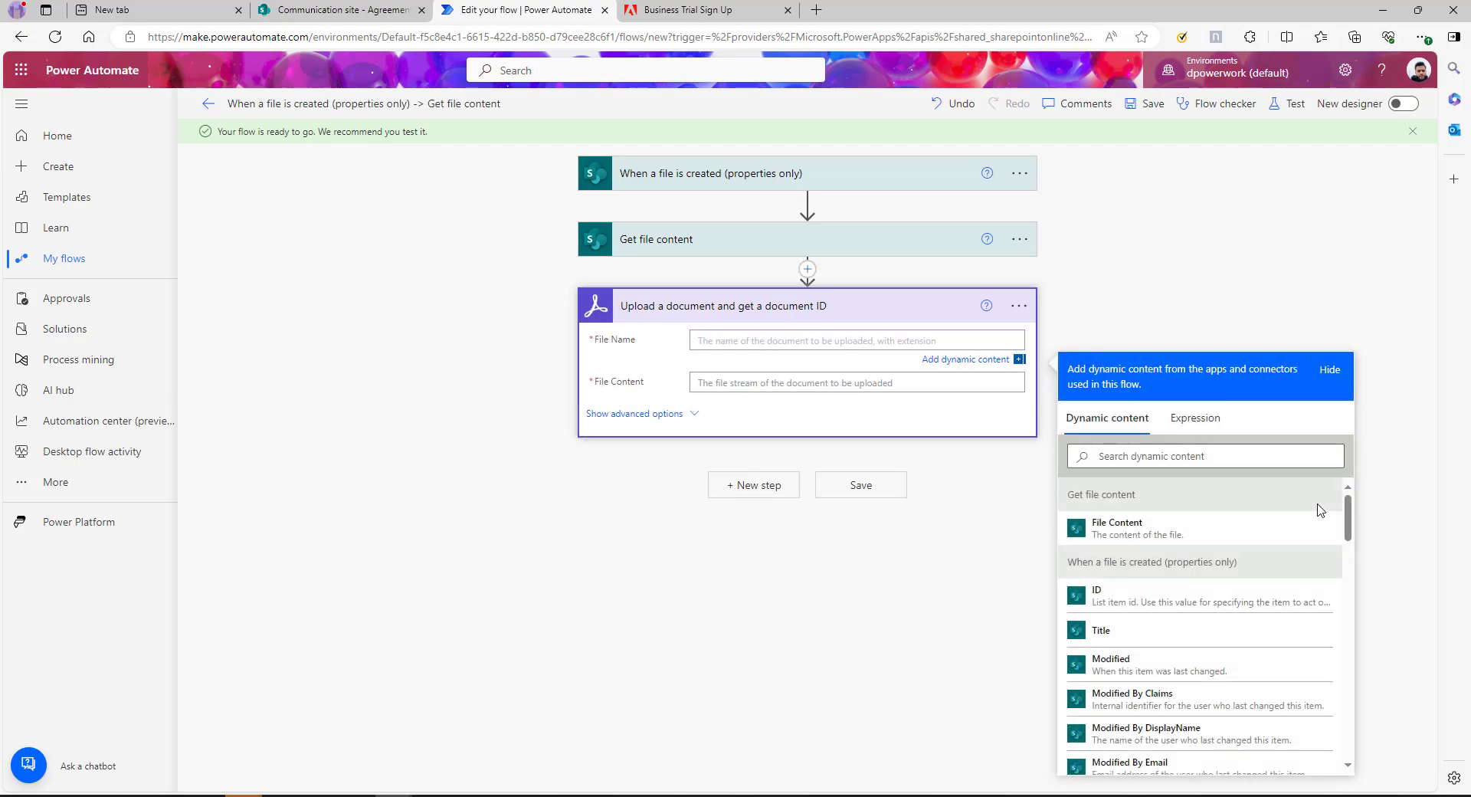
scroll(1170, 588, "down", 3)
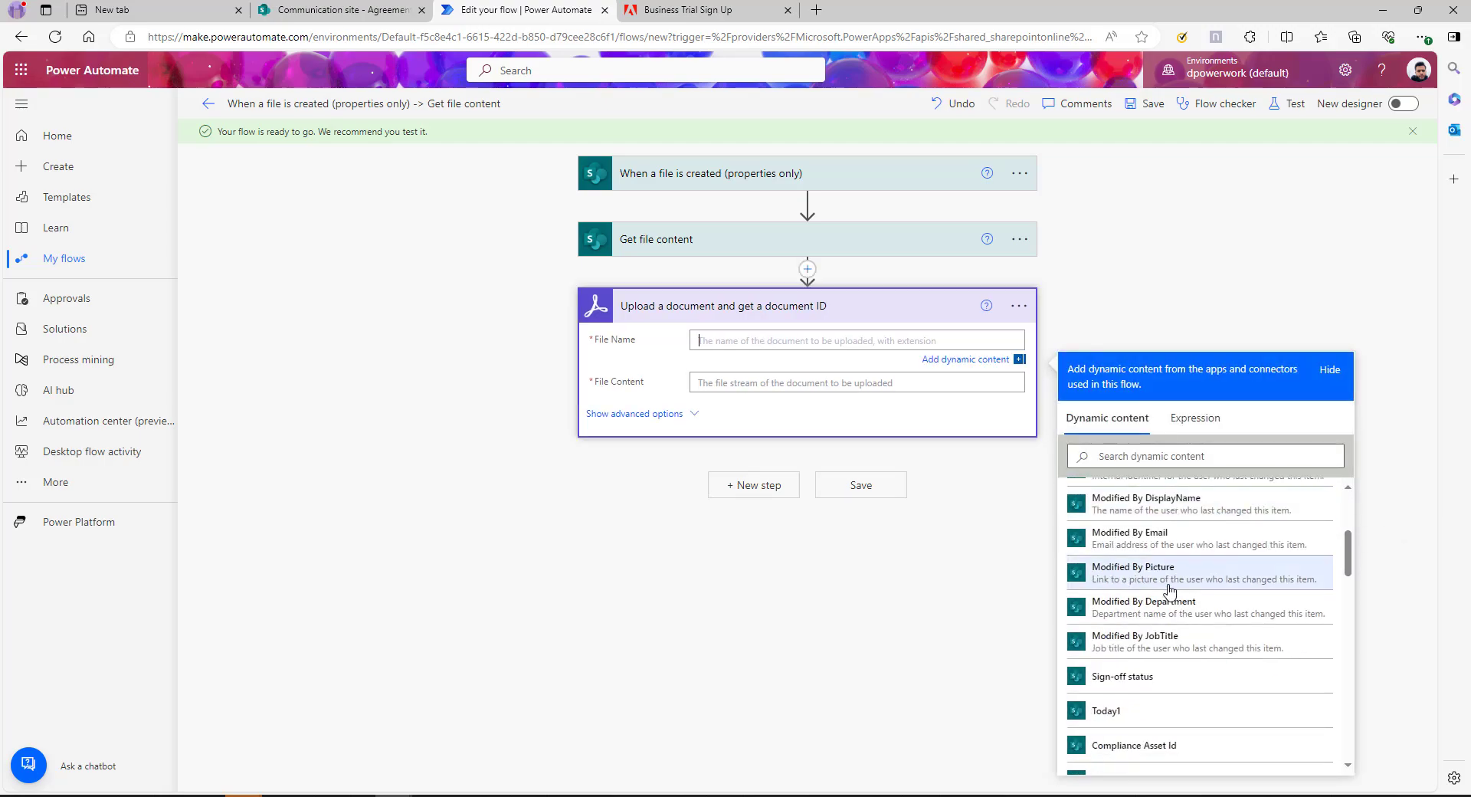
scroll(1170, 589, "down", 5)
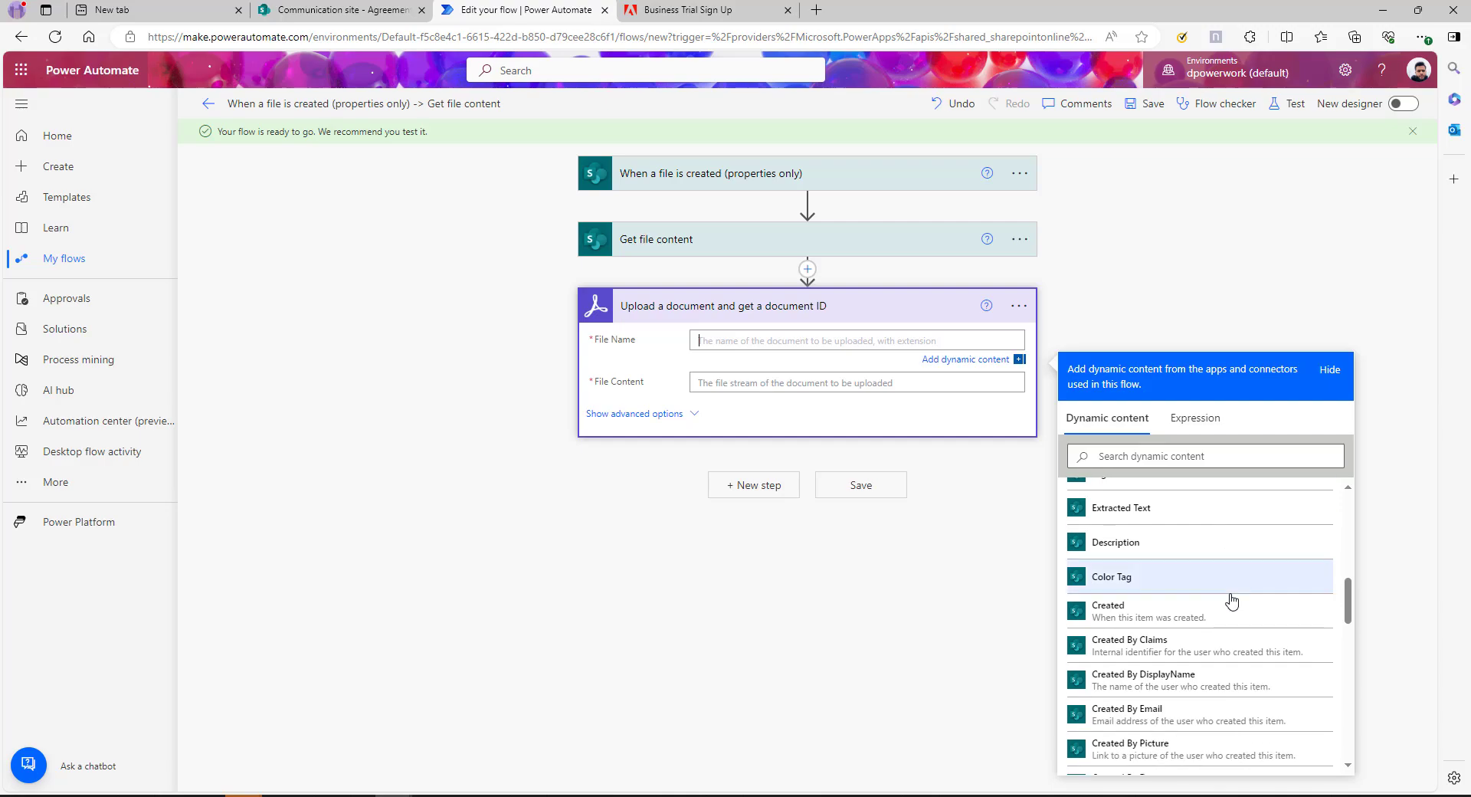
scroll(1231, 601, "down", 5)
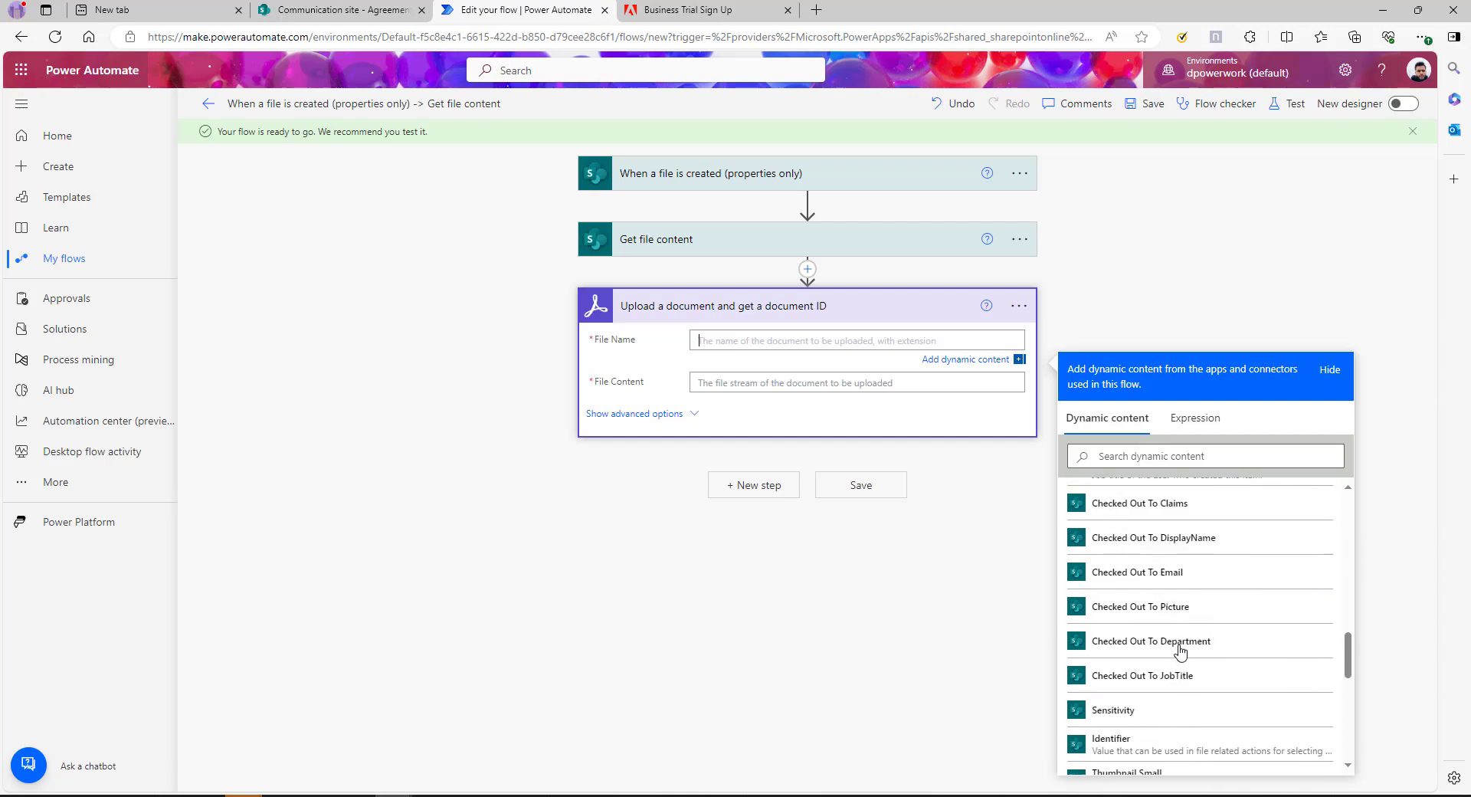
scroll(1180, 652, "down", 4)
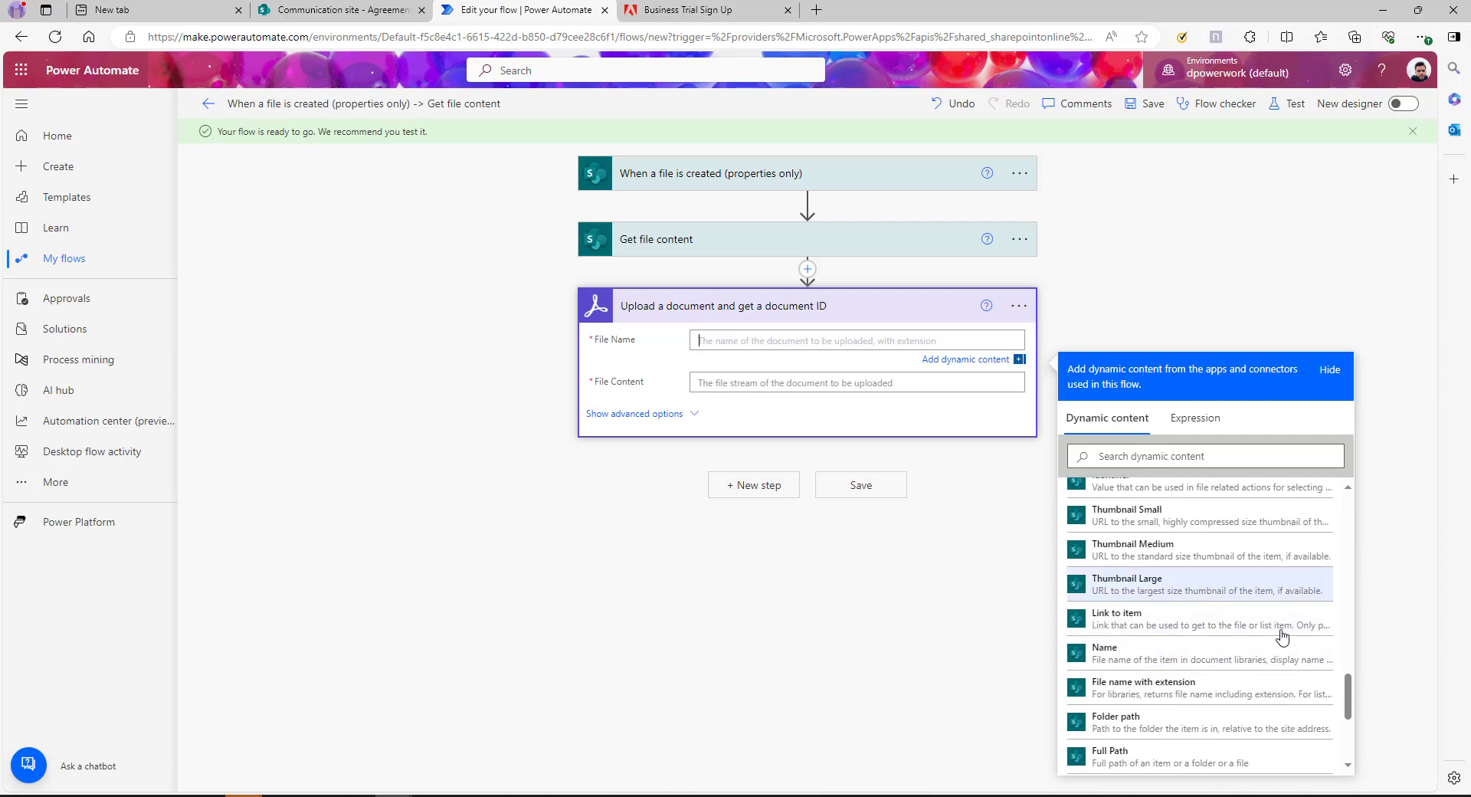
scroll(1281, 636, "down", 2)
left_click(1157, 616)
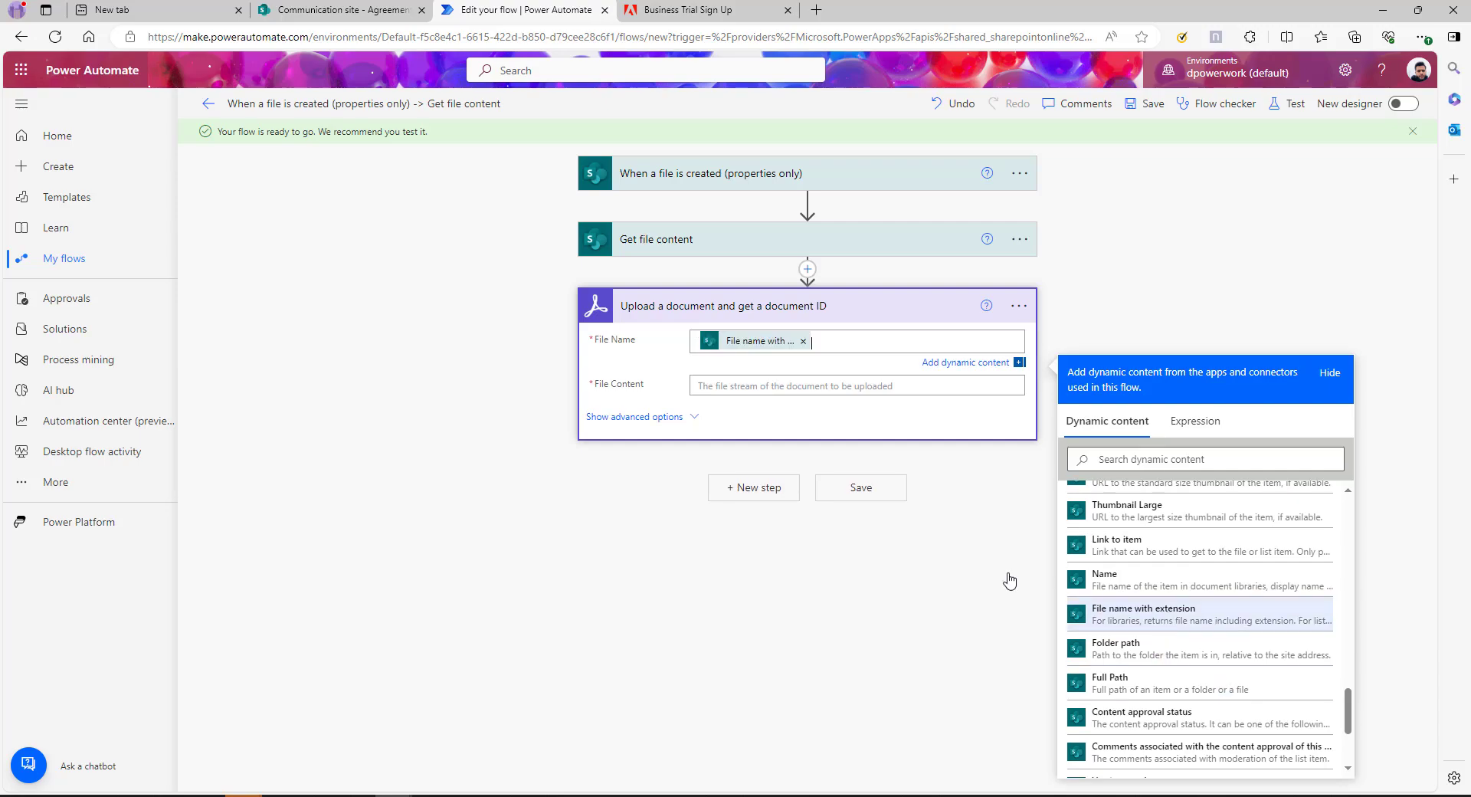
Set the upload step's File Content to the retrieved File Content
left_click(791, 385)
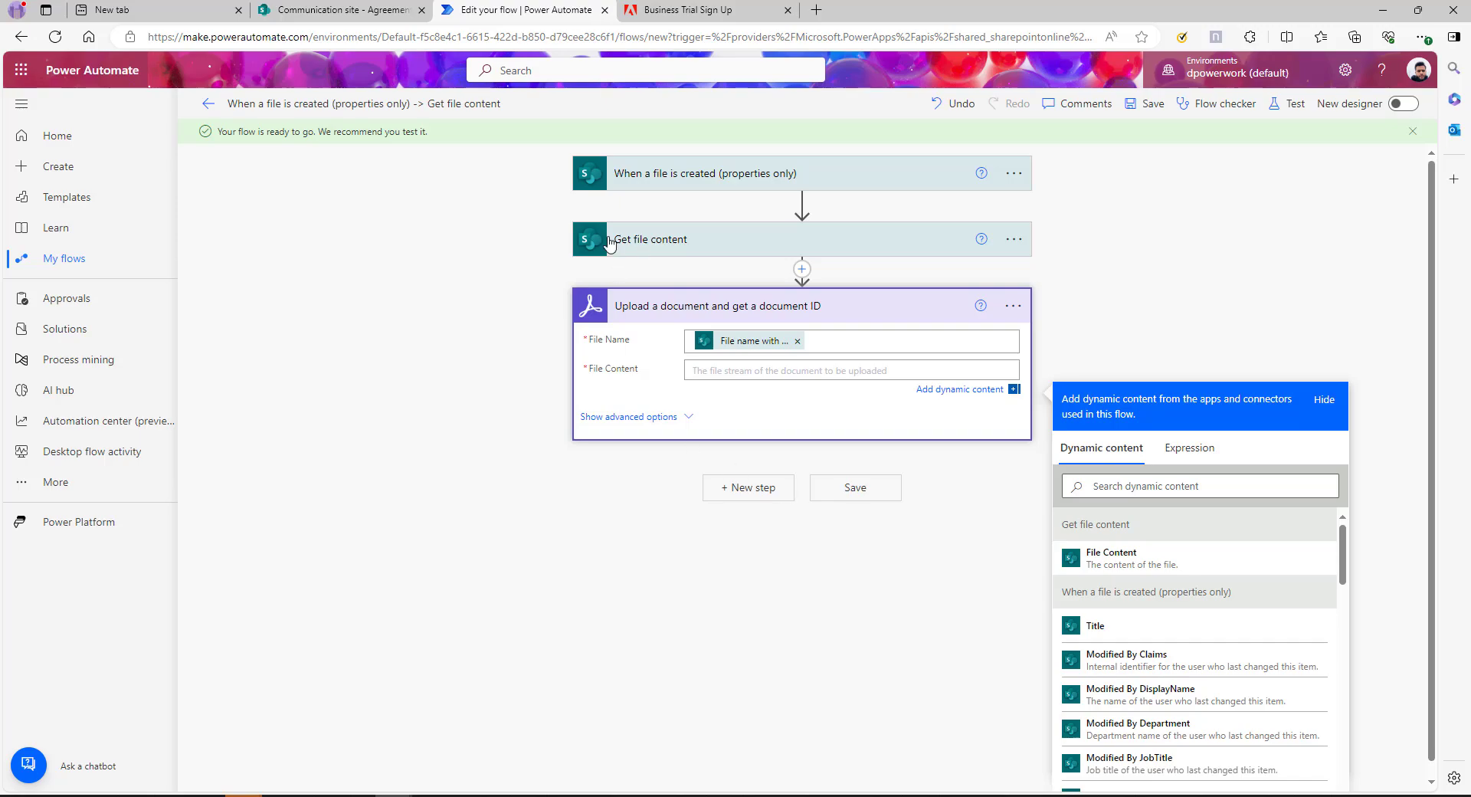
left_click(1117, 558)
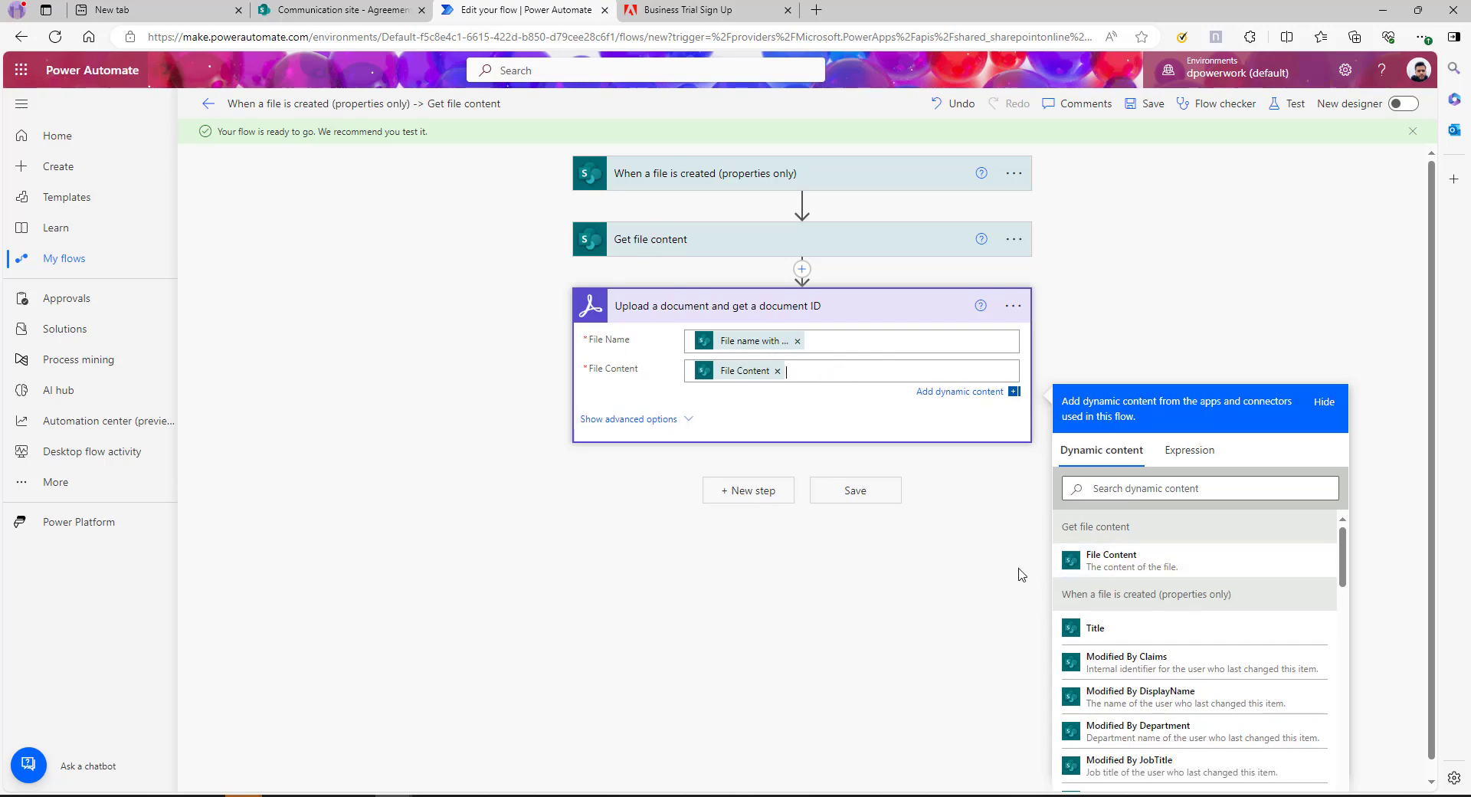
left_click(846, 608)
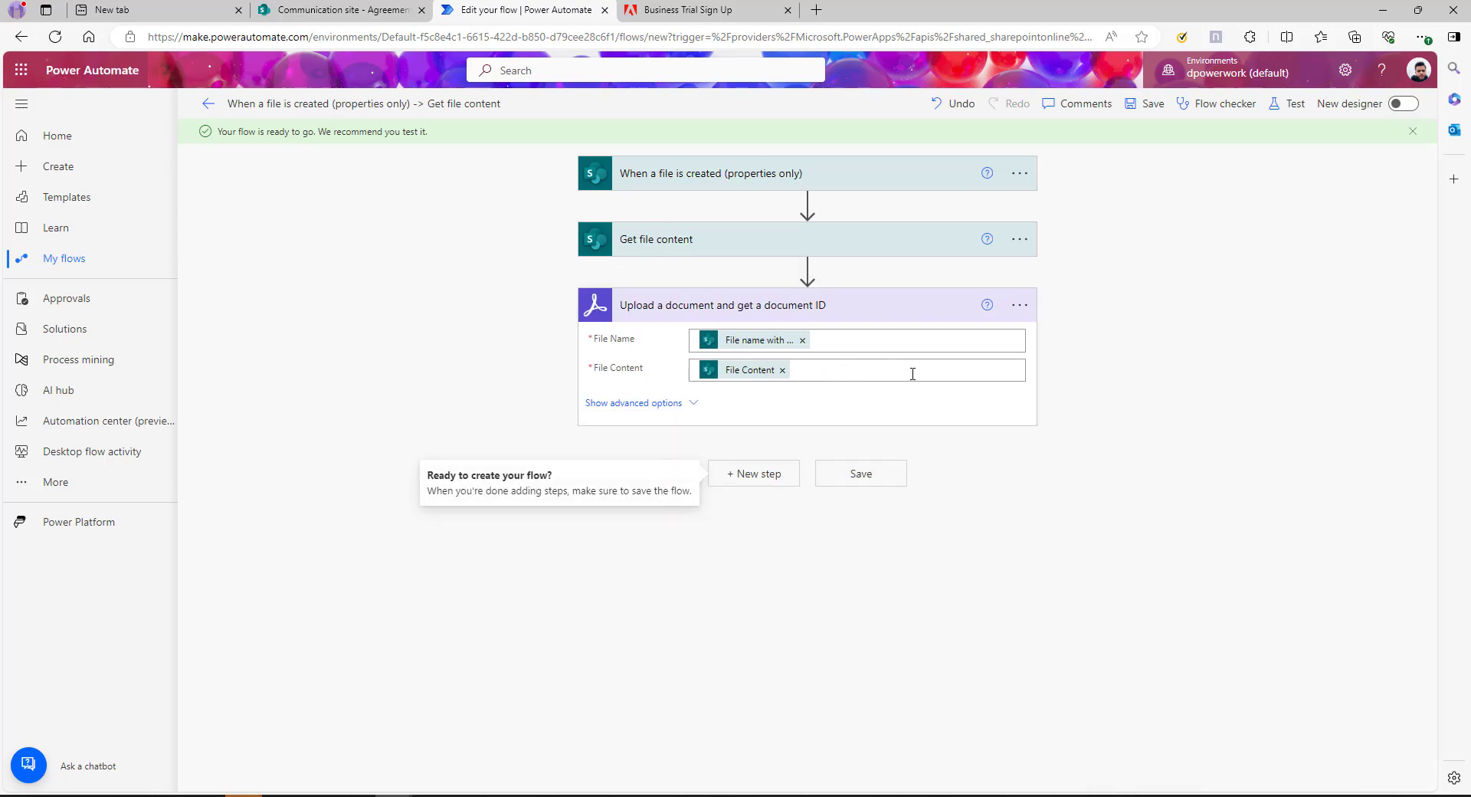
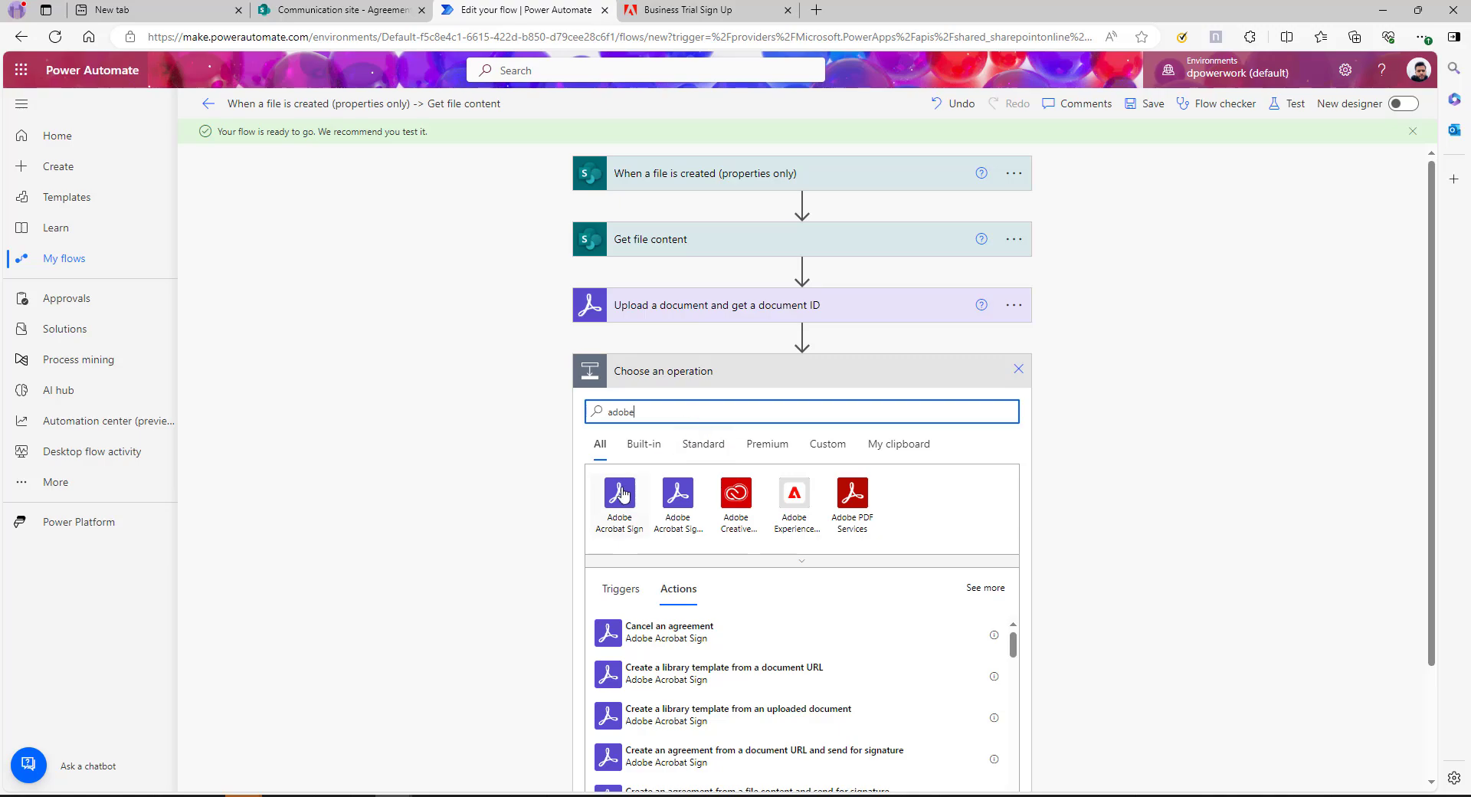
Add the Acrobat Sign action 'Create an agreement from an uploaded document and send for signature'
left_click(619, 493)
type("creat")
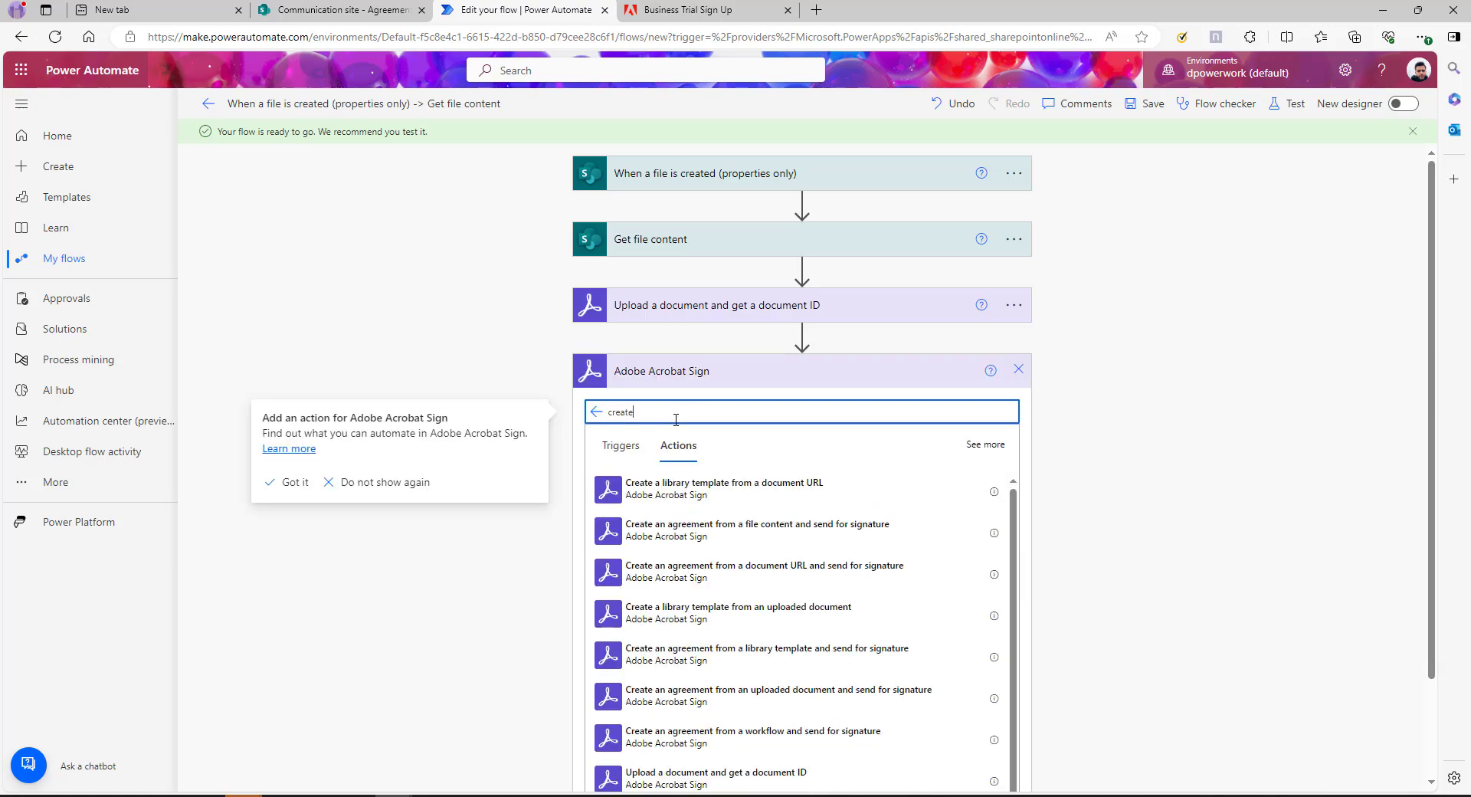
type("e")
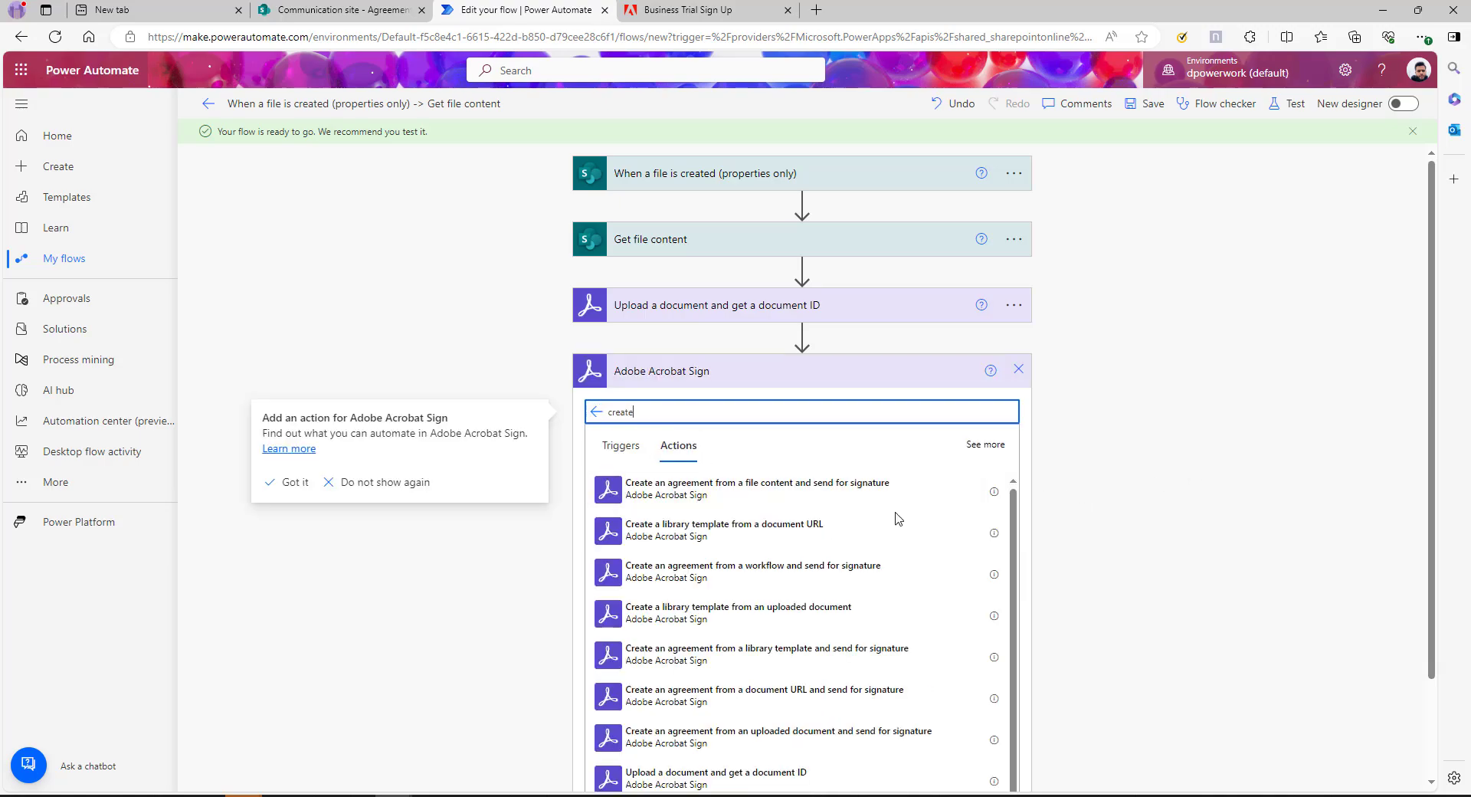
scroll(1229, 477, "down", 2)
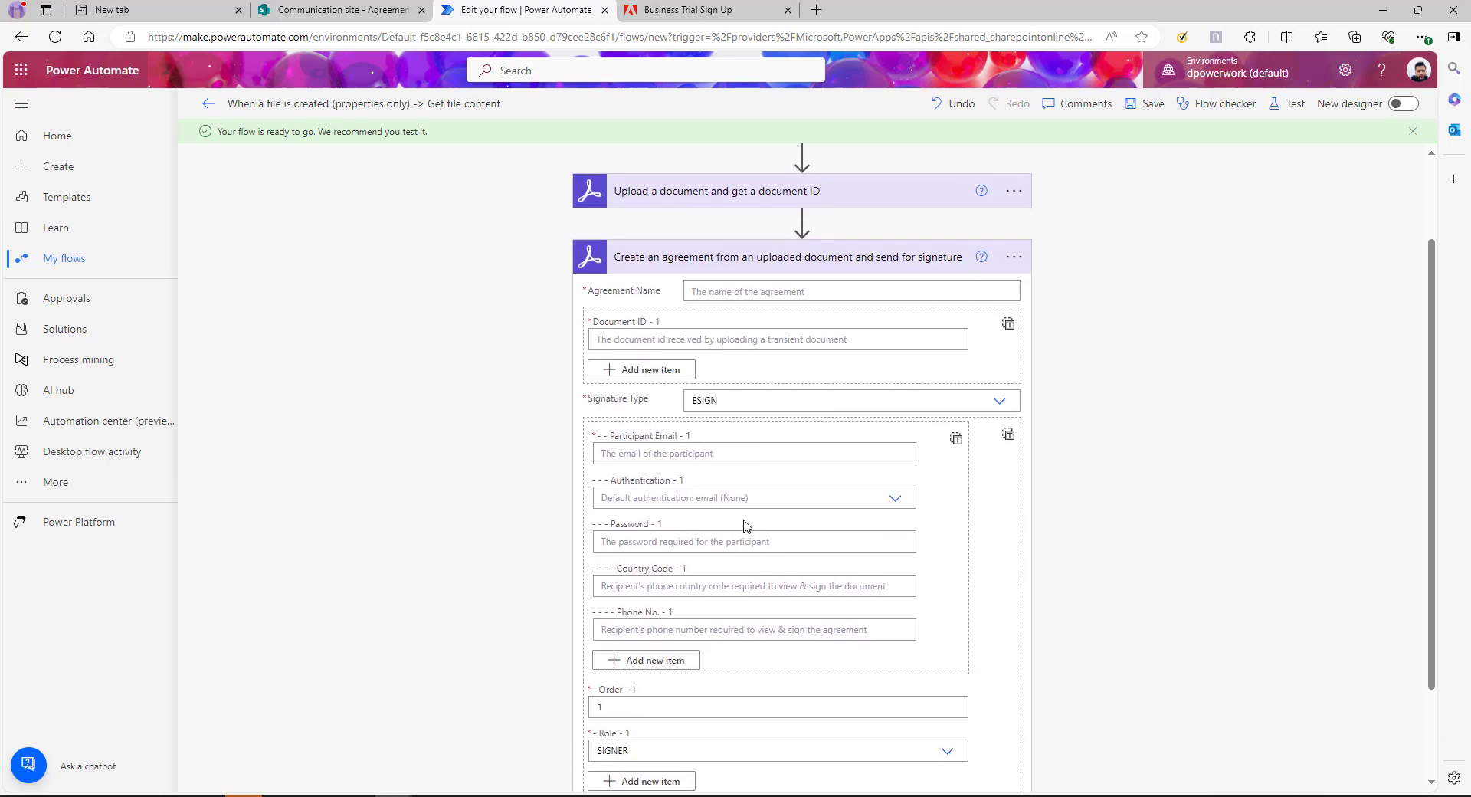
Set Agreement Name to the dynamic content 'File name with extension'
scroll(735, 460, "up", 2)
left_click(750, 405)
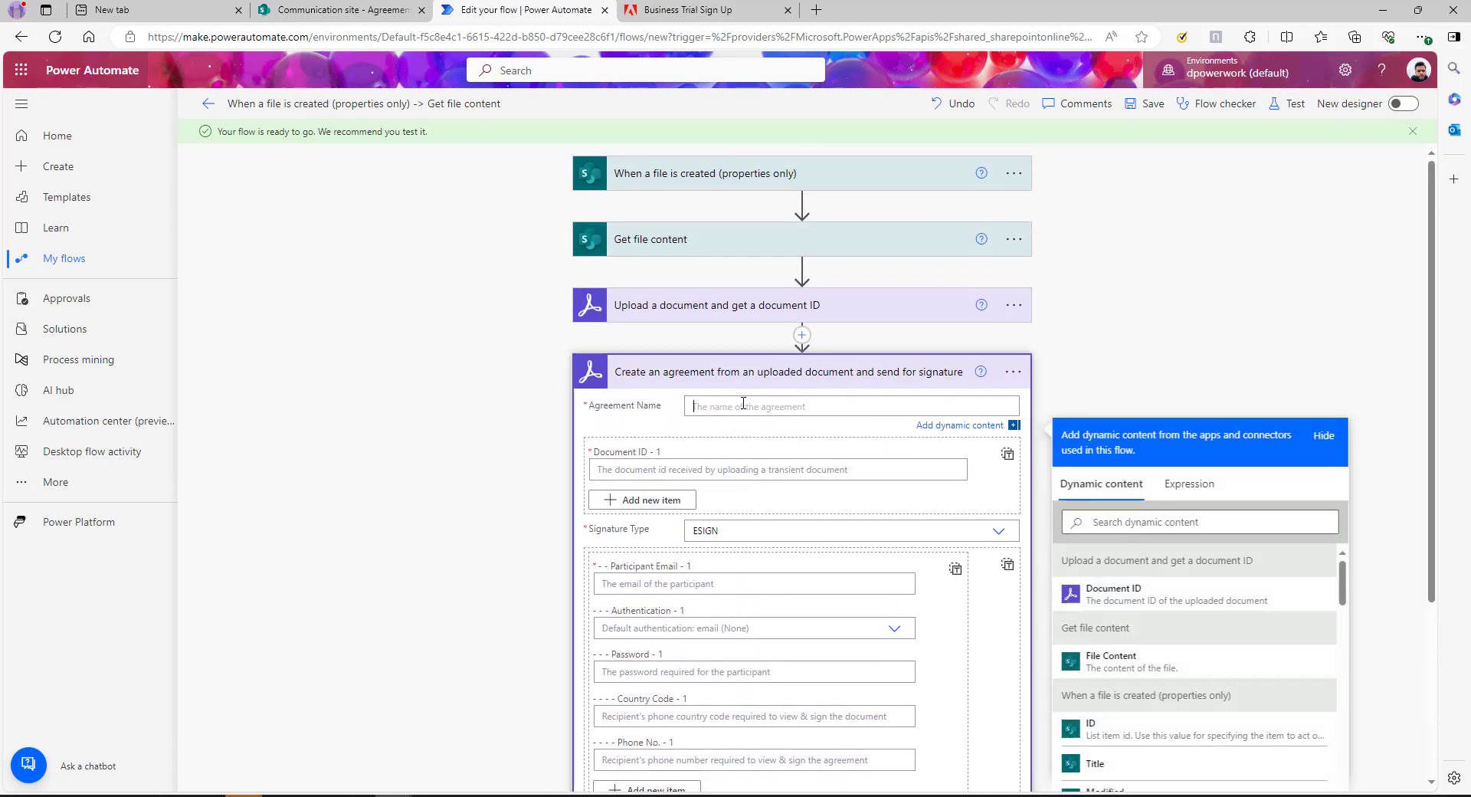
scroll(1425, 506, "down", 3)
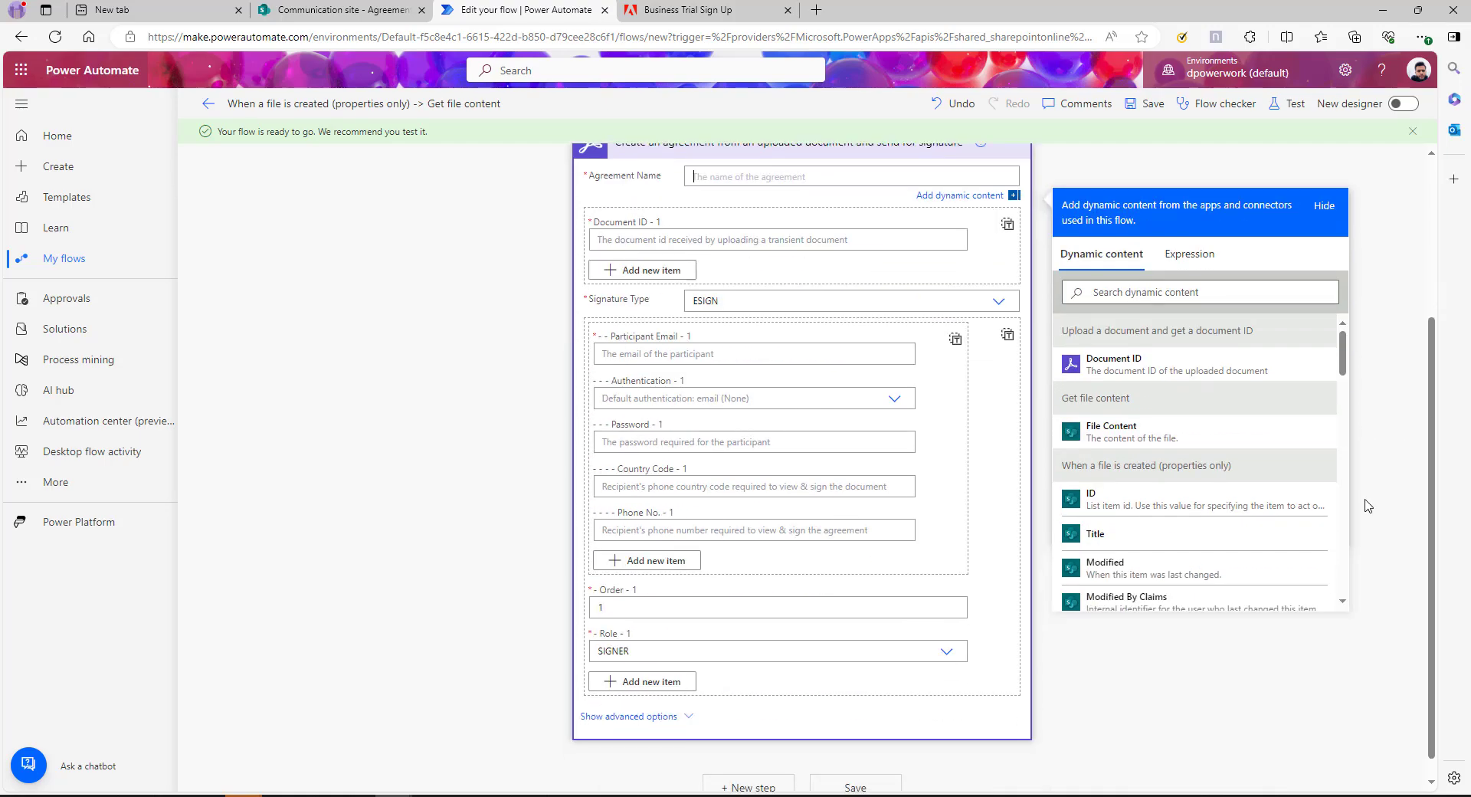
scroll(879, 475, "up", 1)
scroll(1193, 595, "down", 10)
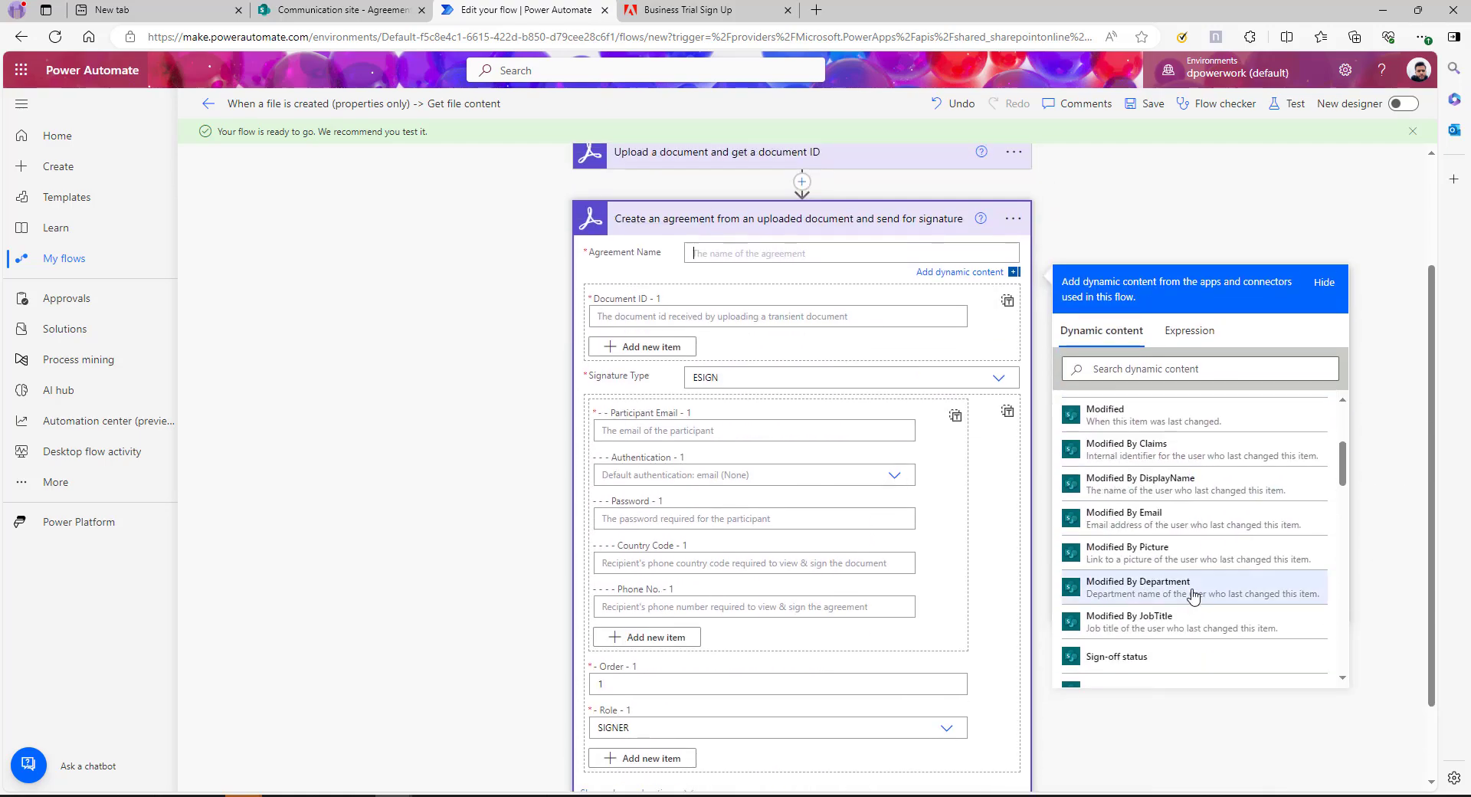
scroll(1193, 595, "down", 3)
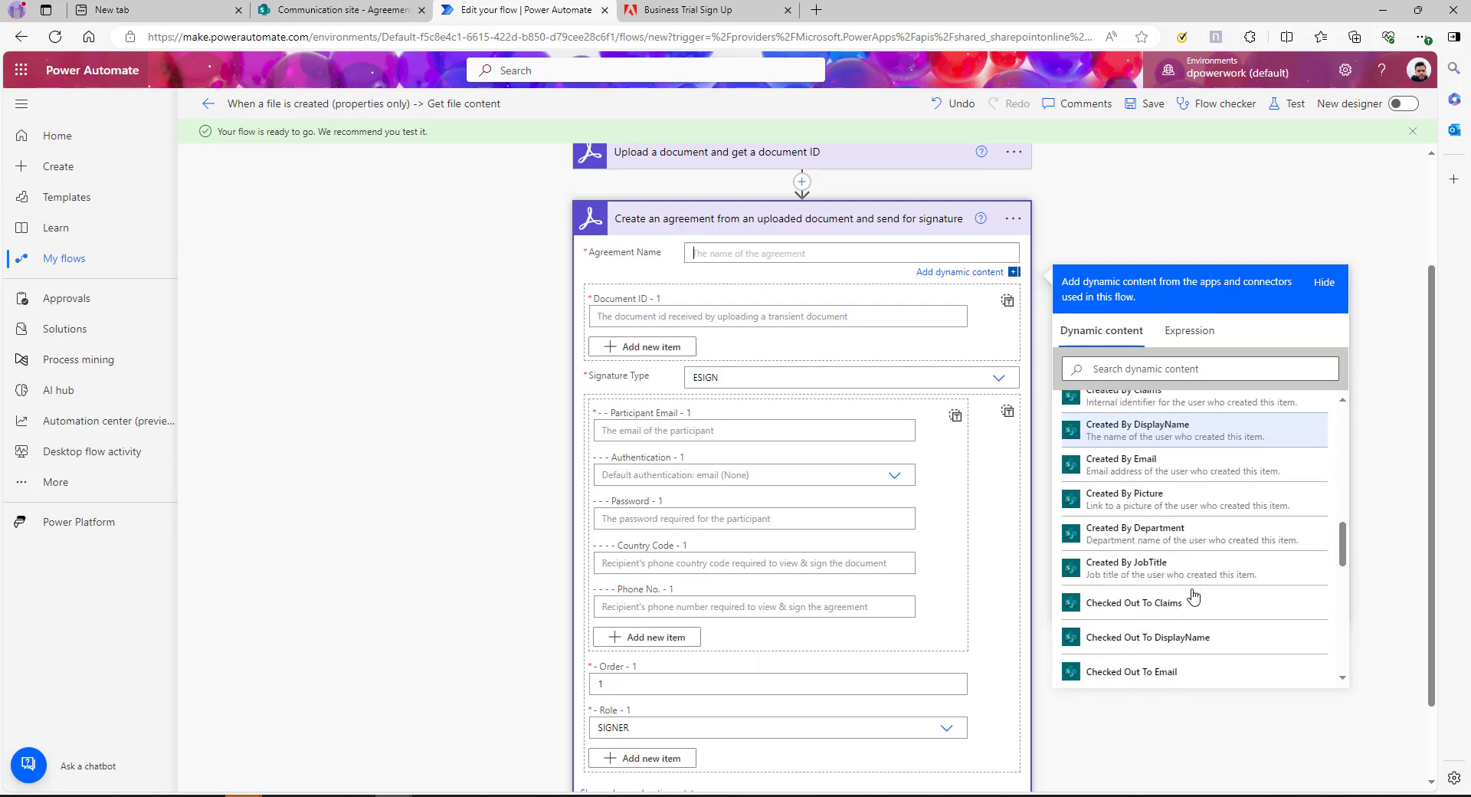
scroll(1193, 595, "down", 5)
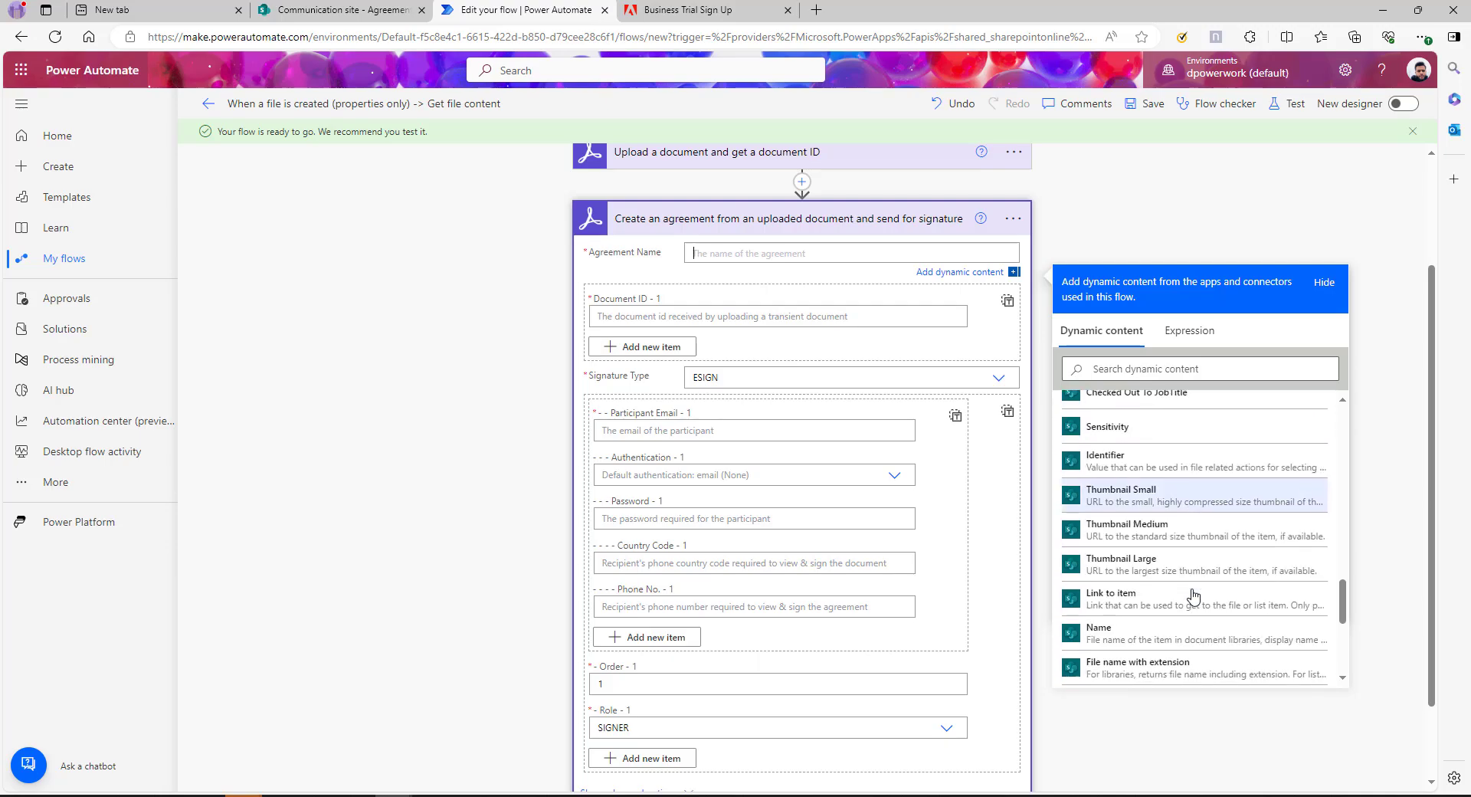
left_click(1142, 514)
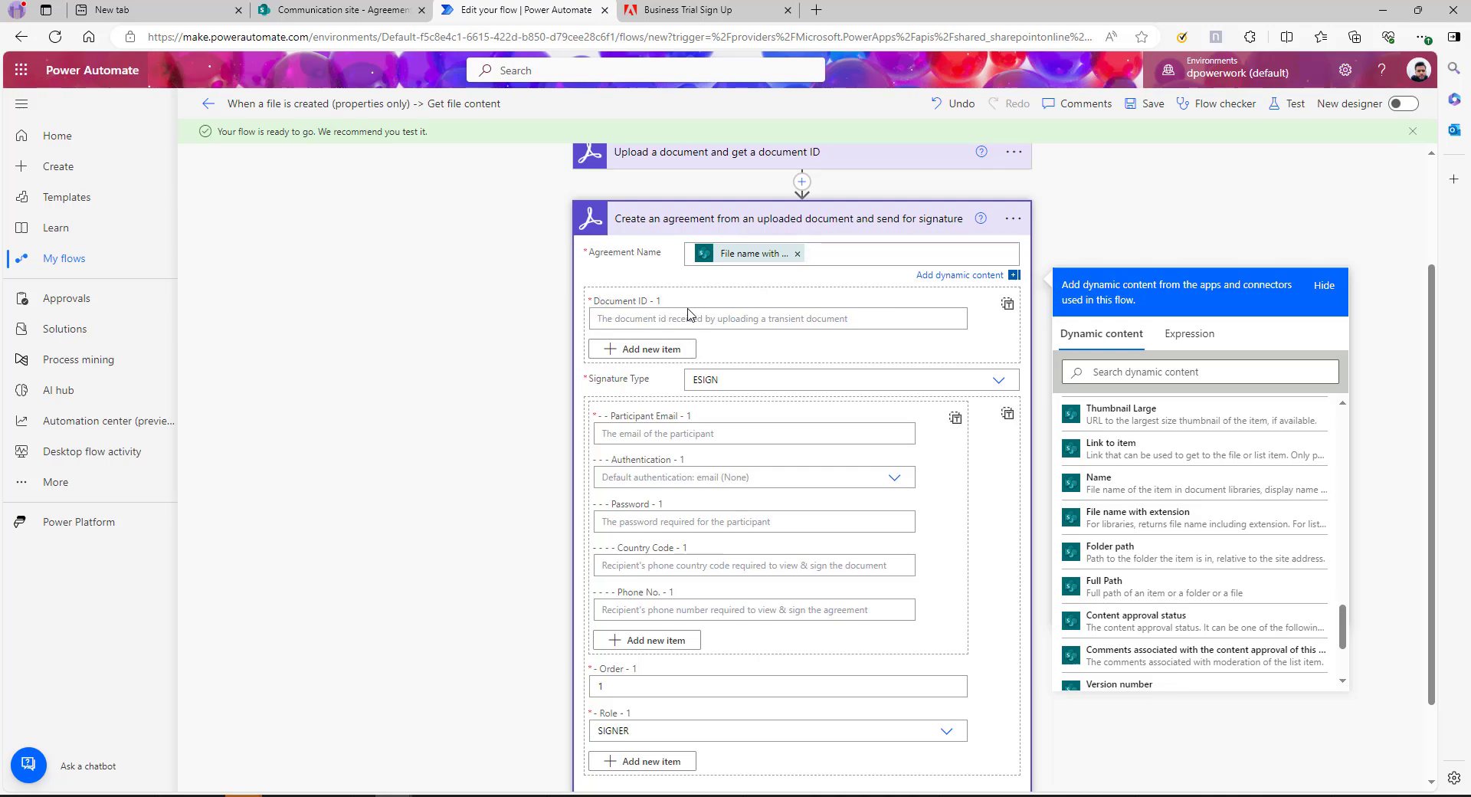
Set Document ID to the Upload step's 'Document ID' dynamic content
left_click(739, 321)
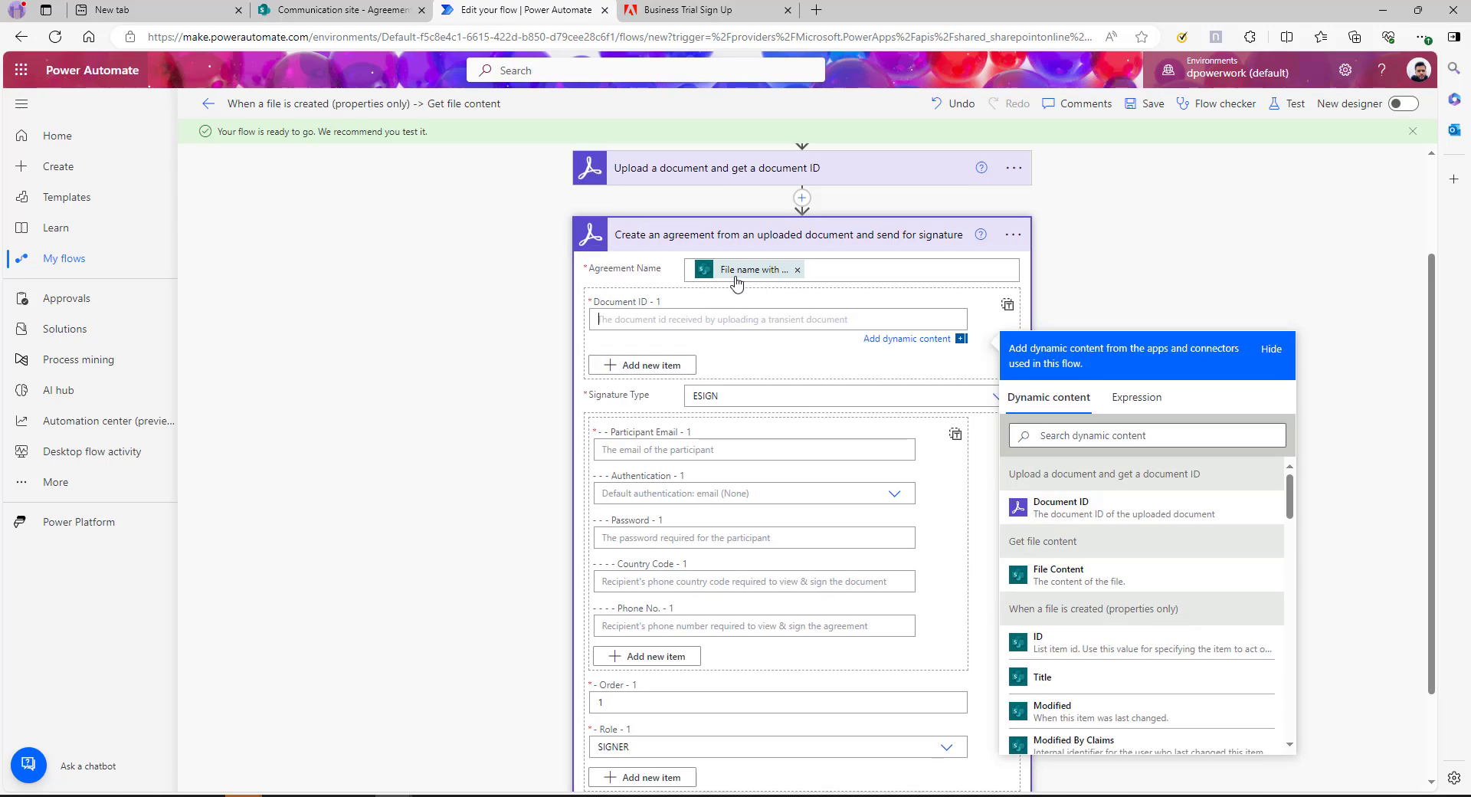
scroll(797, 322, "up", 2)
scroll(1295, 321, "down", 2)
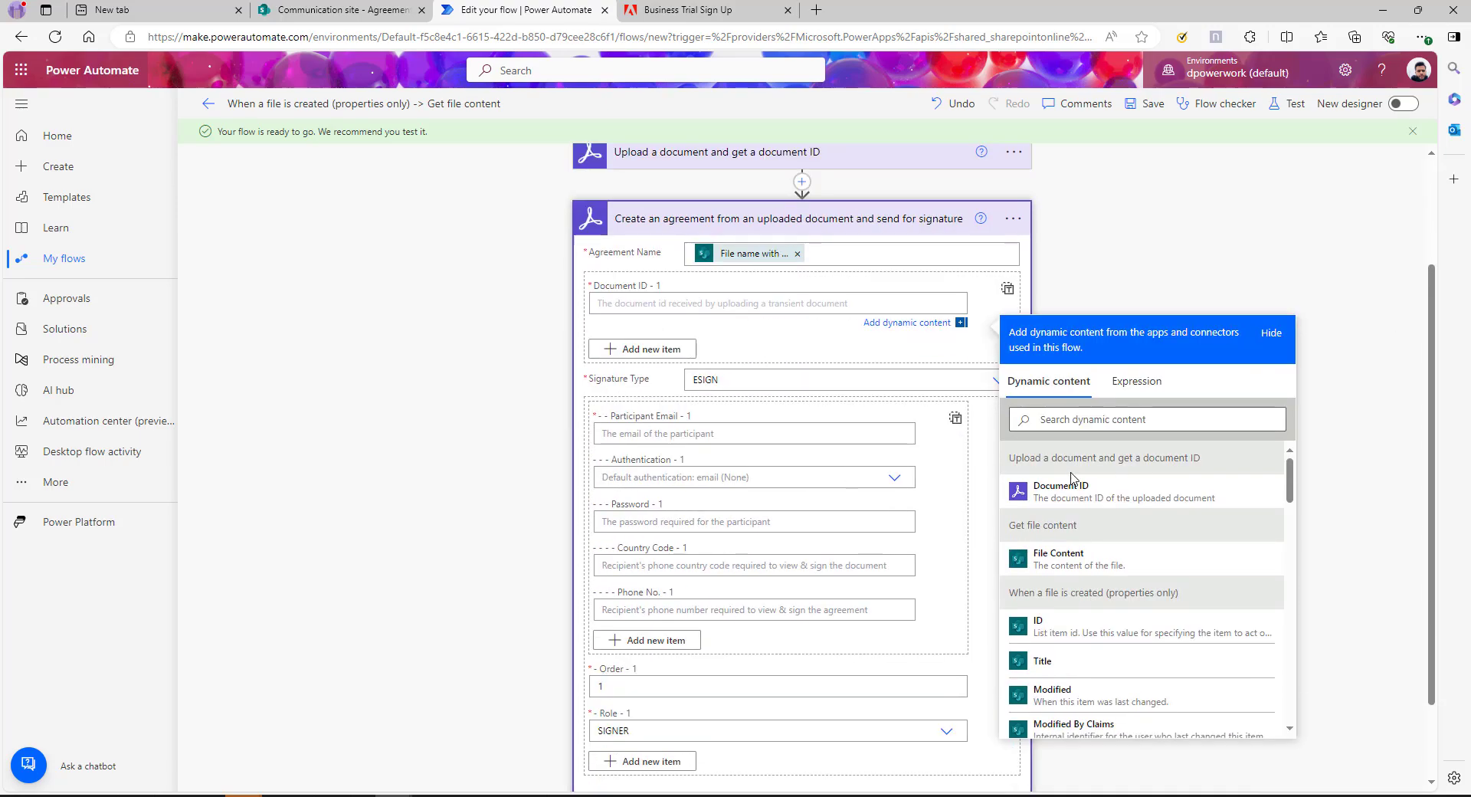
left_click(1074, 491)
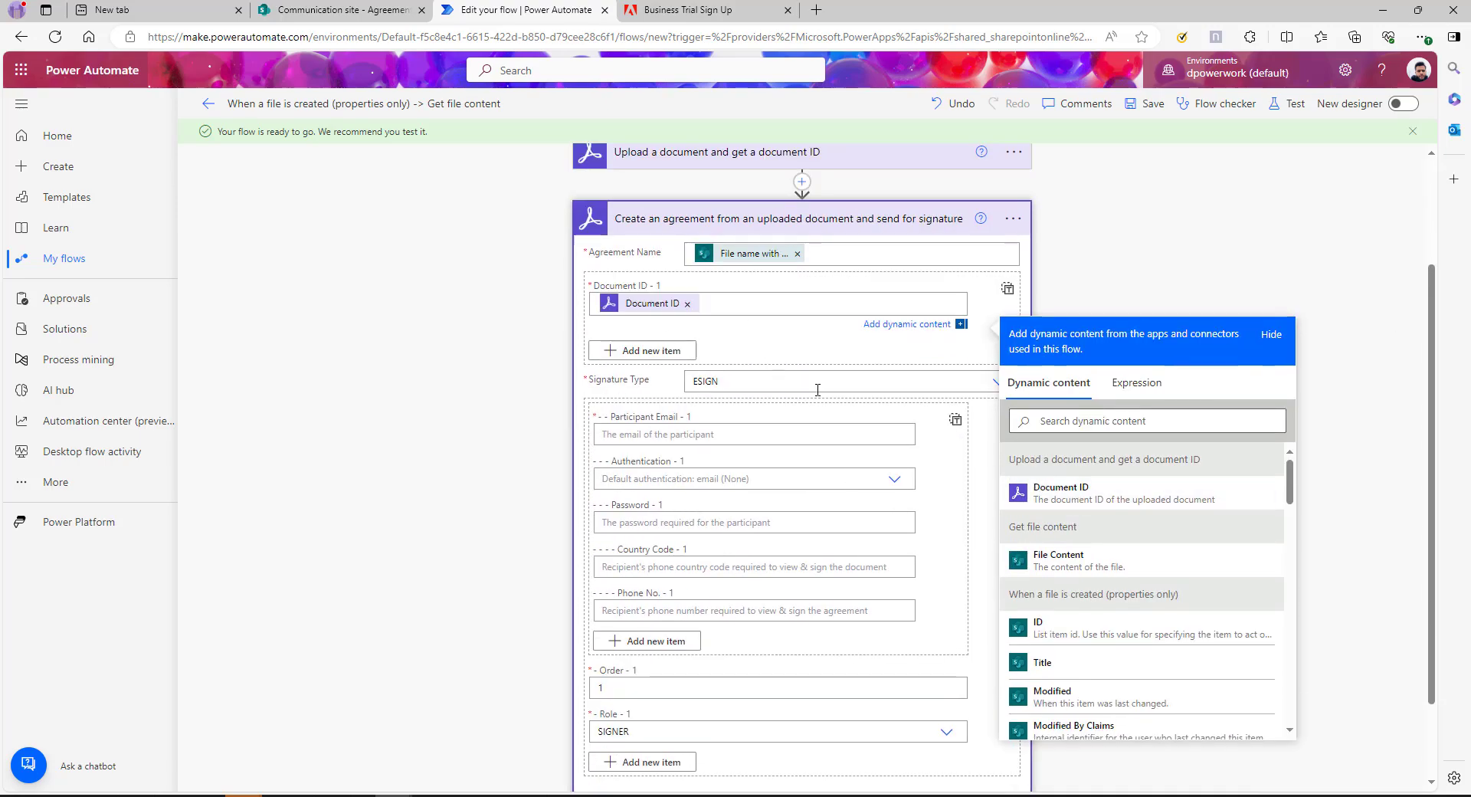
scroll(842, 368, "down", 1)
left_click(912, 306)
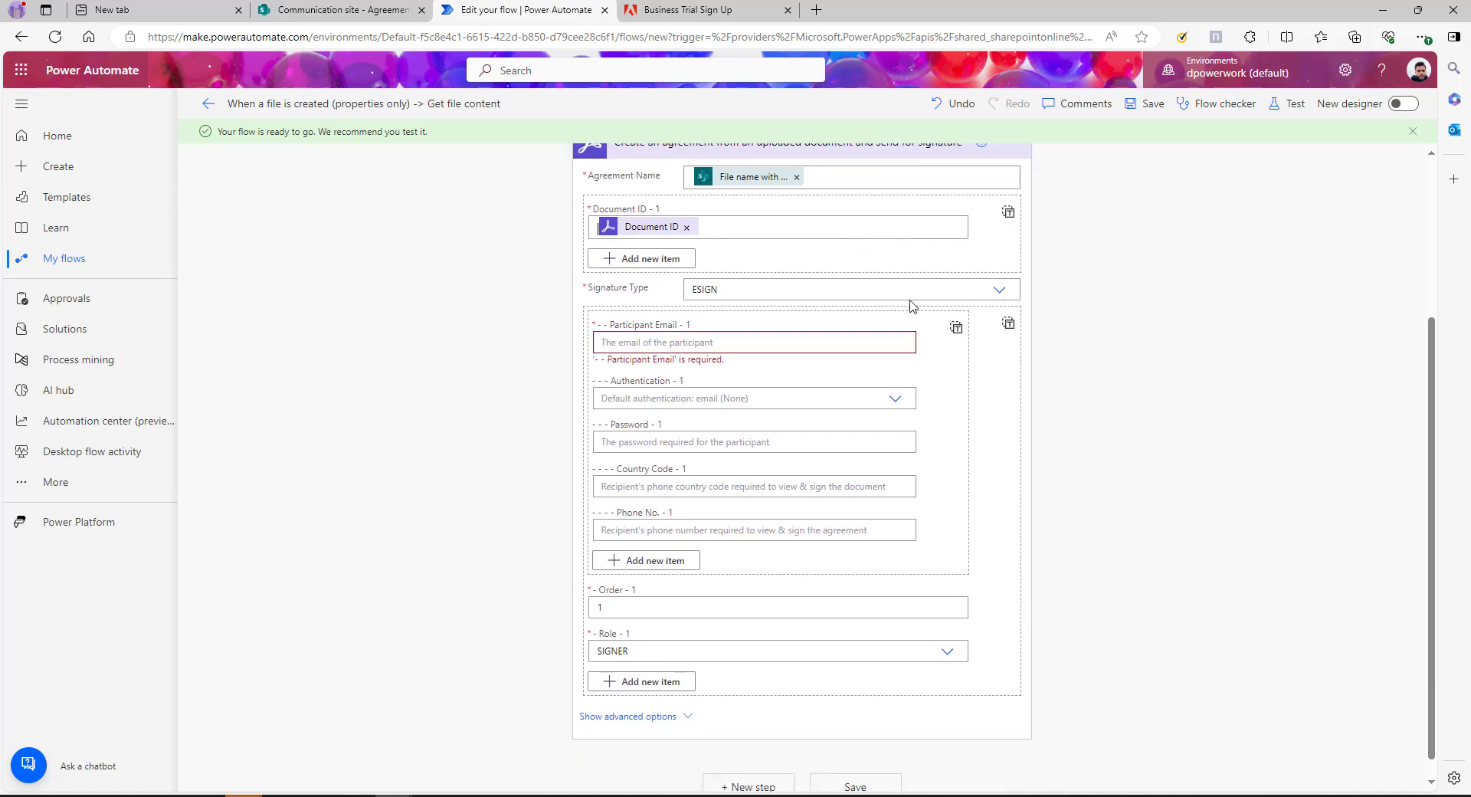
Keep ESIGN as the signature type and enter the signer's e-mail as Participant Email
left_click(1000, 291)
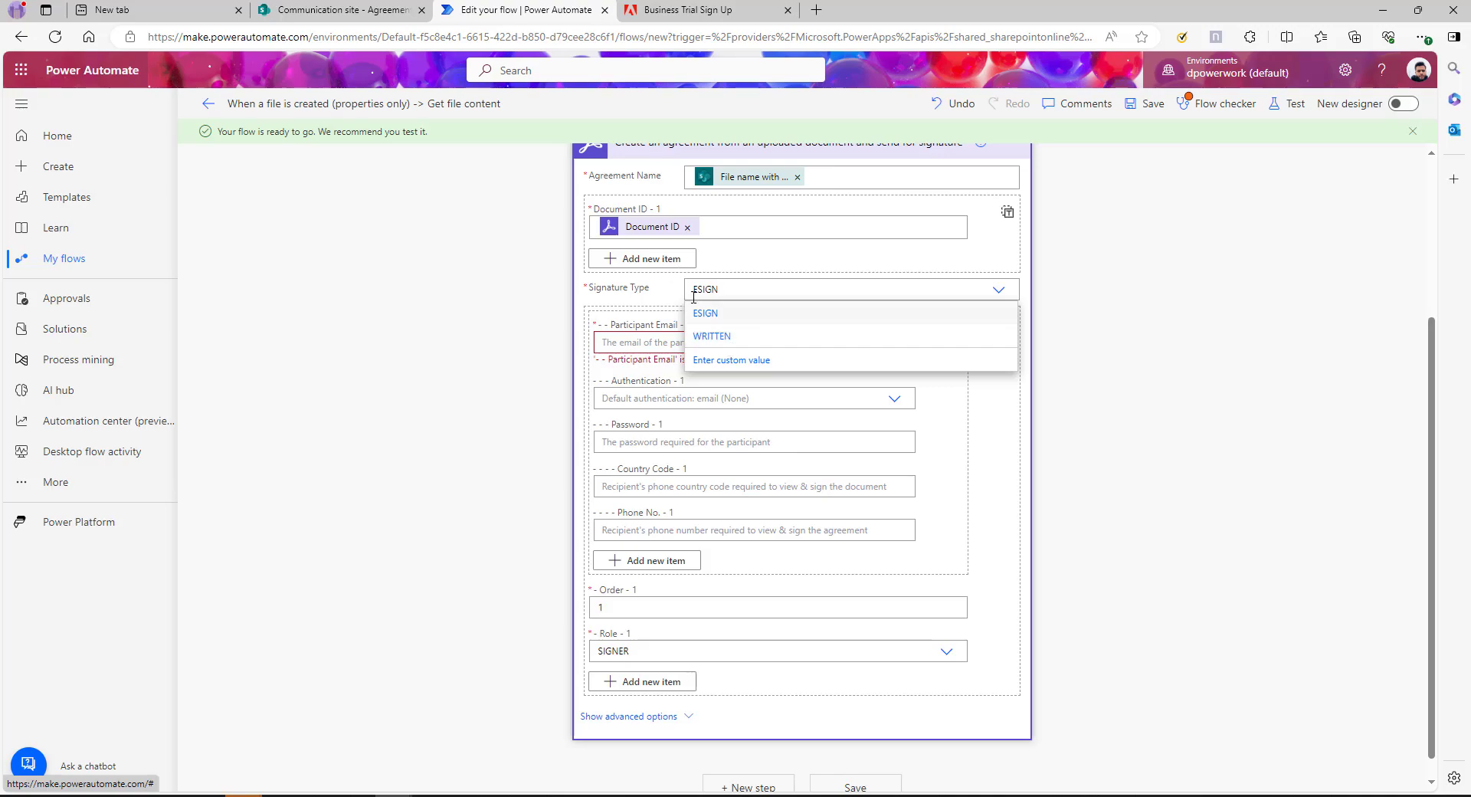
left_click(619, 290)
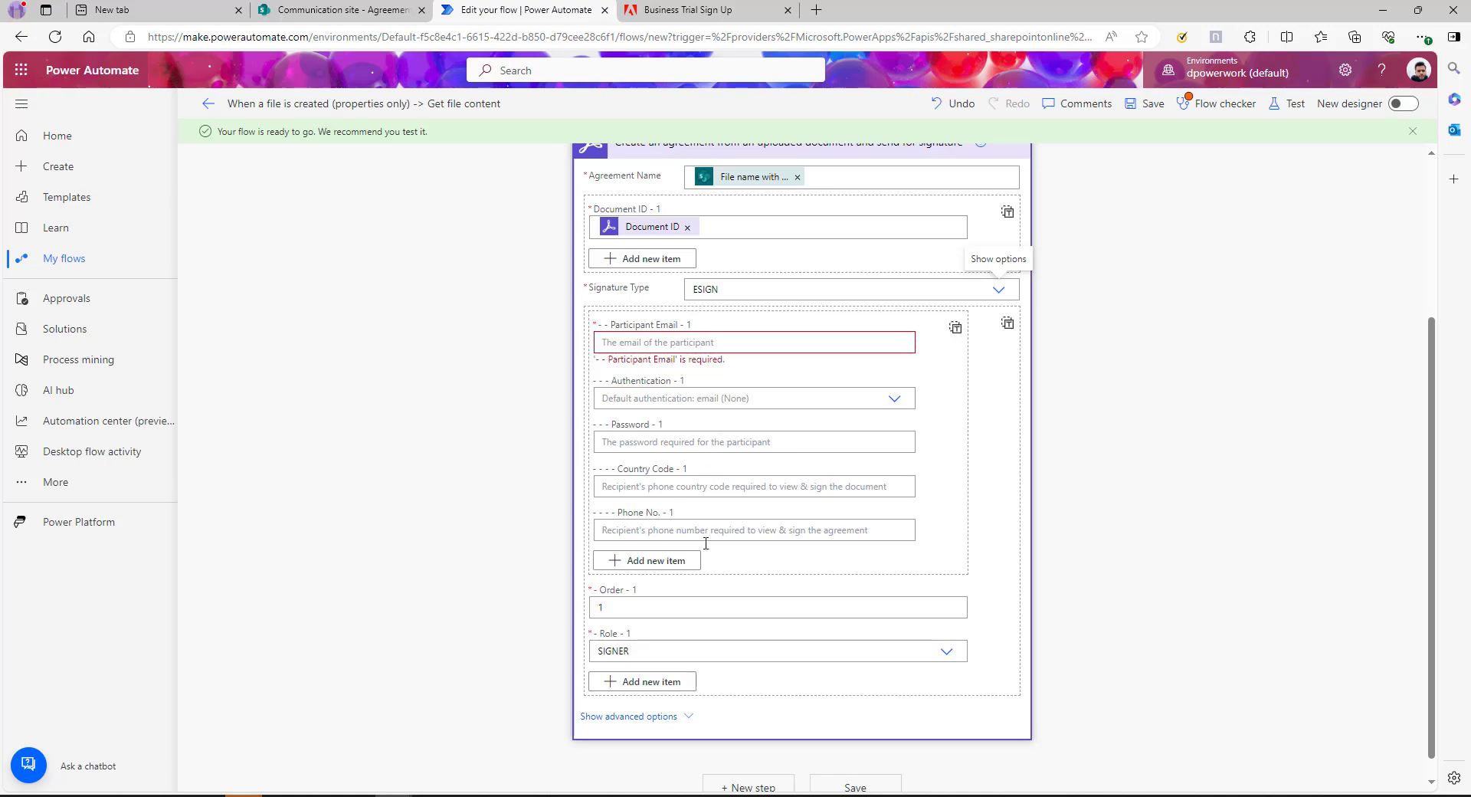
left_click(646, 341)
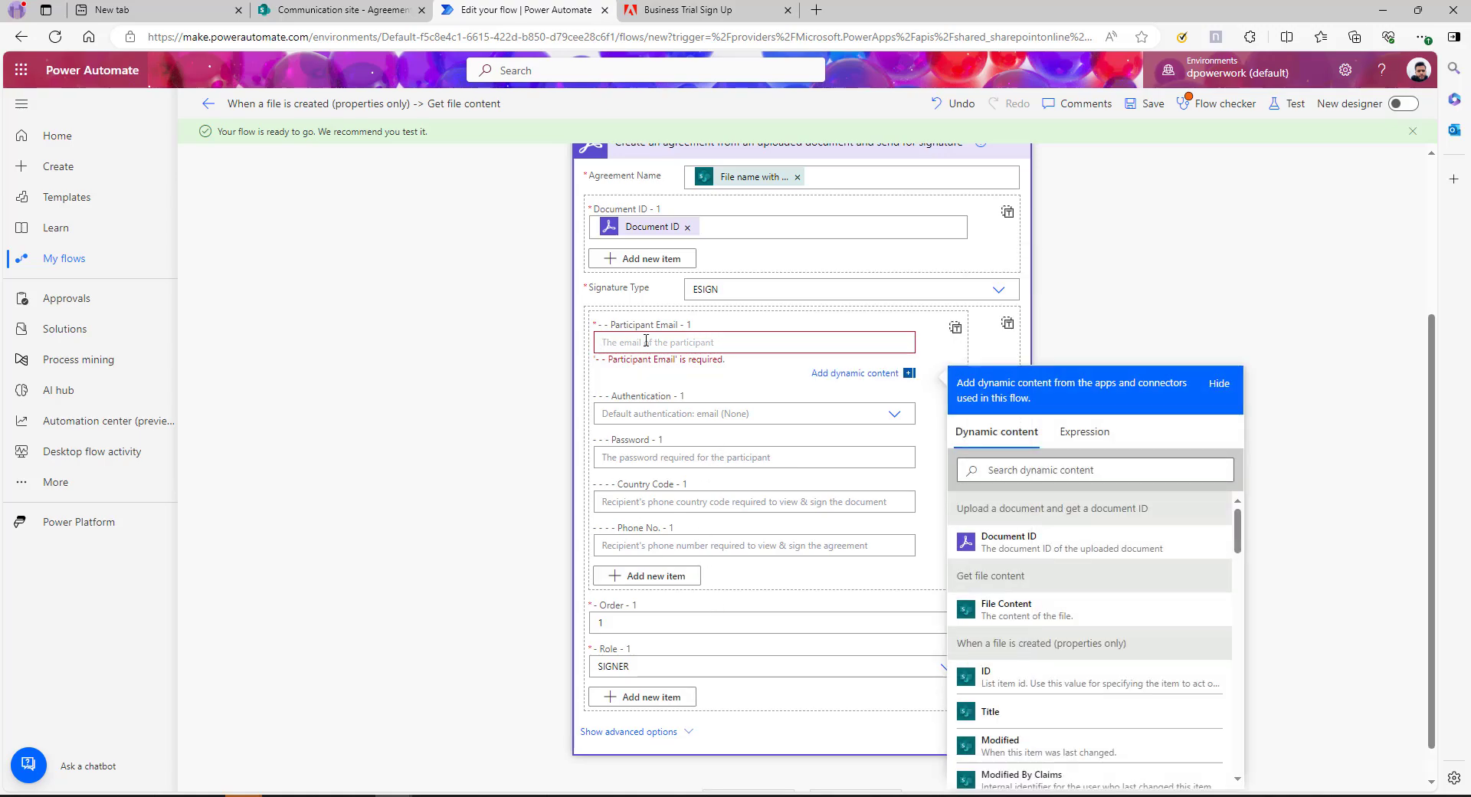
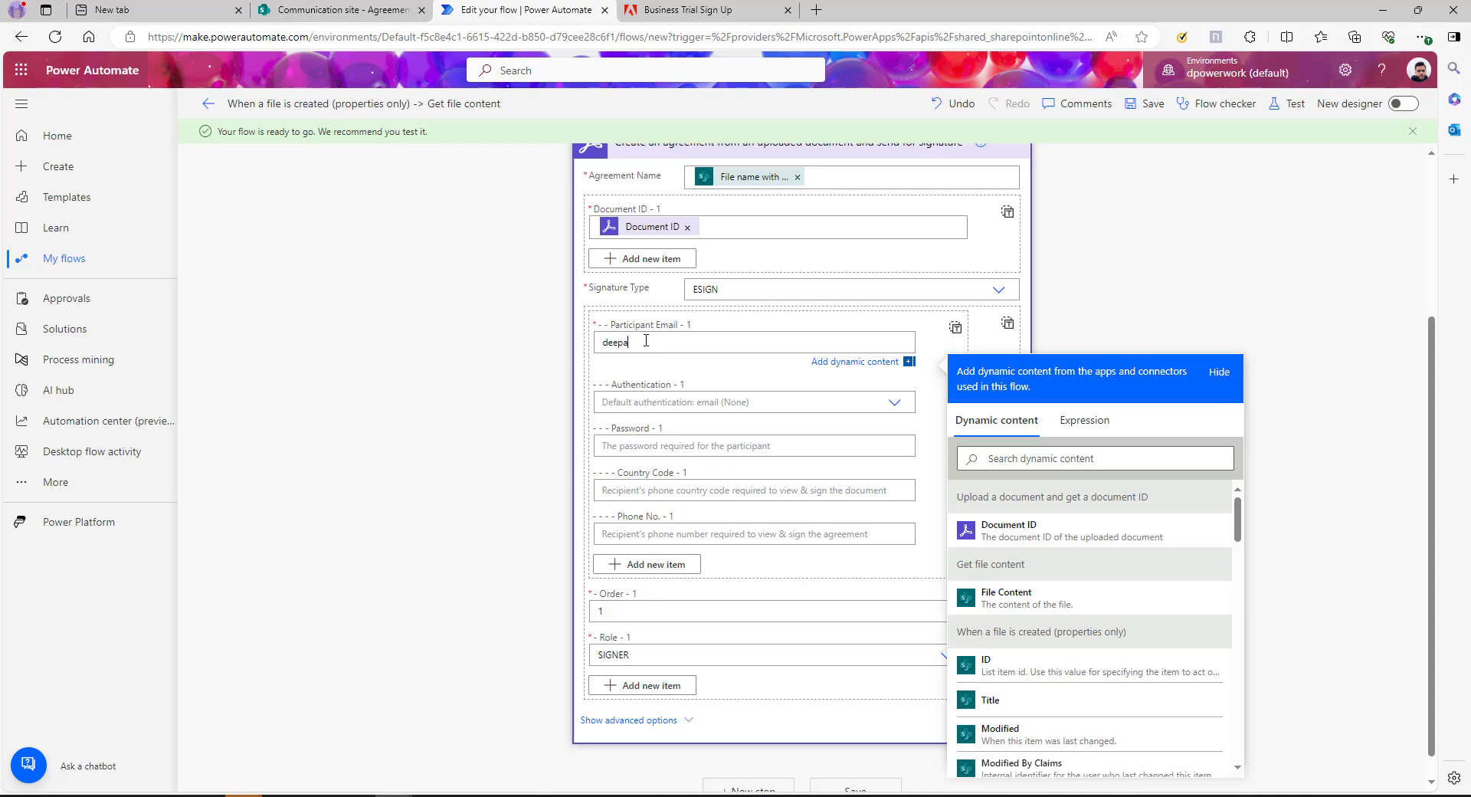
left_click(641, 374)
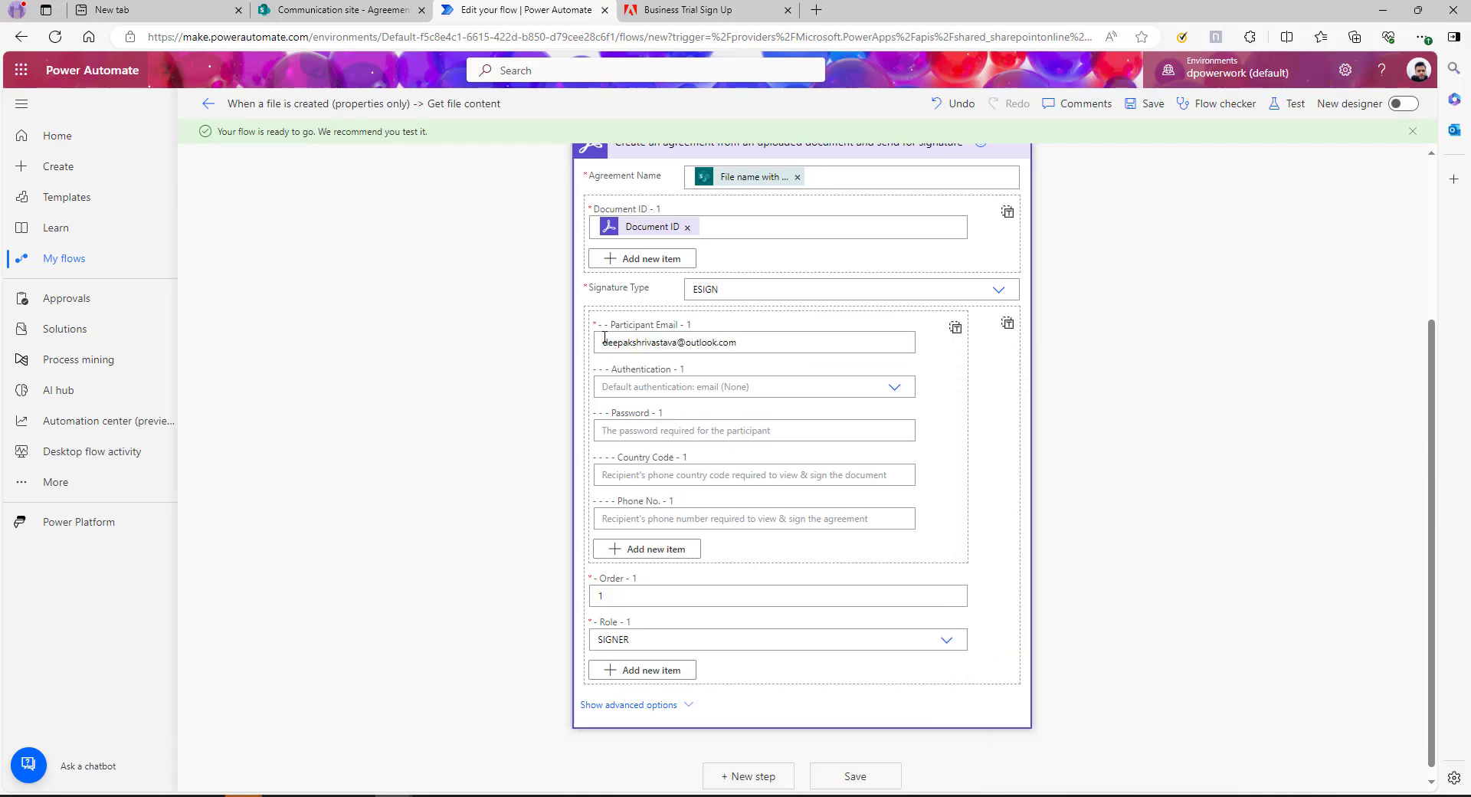
Set the participant's authentication to NONE and keep the role as SIGNER
left_click(893, 389)
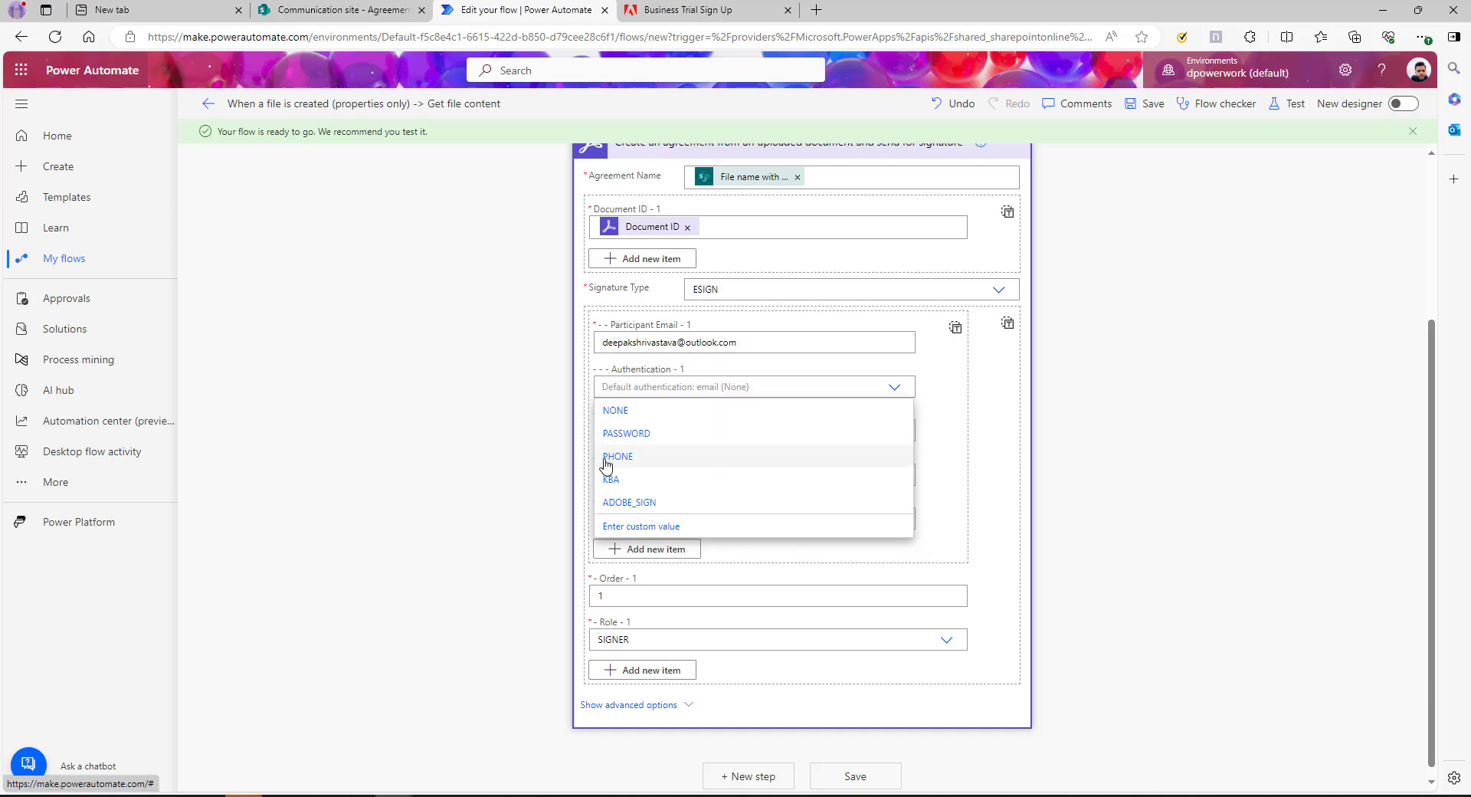
left_click(614, 410)
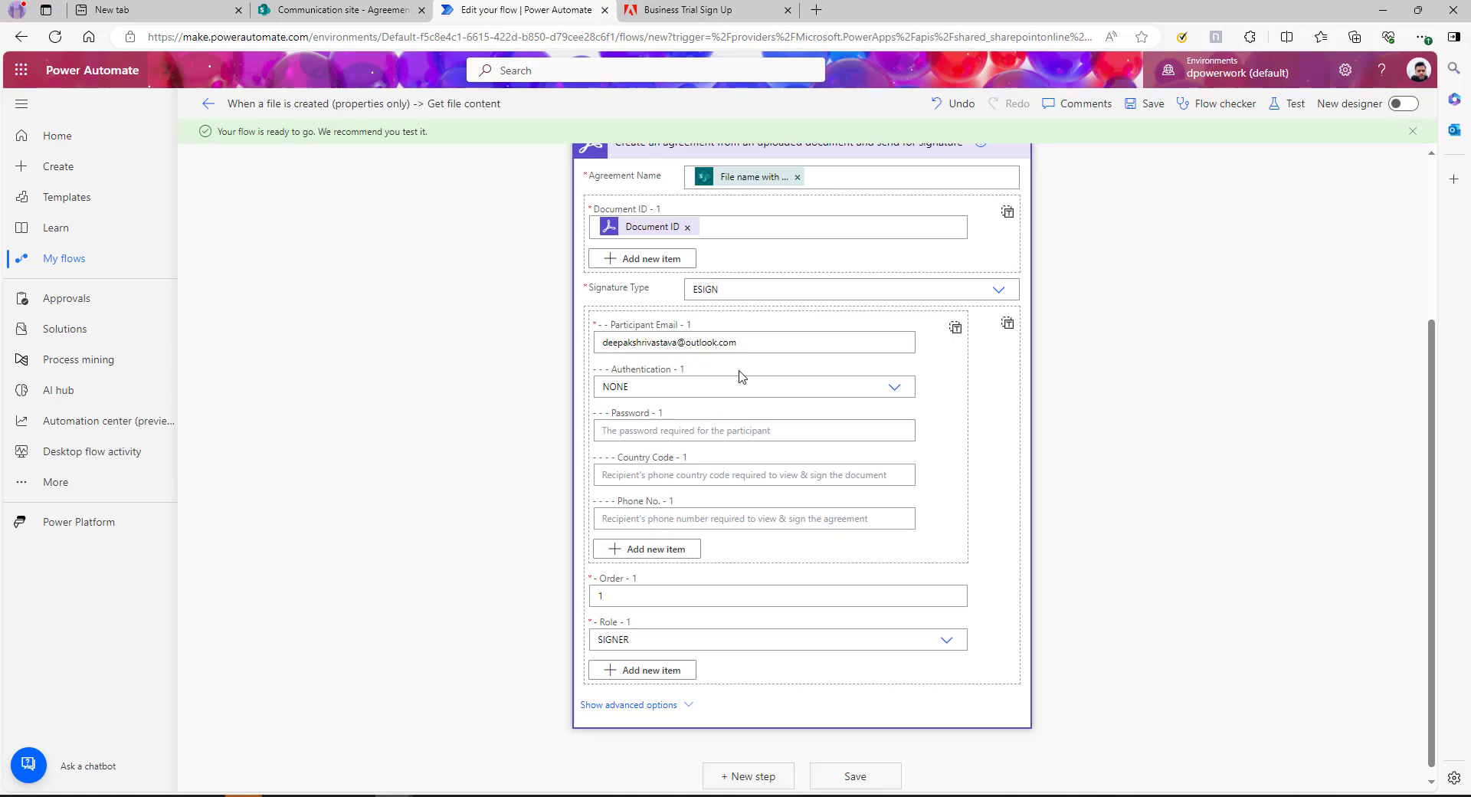
left_click(873, 393)
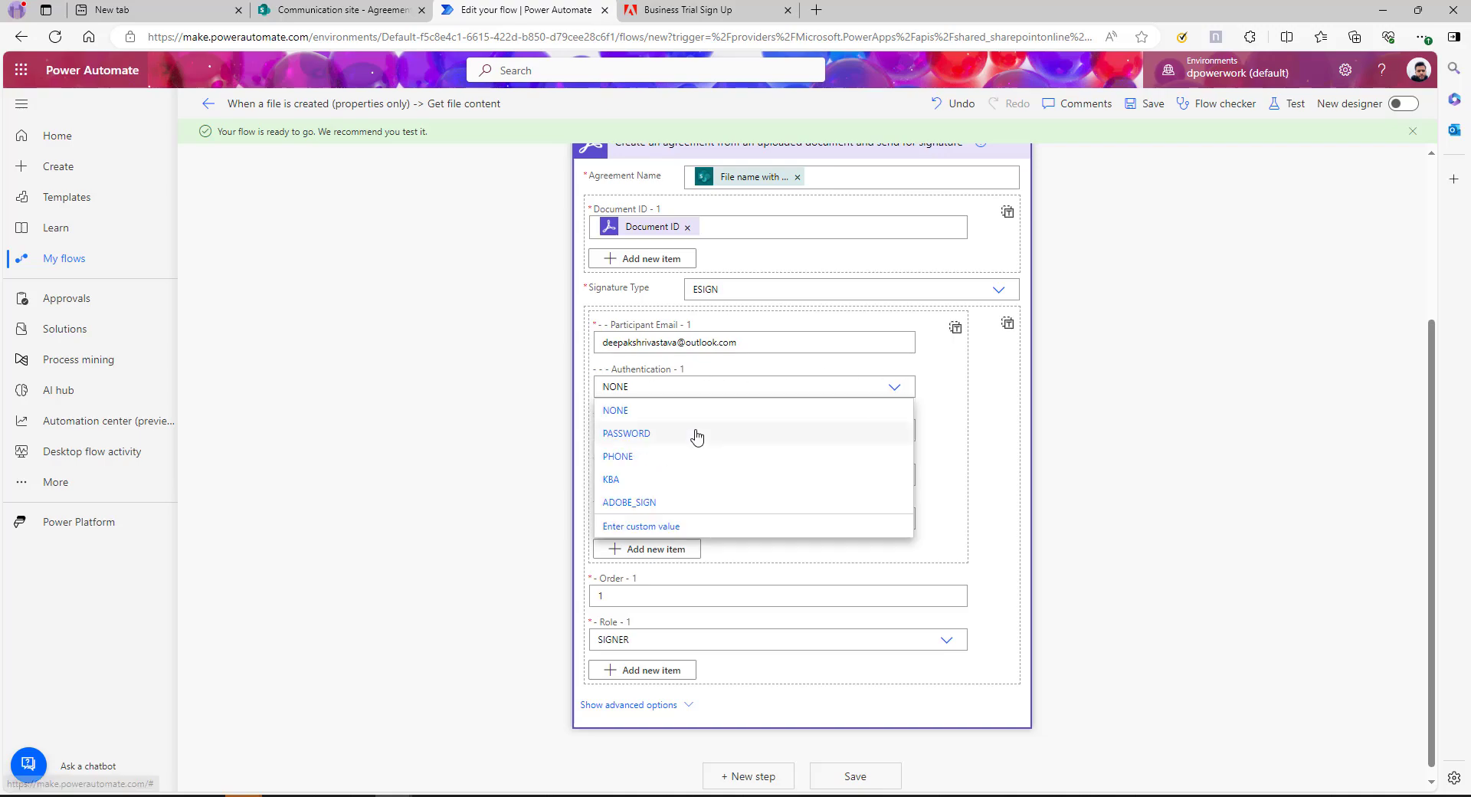
left_click(979, 420)
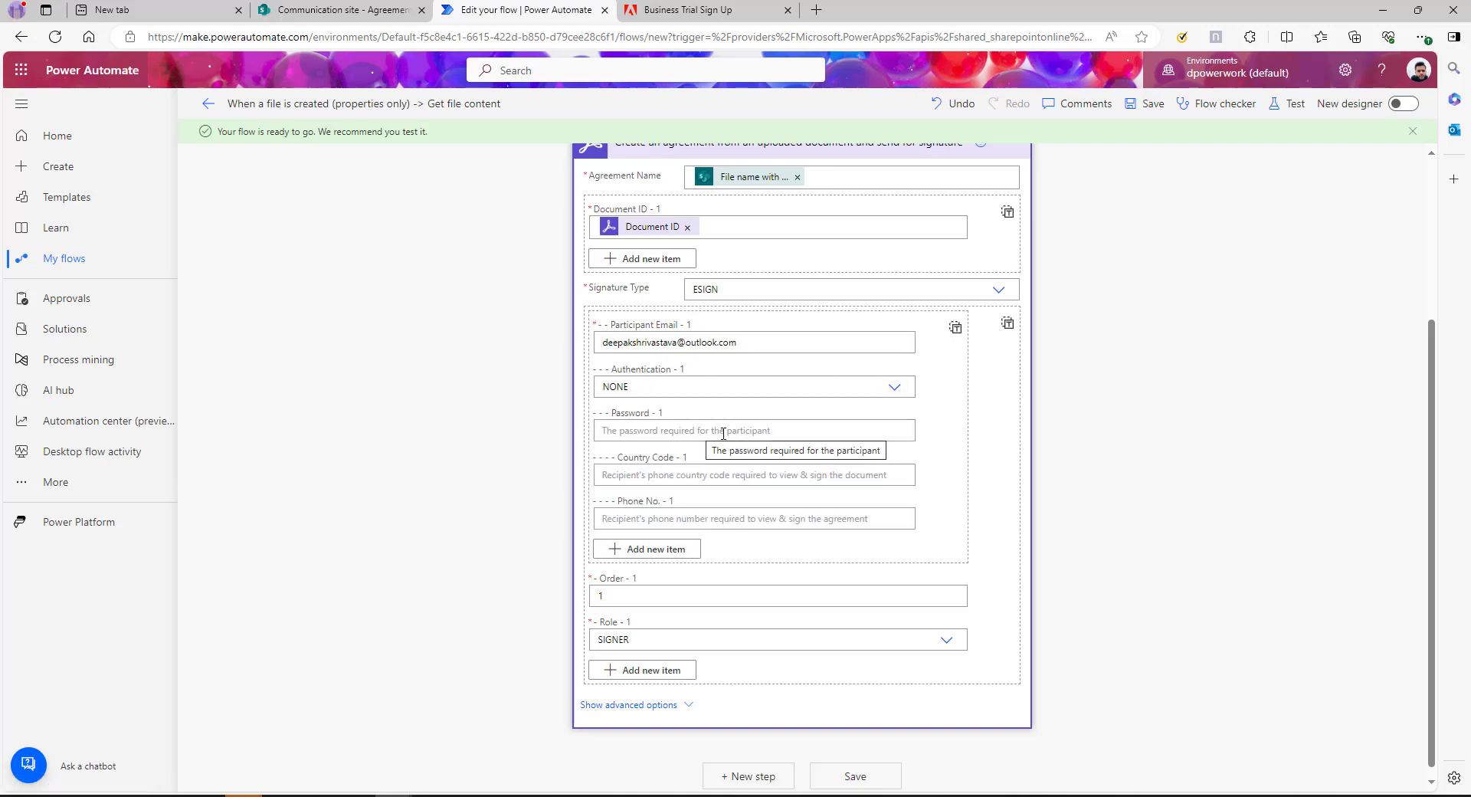
scroll(527, 598, "down", 1)
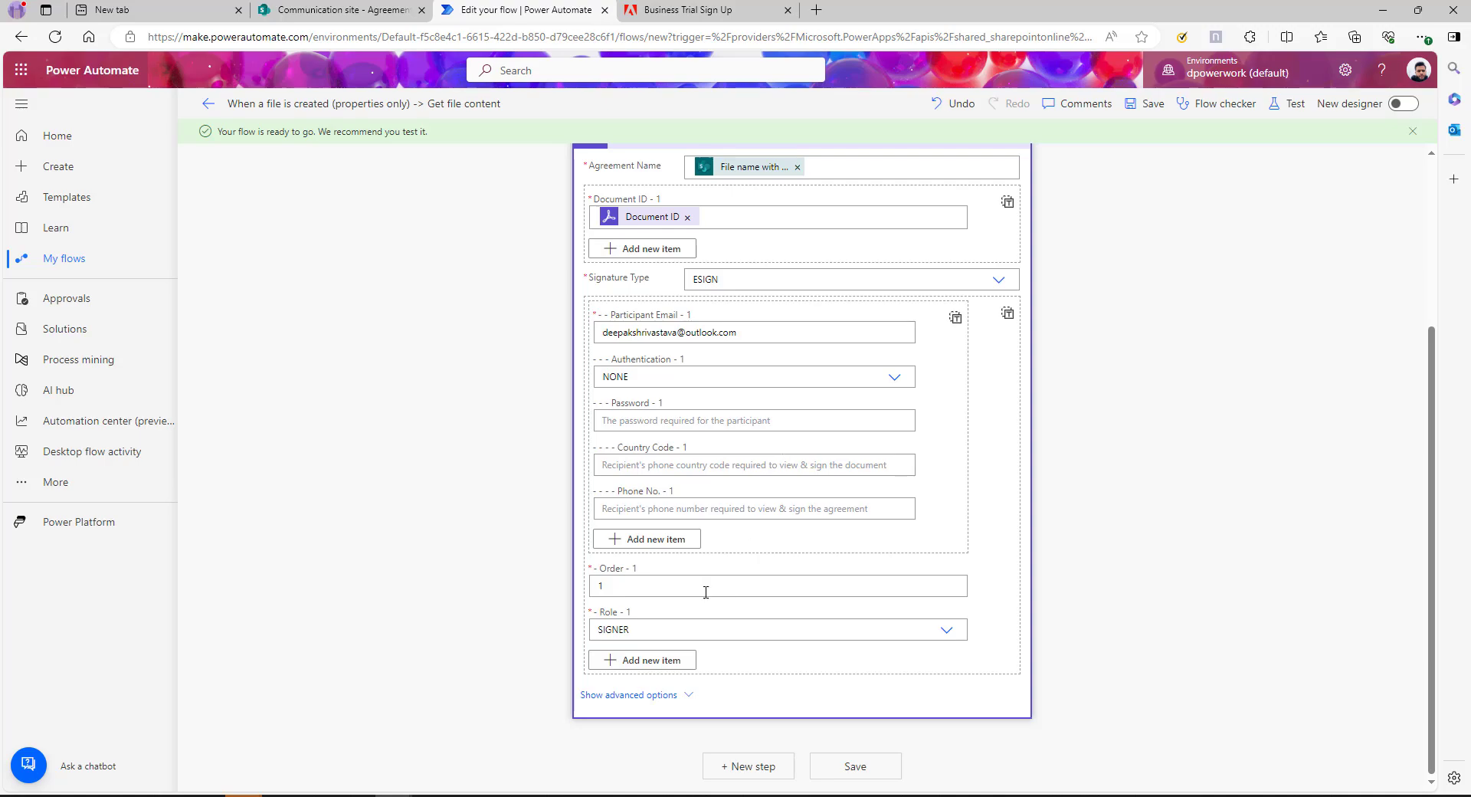
left_click(946, 631)
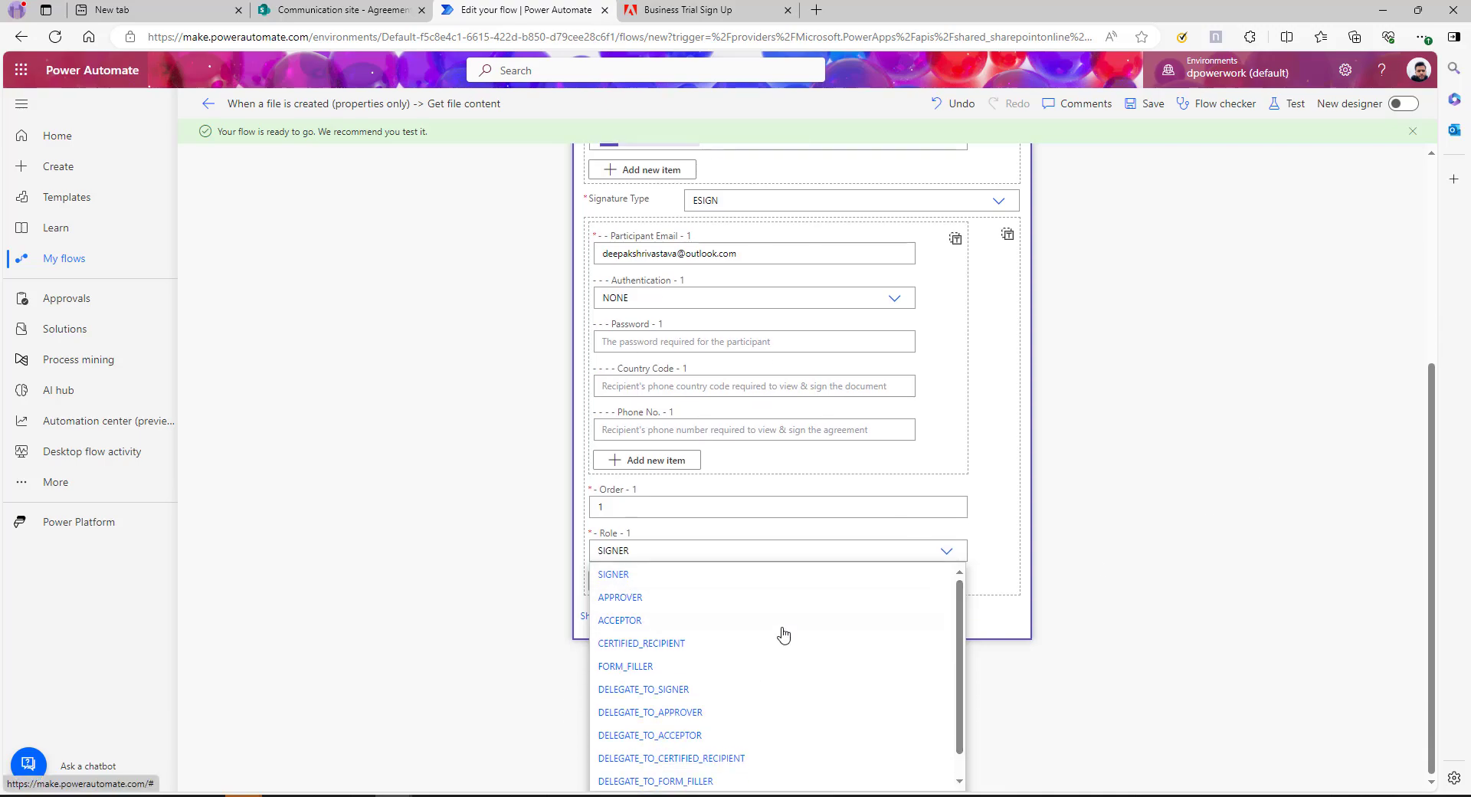
scroll(957, 625, "down", 1)
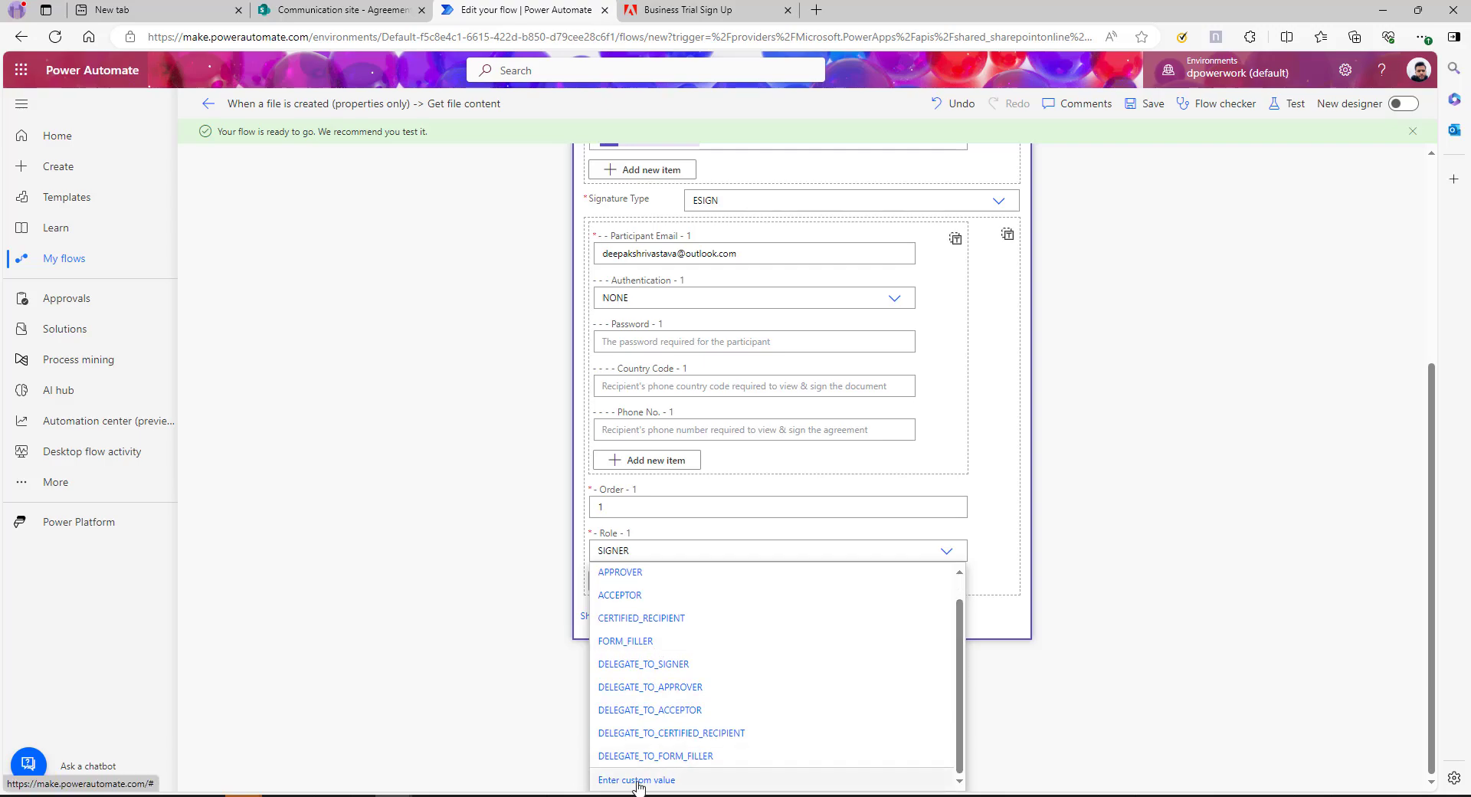
key("Escape")
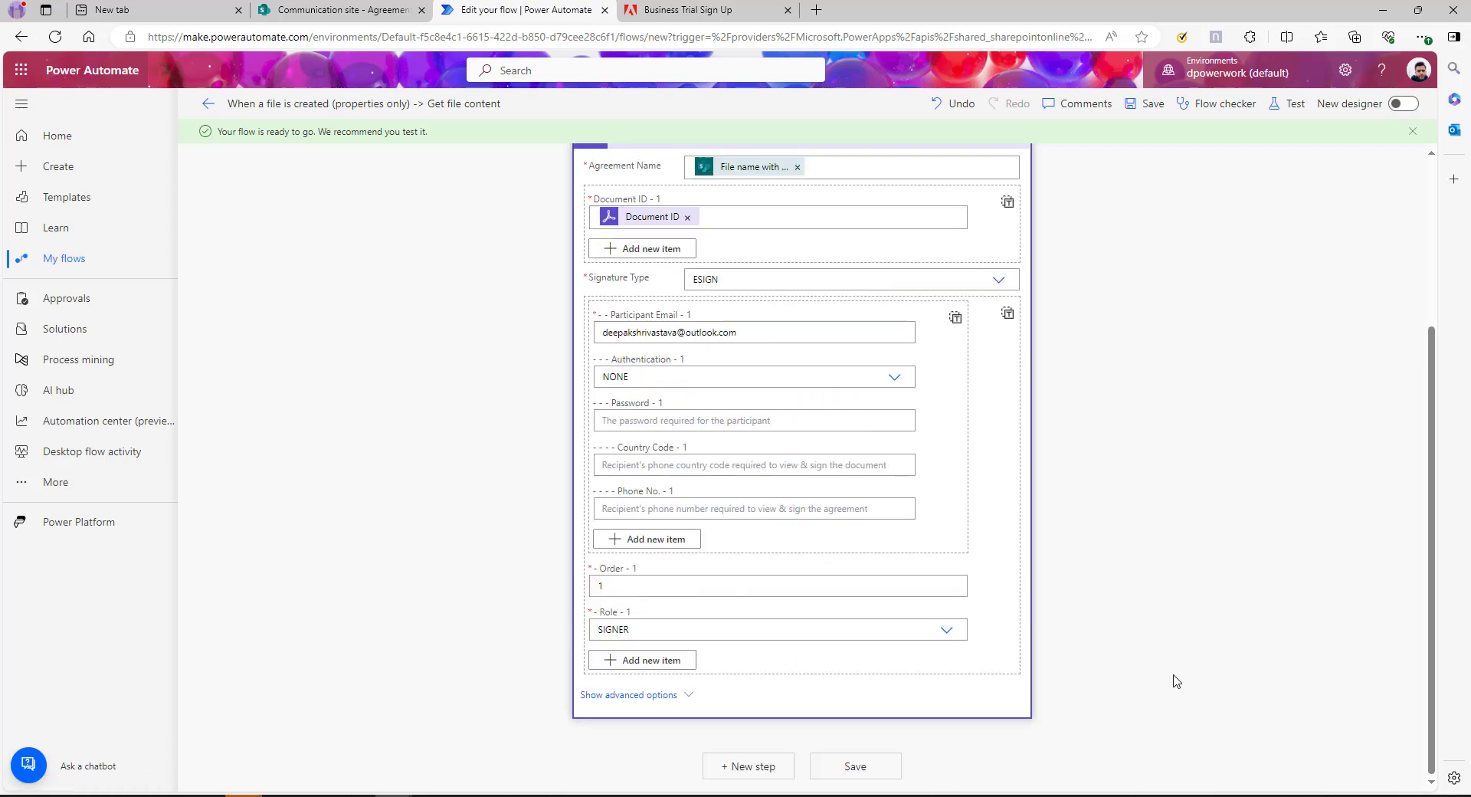
Save the flow and start a manual test run waiting for a new file
left_click(901, 762)
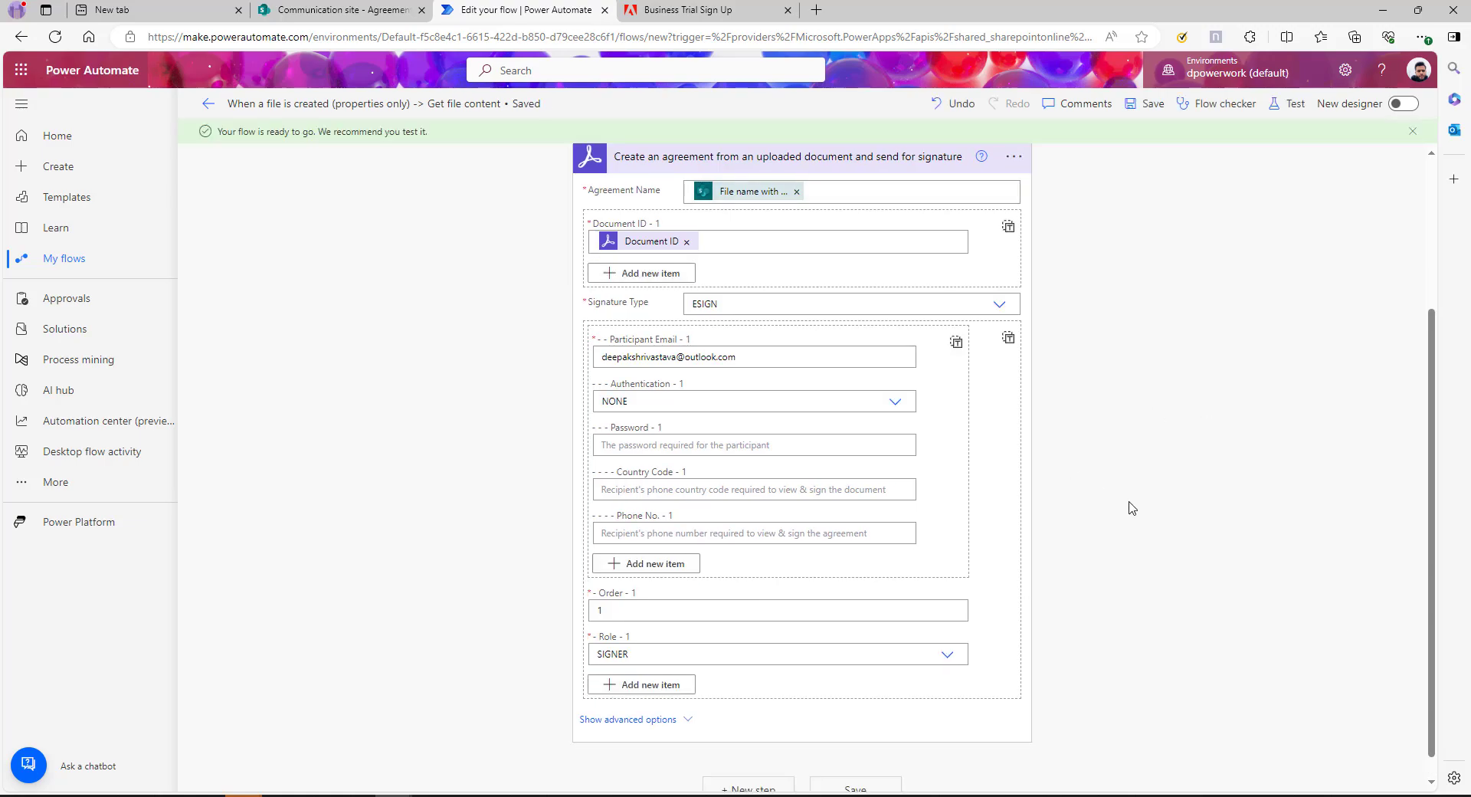
scroll(1132, 507, "up", 3)
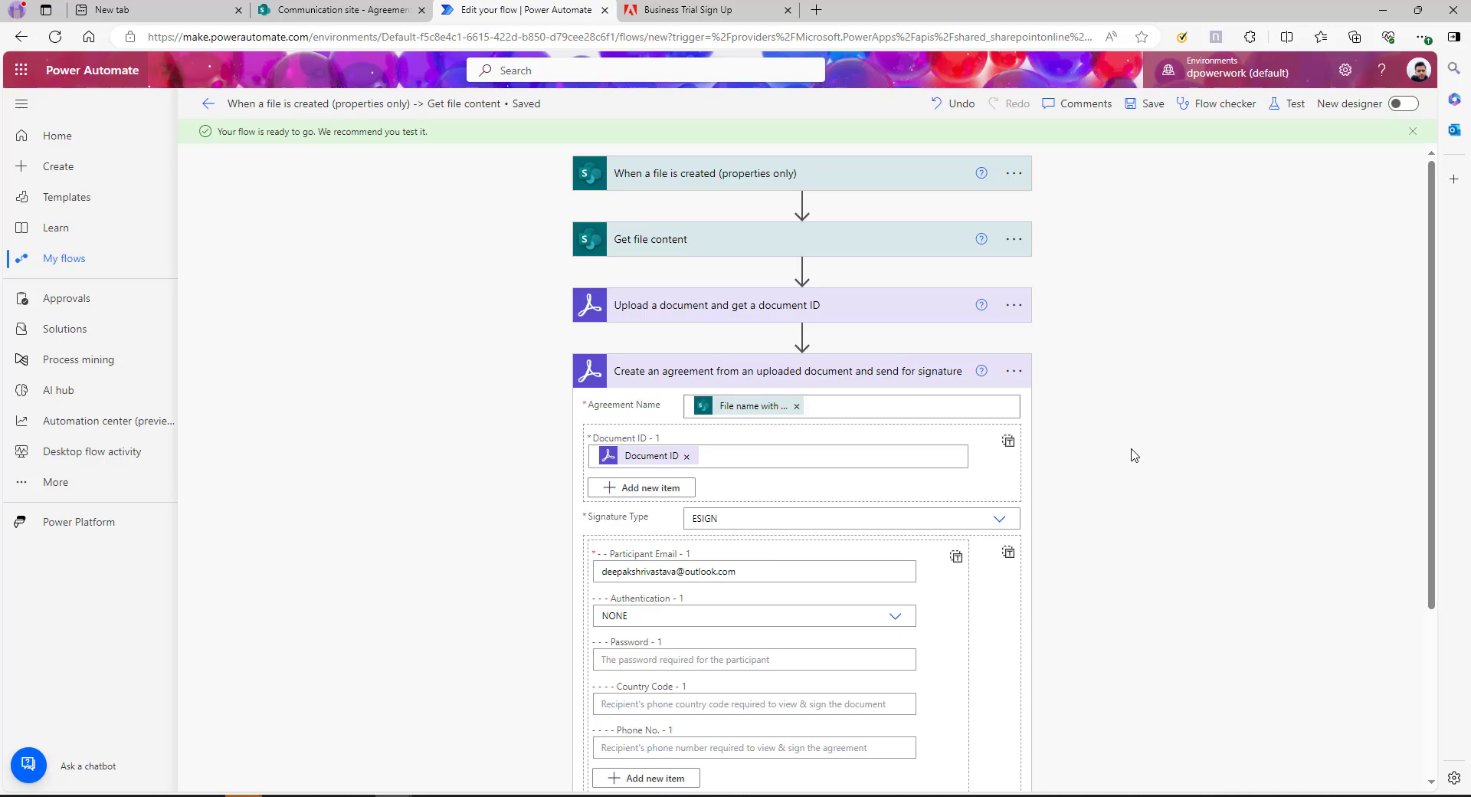
scroll(1214, 455, "down", 1)
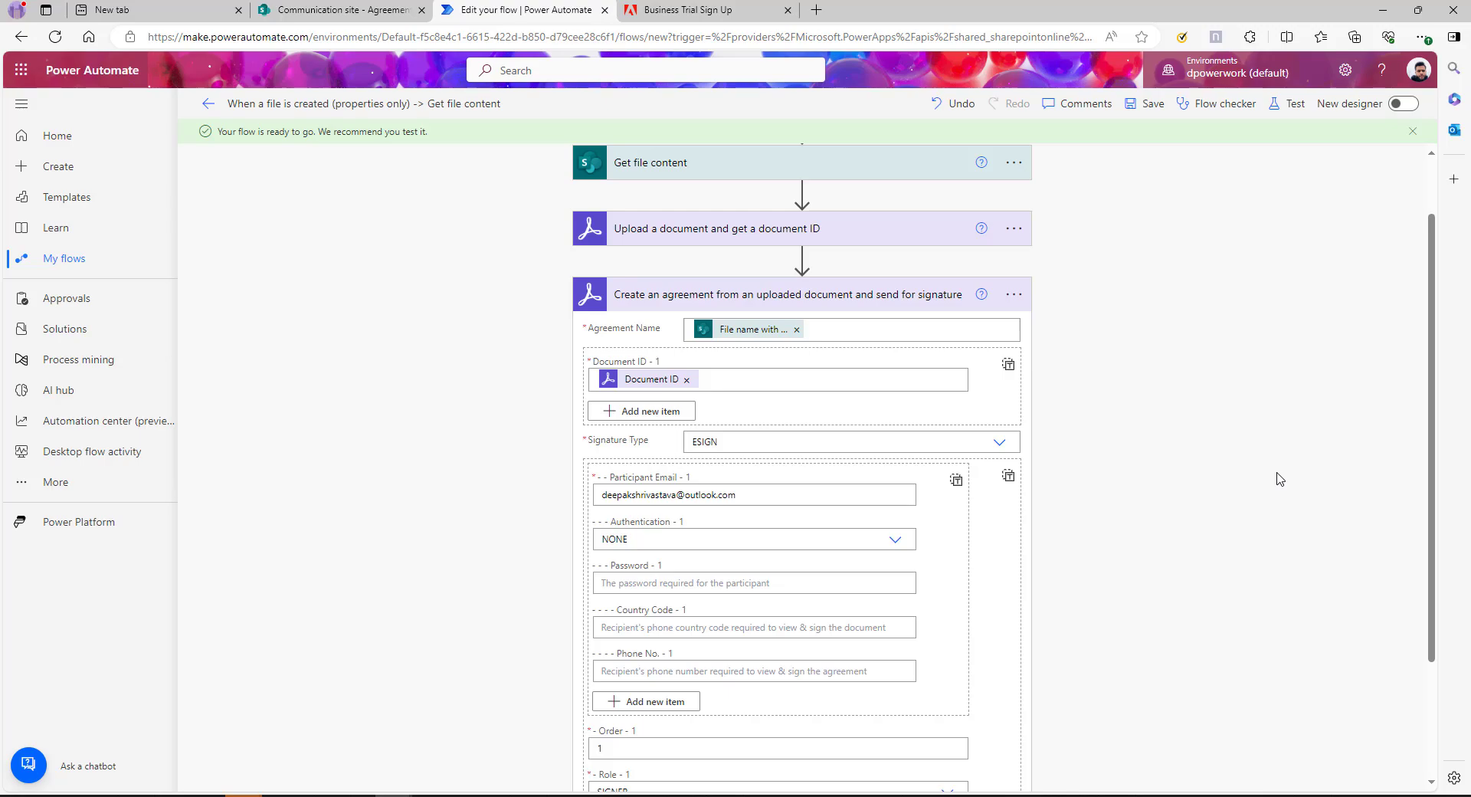
left_click(1145, 104)
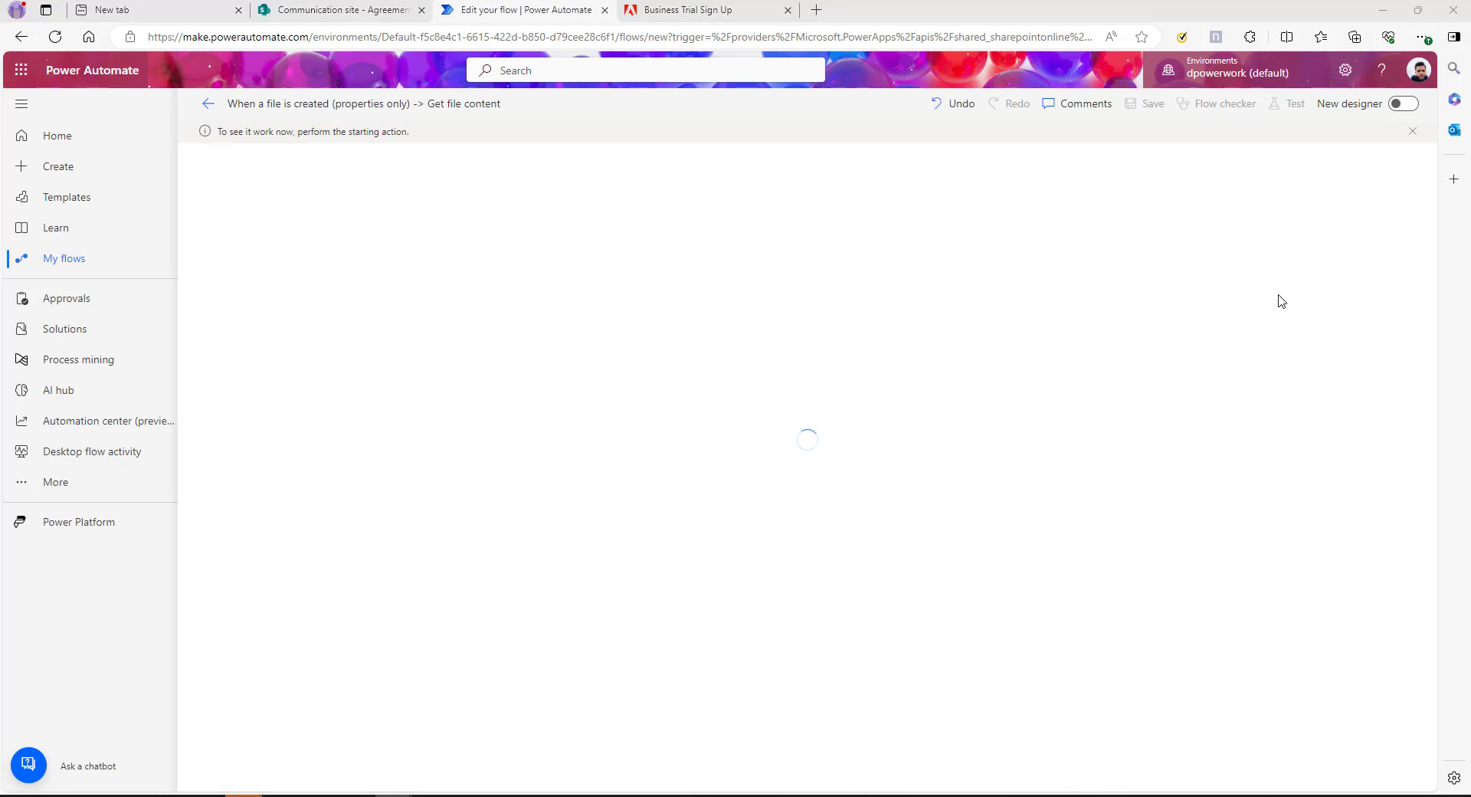
Upload 'Agreement to Receive Electronic Communication.docx' into the SharePoint Agreements library
left_click(323, 9)
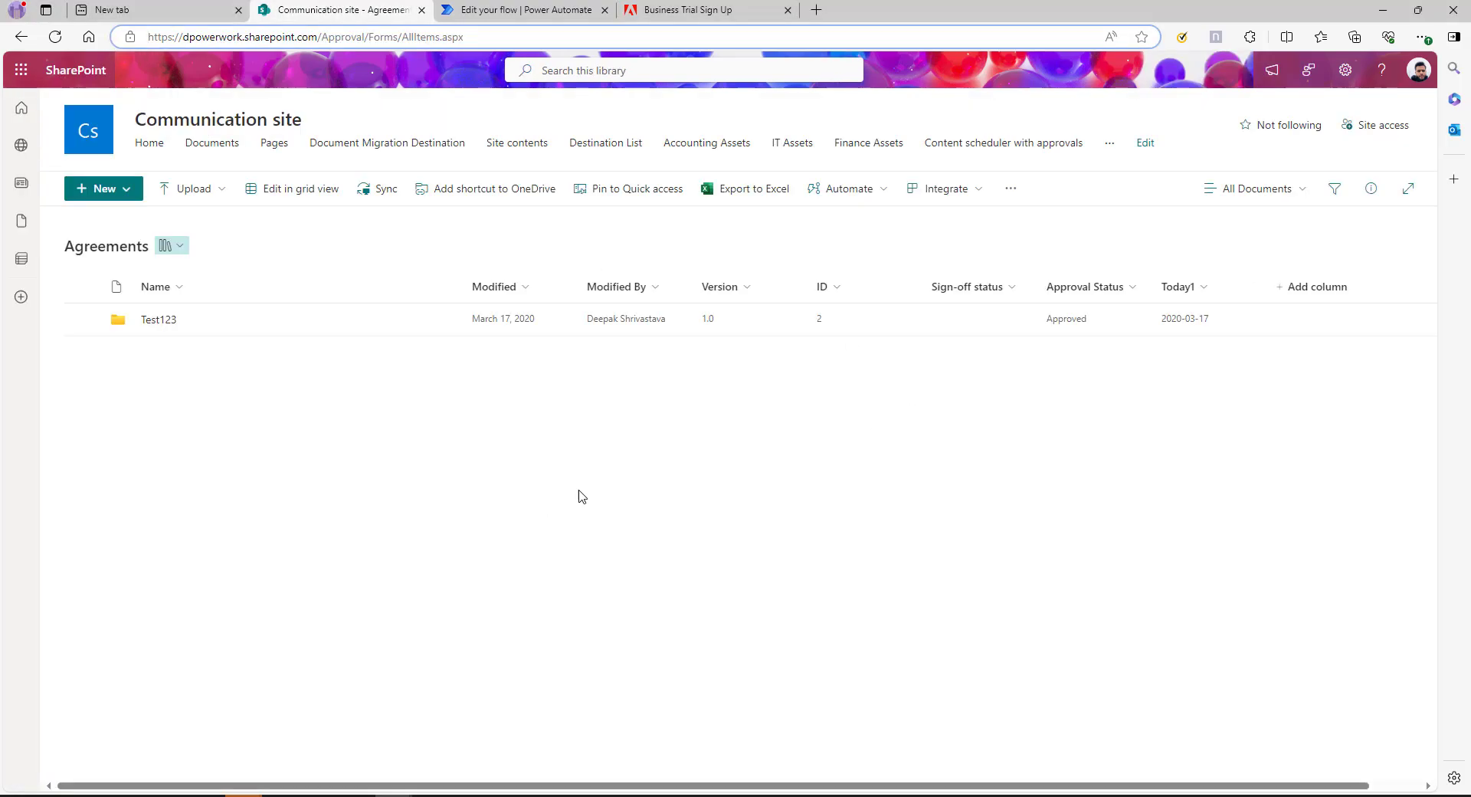
left_click_drag(413, 490, 564, 450)
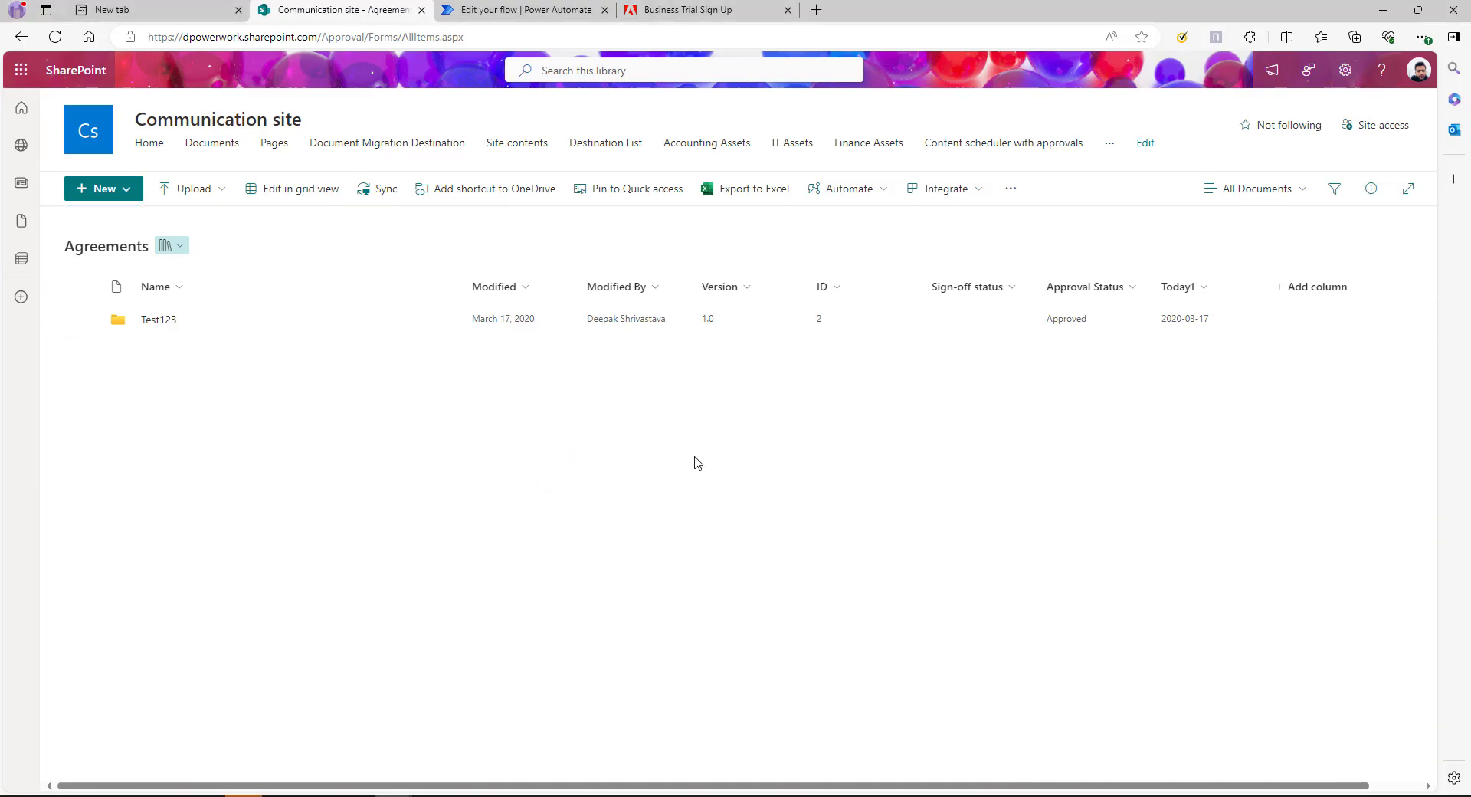
Confirm the flow's test run succeeded, then bring up the signature request email
left_click(516, 10)
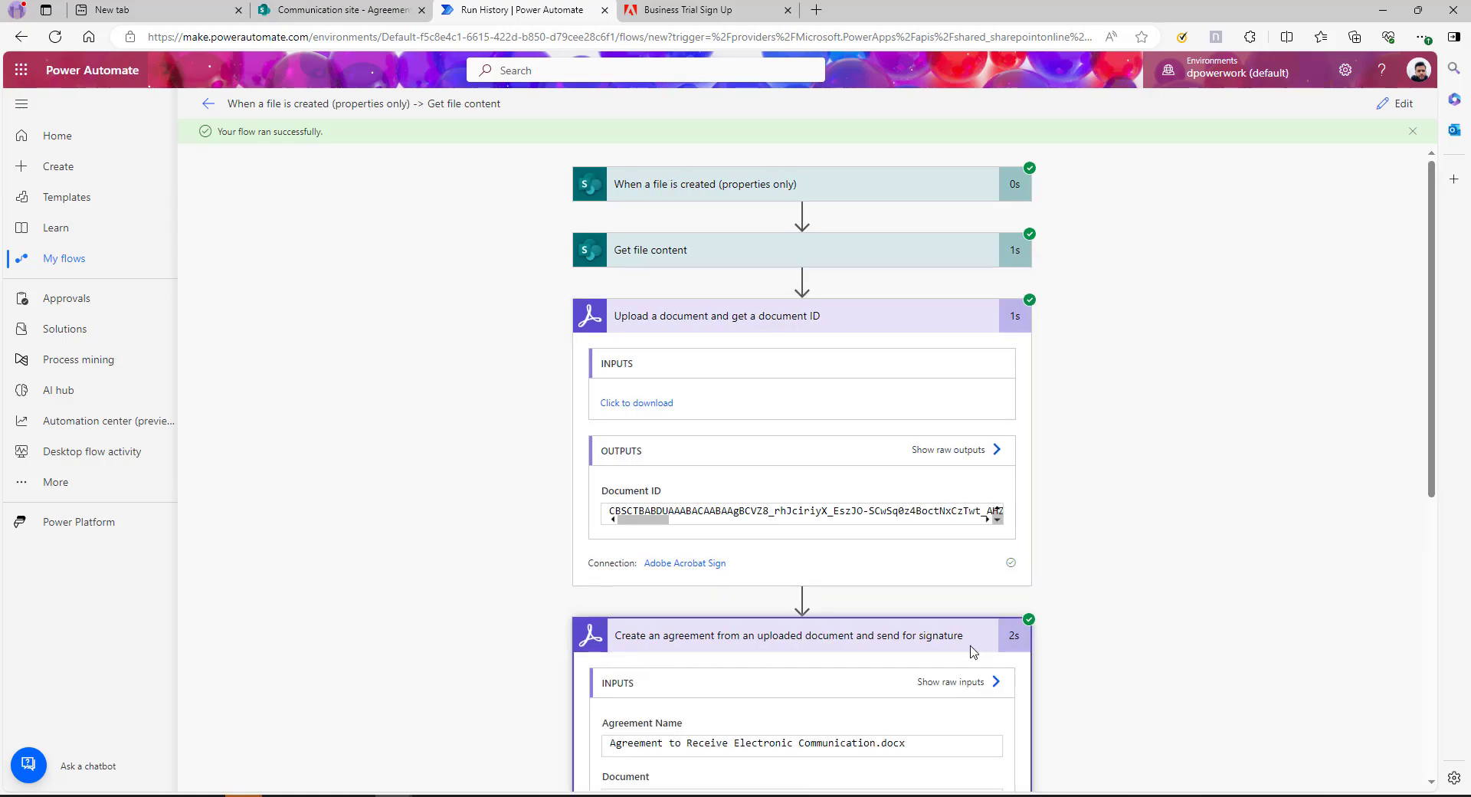
scroll(996, 659, "down", 3)
scroll(797, 713, "down", 4)
scroll(751, 632, "up", 1)
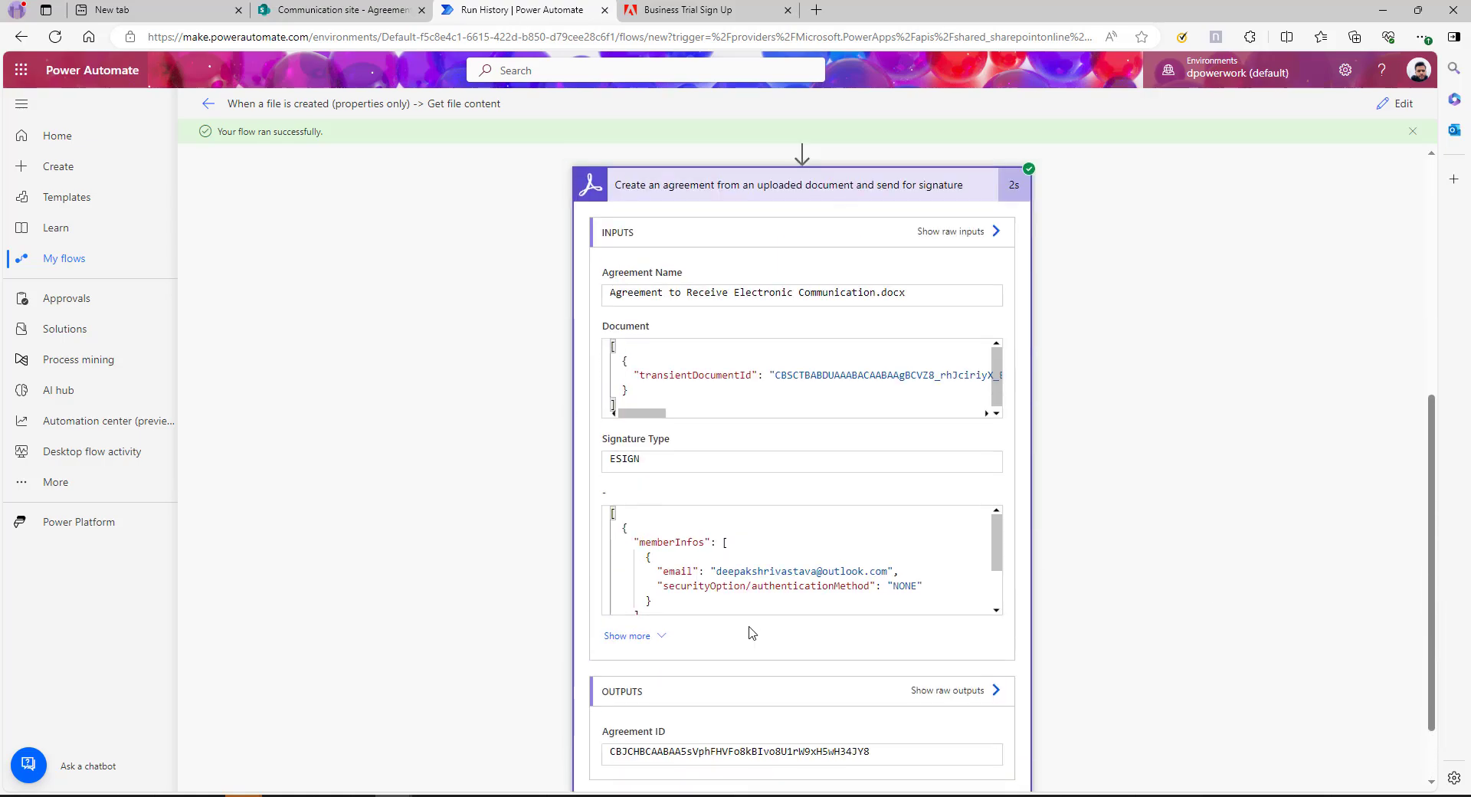
scroll(750, 632, "up", 5)
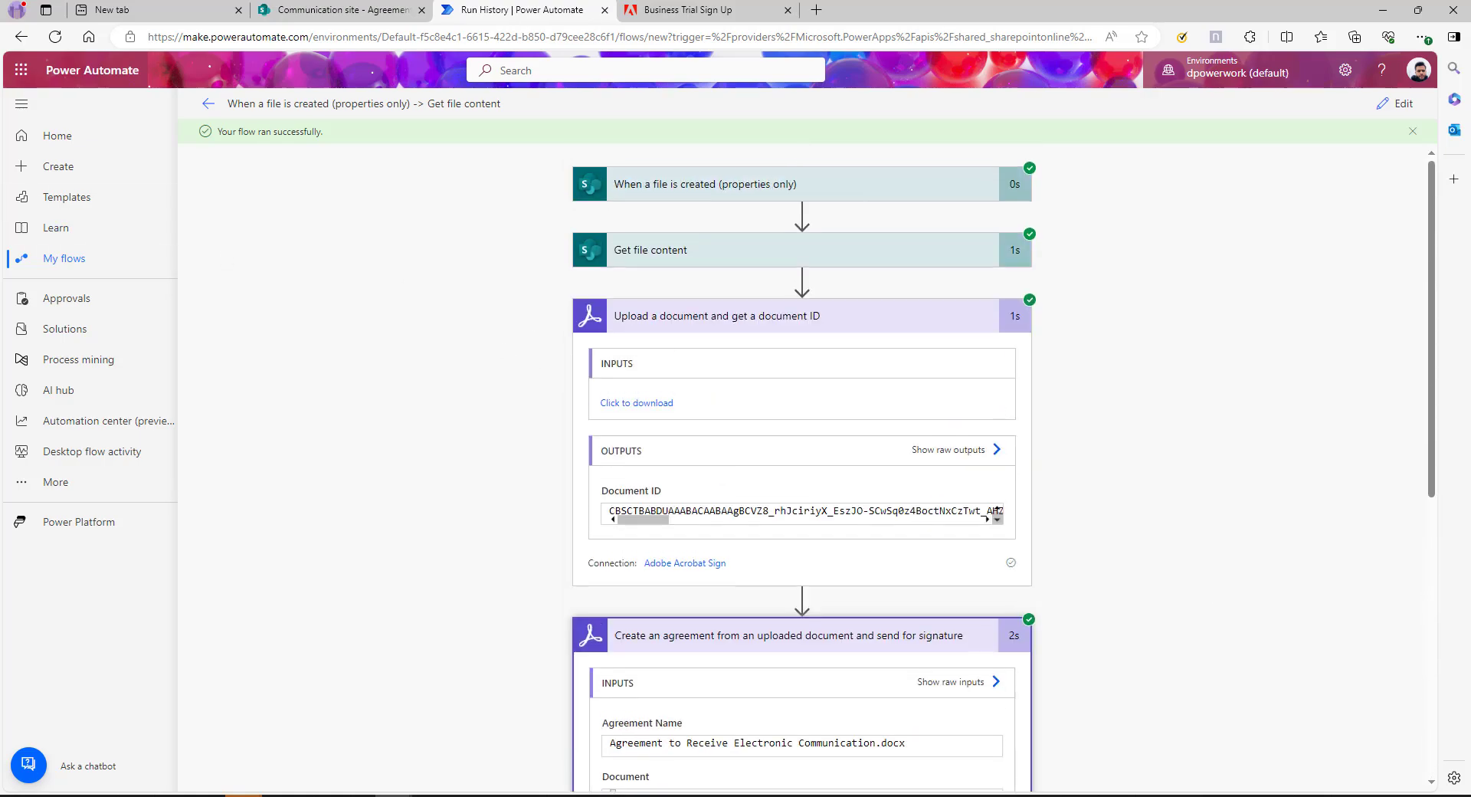
key("alt+Tab")
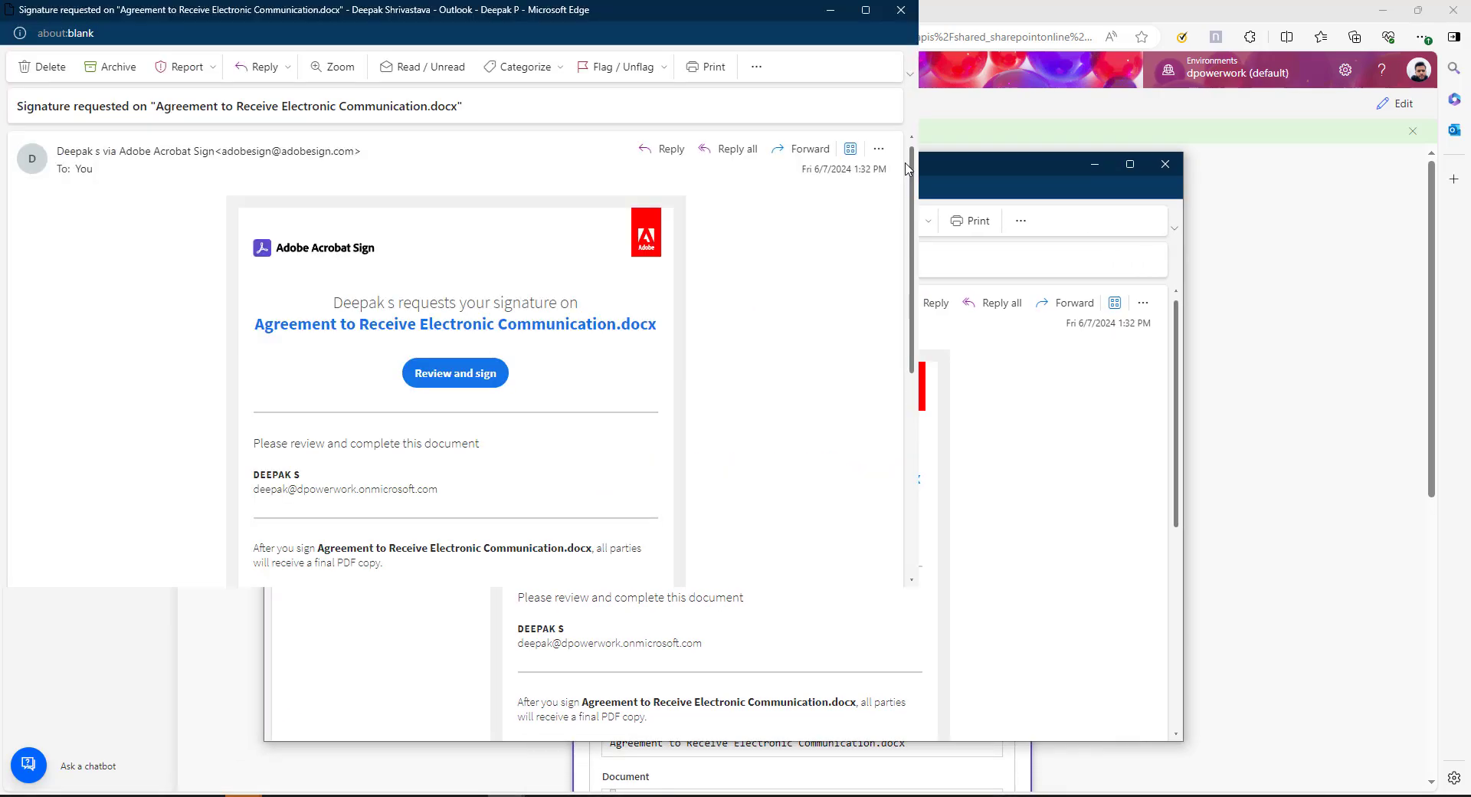
Open the agreement's Acrobat Sign page via Review and sign, with windows maximized
key("super+Up")
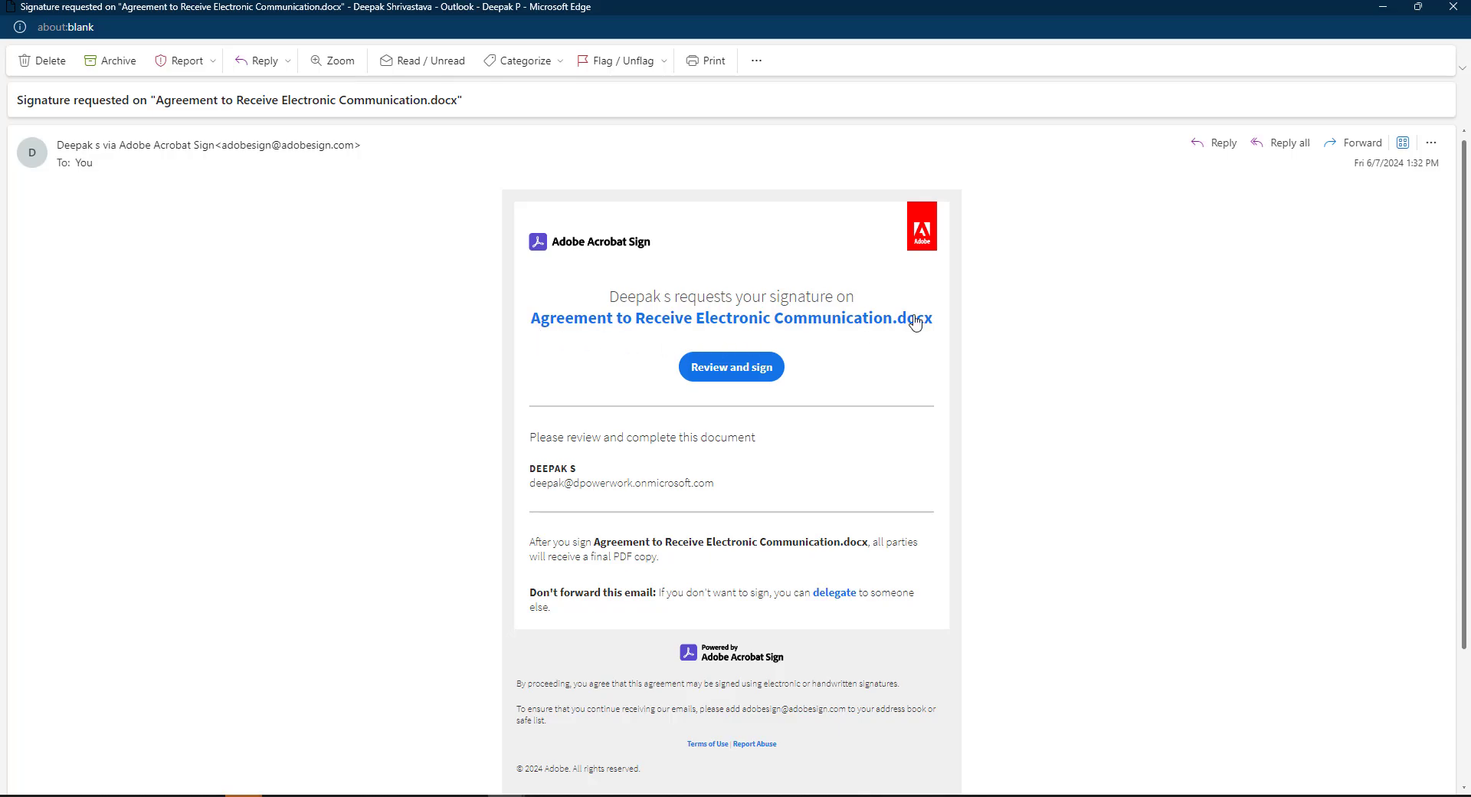
scroll(714, 501, "down", 1)
scroll(714, 502, "up", 1)
left_click(720, 368)
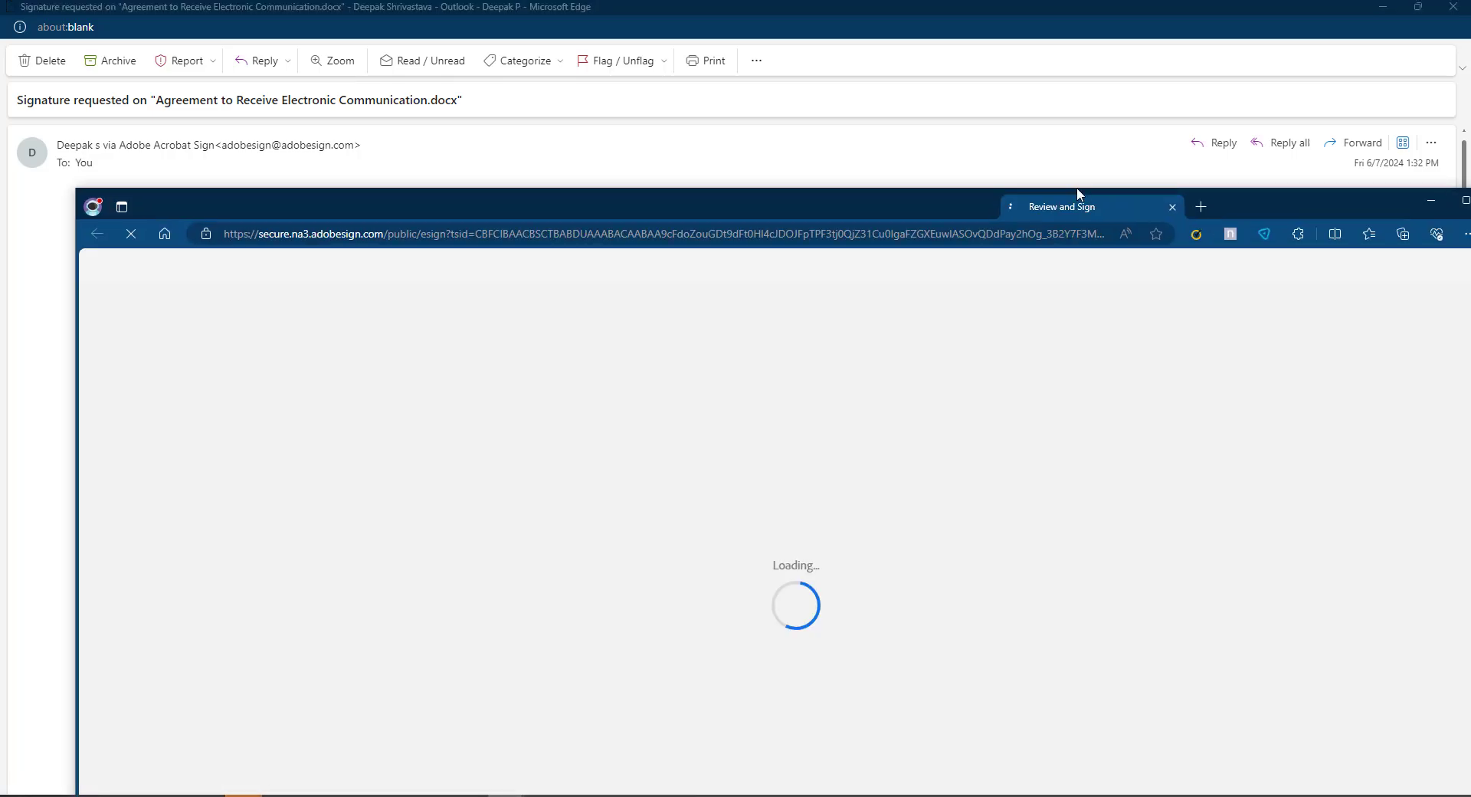
double_click(1077, 194)
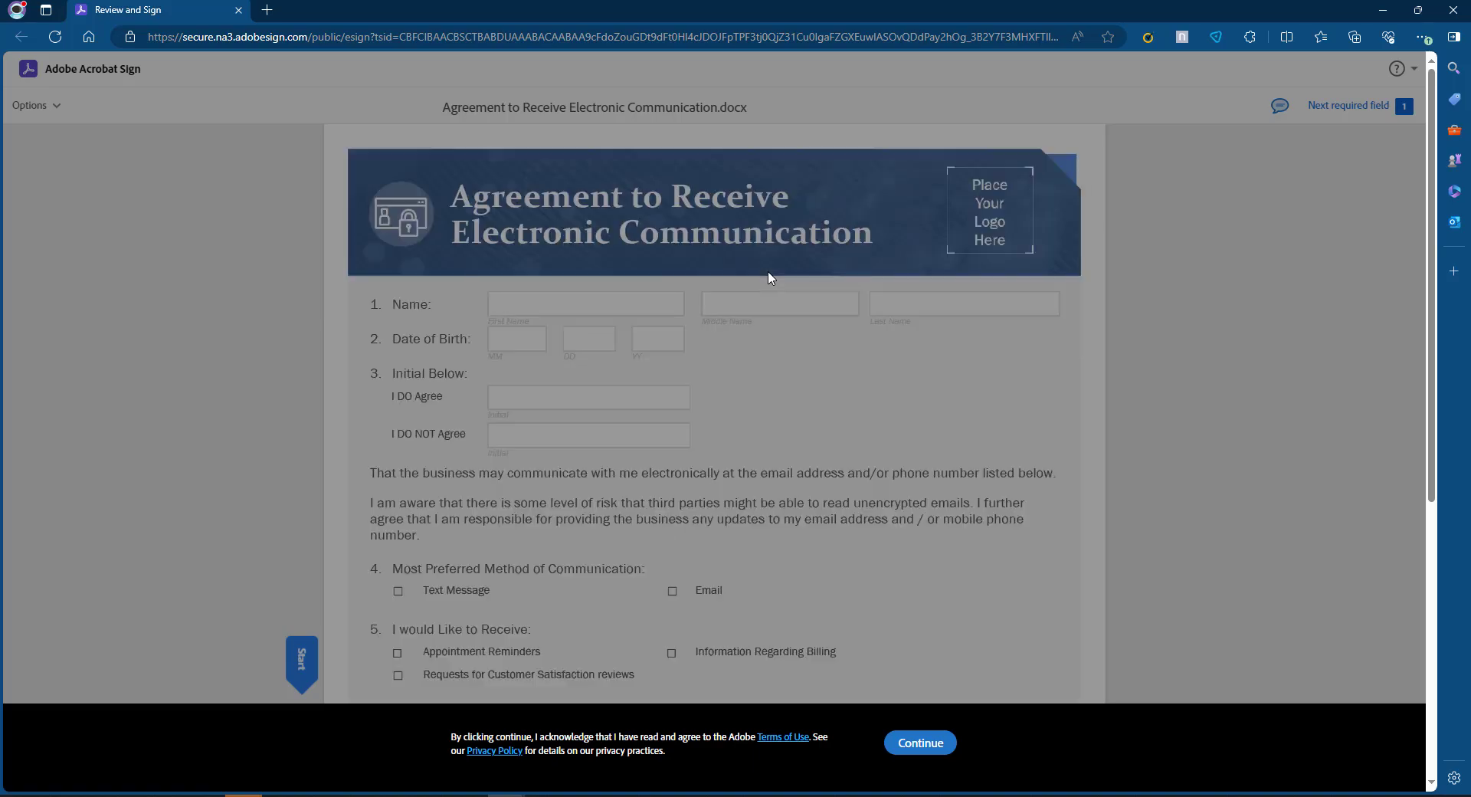
Accept the terms, apply the typed signature 'dfd', and finish signing the agreement
left_click(931, 748)
left_click(920, 743)
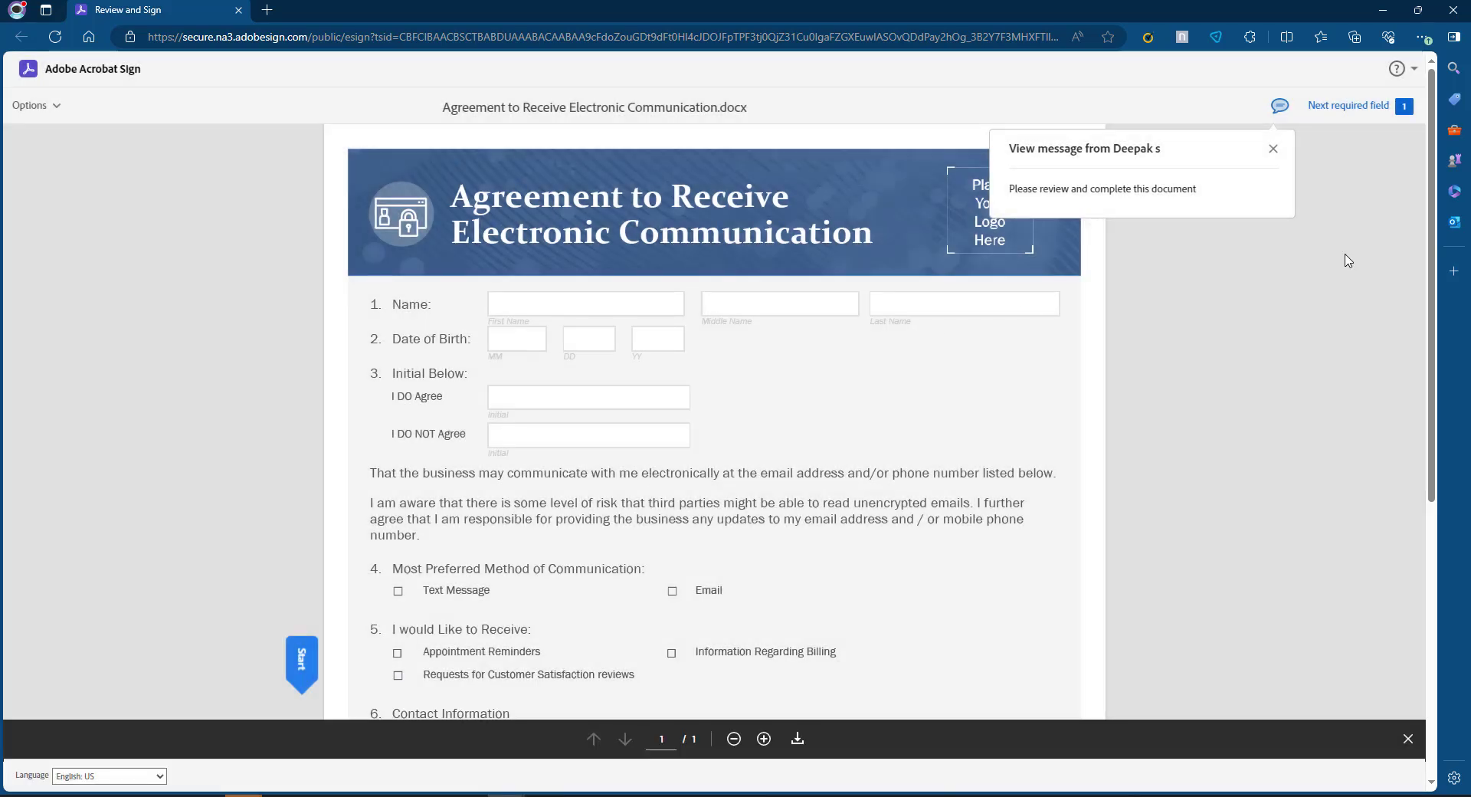
left_click(1348, 105)
left_click(511, 494)
type("dfd")
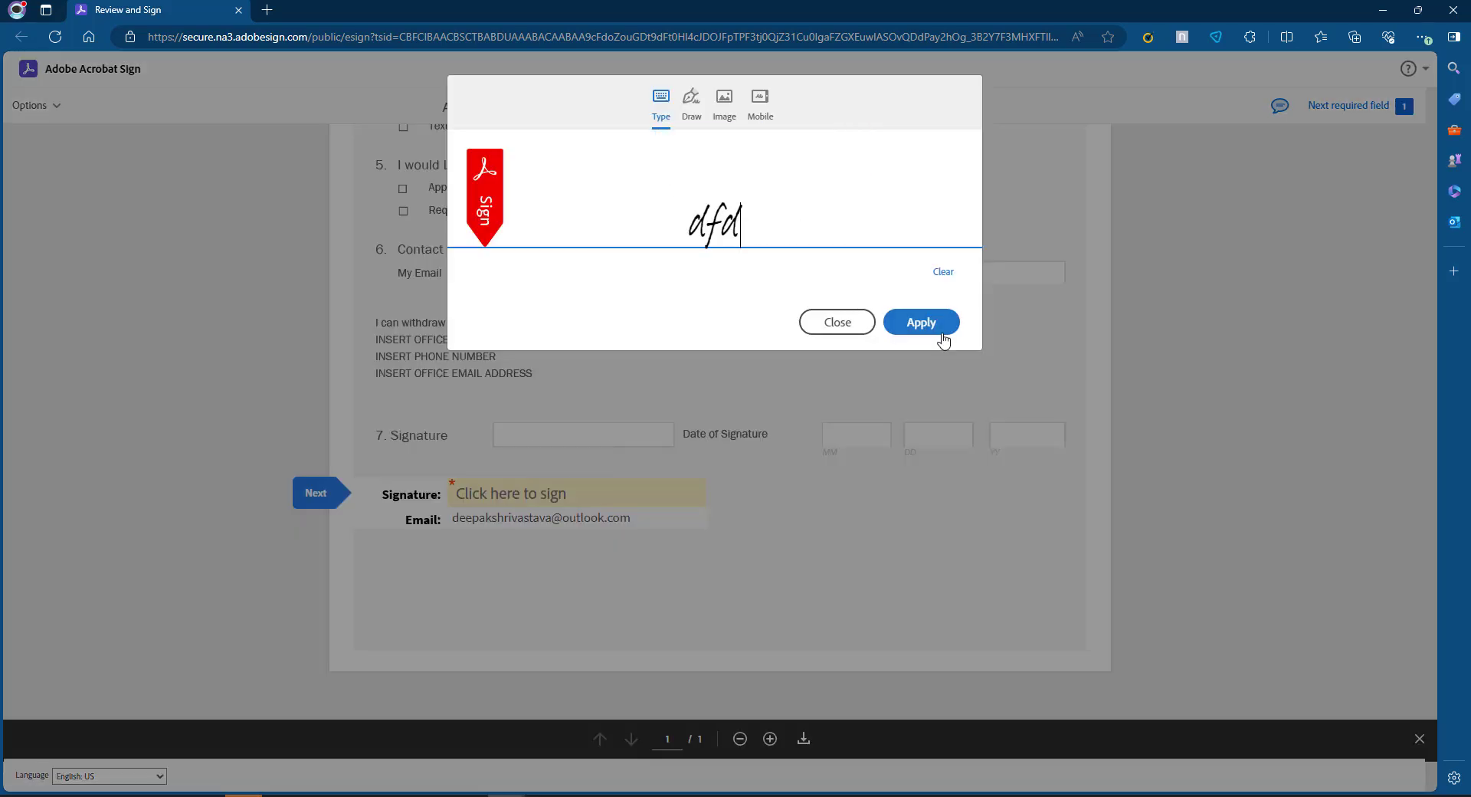
left_click(921, 322)
left_click(926, 762)
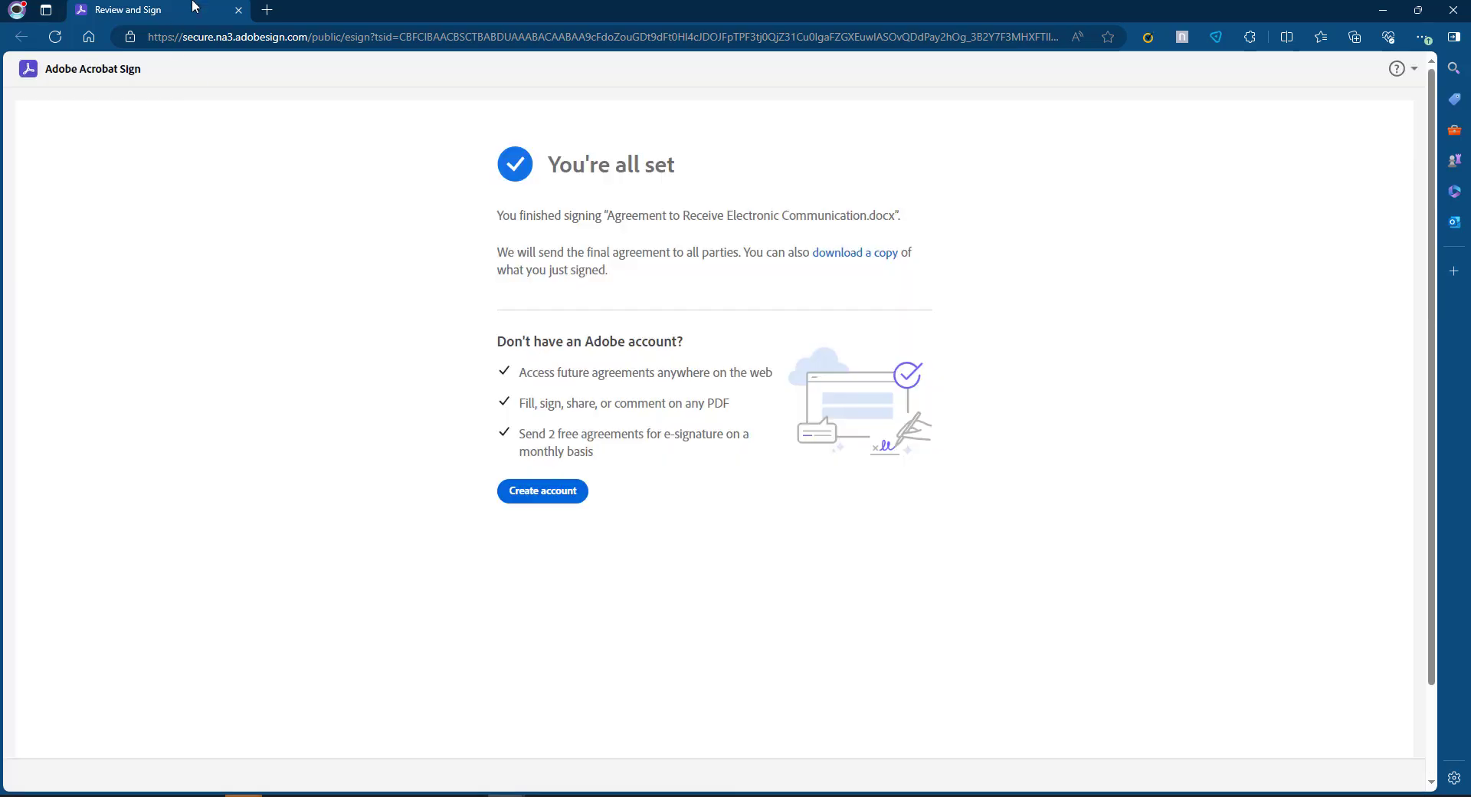
left_click(1383, 10)
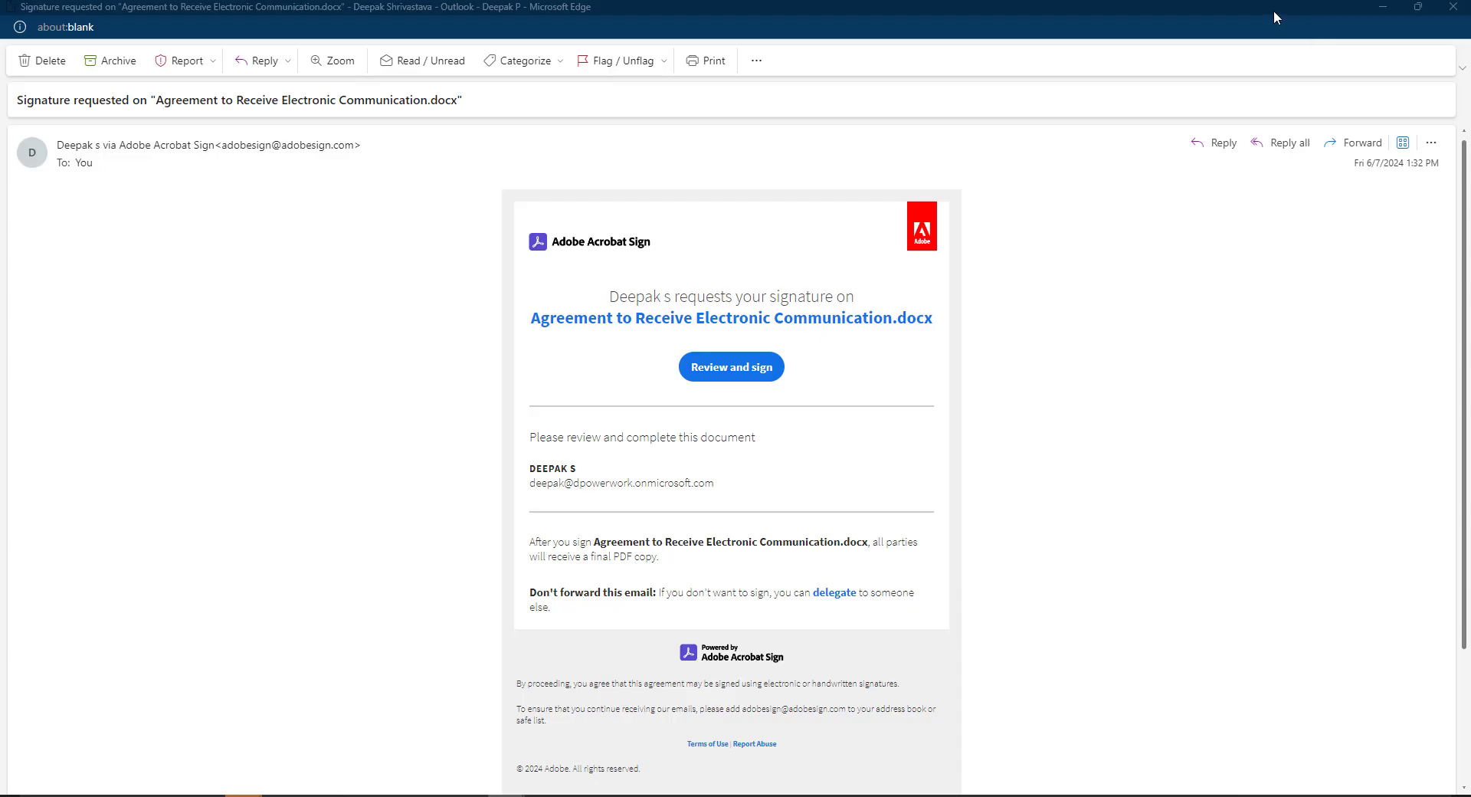
Read through the 'You signed' confirmation email, then close it
left_click(1383, 7)
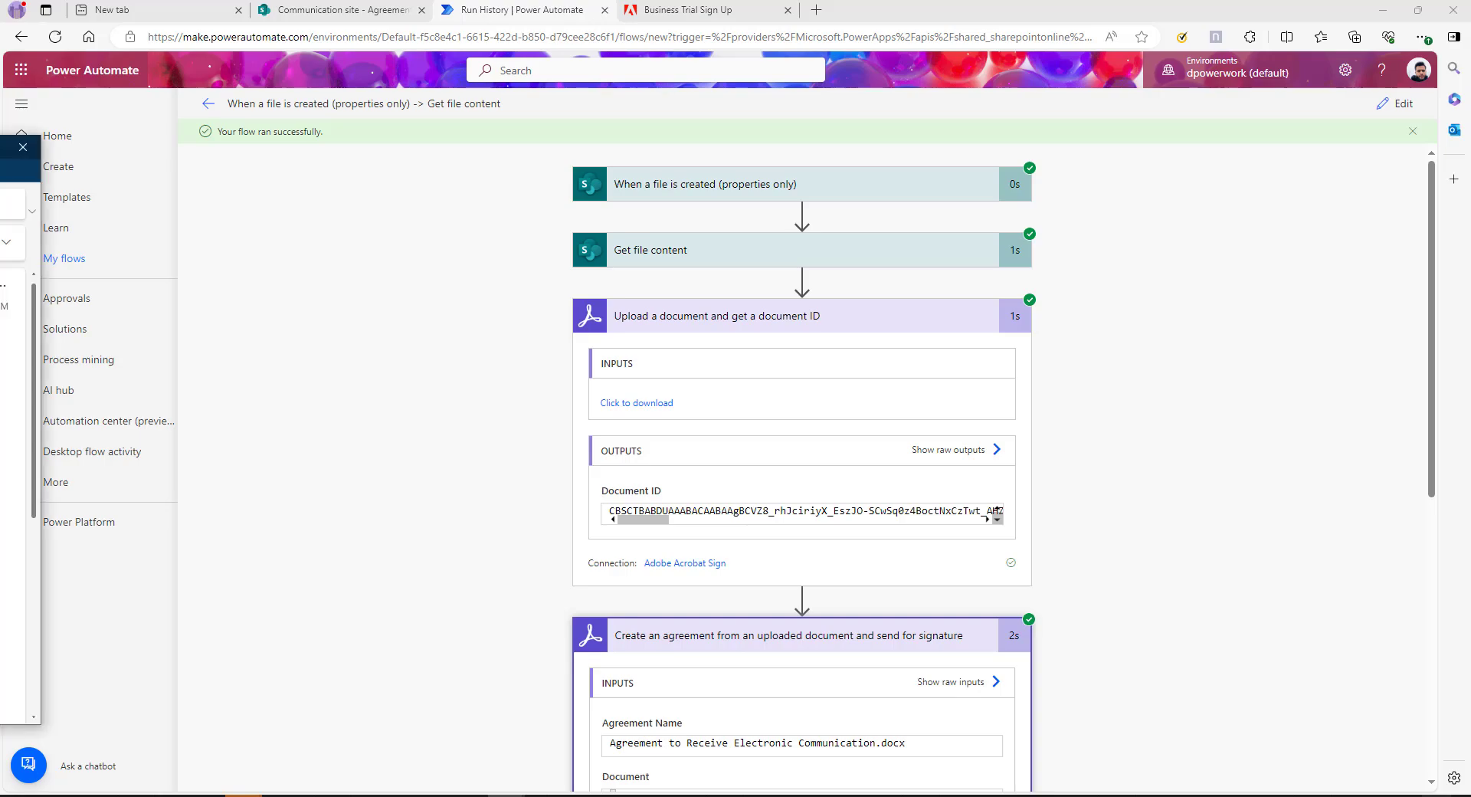
key("alt+Tab")
scroll(526, 416, "down", 4)
scroll(526, 416, "up", 3)
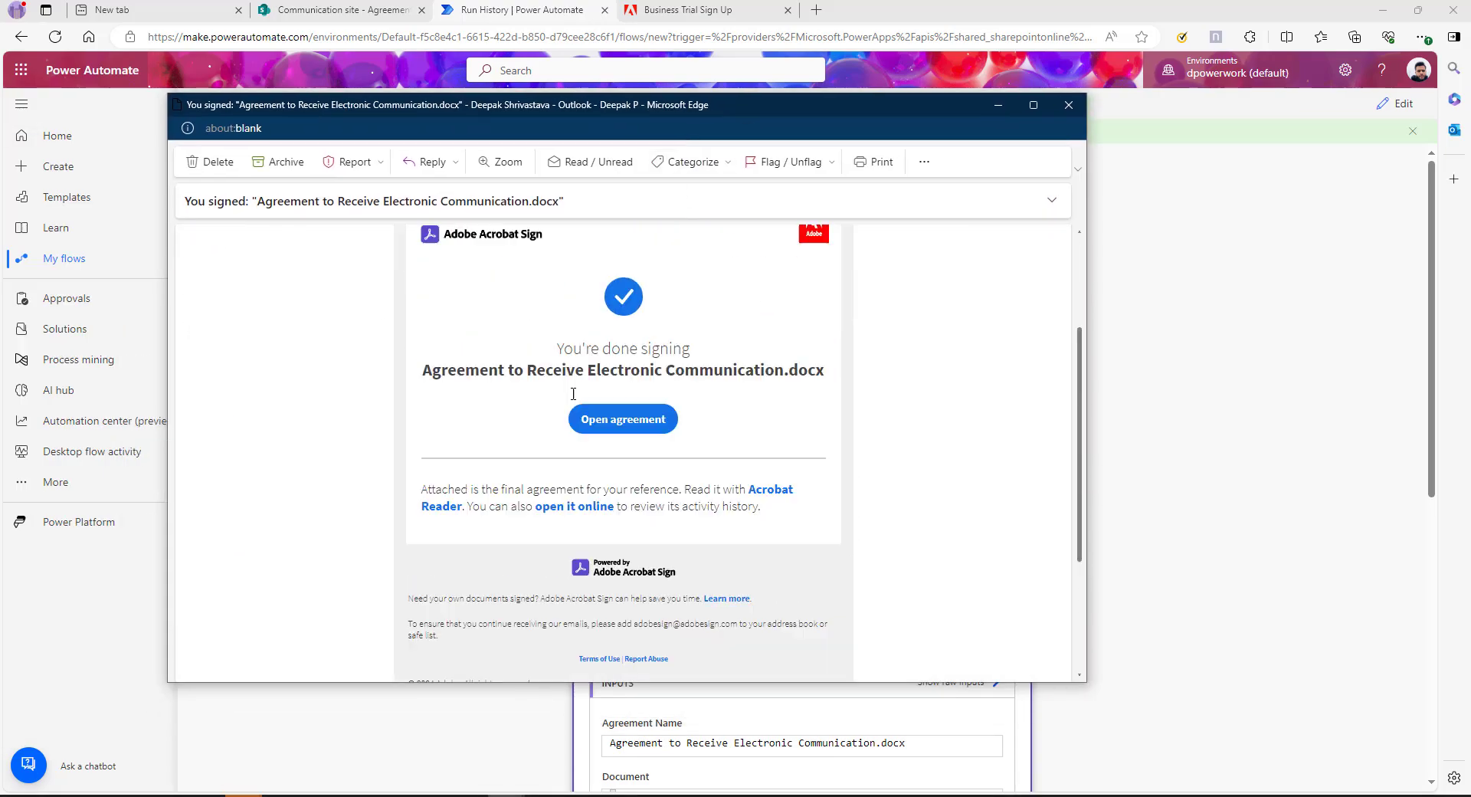
left_click(1075, 102)
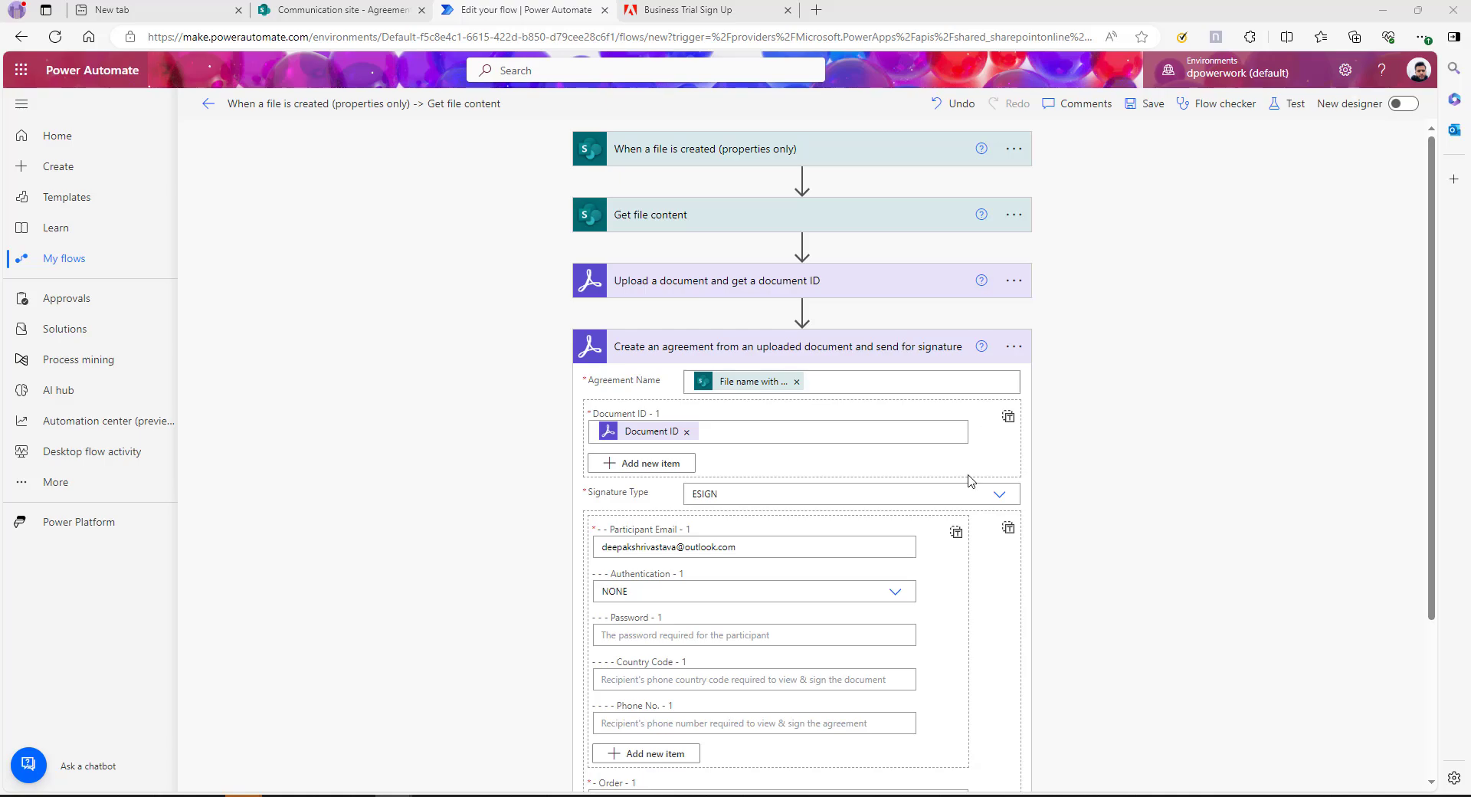
Add a Delay action of 10 seconds after the collapsed agreement step
scroll(1199, 419, "down", 2)
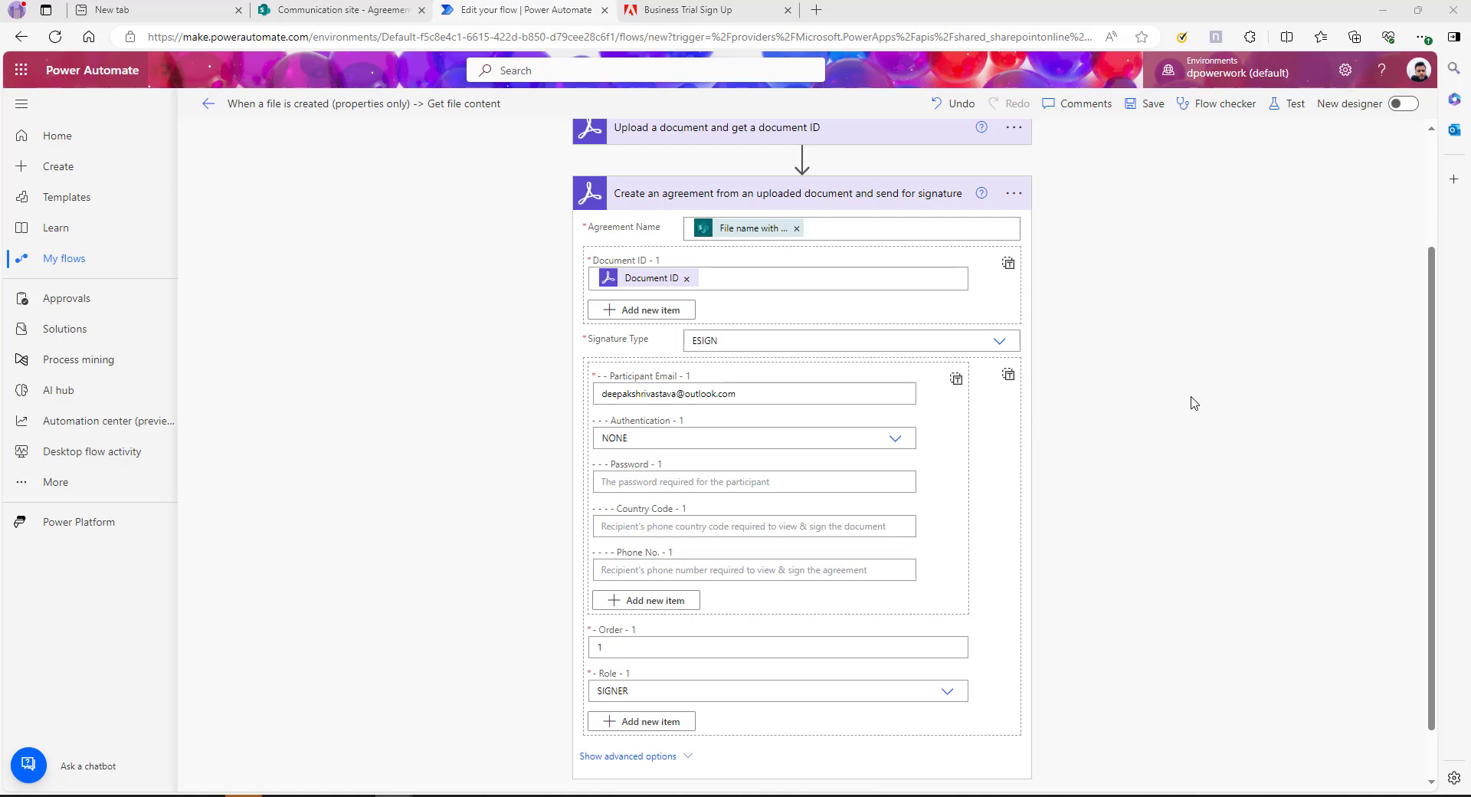
left_click(880, 193)
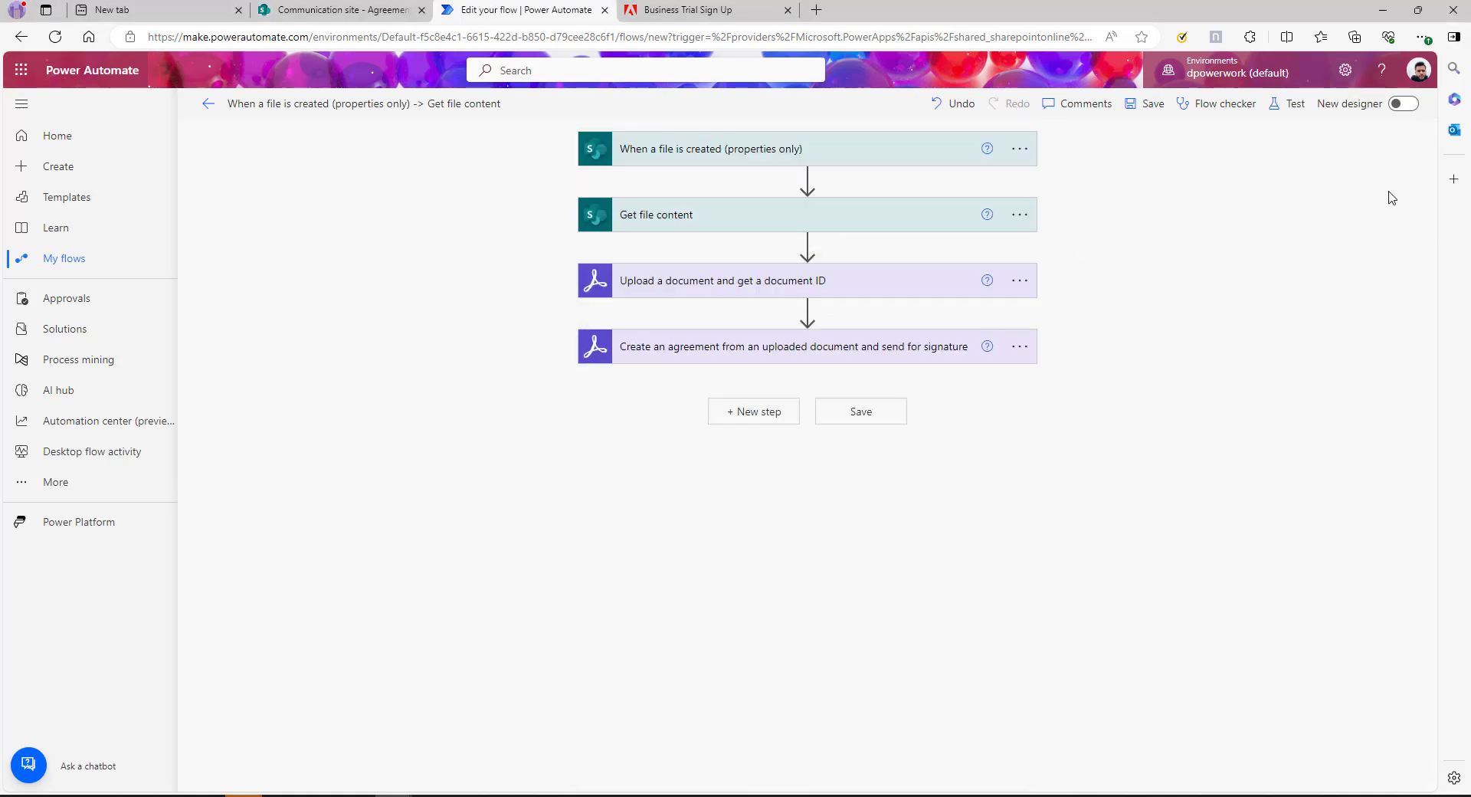
left_click(752, 418)
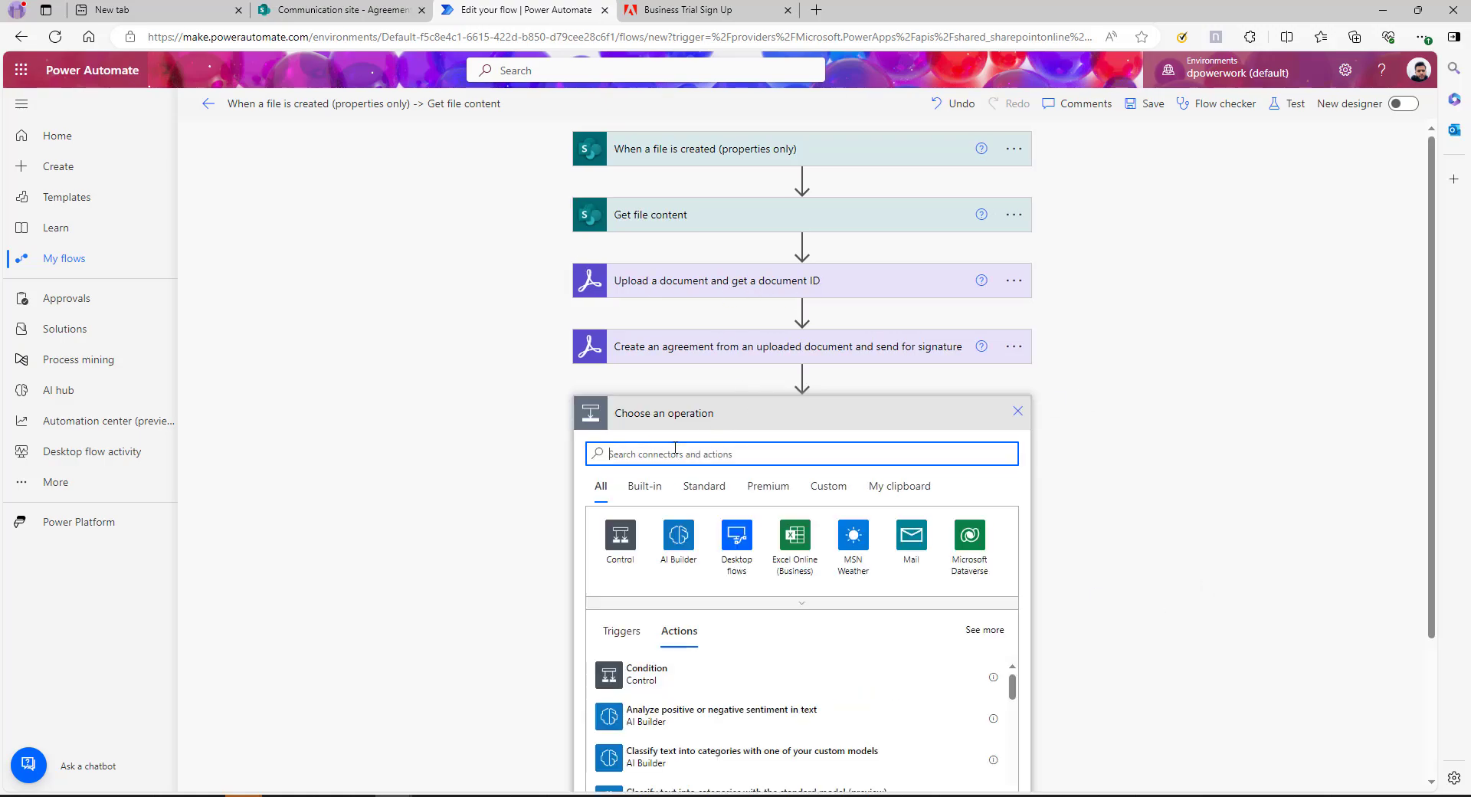
left_click(667, 286)
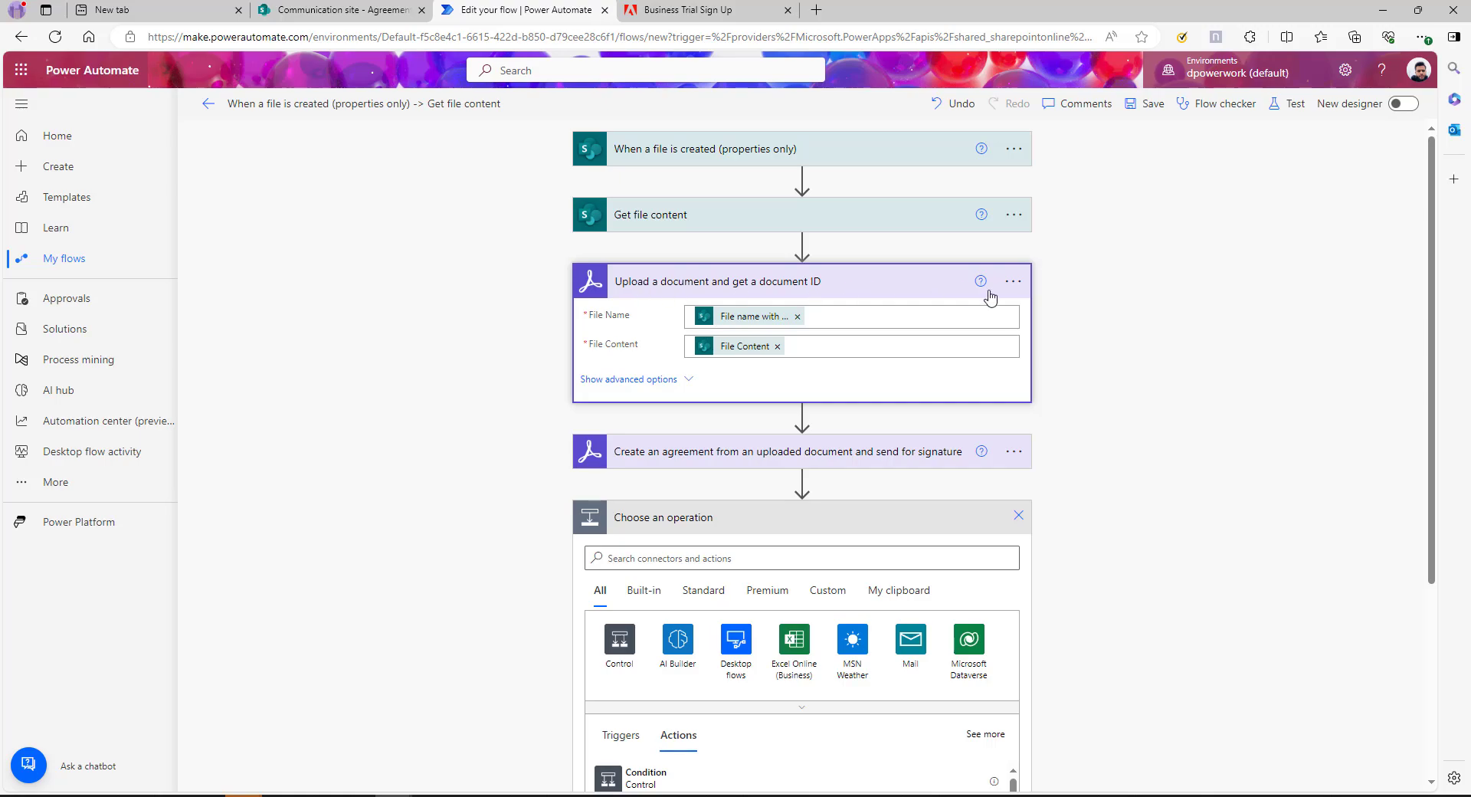
left_click(1013, 281)
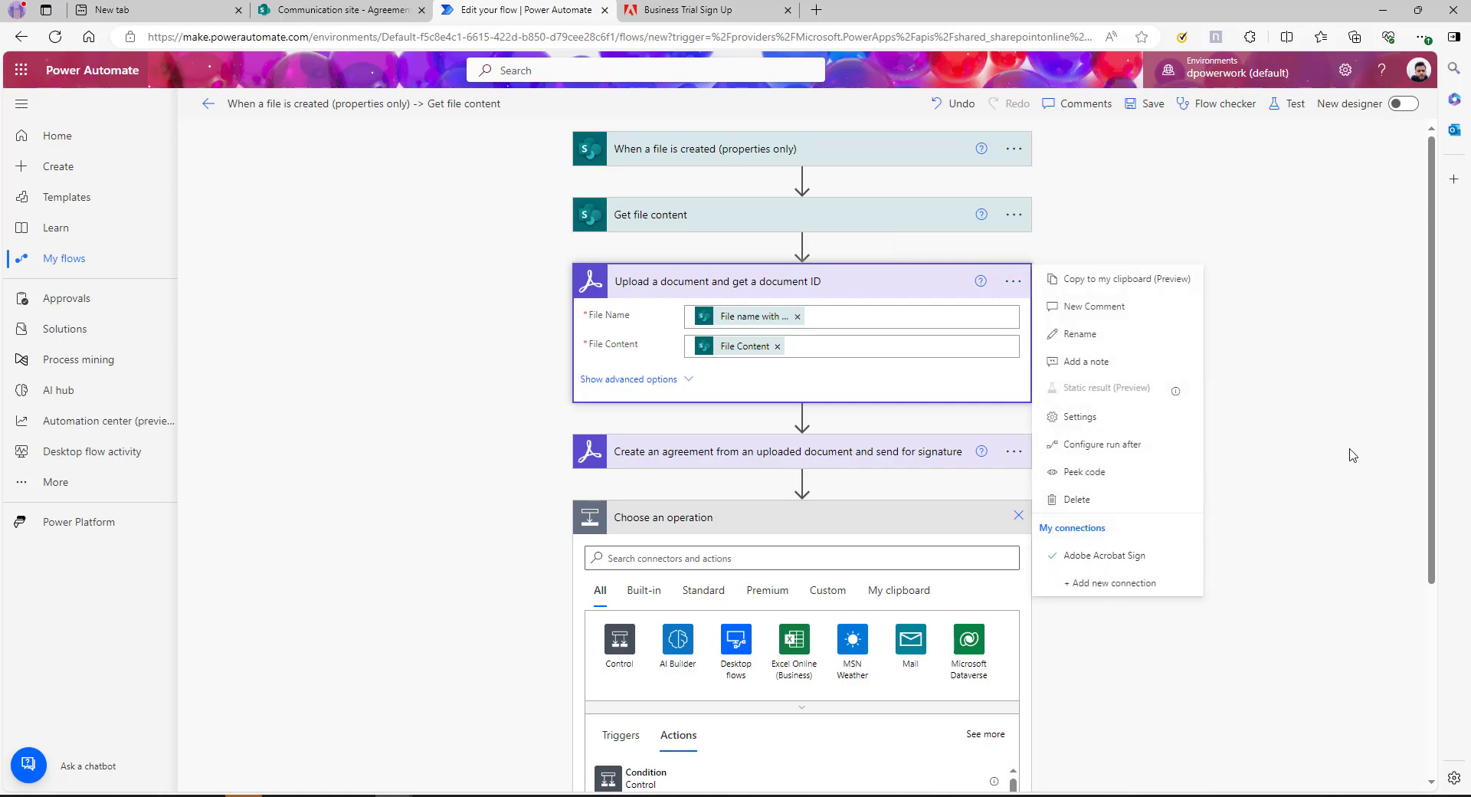
left_click(1318, 460)
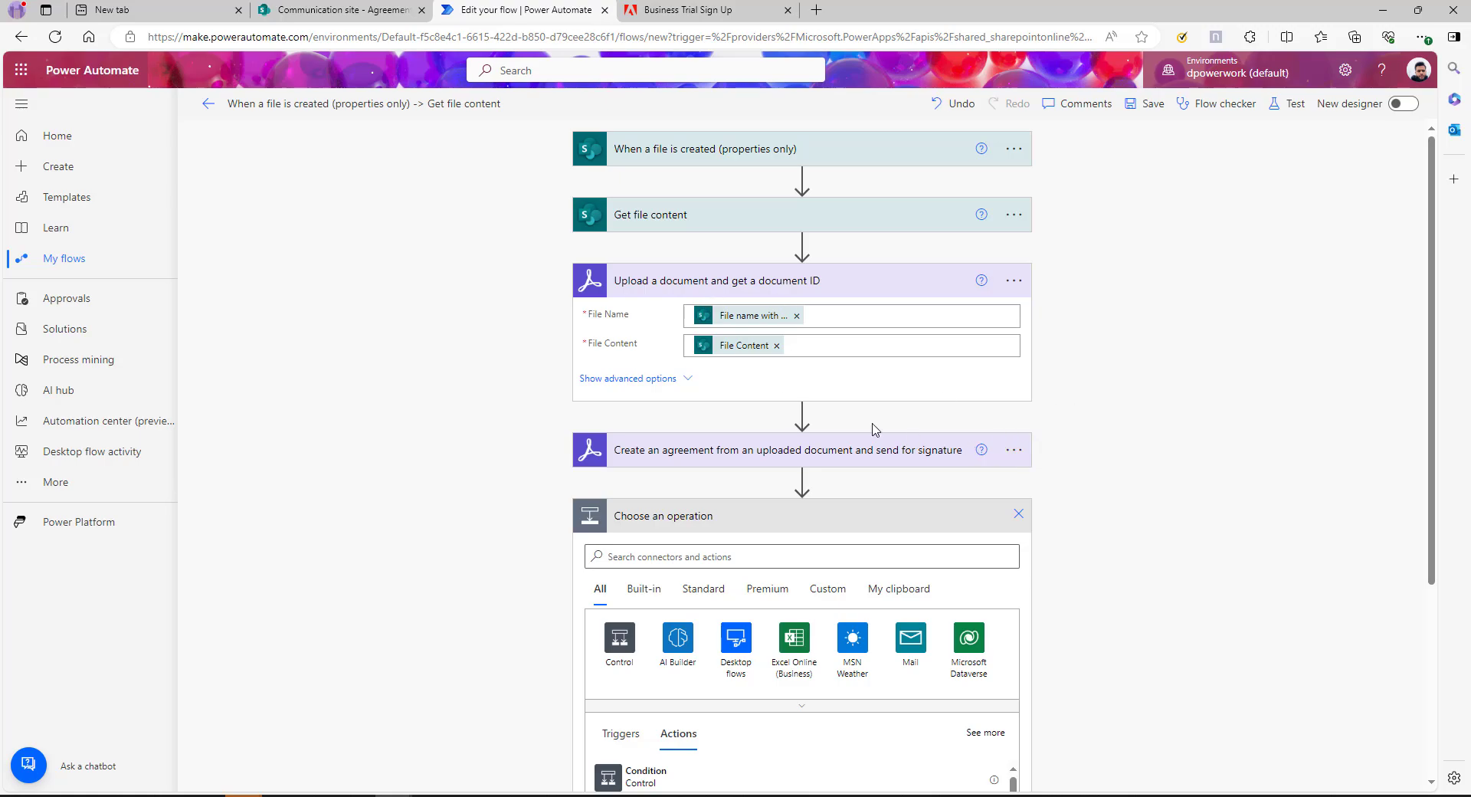
scroll(931, 537, "down", 1)
left_click(671, 479)
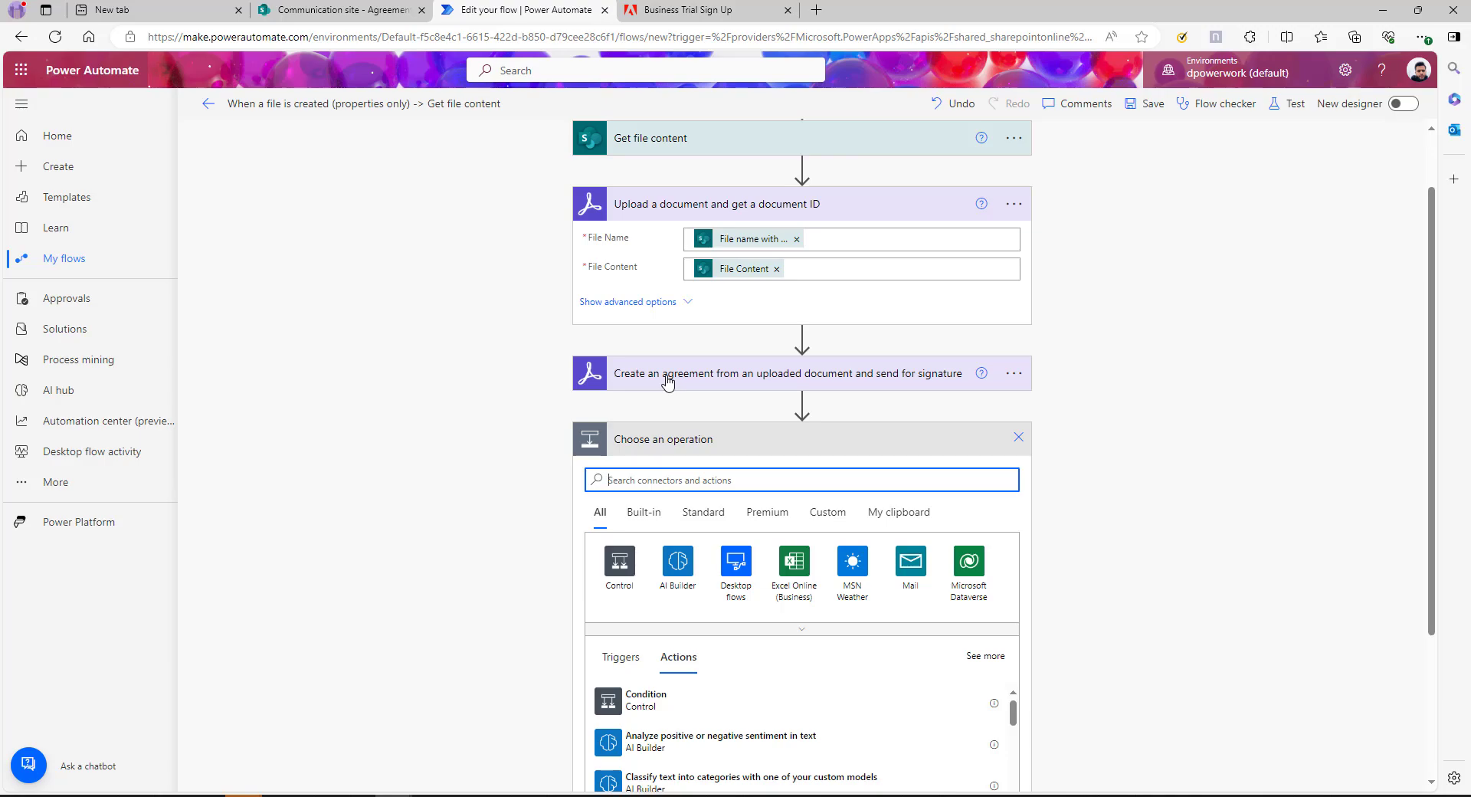
type("delay")
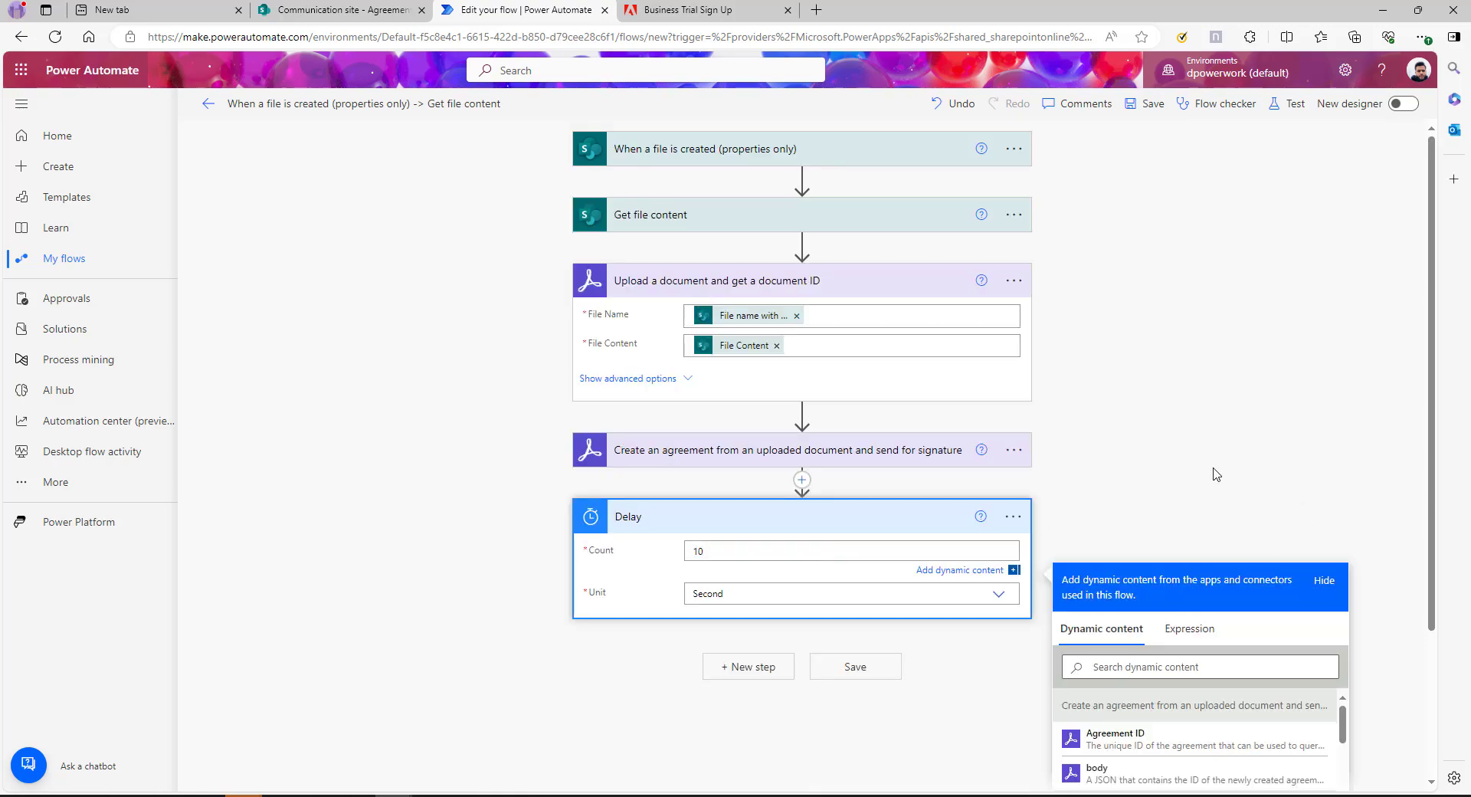
left_click(1216, 475)
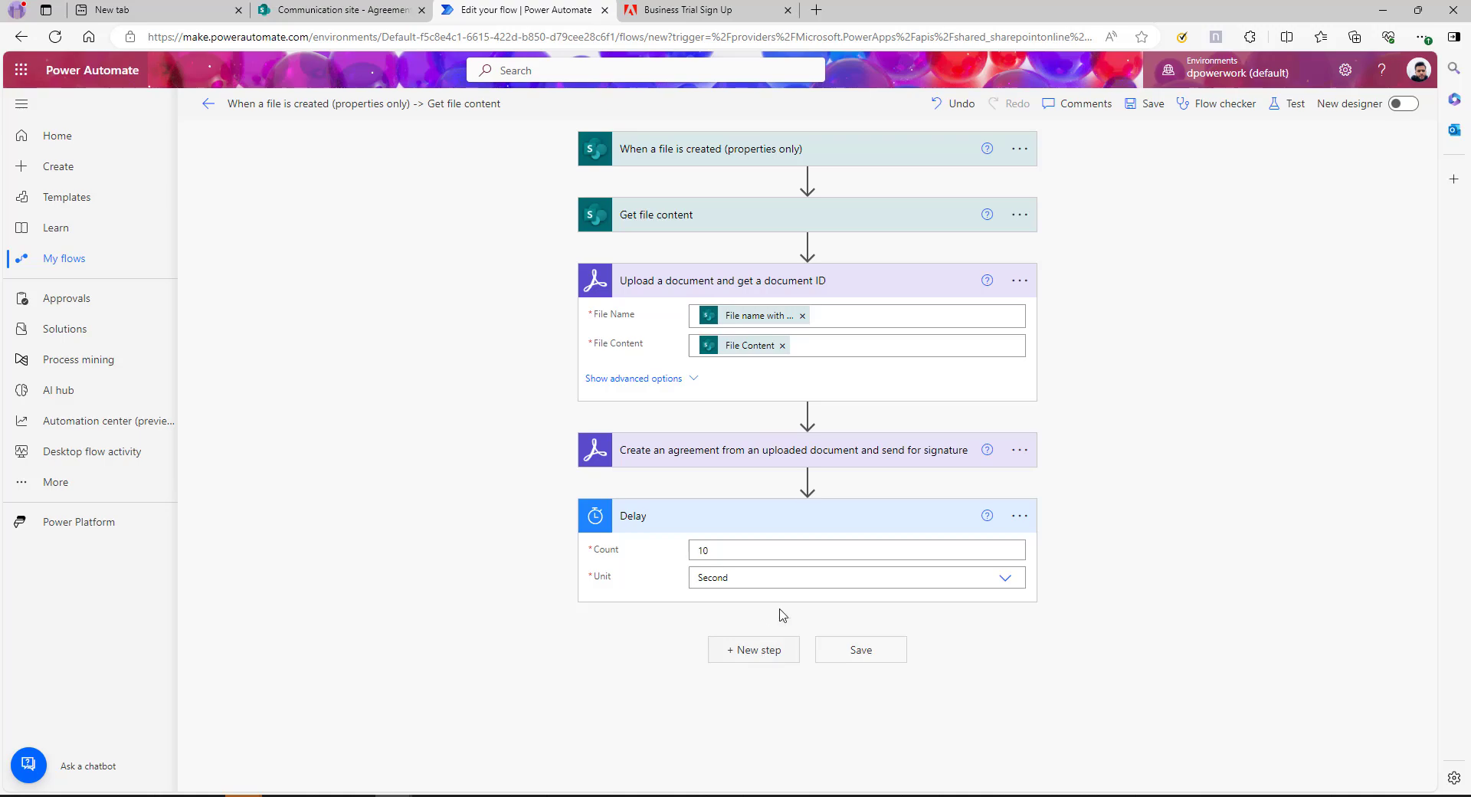
Add the Acrobat Sign 'Get the status of an agreement' action after the Delay
left_click(743, 653)
scroll(1071, 605, "down", 3)
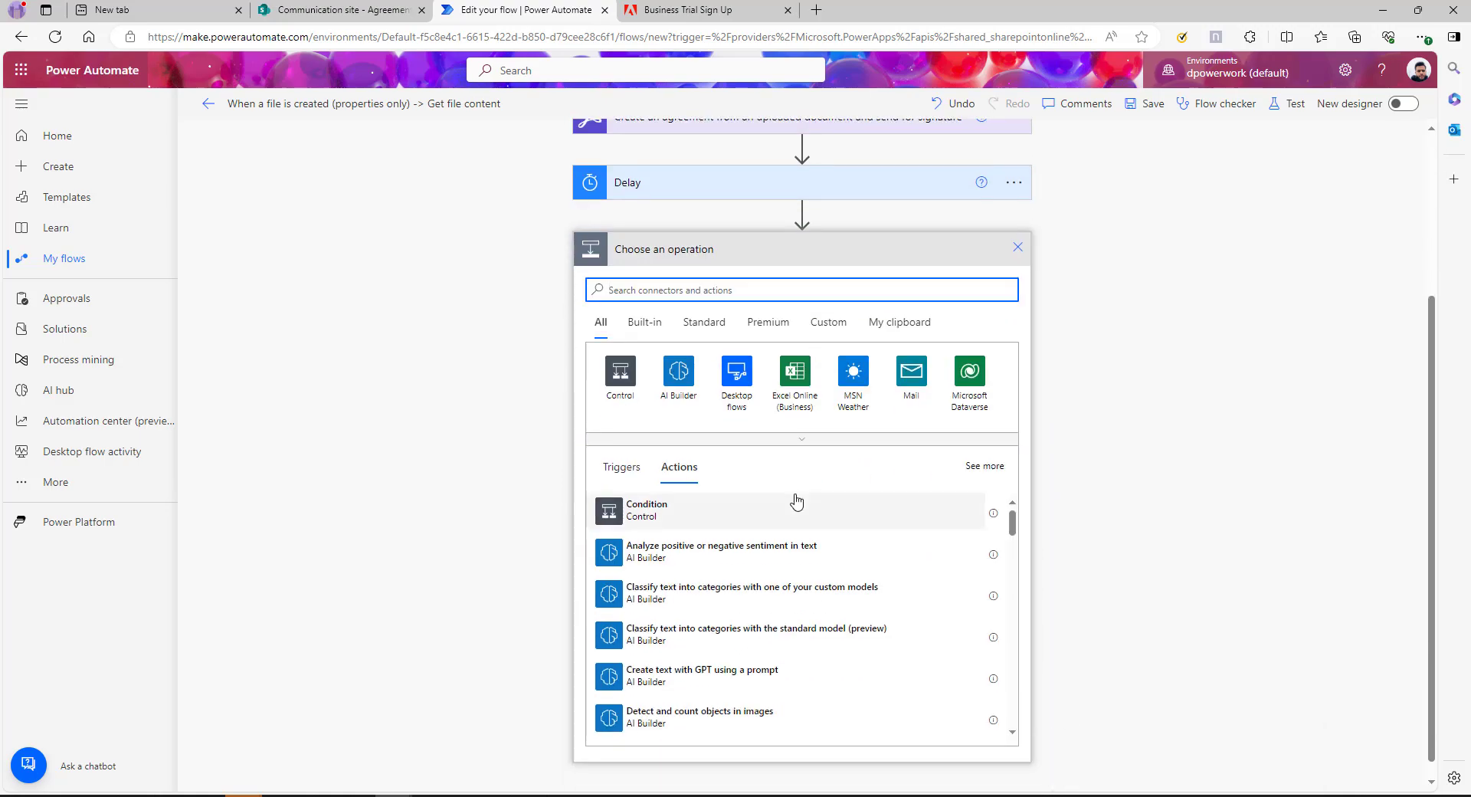
scroll(1208, 526, "up", 1)
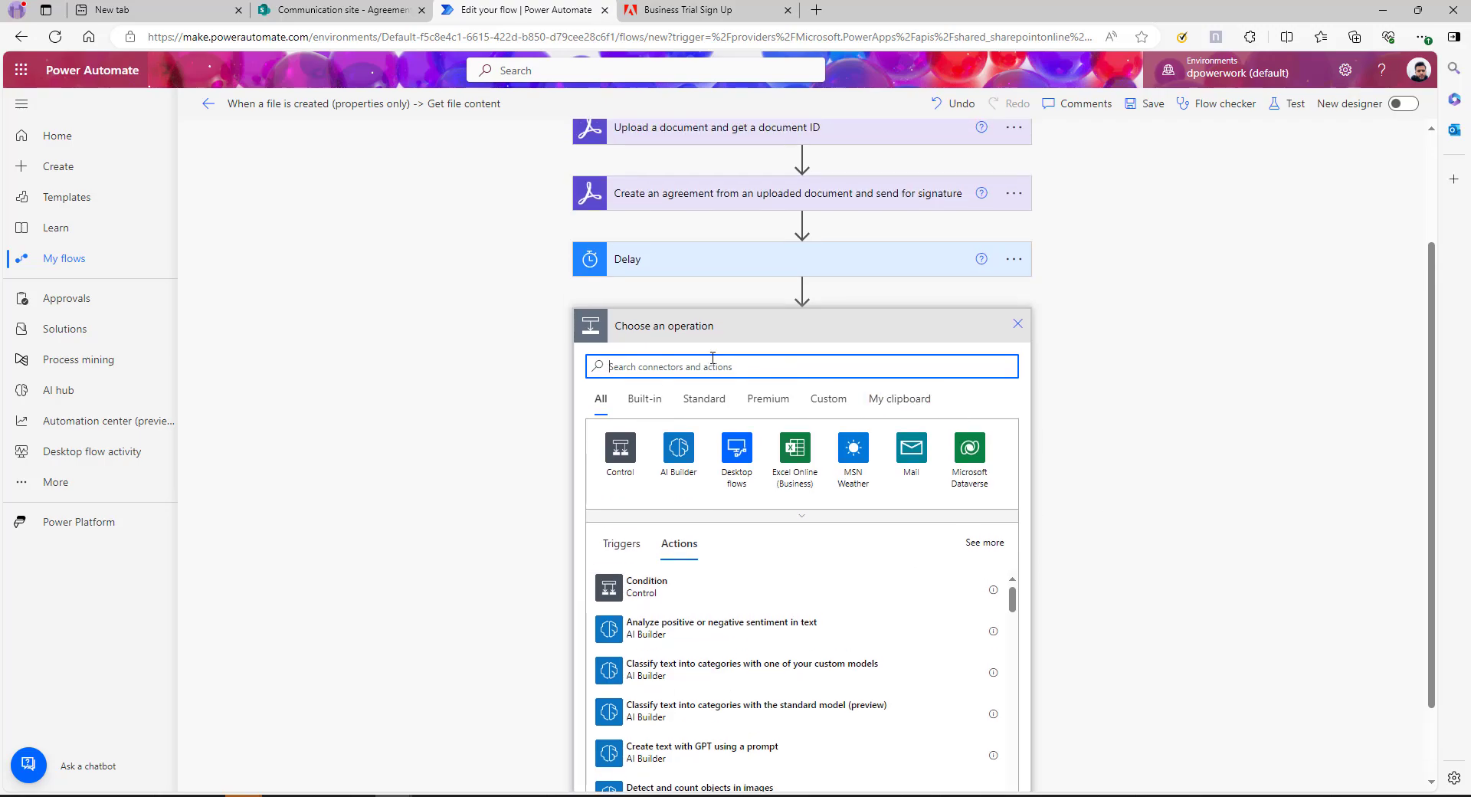
type("adobe")
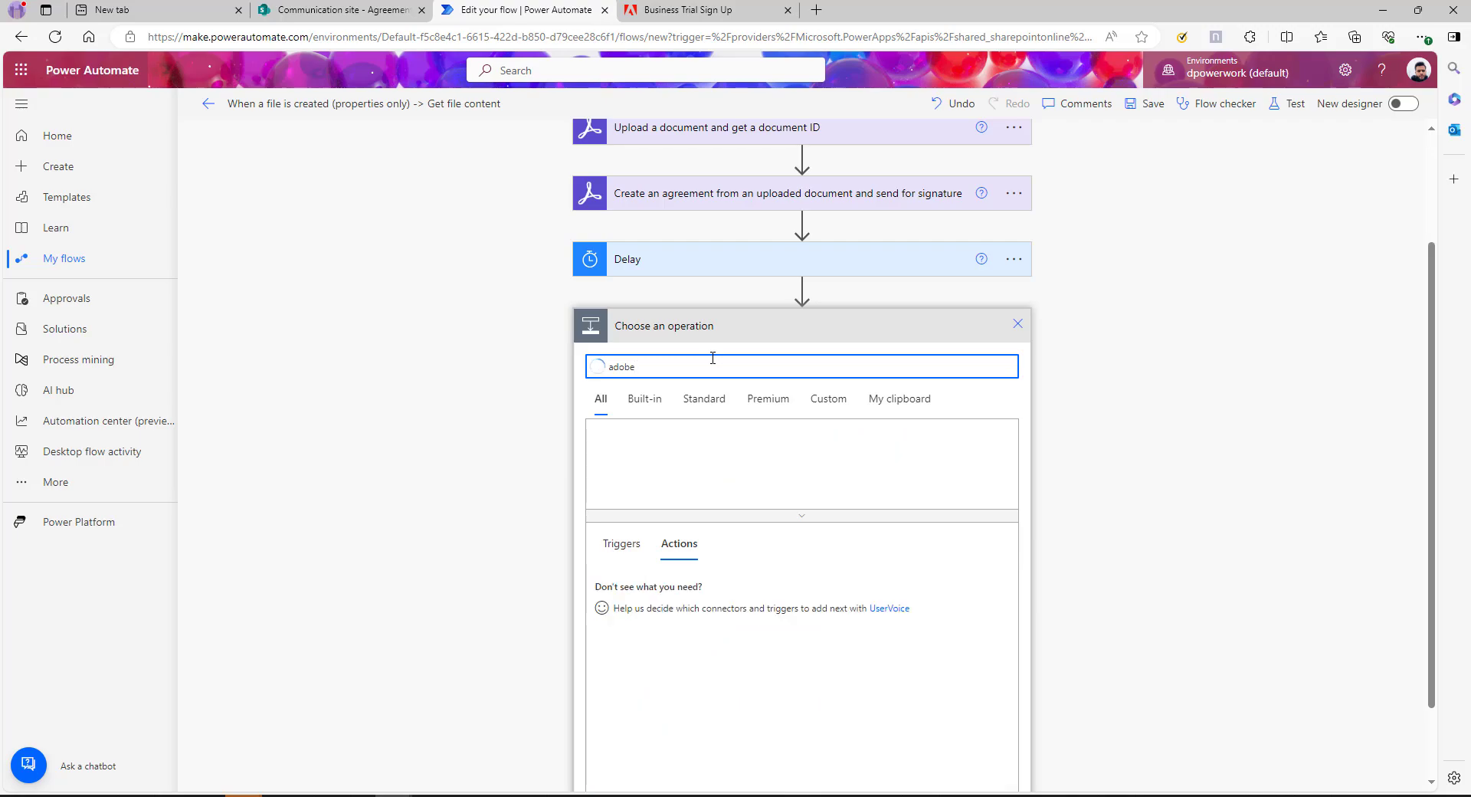
left_click(743, 460)
type("get the")
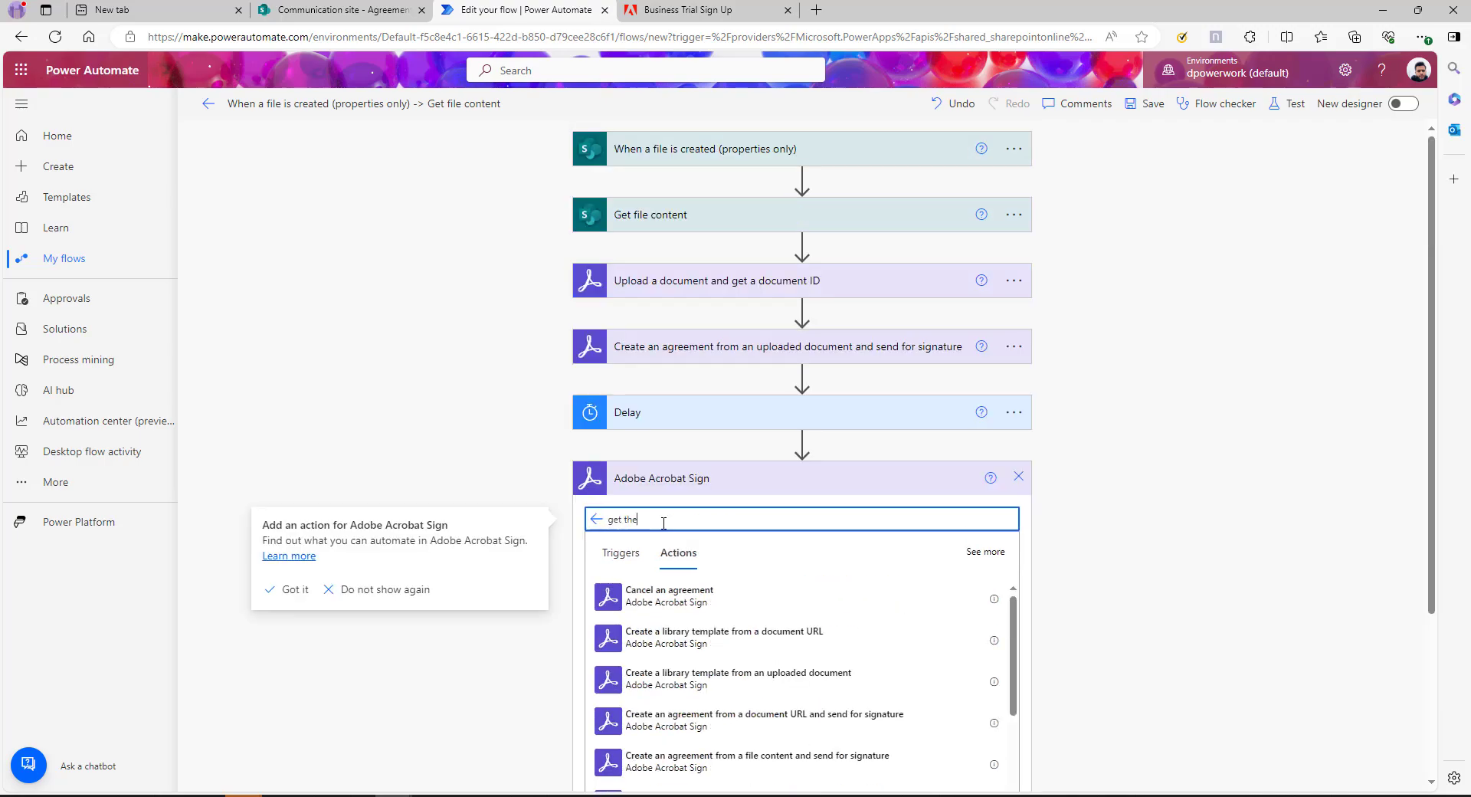
scroll(662, 523, "down", 3)
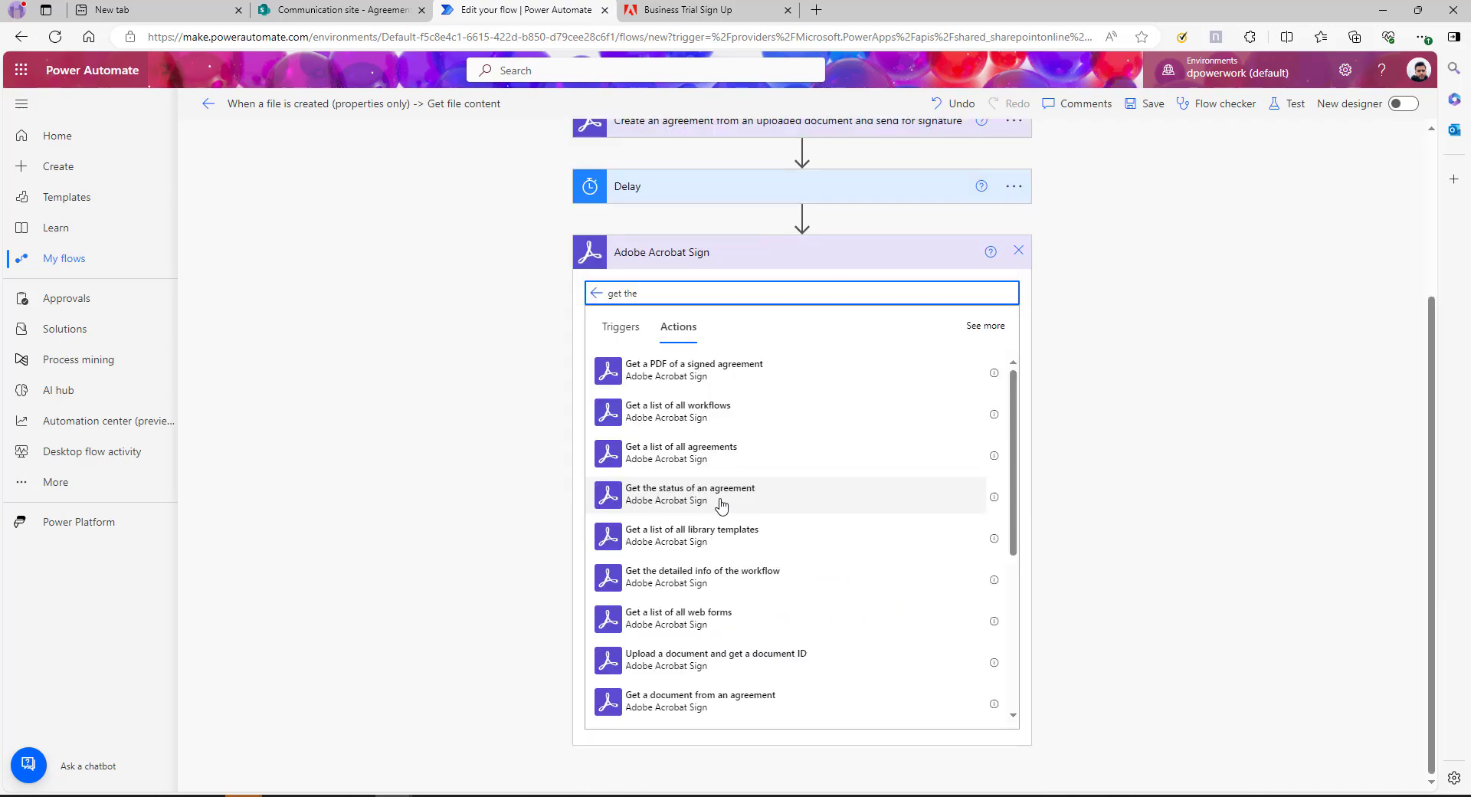
left_click(891, 502)
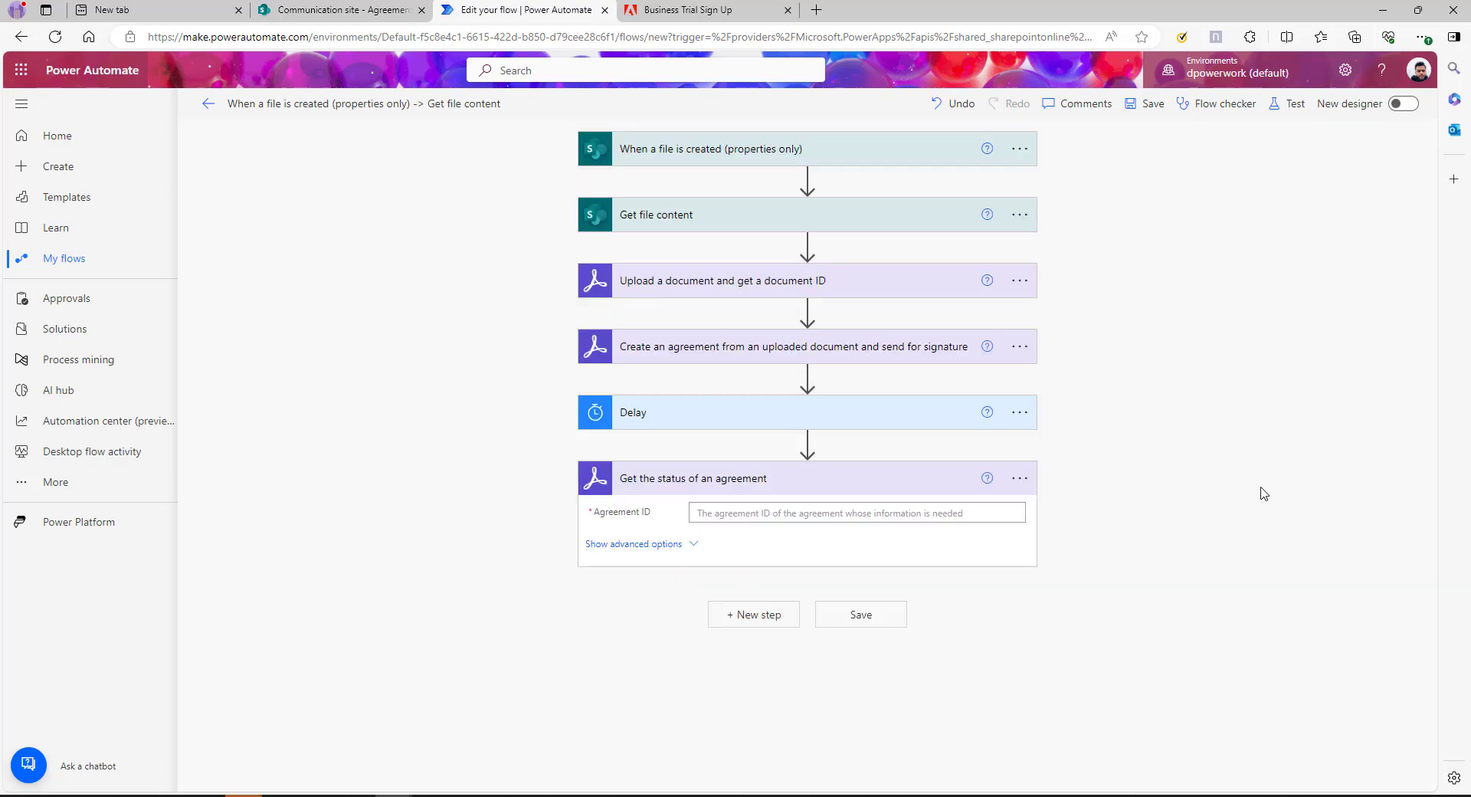
Feed the status action the created agreement's Agreement ID
left_click(747, 511)
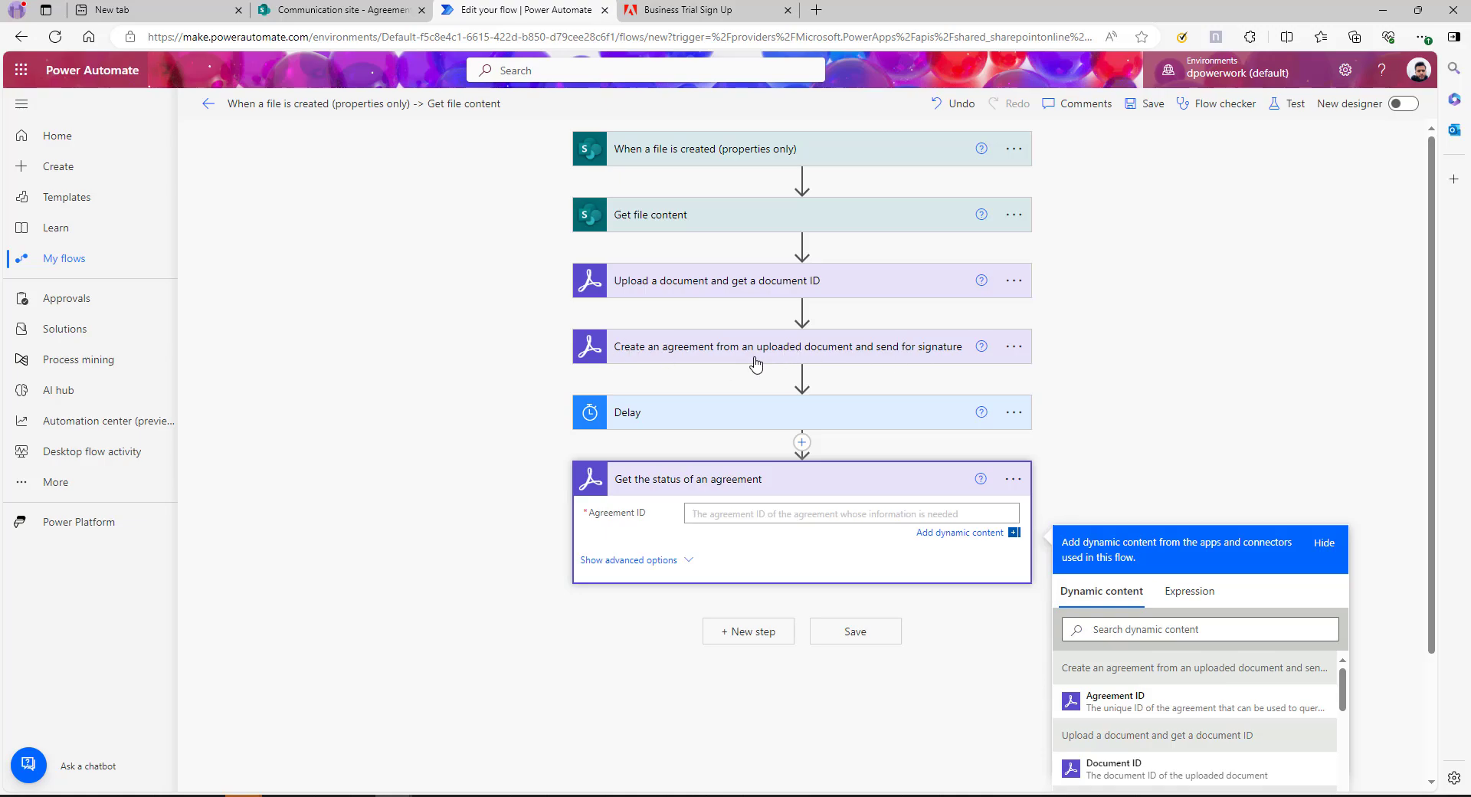
left_click(1130, 698)
left_click(628, 624)
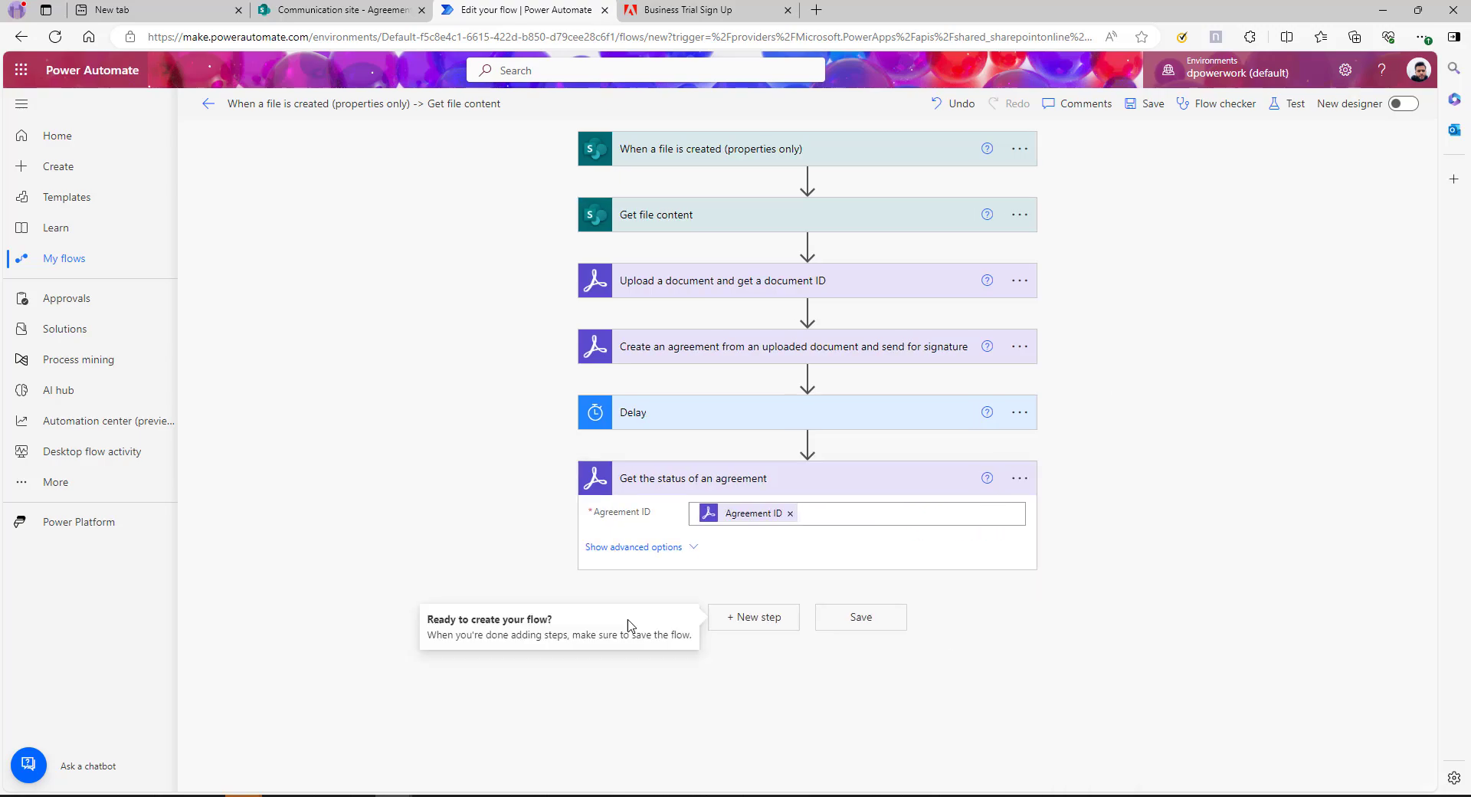
left_click(769, 620)
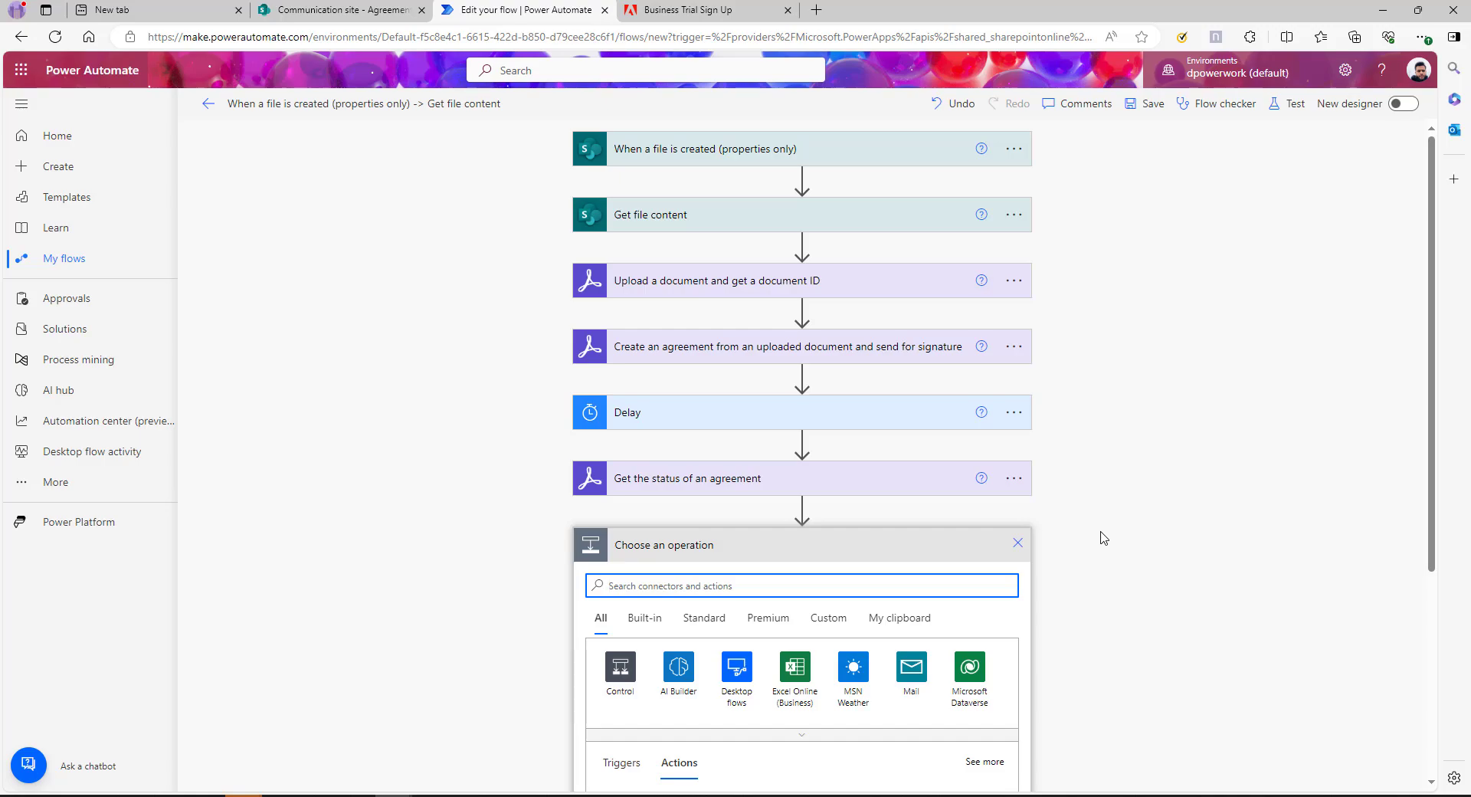
Initialize a String variable named Status holding the agreement's Status dynamic value
type("variab")
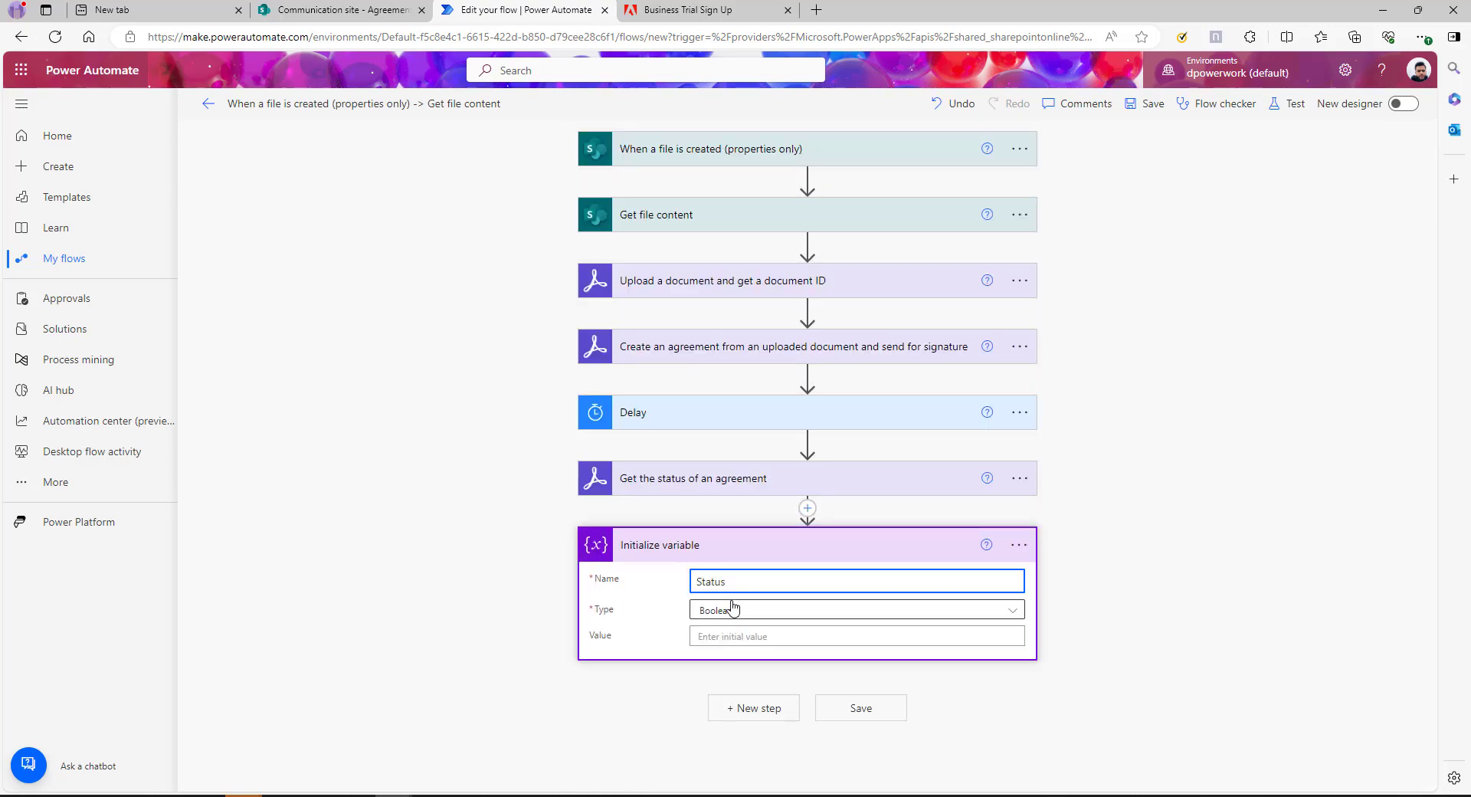
left_click(733, 611)
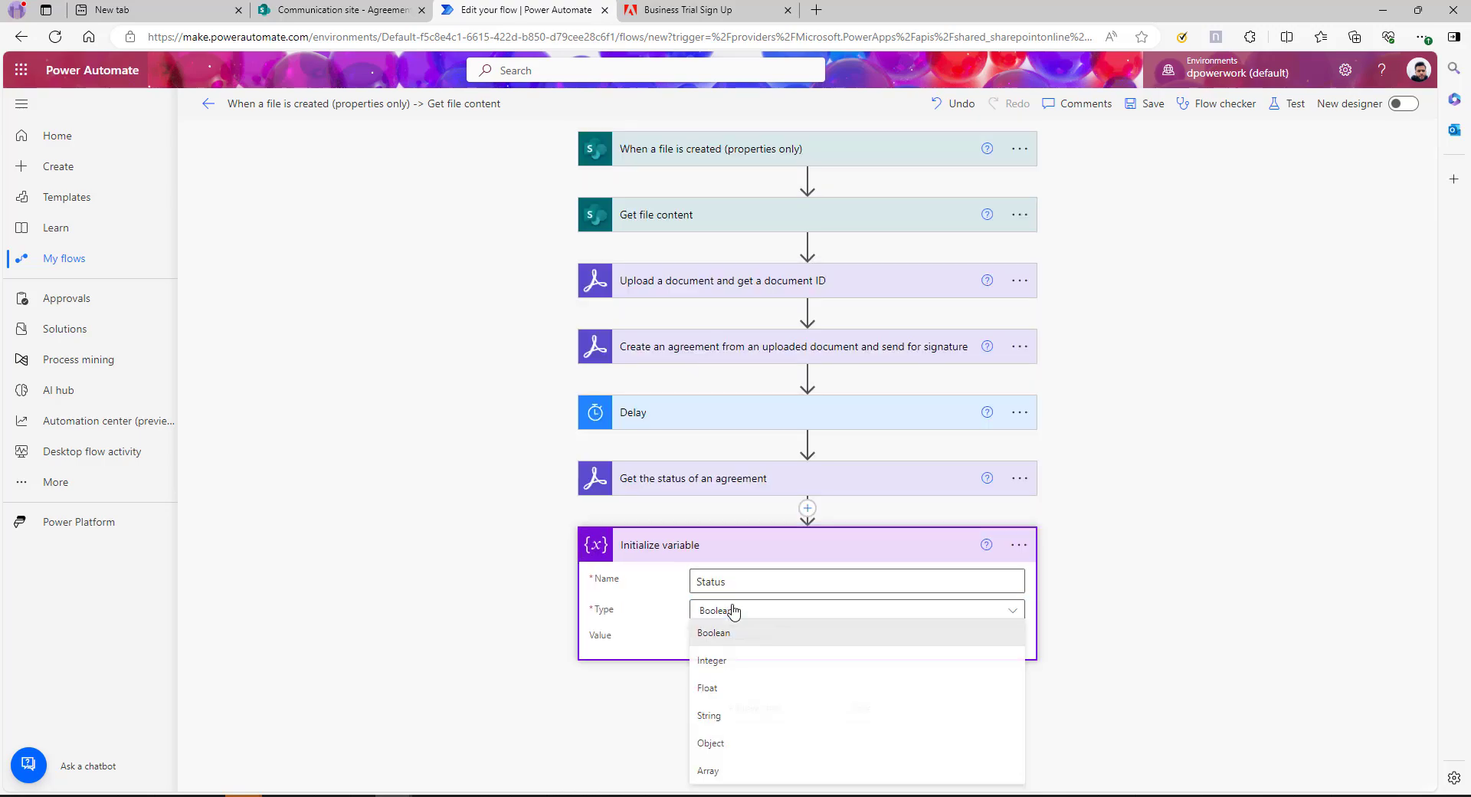
left_click(720, 716)
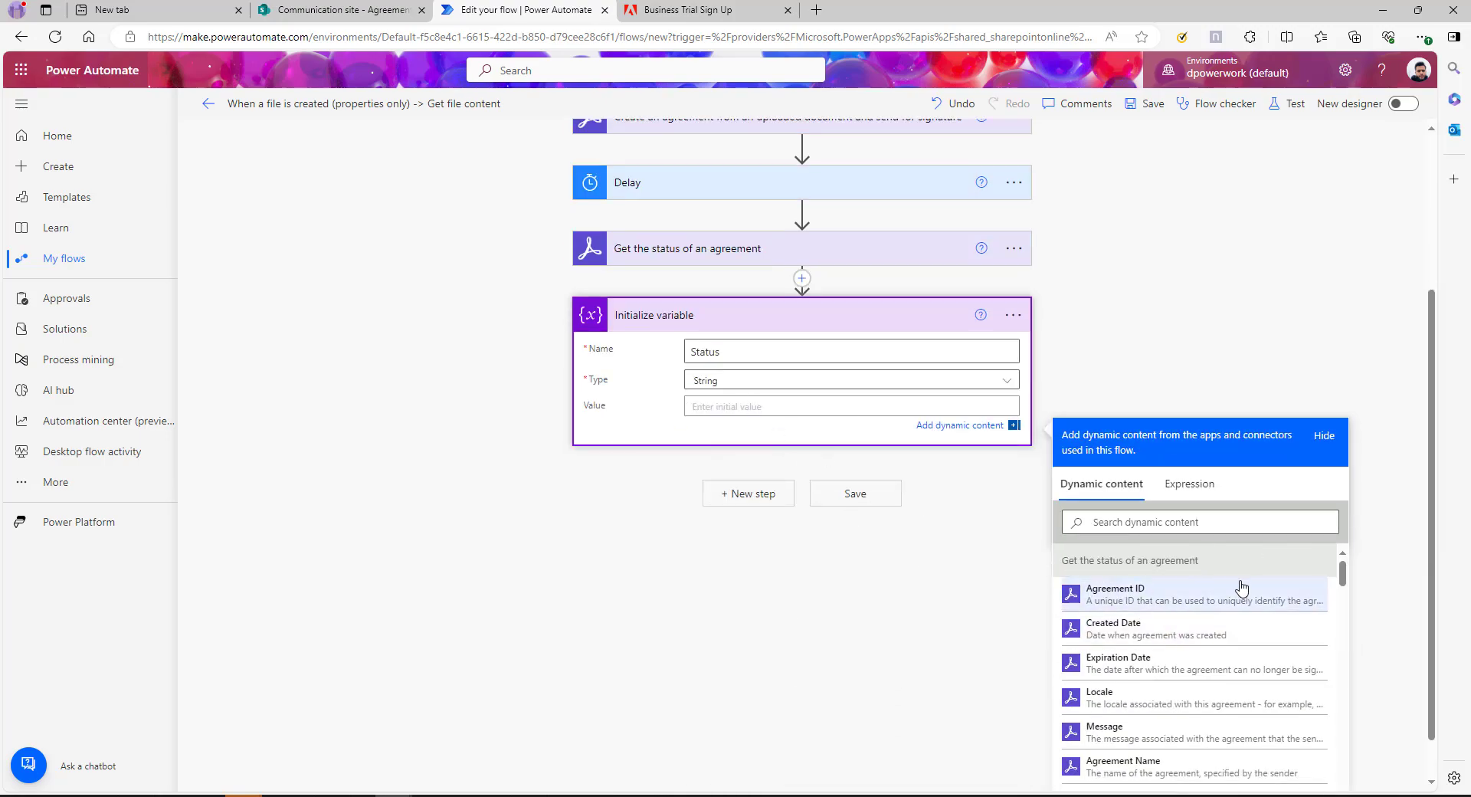
scroll(1195, 682, "down", 2)
scroll(1192, 681, "down", 3)
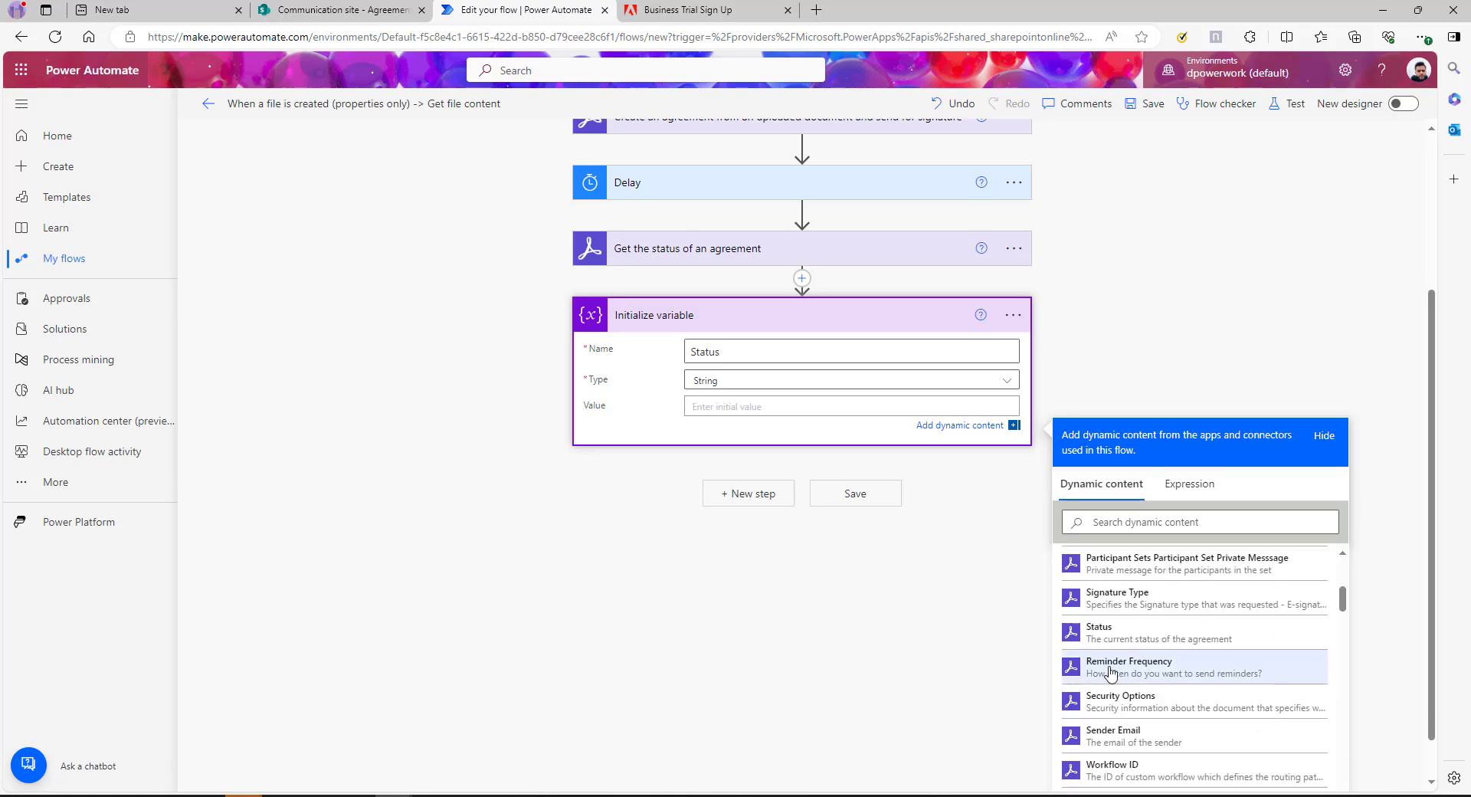
left_click(1199, 637)
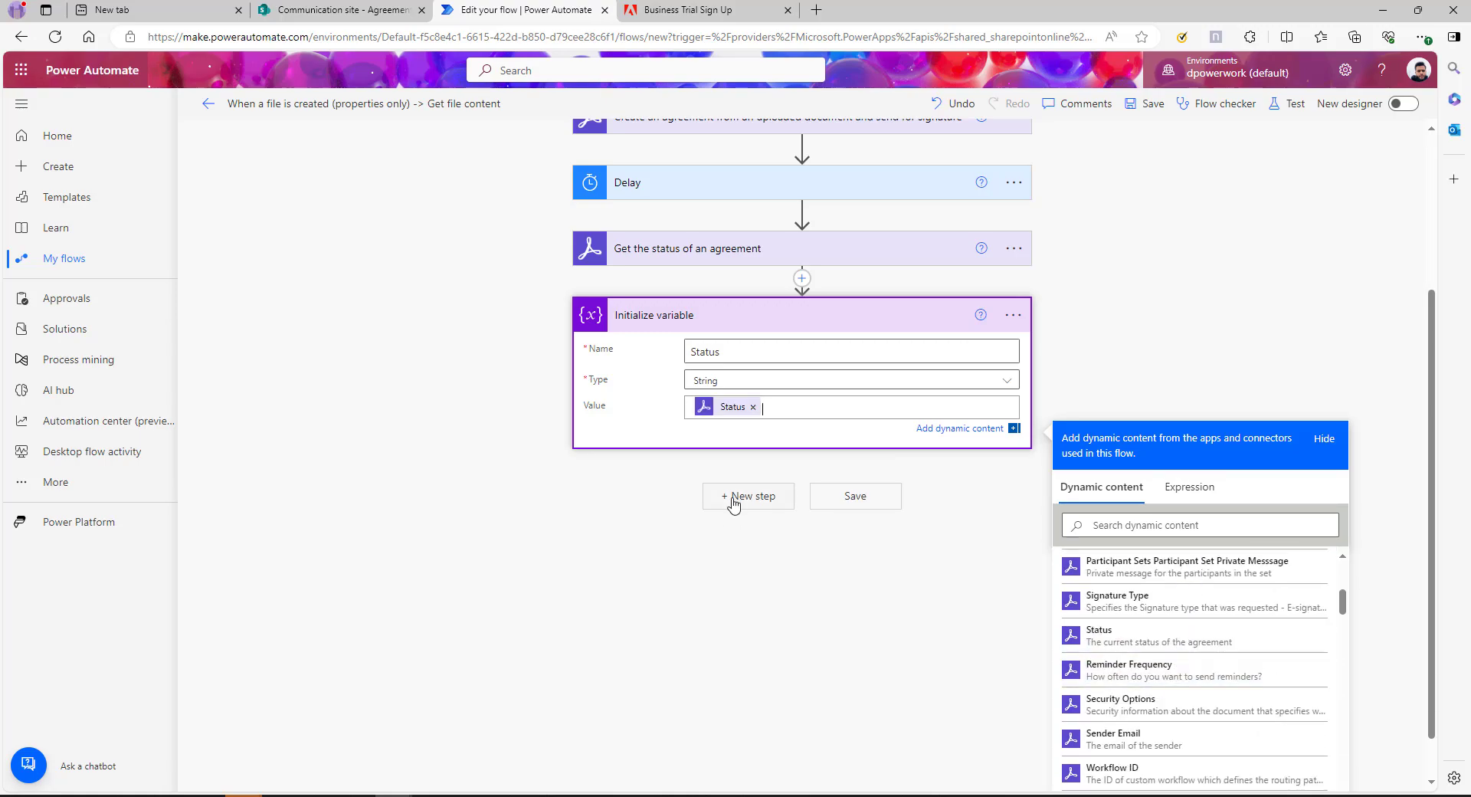
left_click(742, 496)
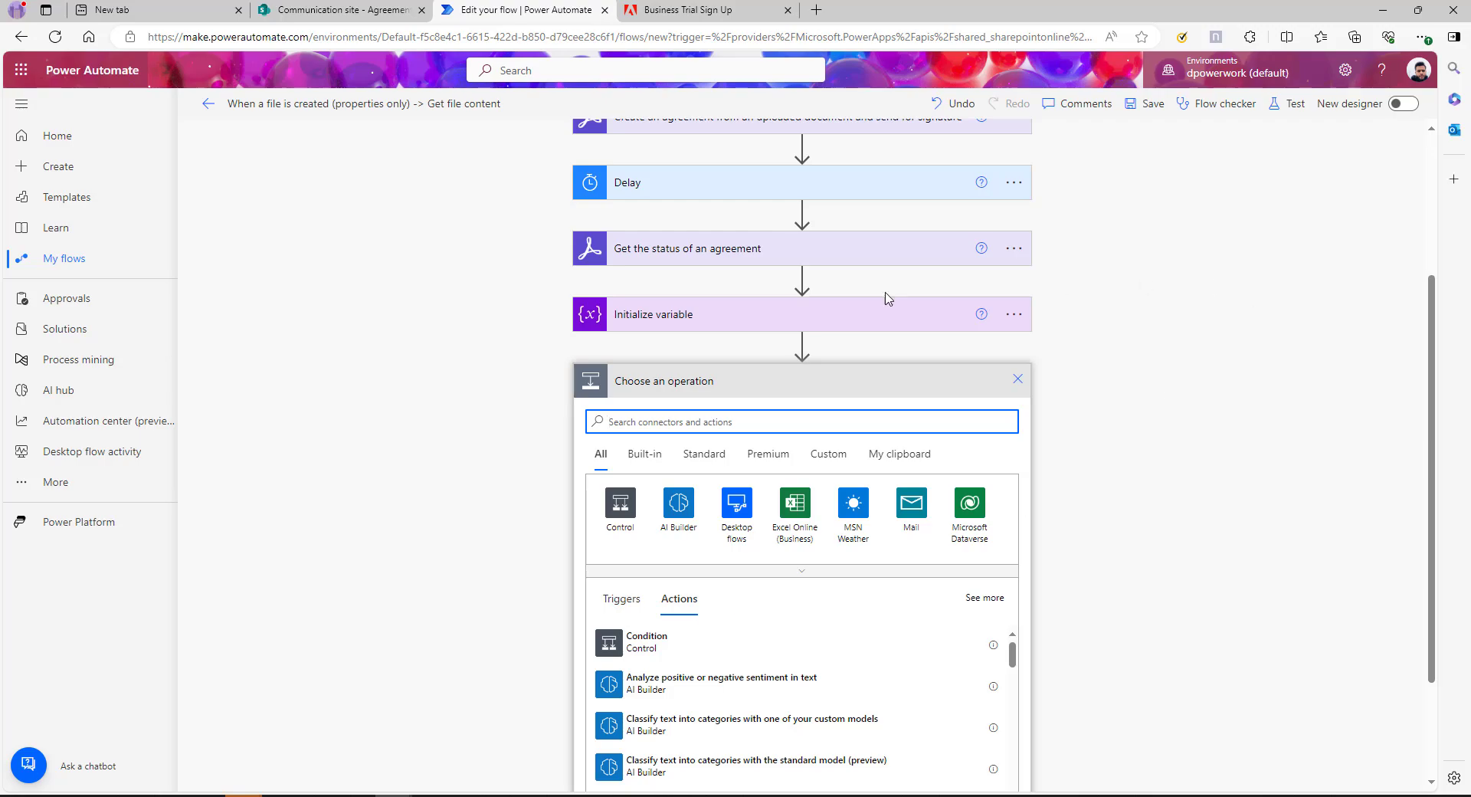
Check the Delay step's settings, then add a Do until loop after the variable
left_click(647, 195)
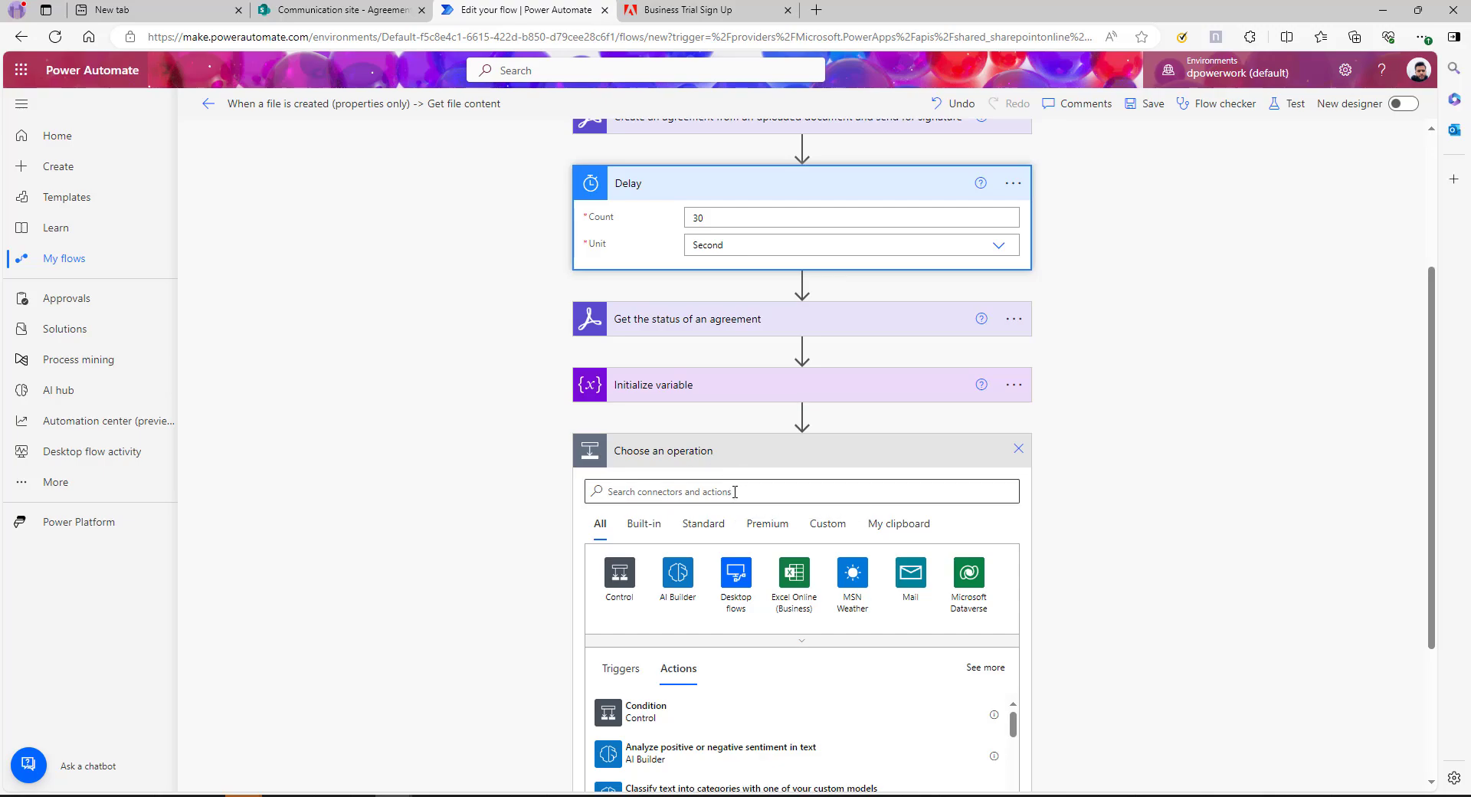
left_click(734, 490)
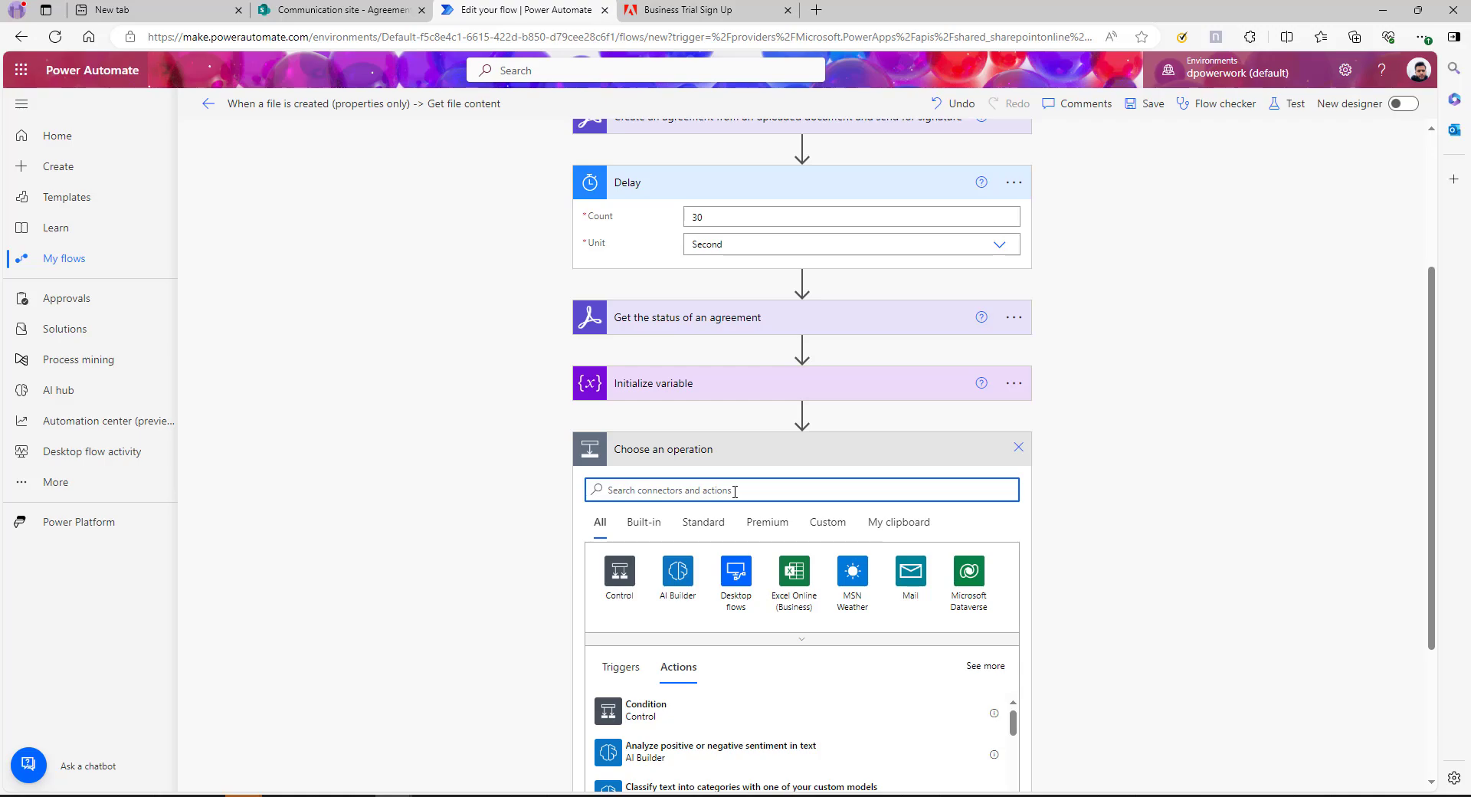
type("do unti")
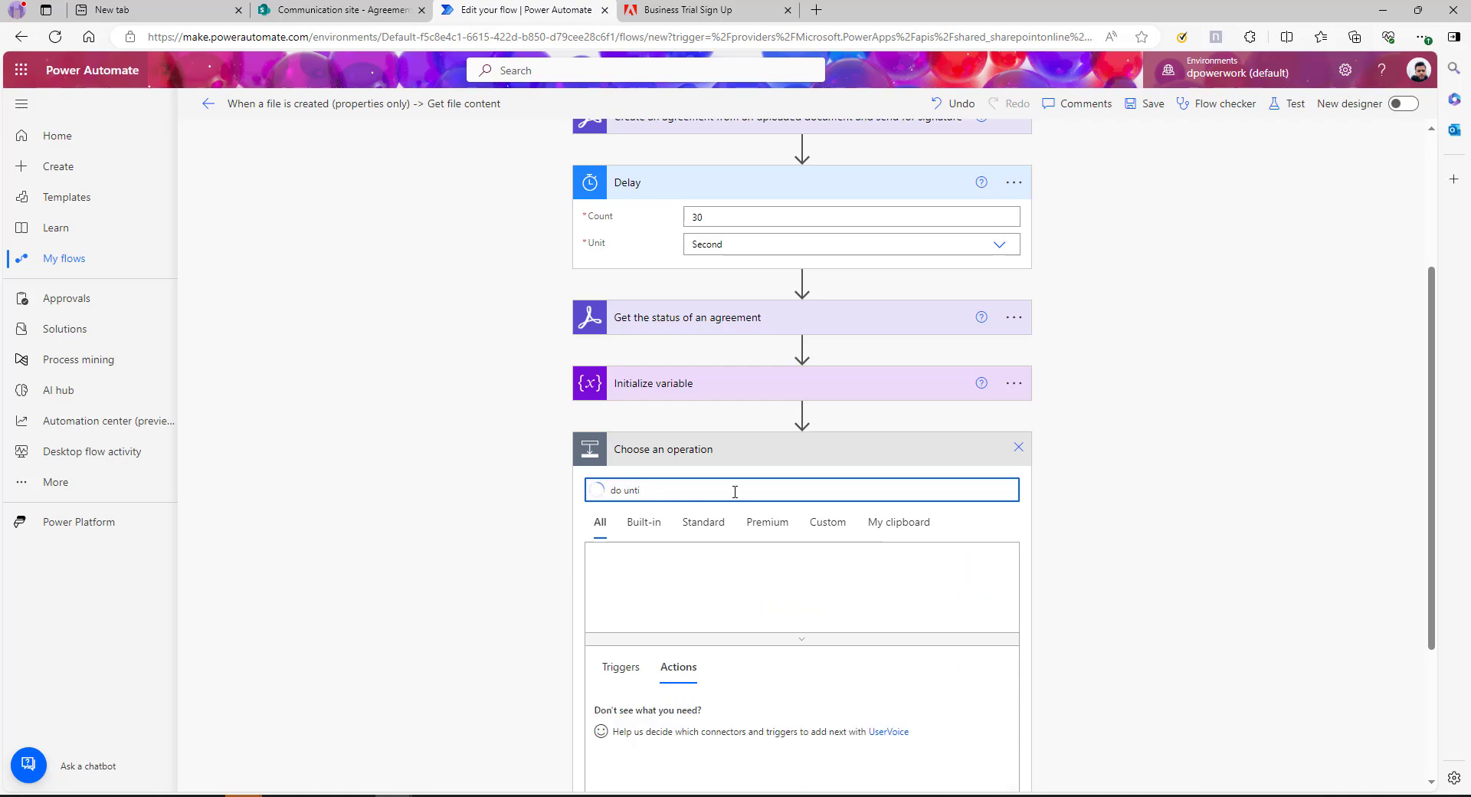
scroll(1159, 539, "down", 2)
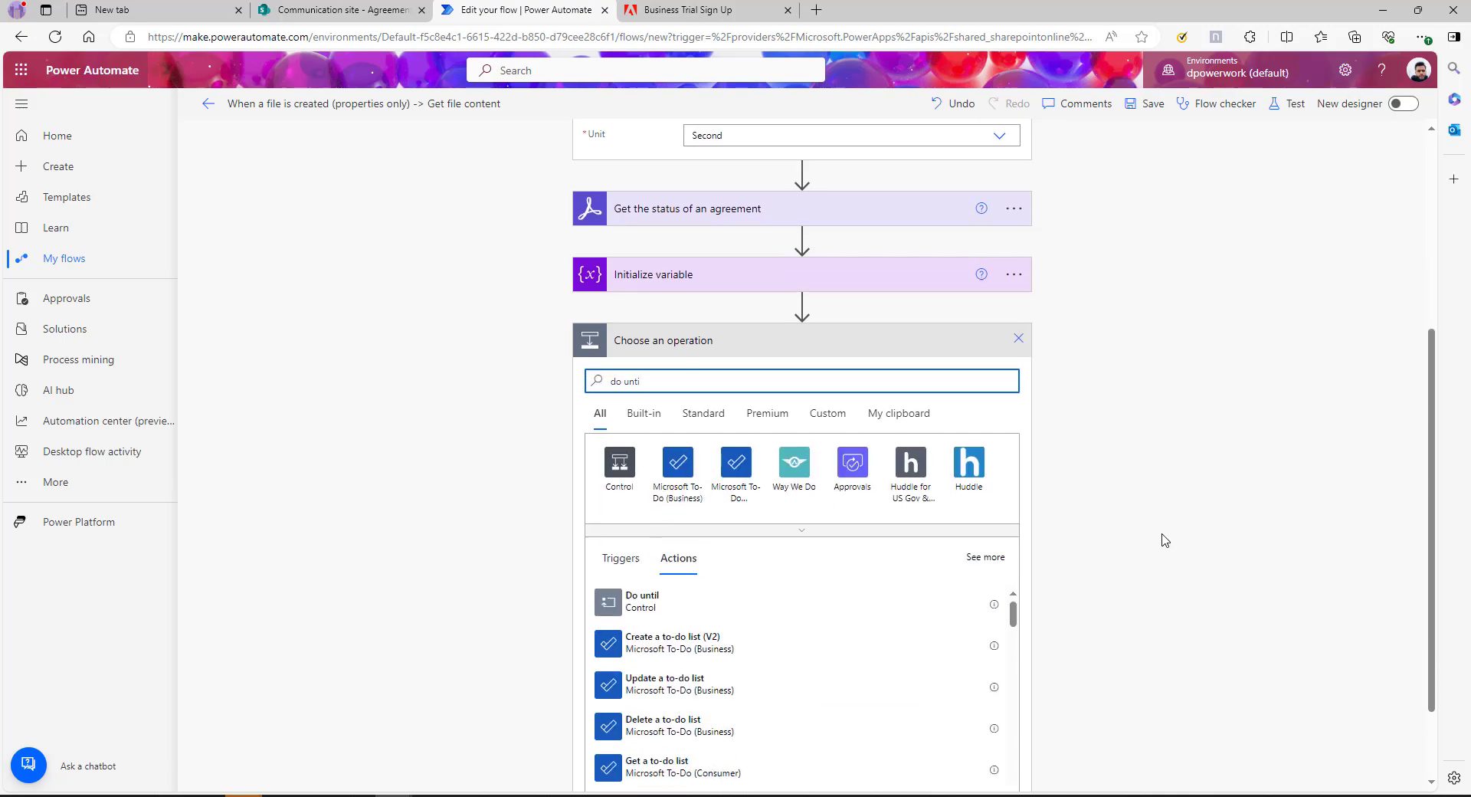
left_click(628, 559)
Set the Do until condition to Status is equal to SIGNED
left_click(624, 557)
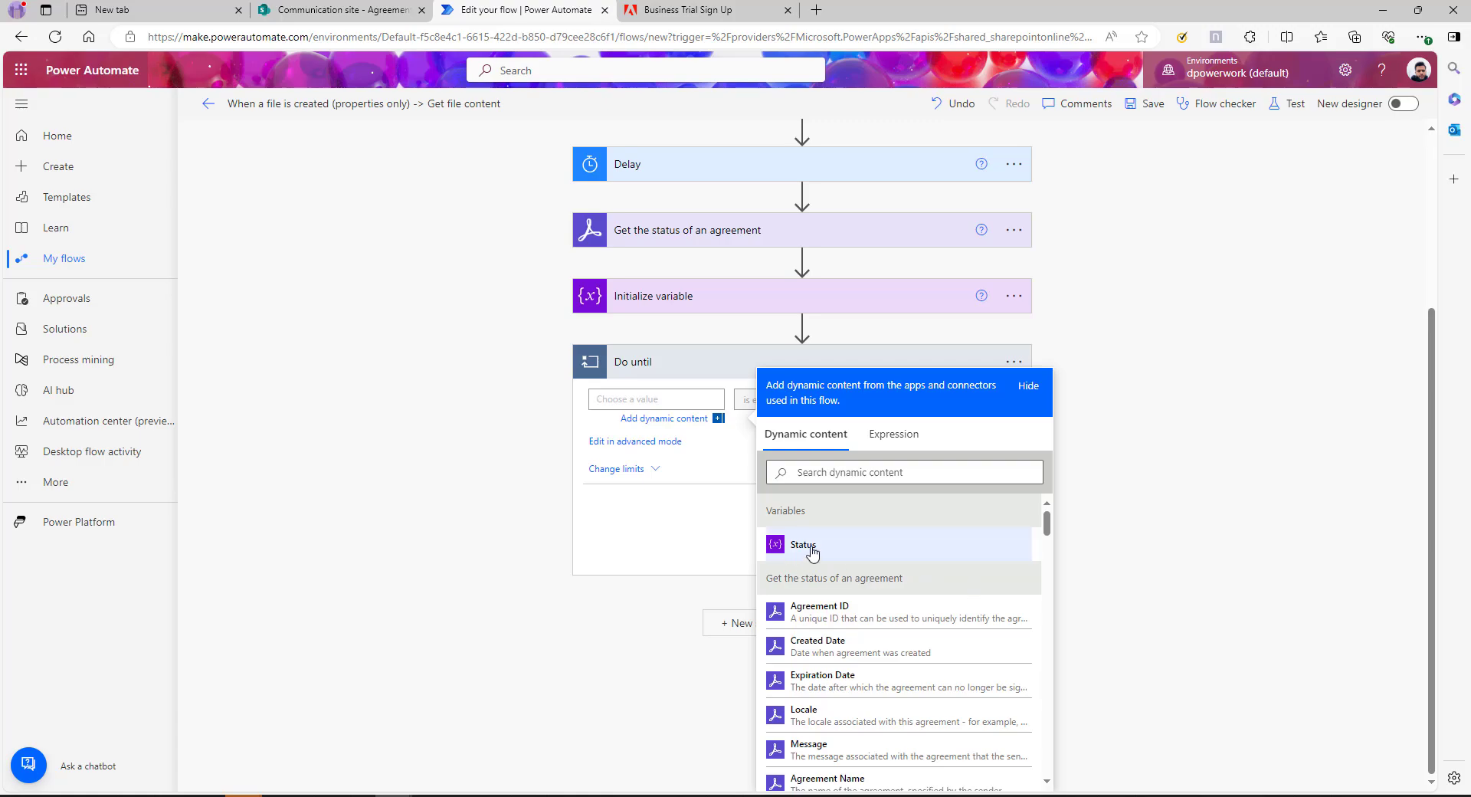
left_click(804, 545)
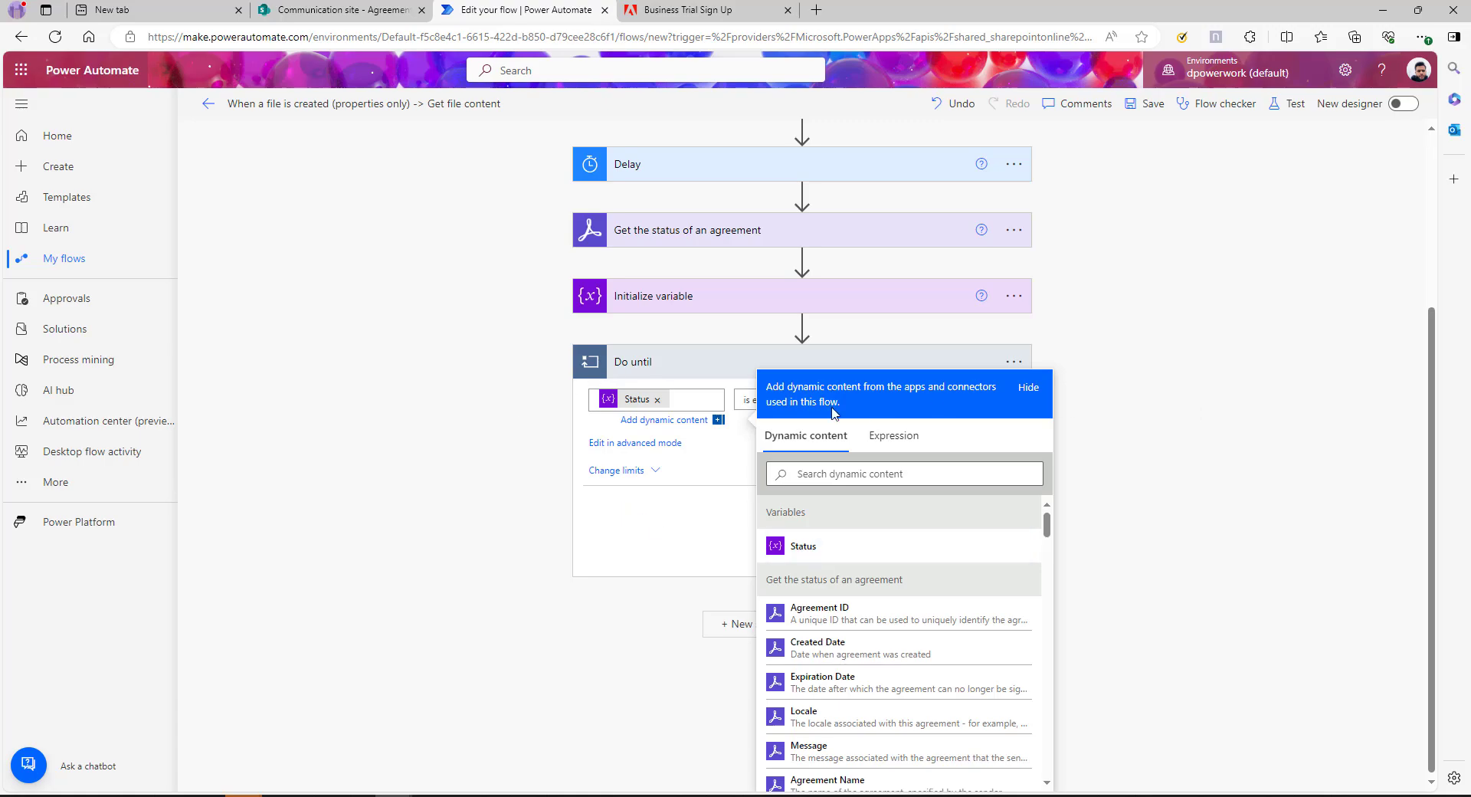
left_click(893, 399)
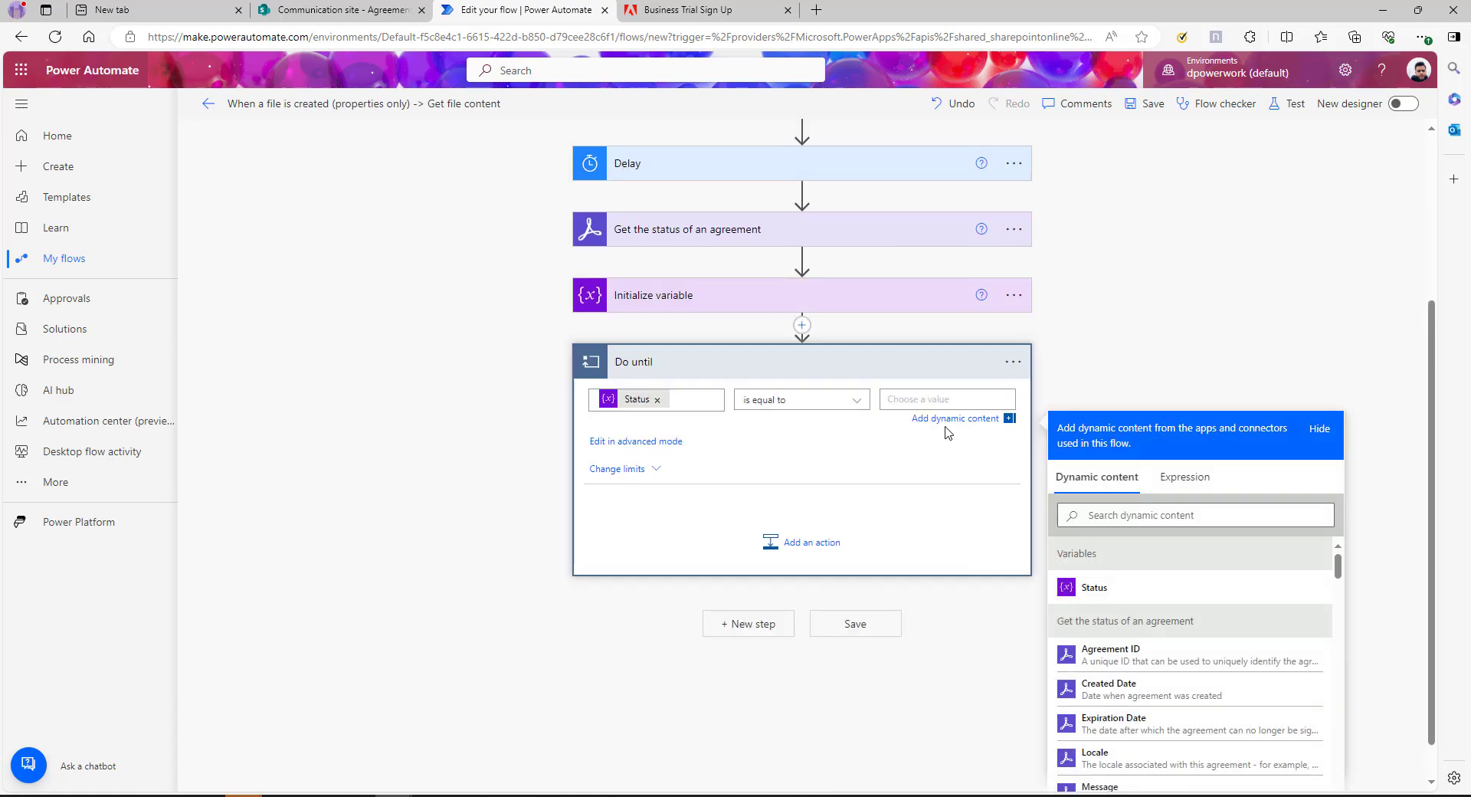
type("SIGNED")
left_click_drag(922, 399, 882, 400)
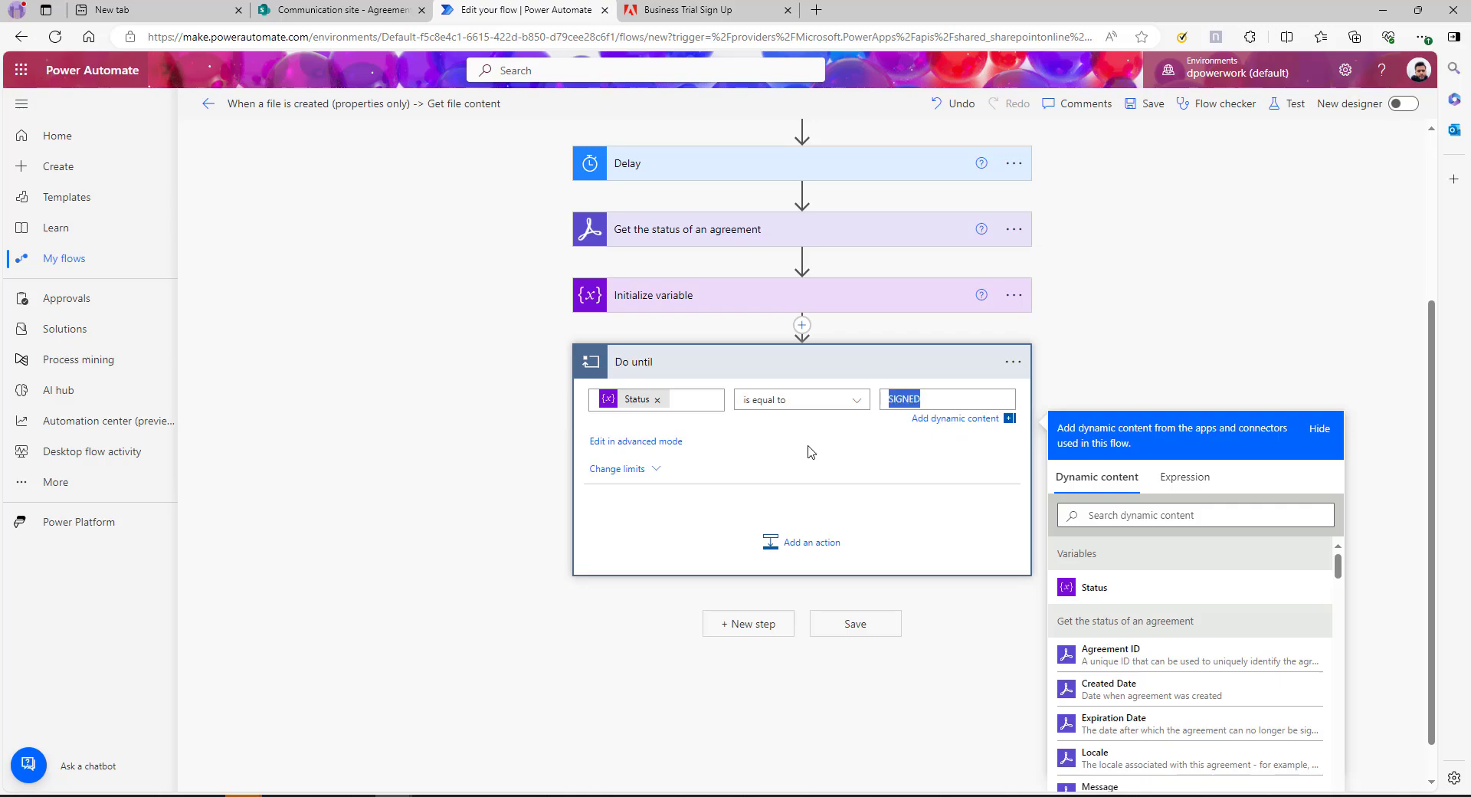
left_click(755, 342)
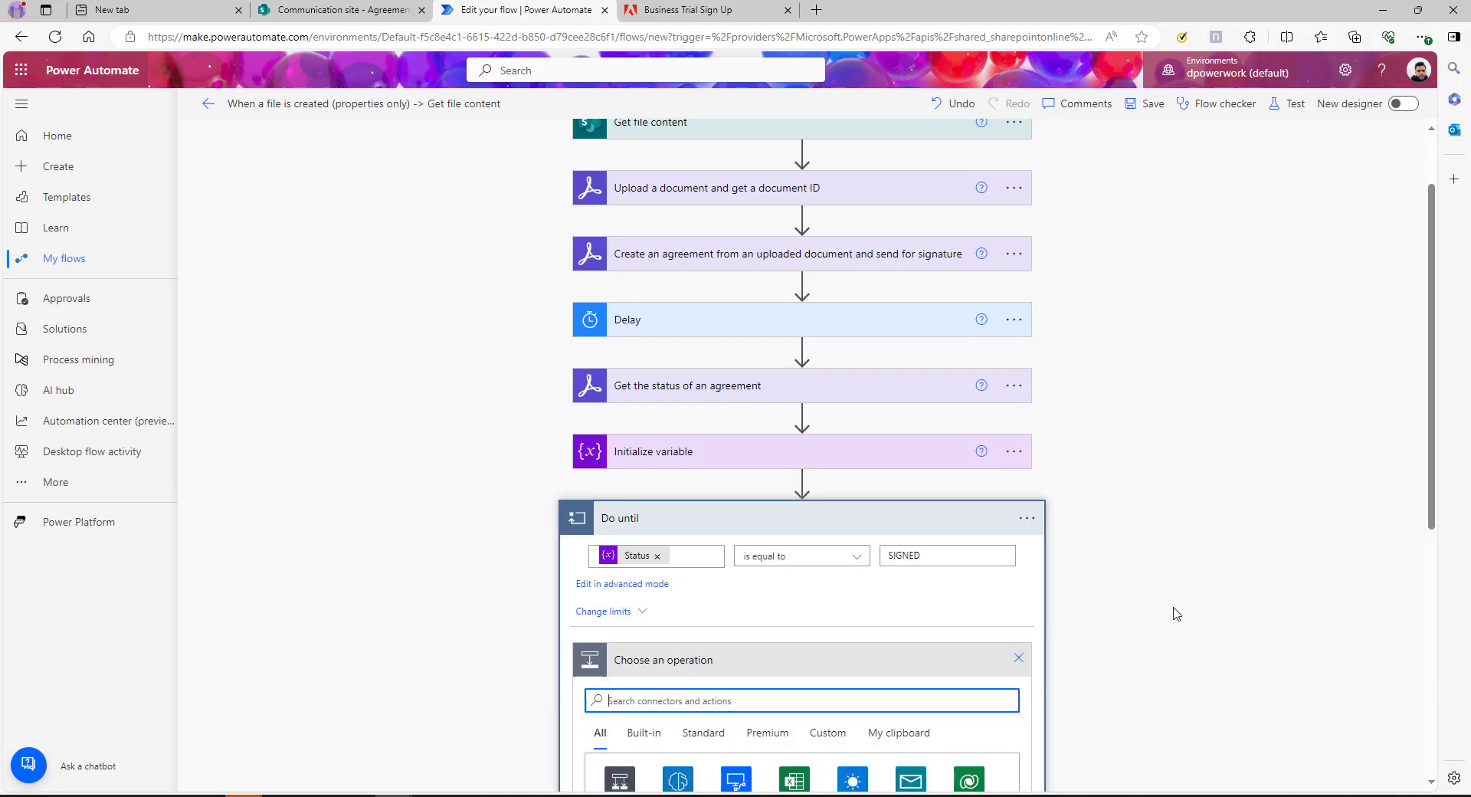
Paste a copy of the agreement status check into the Do until loop, then search 'var' for actions
scroll(830, 428, "up", 2)
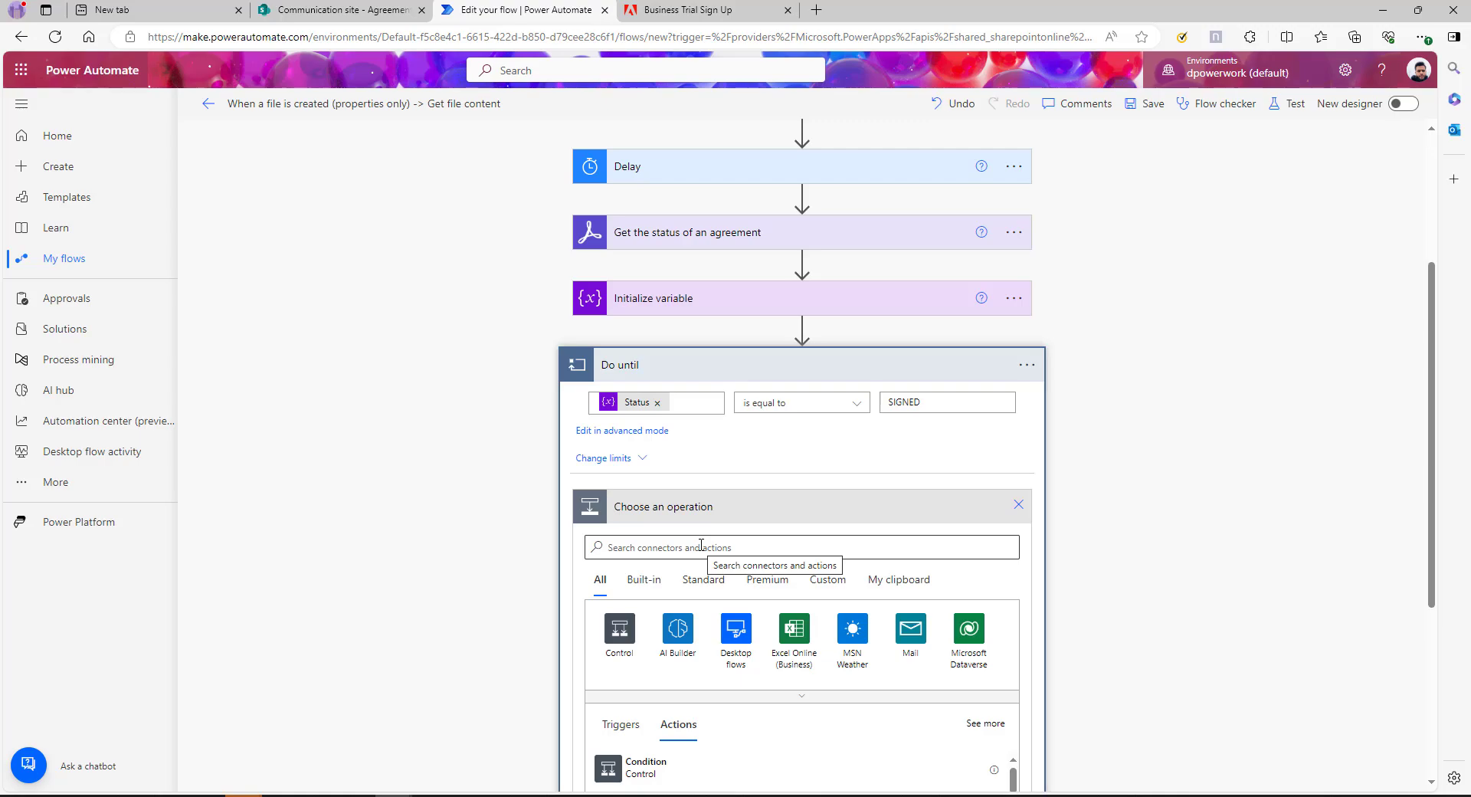
scroll(758, 544, "down", 1)
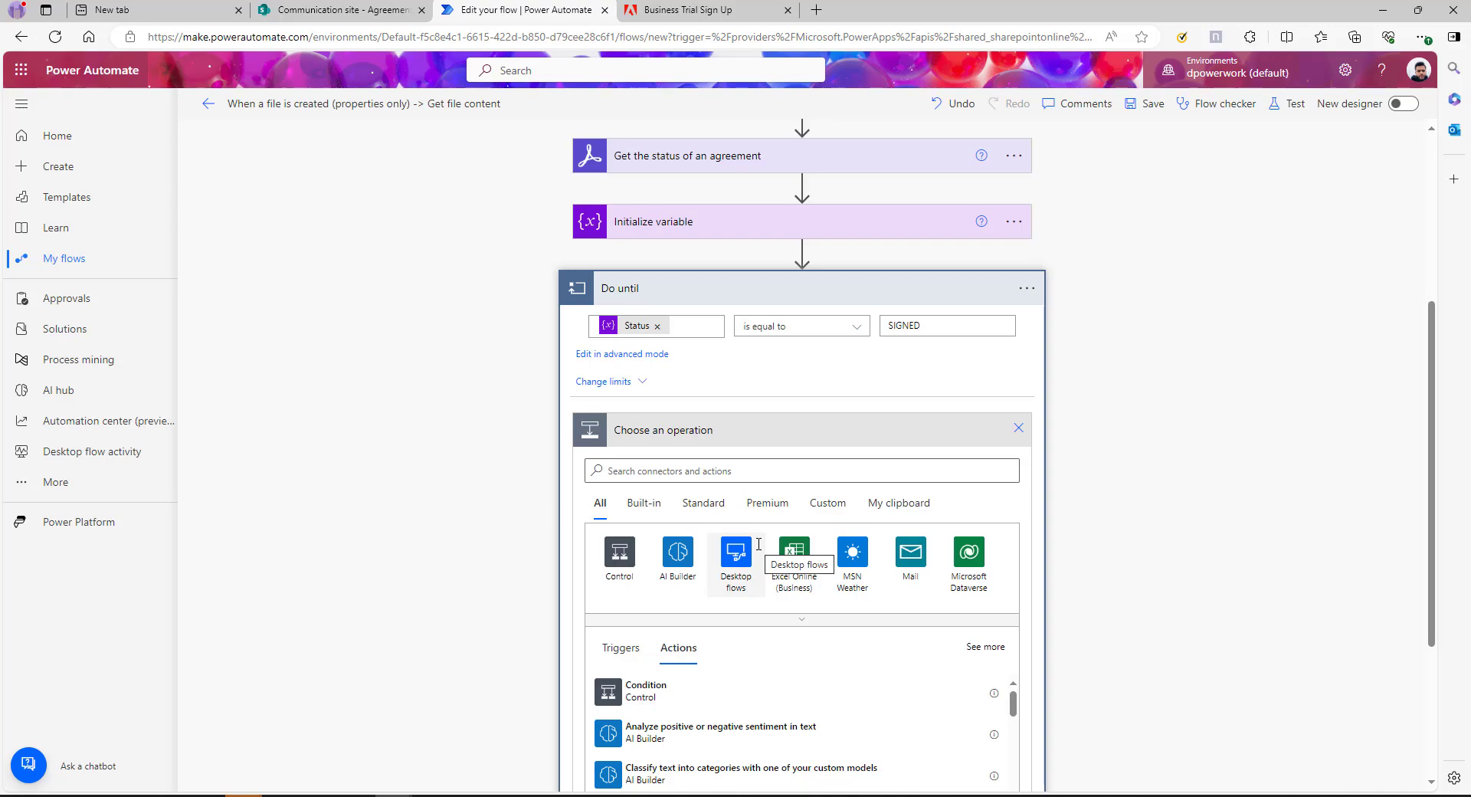
scroll(1100, 421, "up", 3)
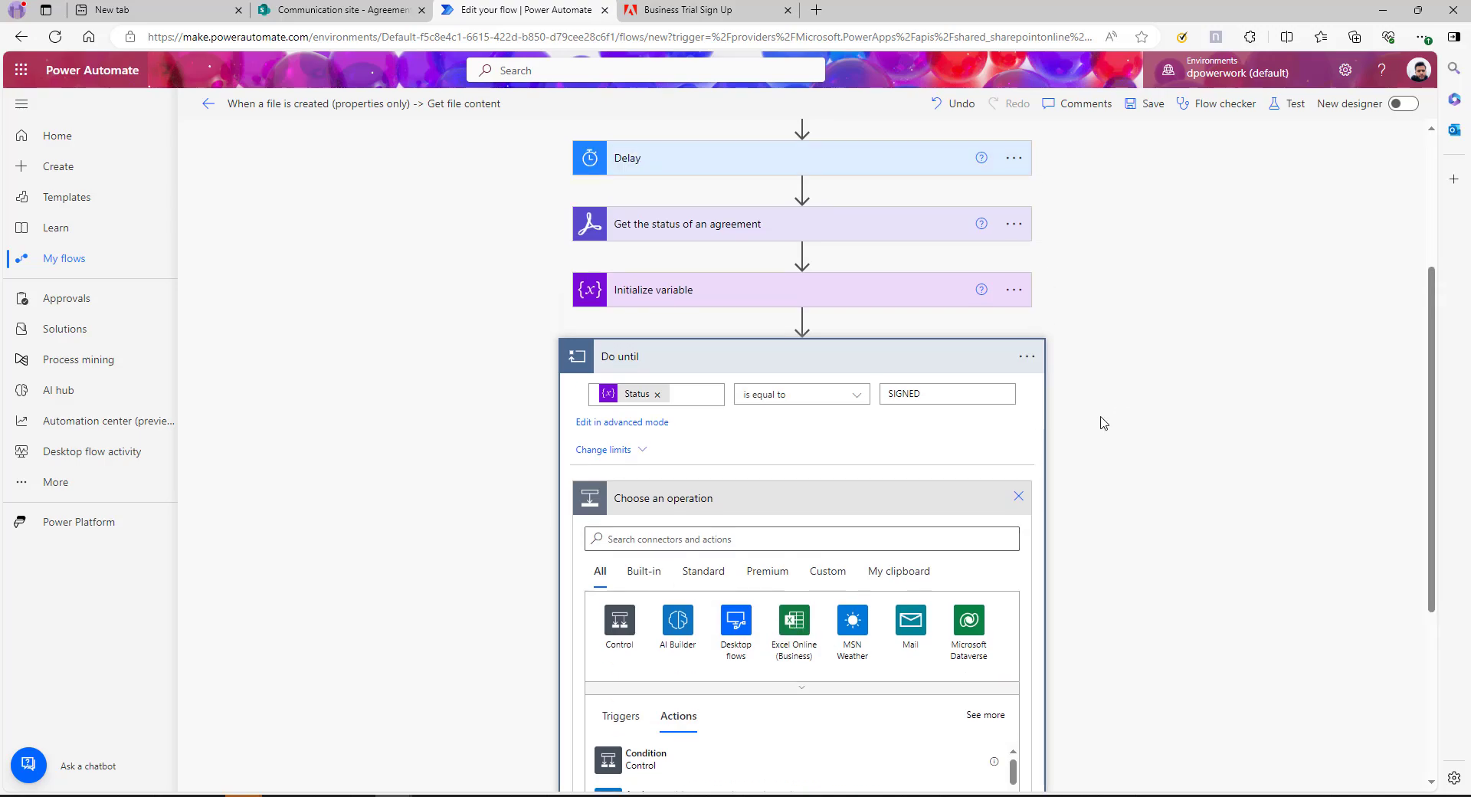
left_click(1027, 391)
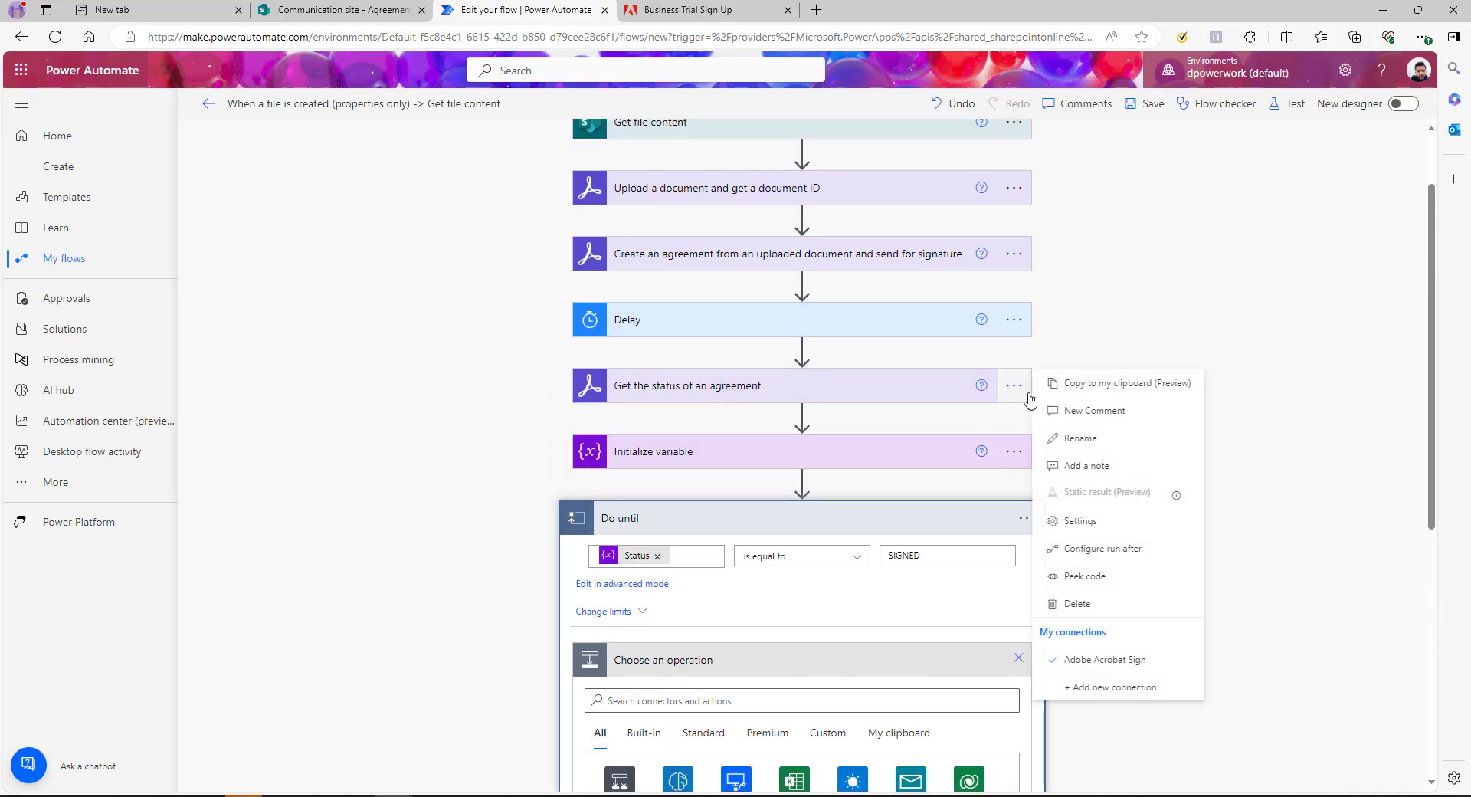
left_click(1126, 389)
scroll(818, 490, "down", 3)
left_click(899, 504)
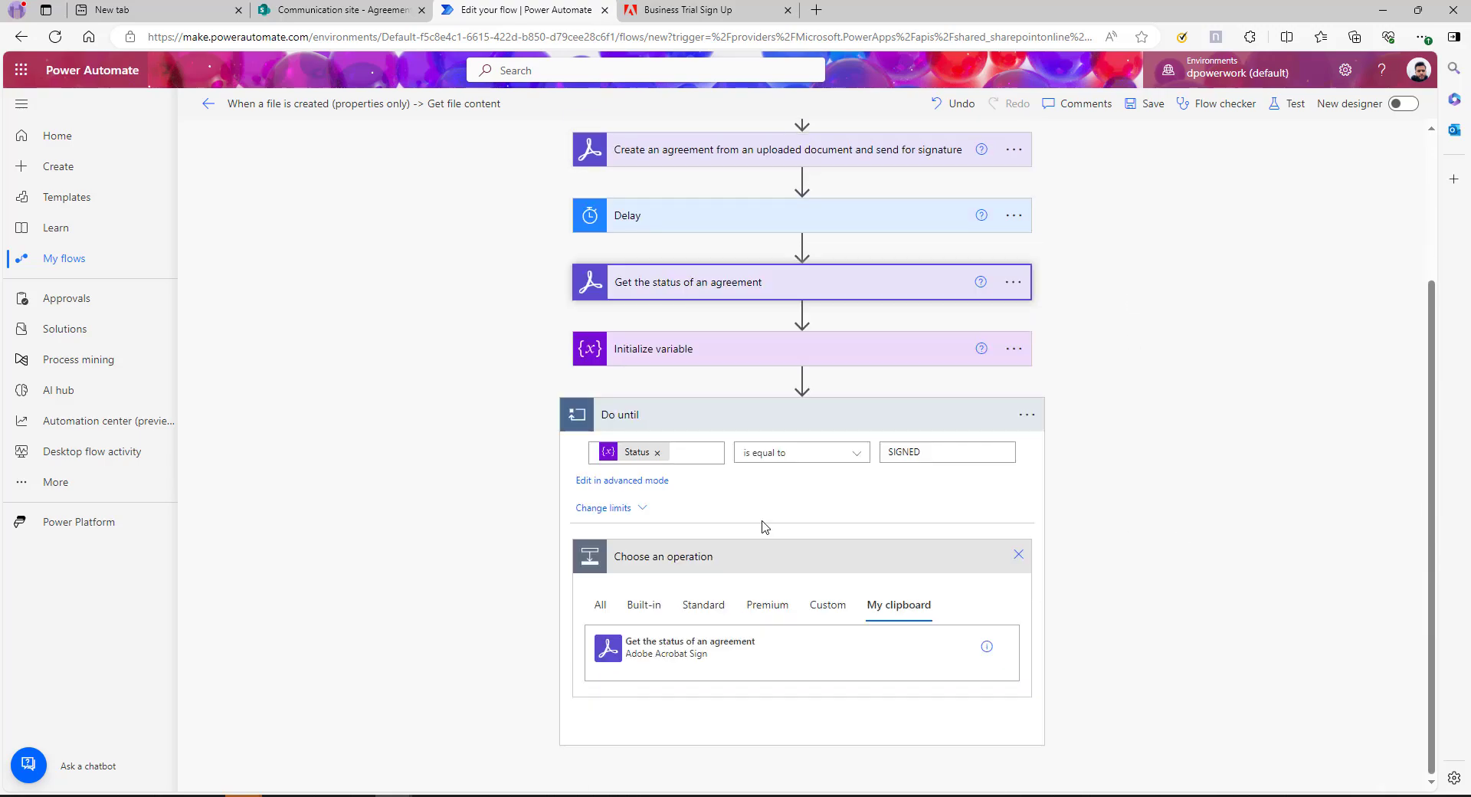
left_click(701, 636)
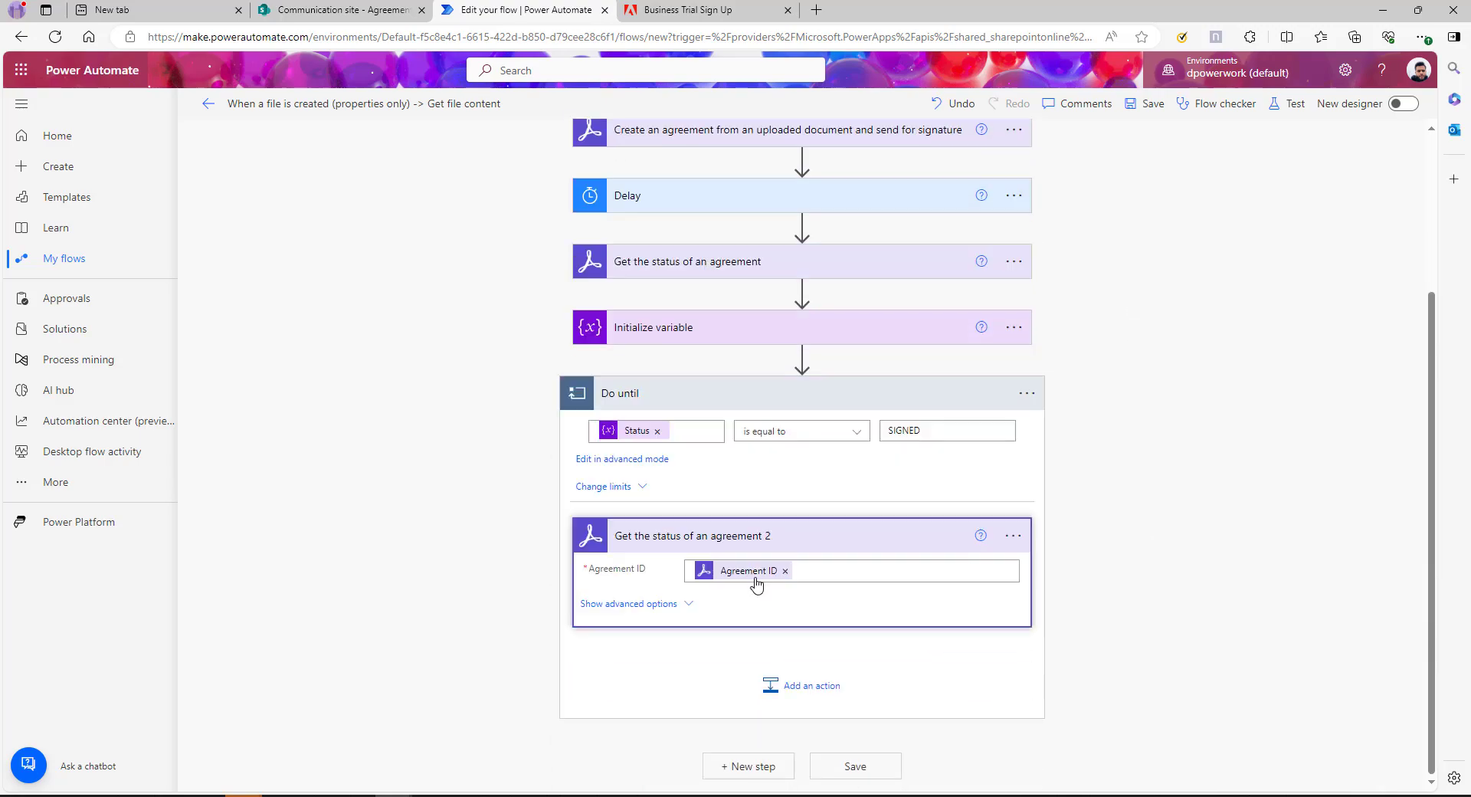
left_click(804, 685)
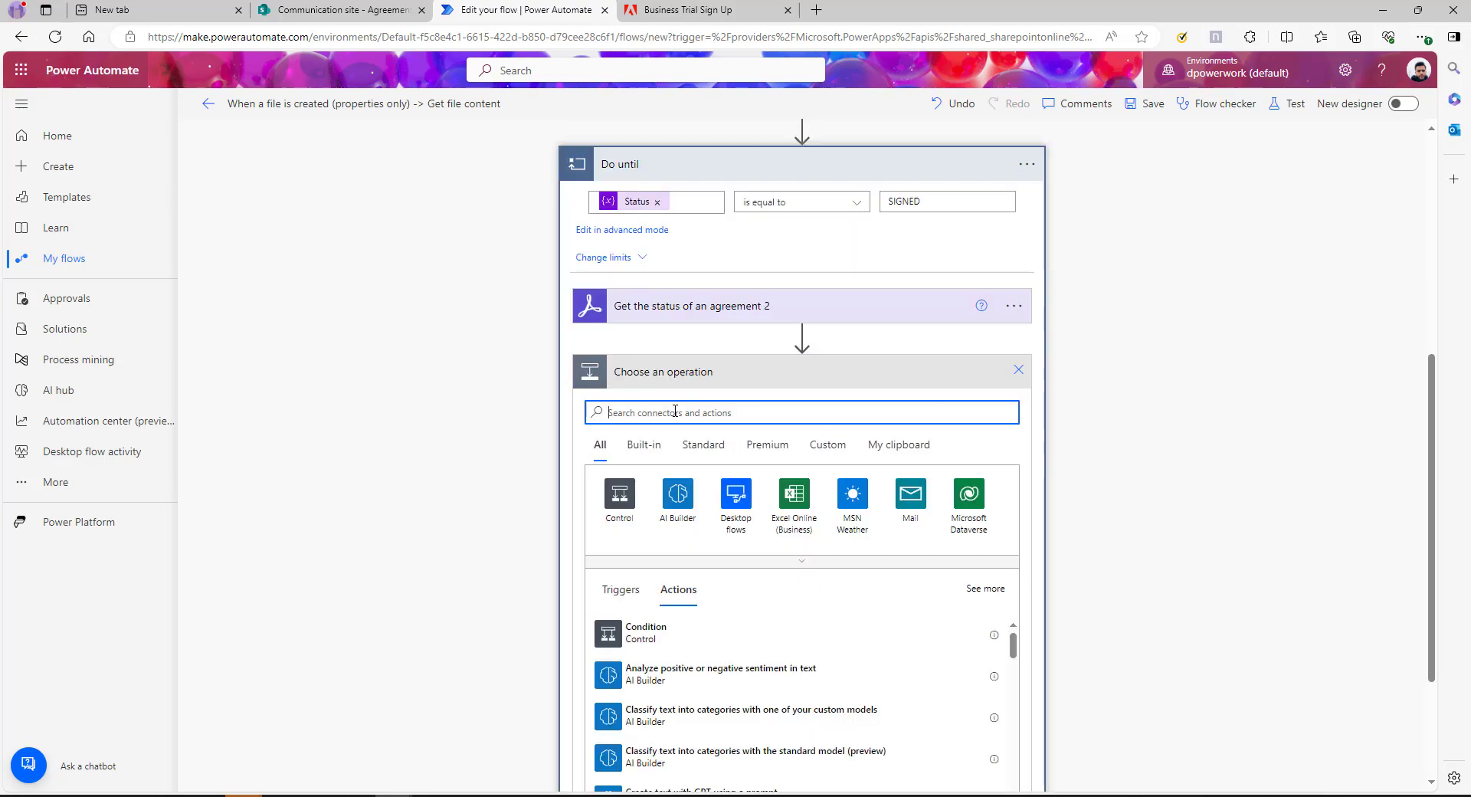
type("var")
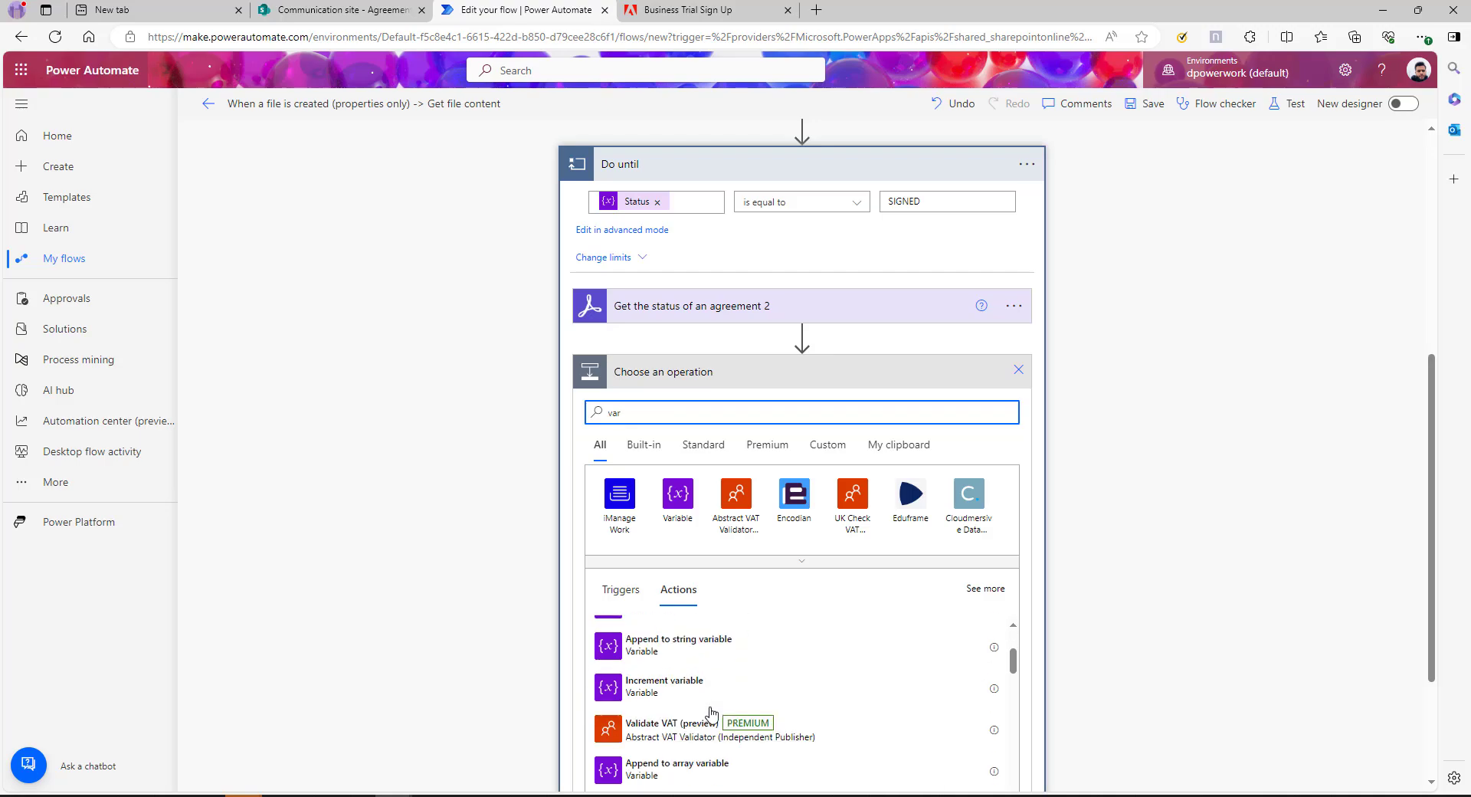
Add a Set variable step updating Status to the agreement's current Status value
left_click(652, 680)
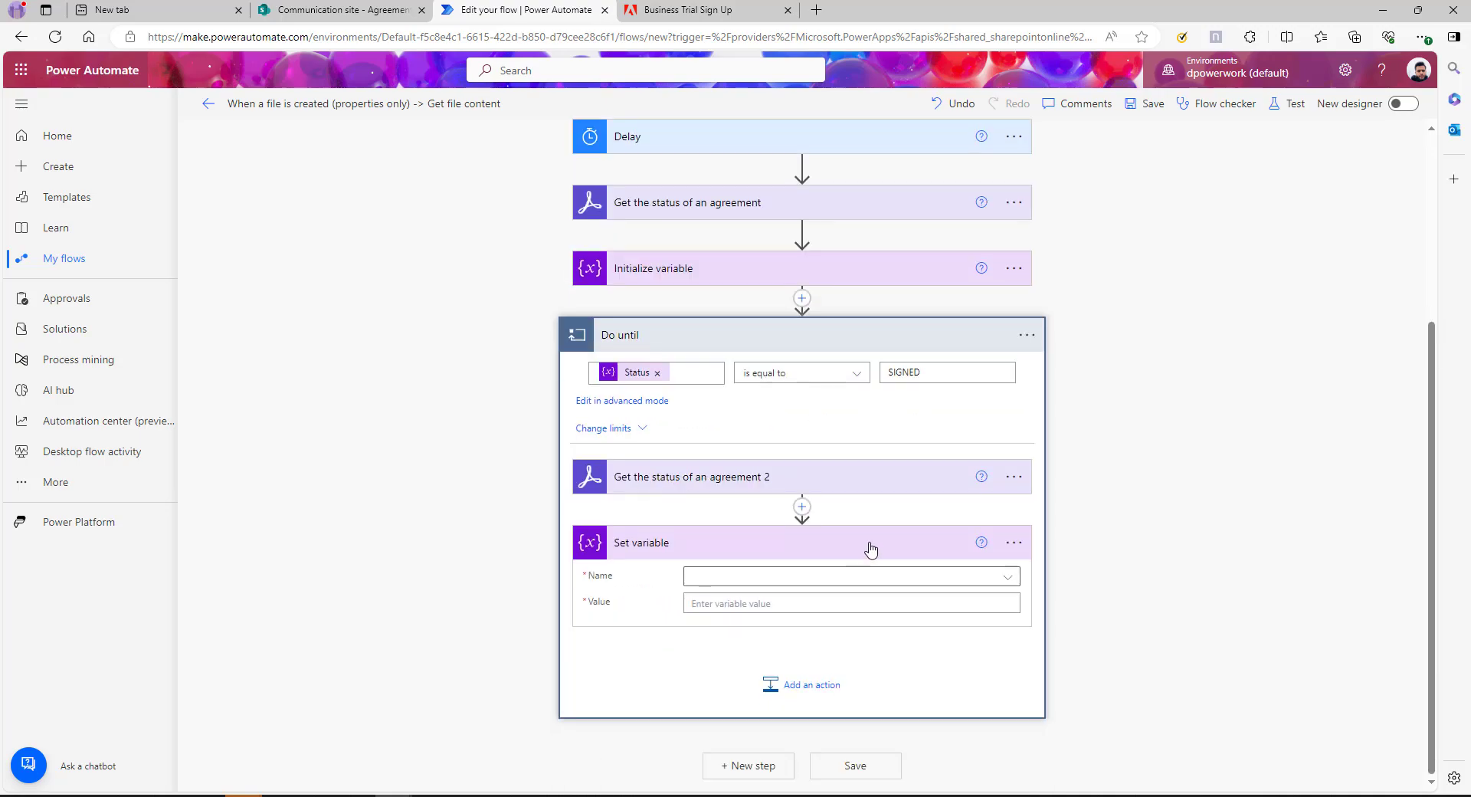
left_click(850, 577)
left_click(720, 632)
left_click(757, 605)
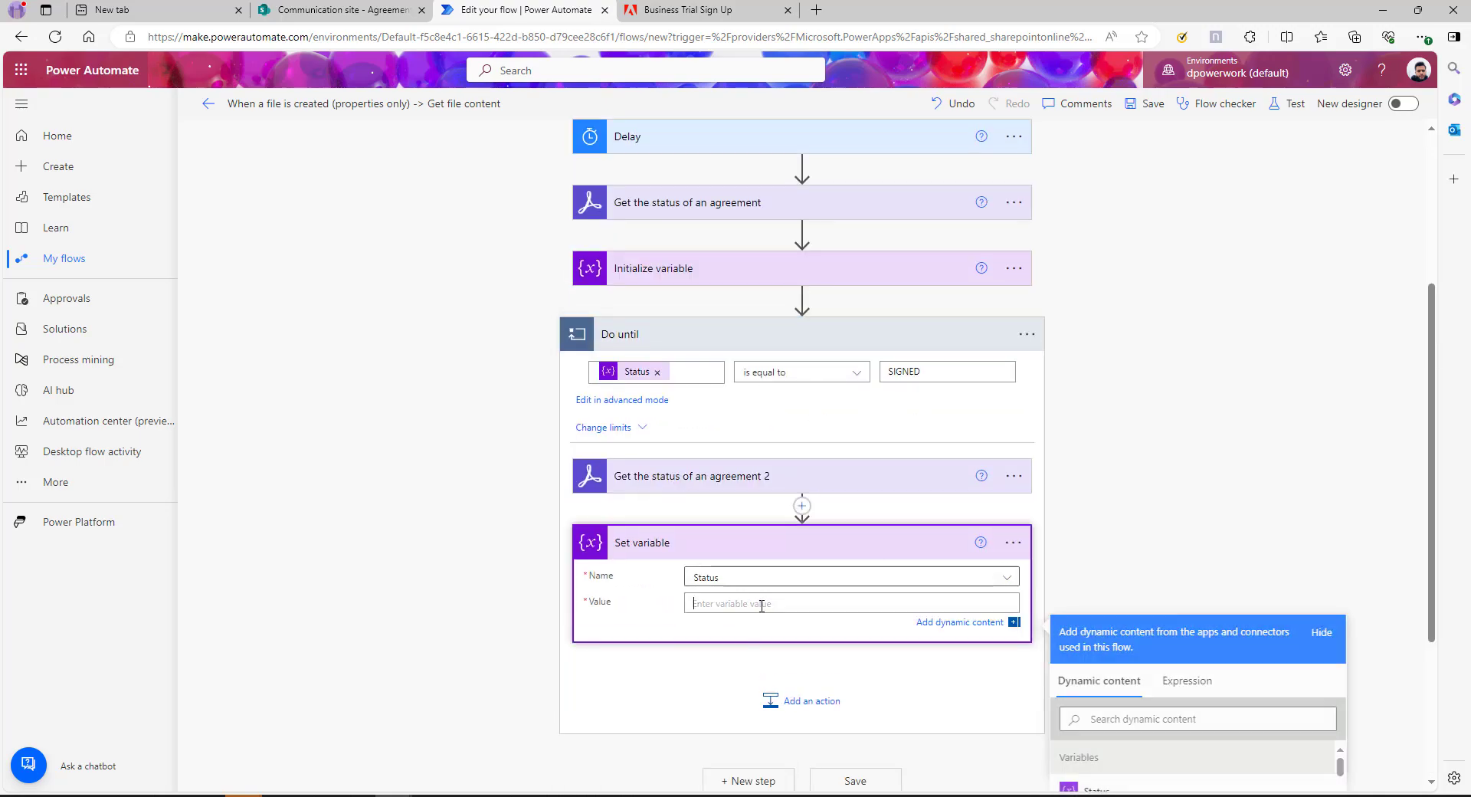
scroll(634, 494, "down", 3)
scroll(775, 478, "up", 2)
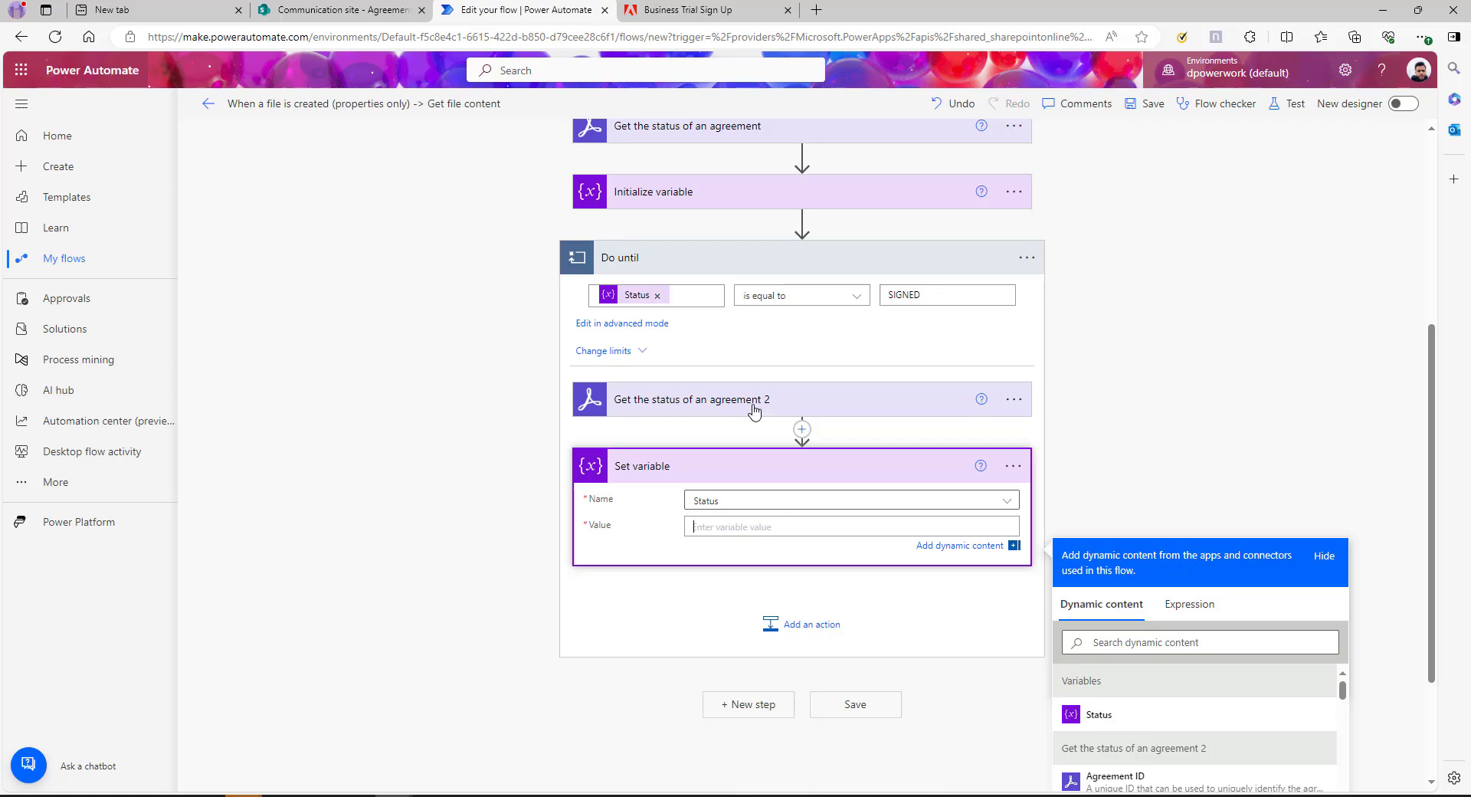
scroll(717, 412, "down", 2)
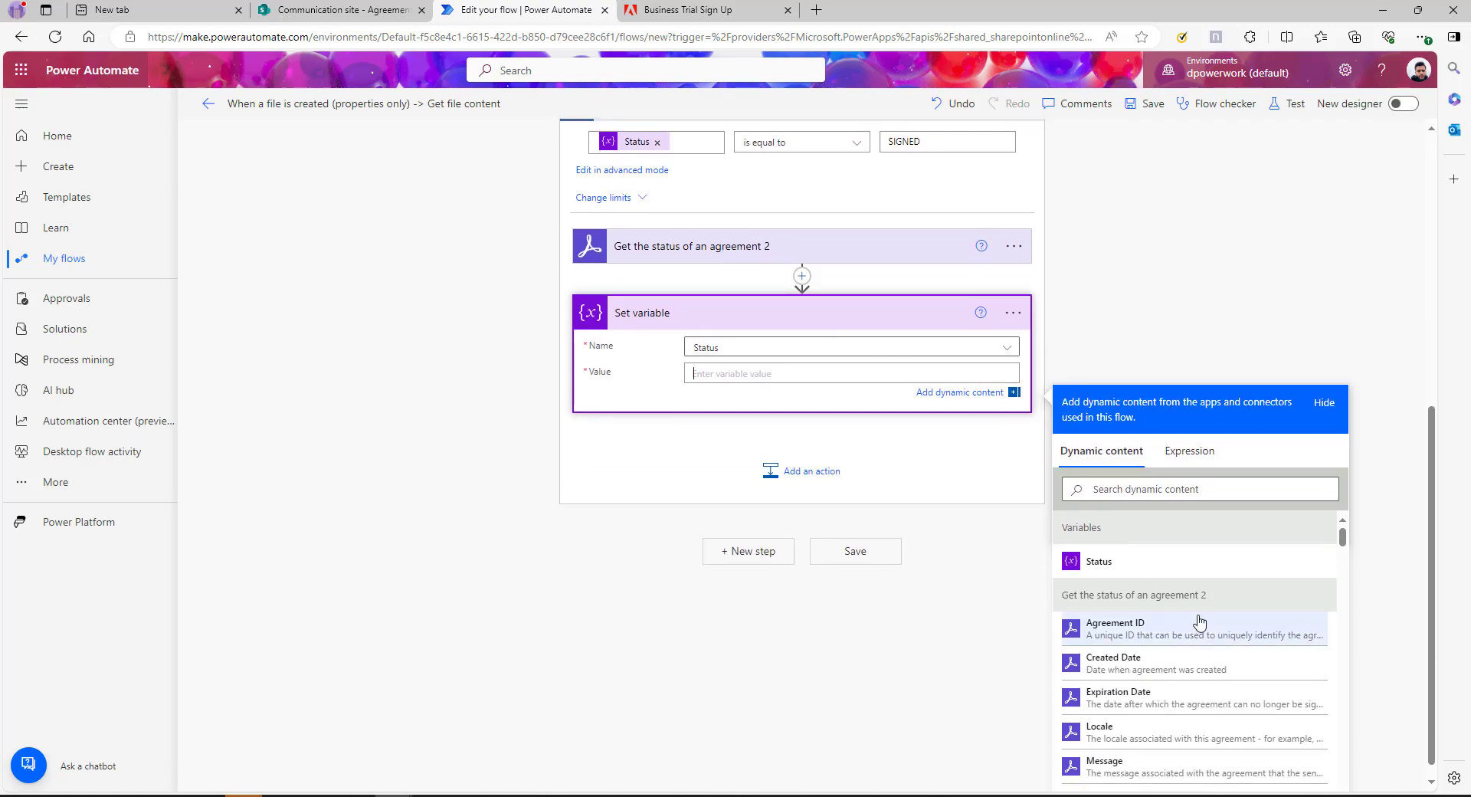
scroll(1146, 595, "down", 5)
left_click(1099, 667)
Add a Delay of 10 with the unit set to Second after Set variable
left_click(797, 475)
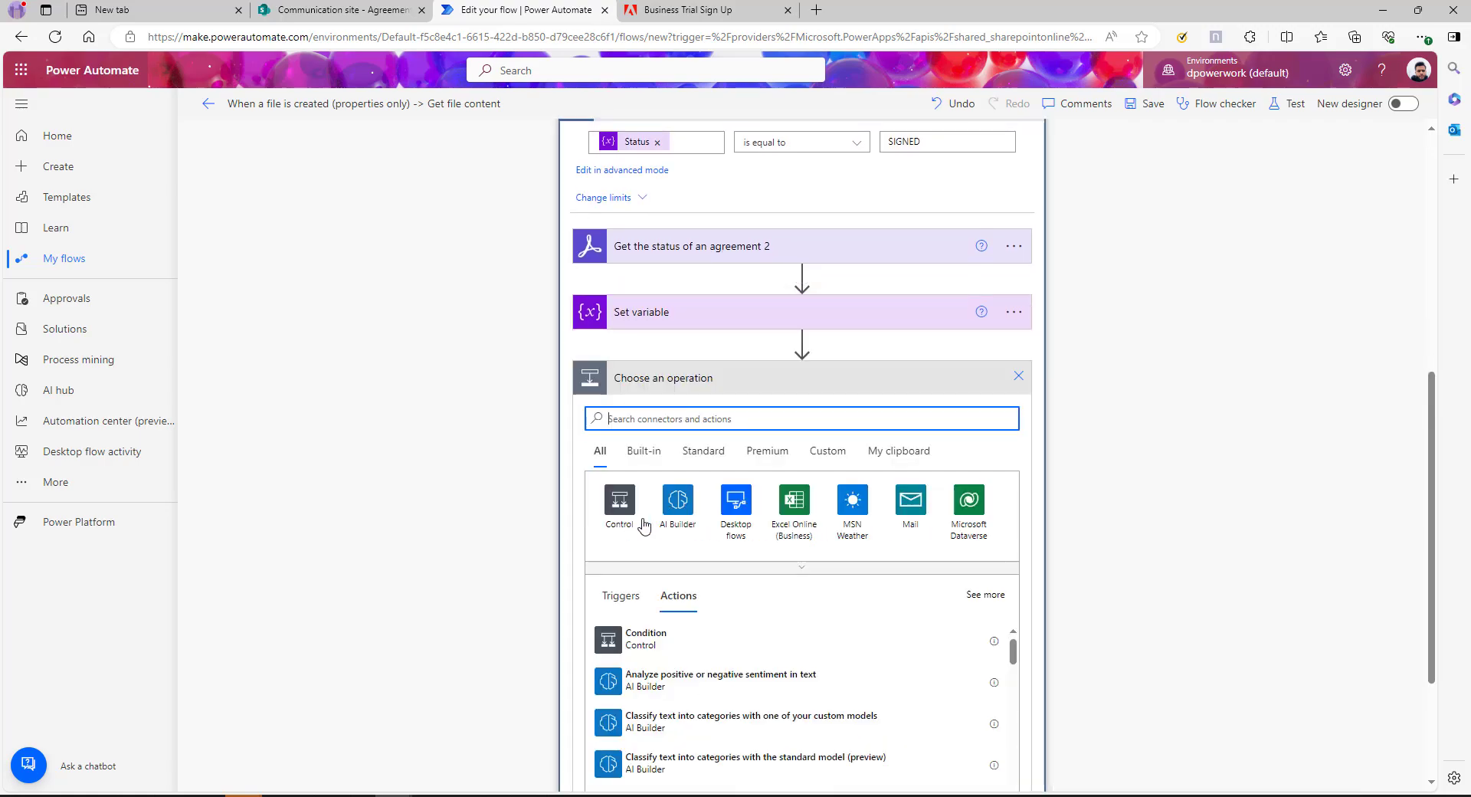
type("de")
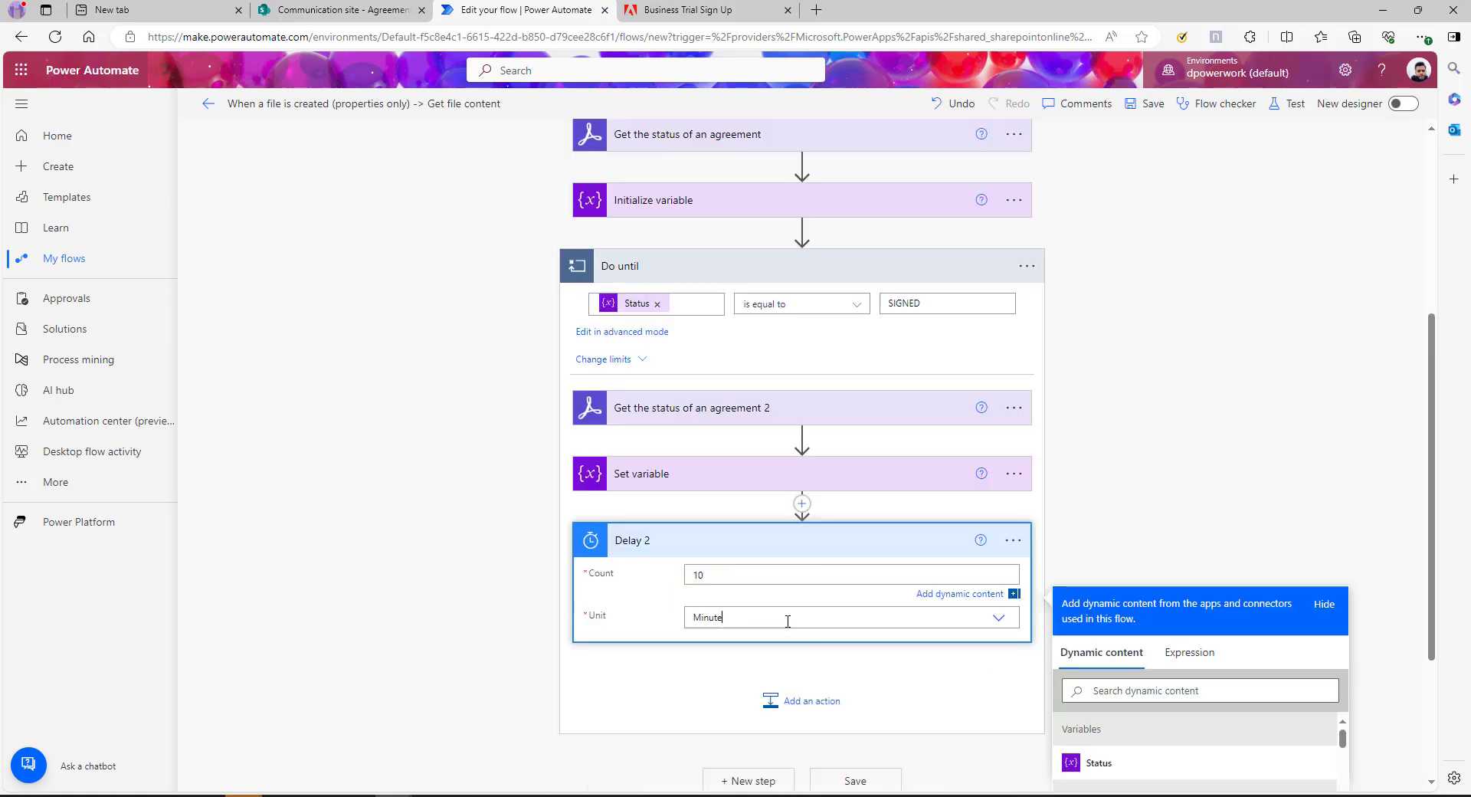
left_click(787, 620)
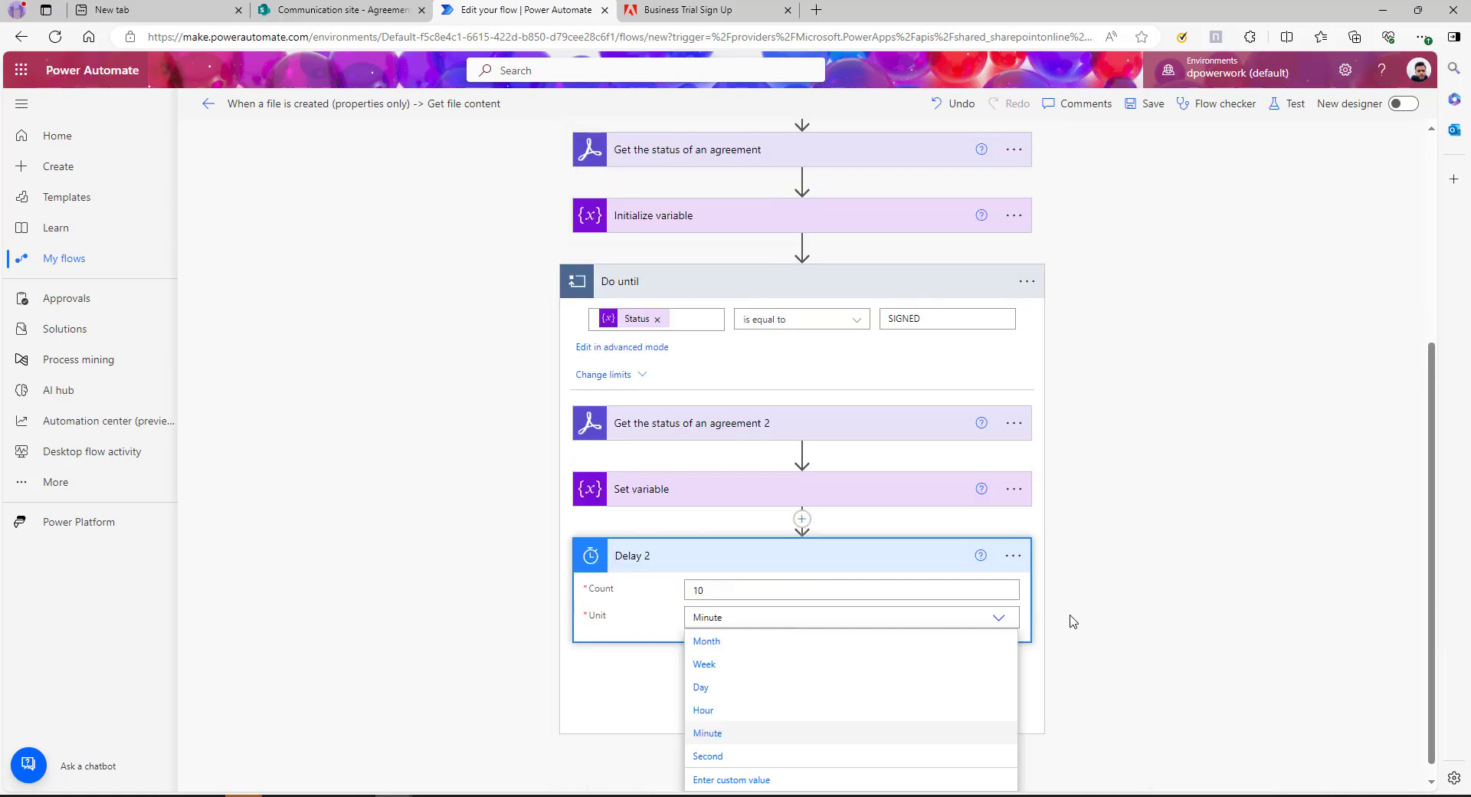
left_click(738, 757)
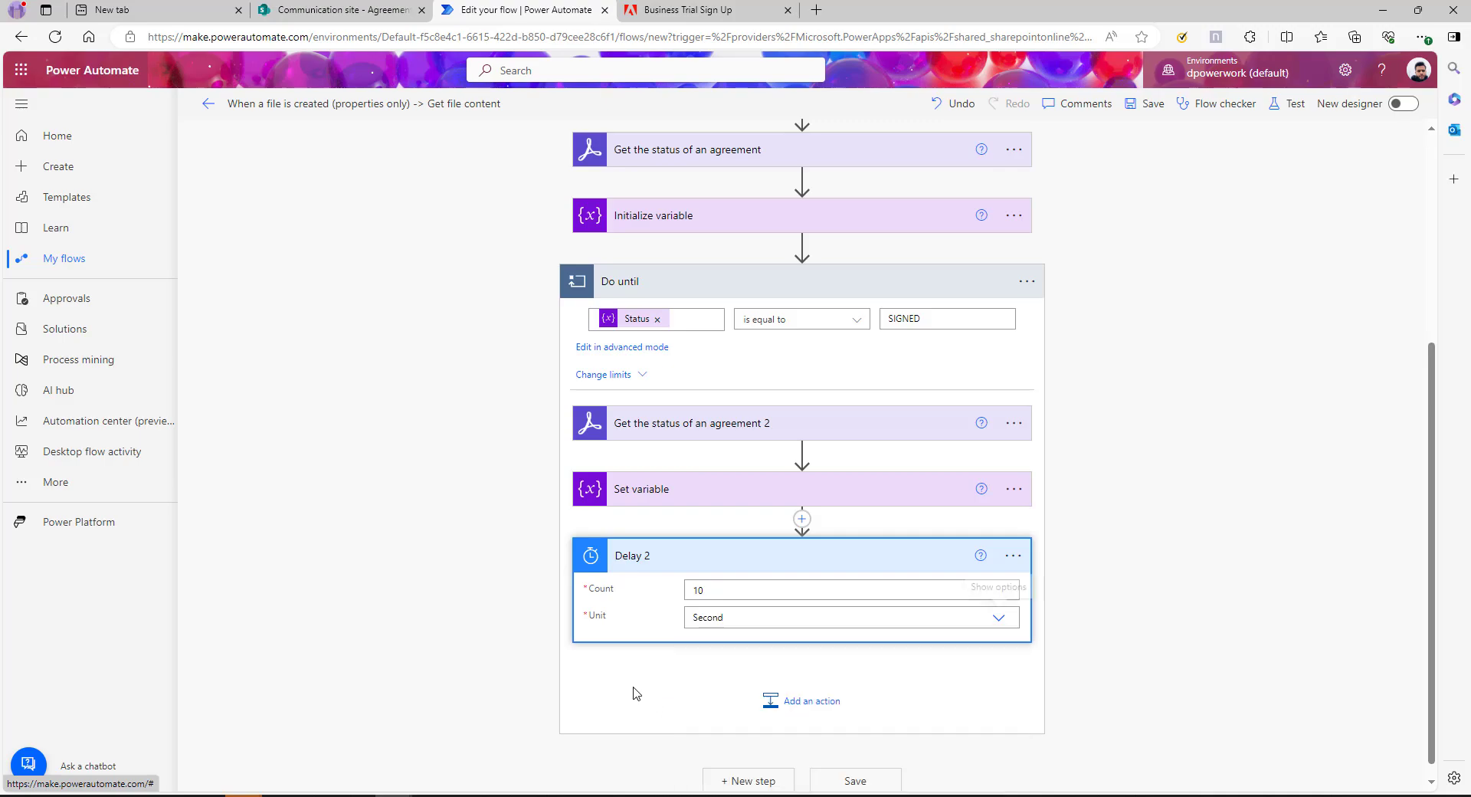
left_click(941, 671)
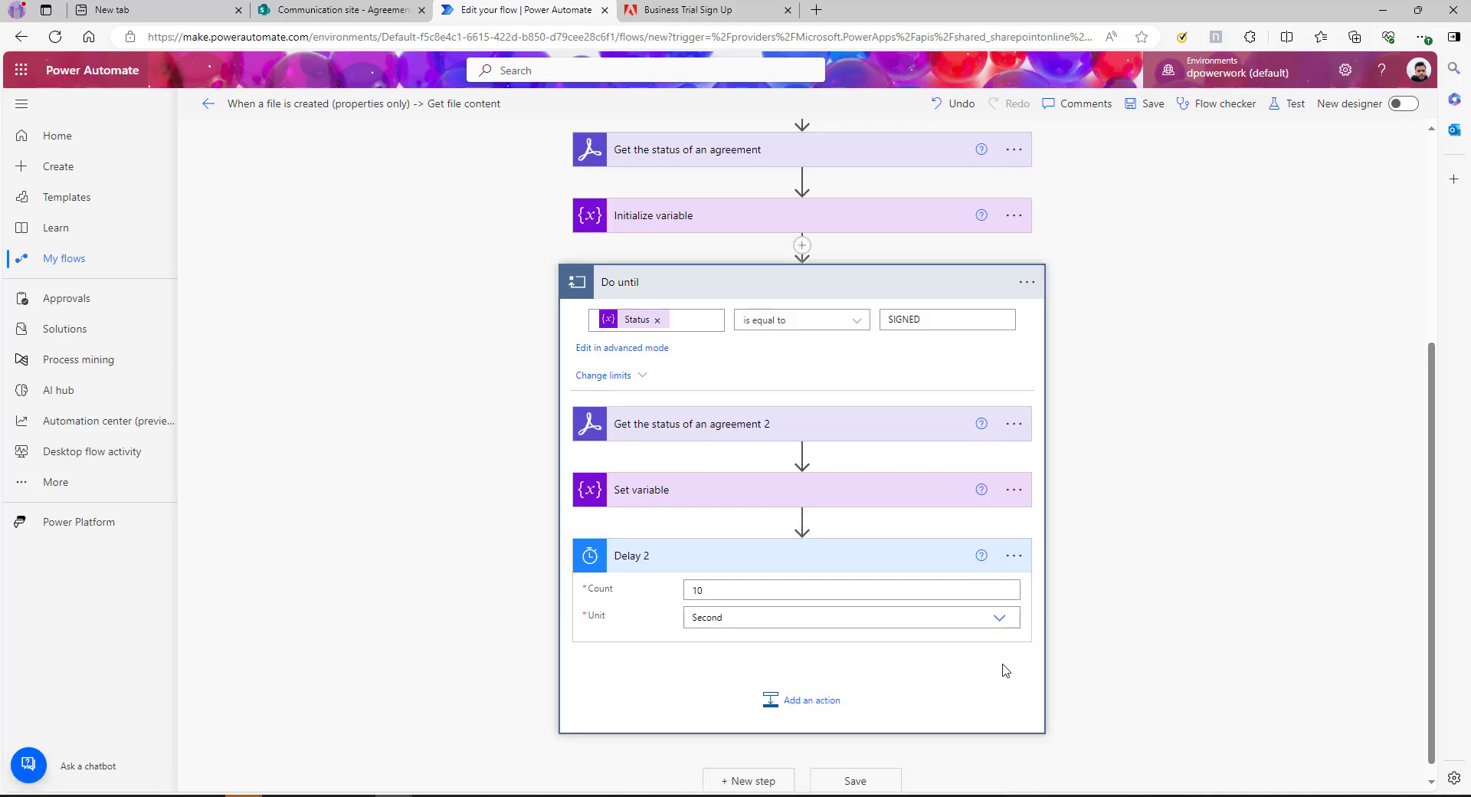
After the collapsed loop, add Adobe Sign's Get a PDF of a signed agreement using the status check's Agreement ID
left_click(699, 268)
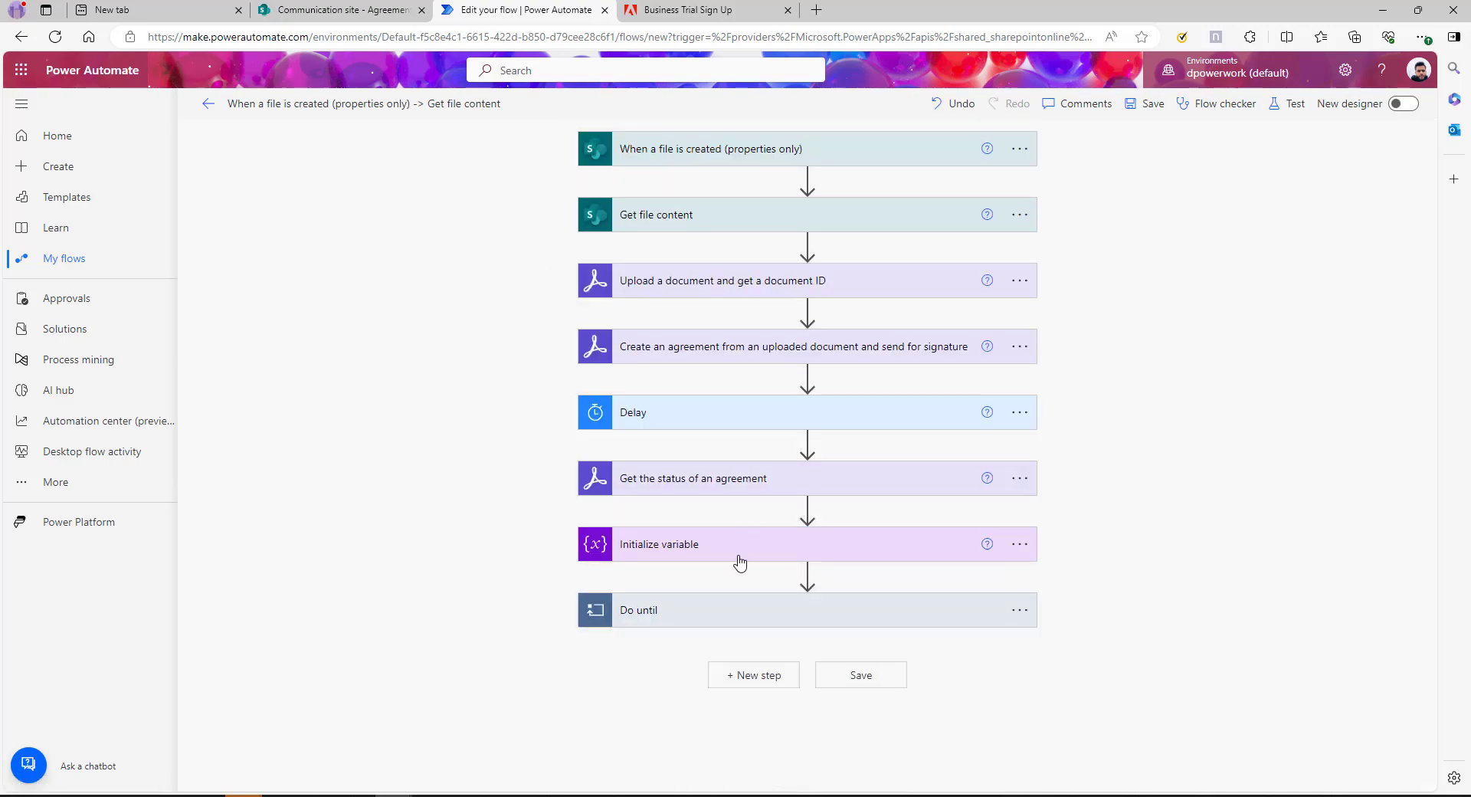
left_click(749, 680)
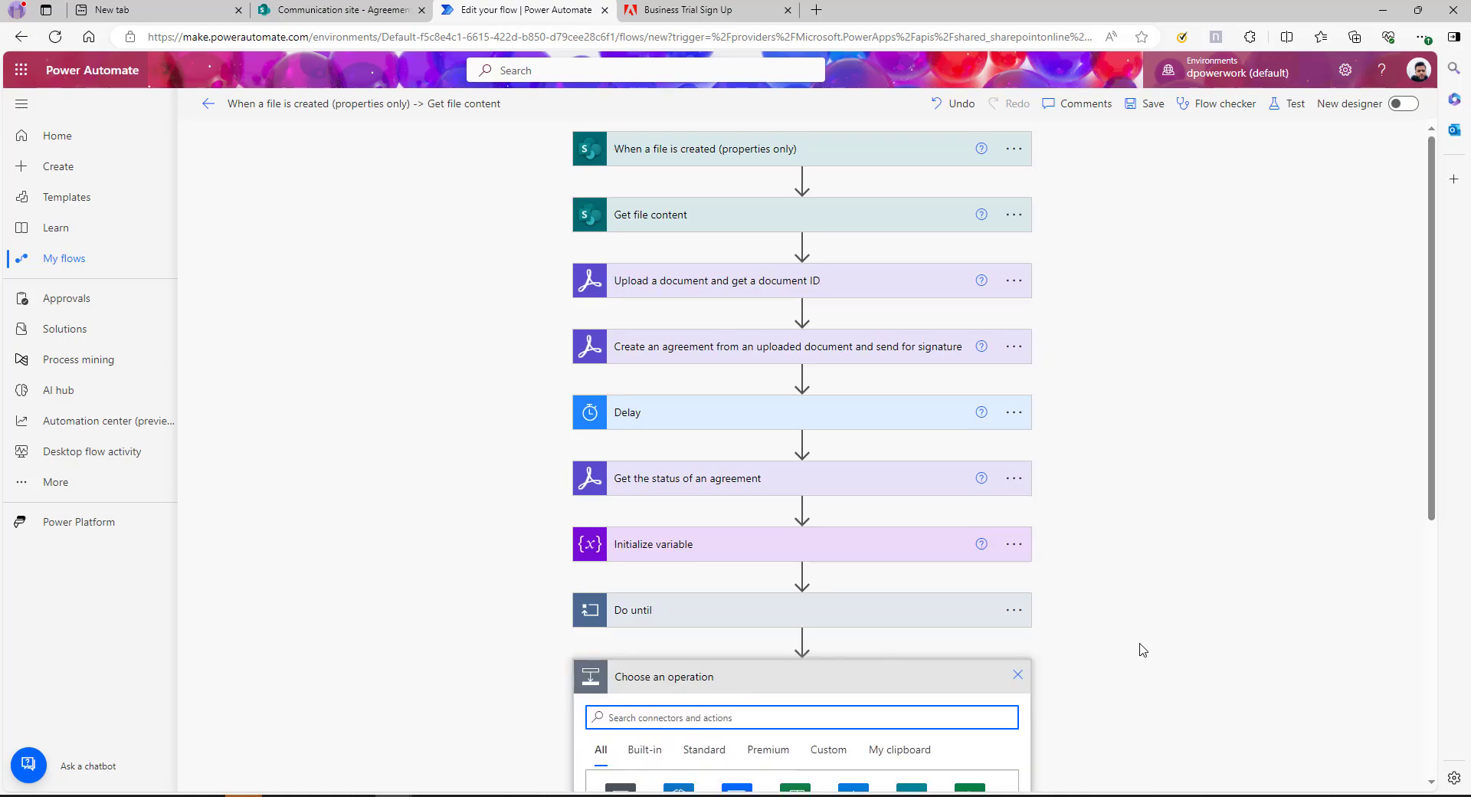
scroll(1142, 650, "down", 4)
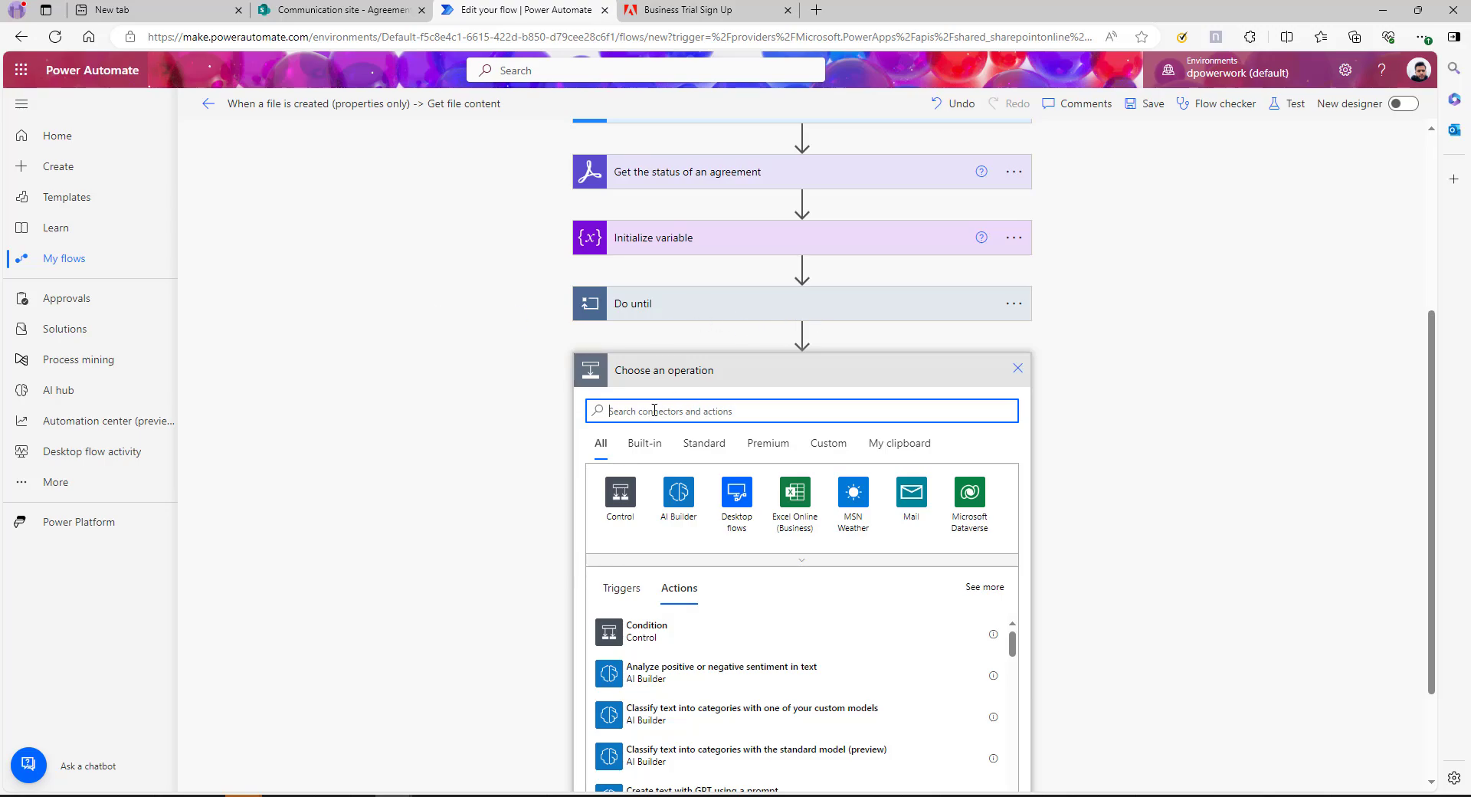
type("adobe")
left_click(678, 491)
type("ge")
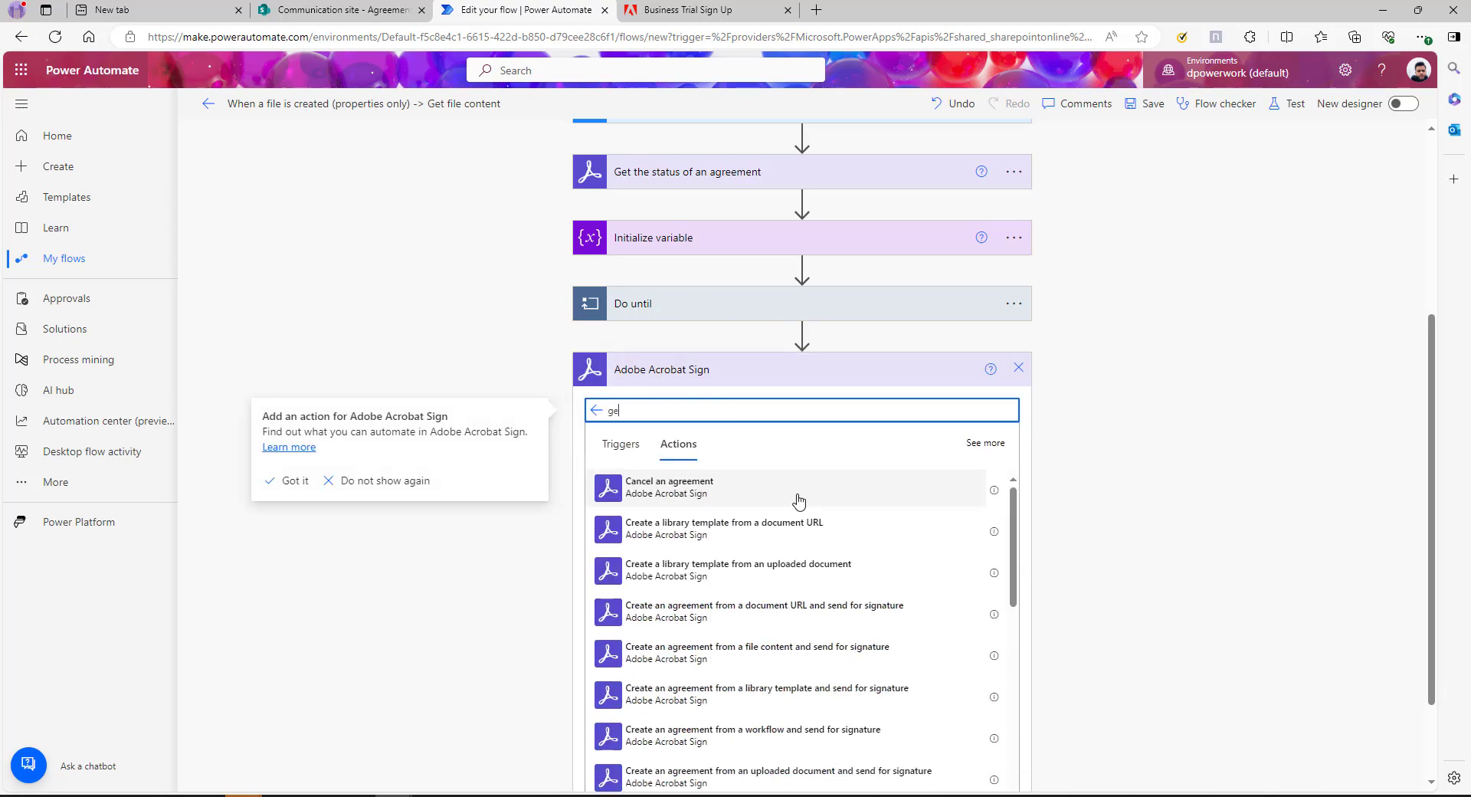
type("t pdf")
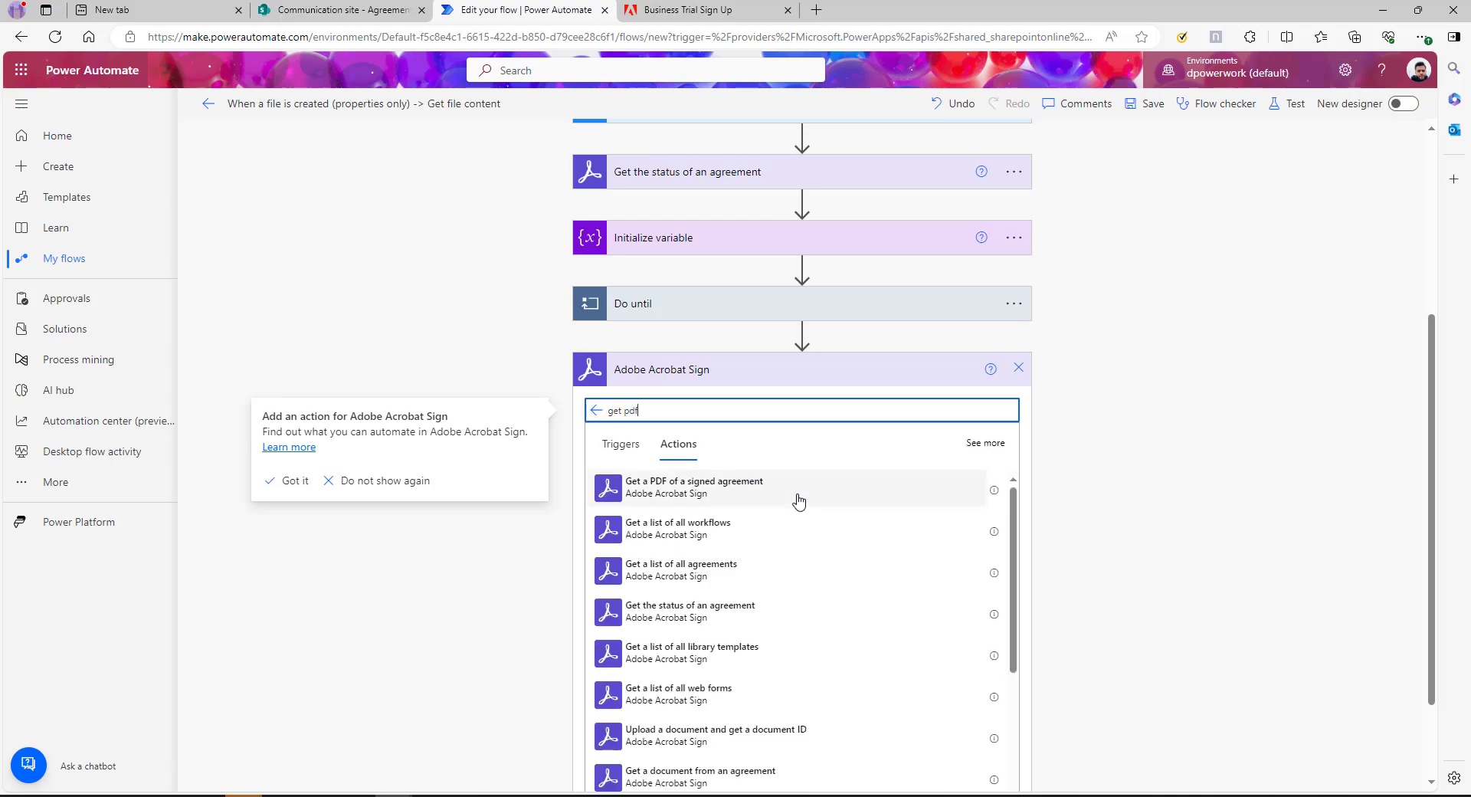
left_click(673, 487)
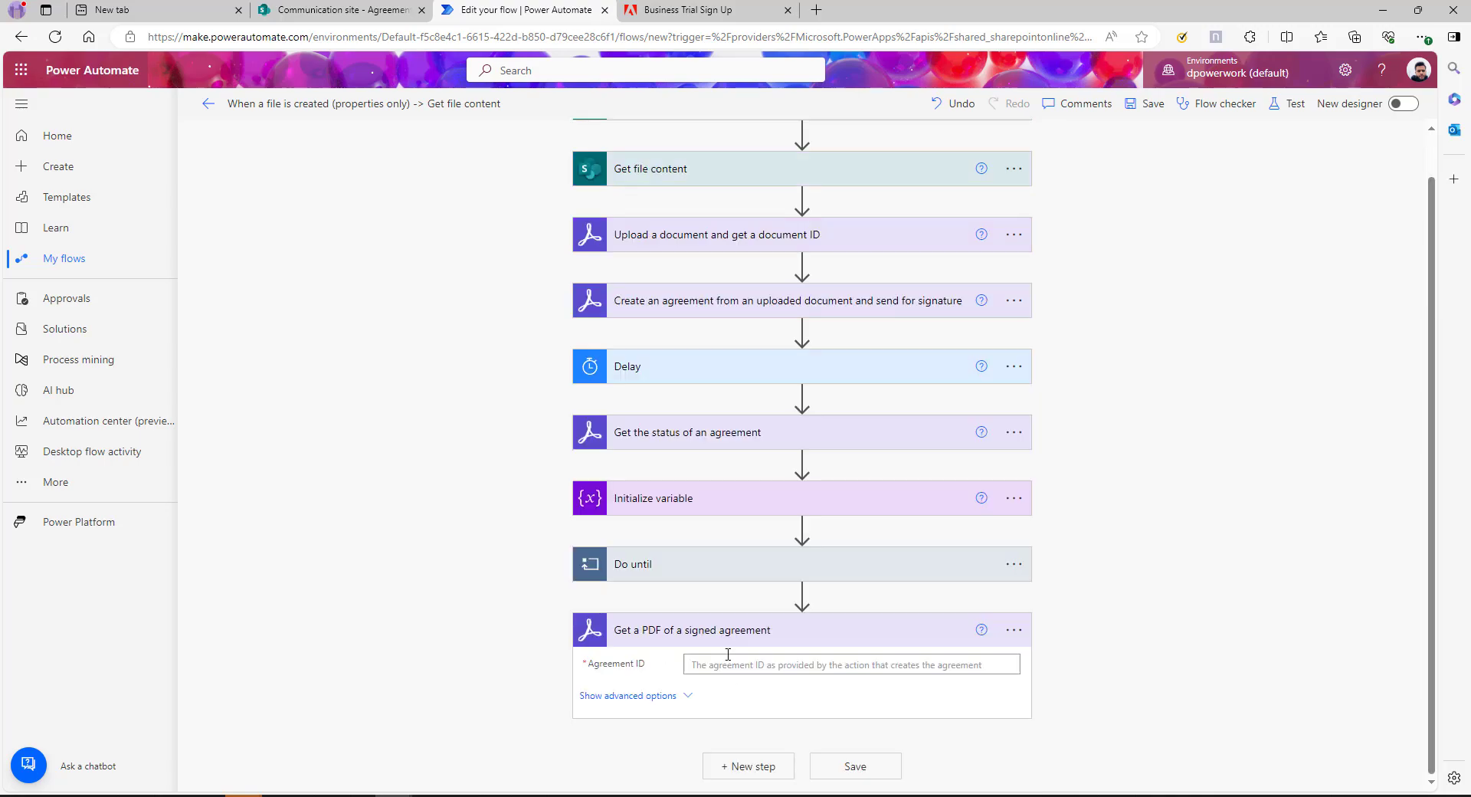
left_click(739, 668)
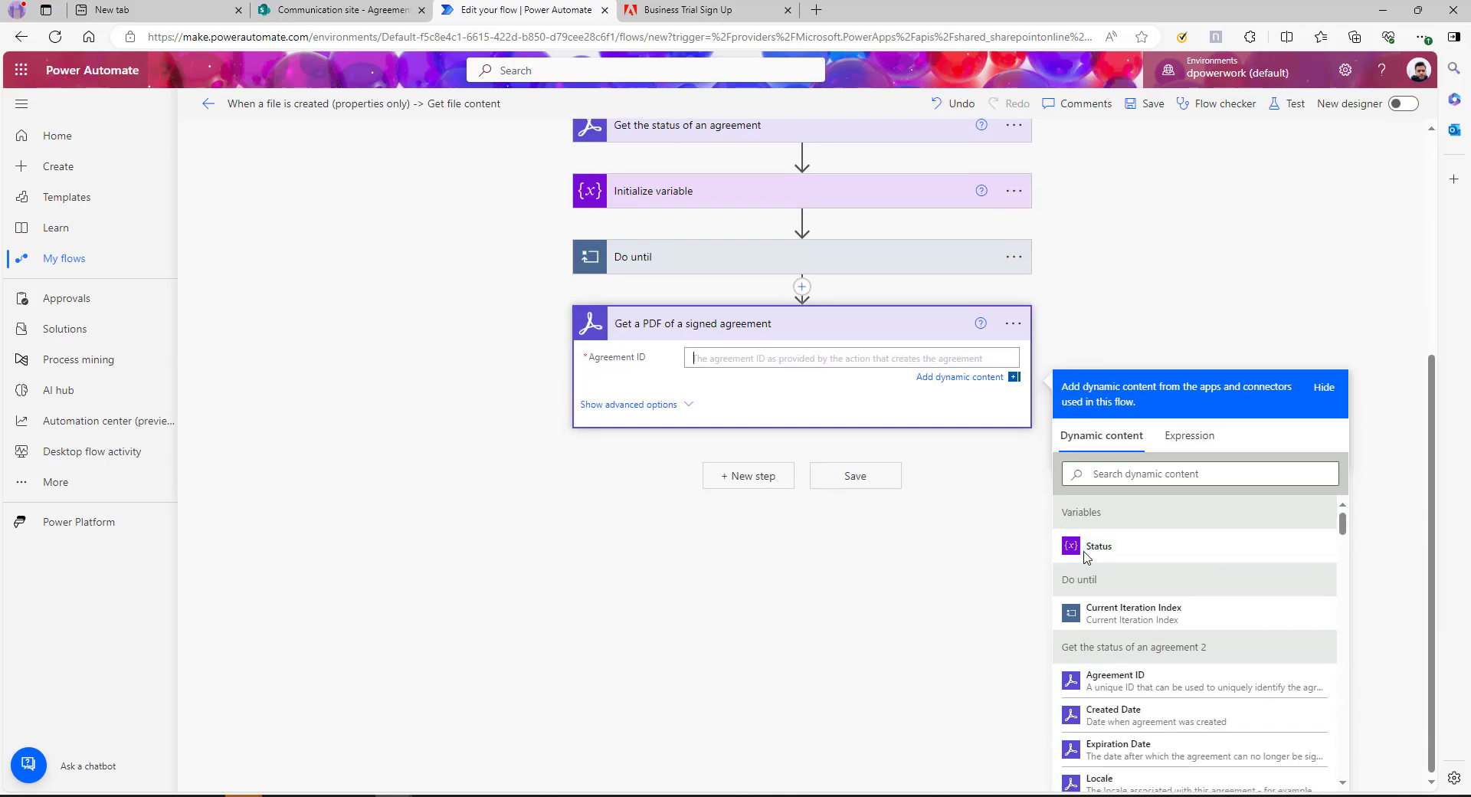
scroll(1128, 648, "down", 1)
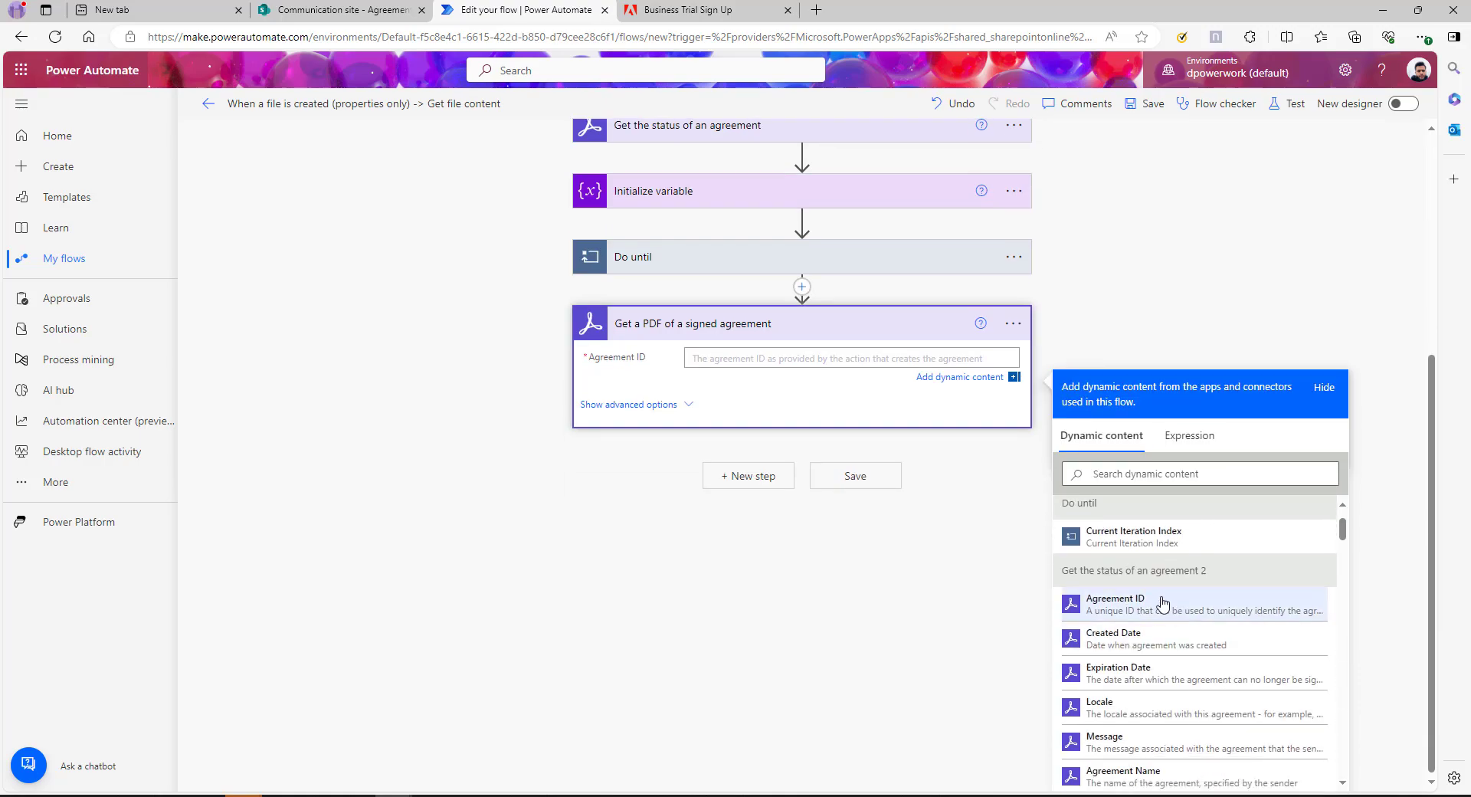
left_click(1115, 604)
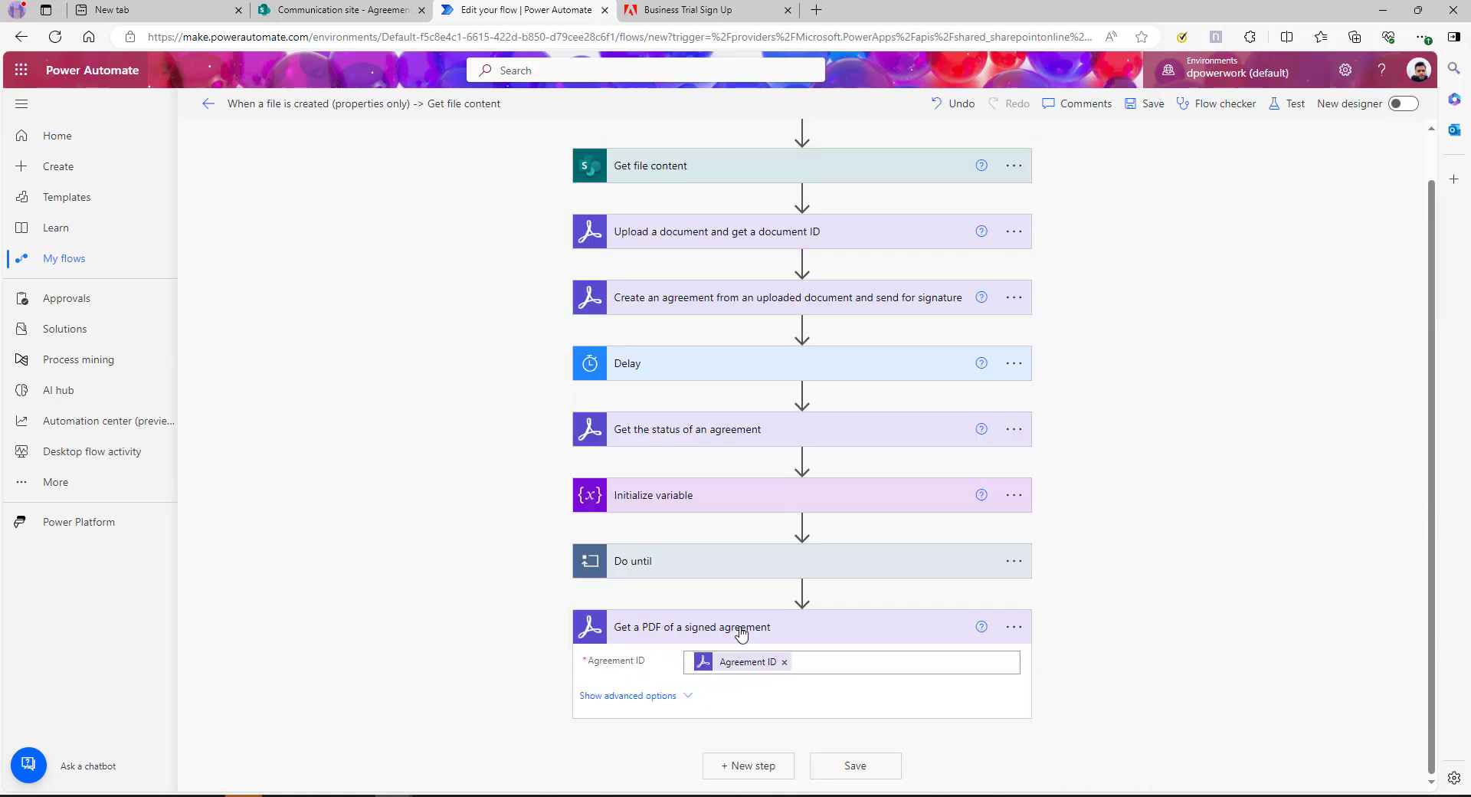
scroll(1144, 590, "up", 1)
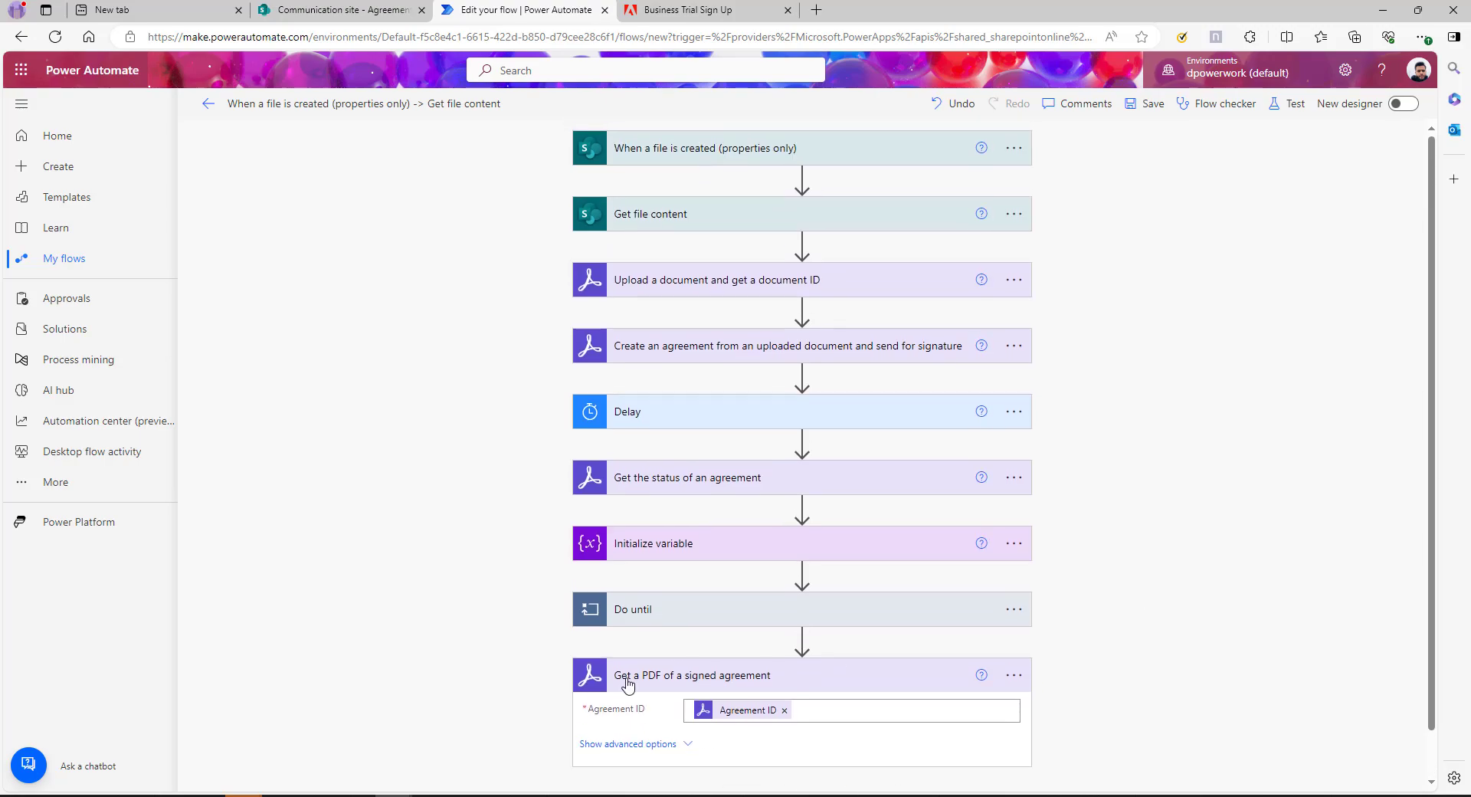
scroll(792, 745, "down", 1)
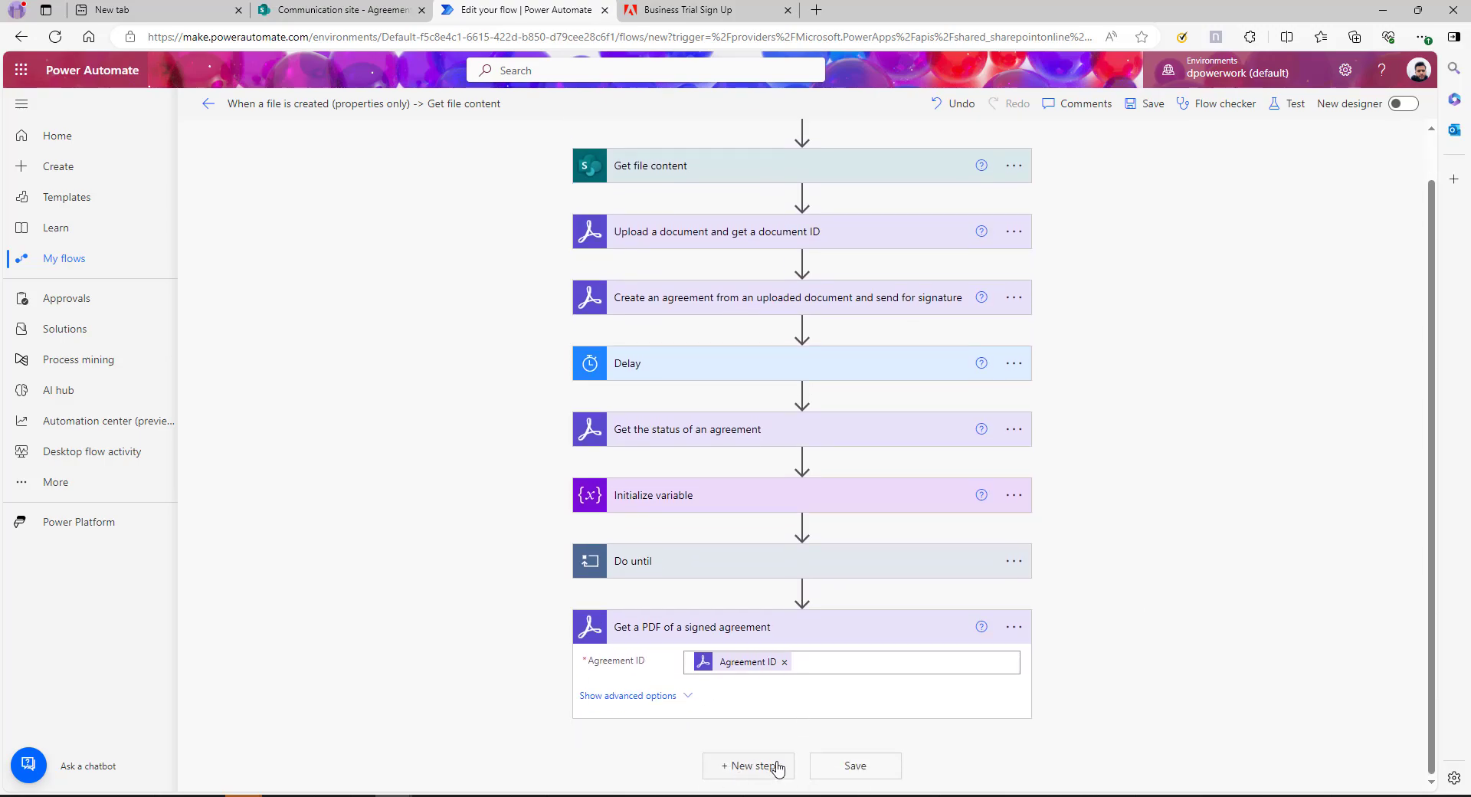
Add a SharePoint Create file action targeting the Communication site and the /Approval folder
left_click(772, 764)
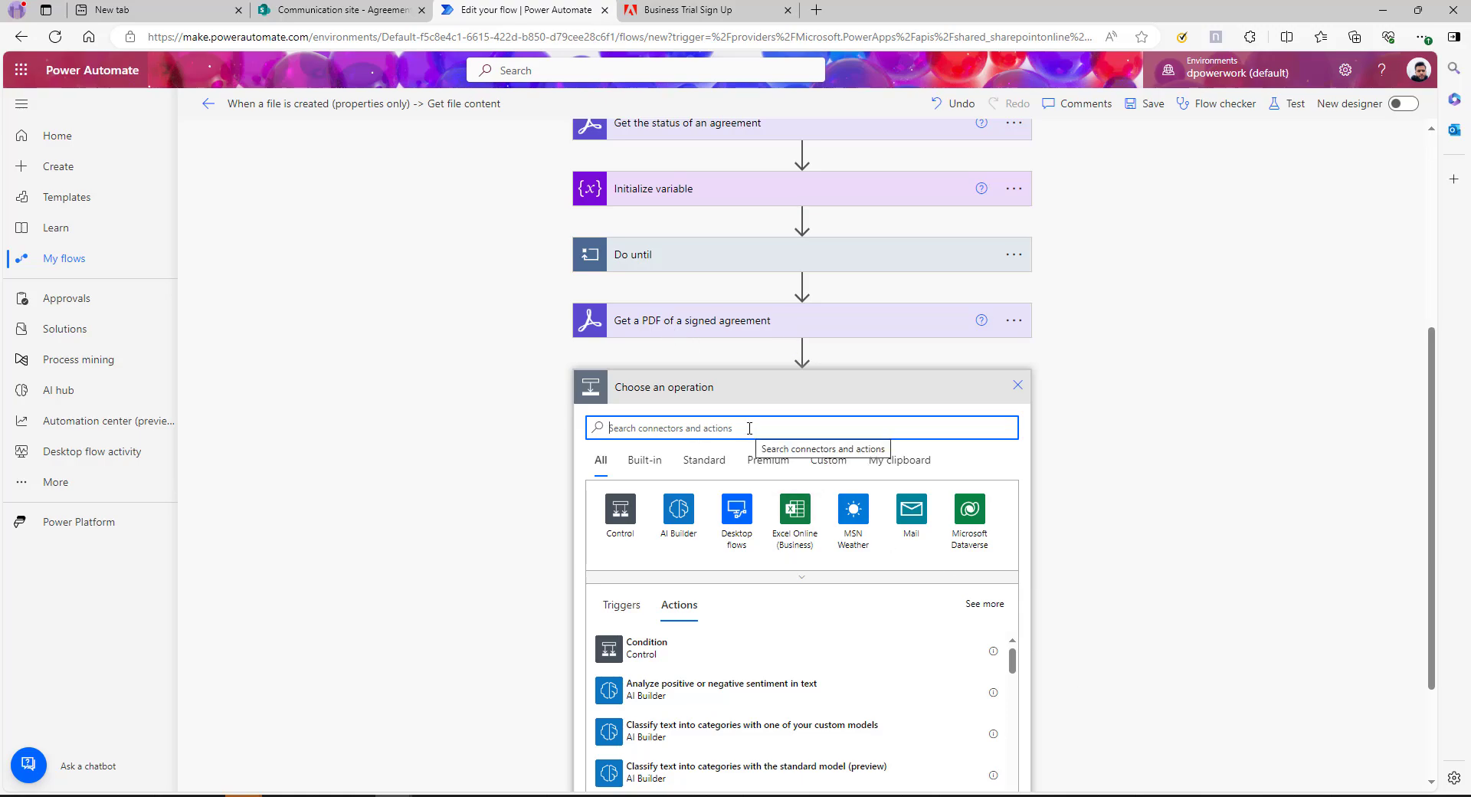
type("share")
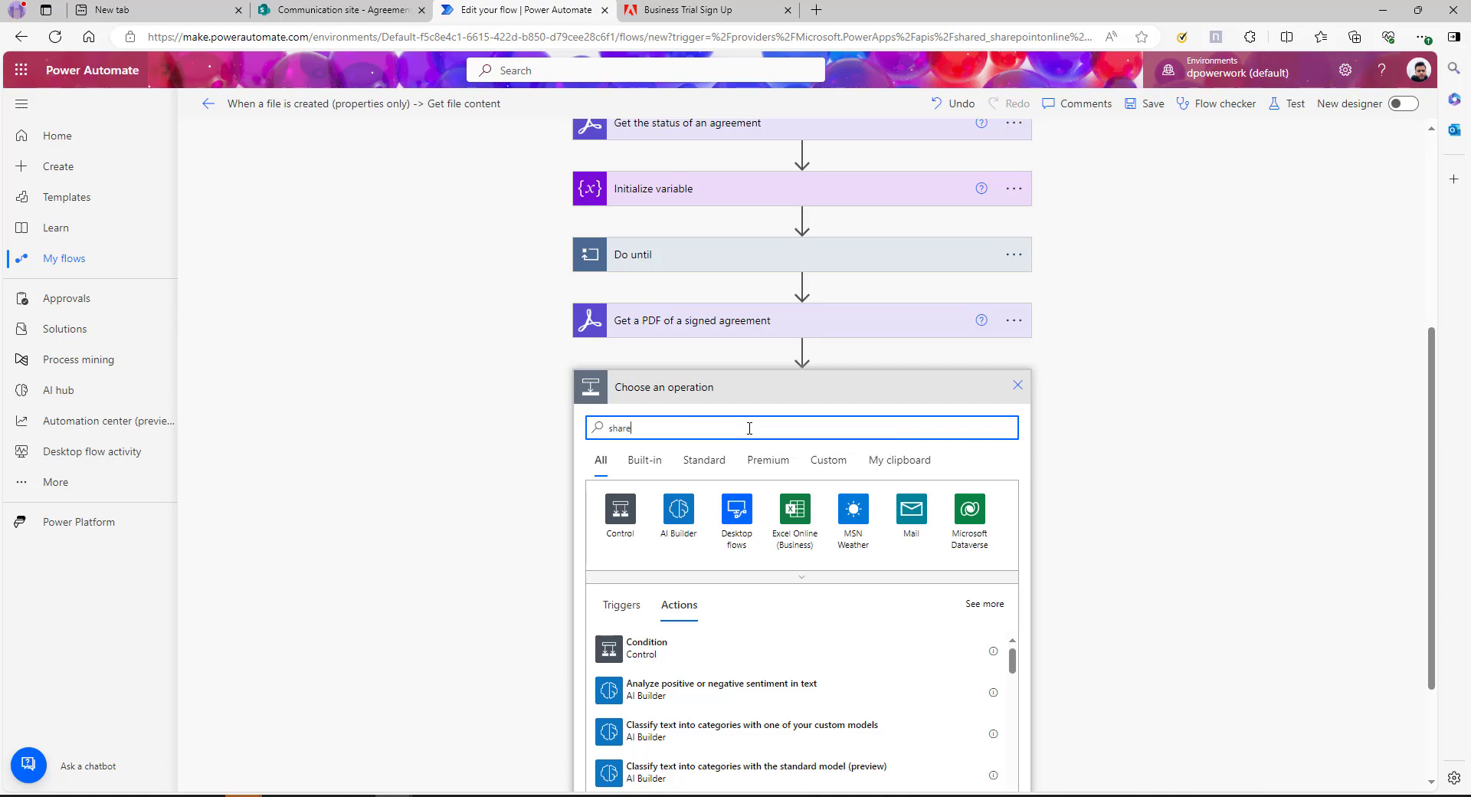
type("point")
left_click(620, 509)
left_click(643, 491)
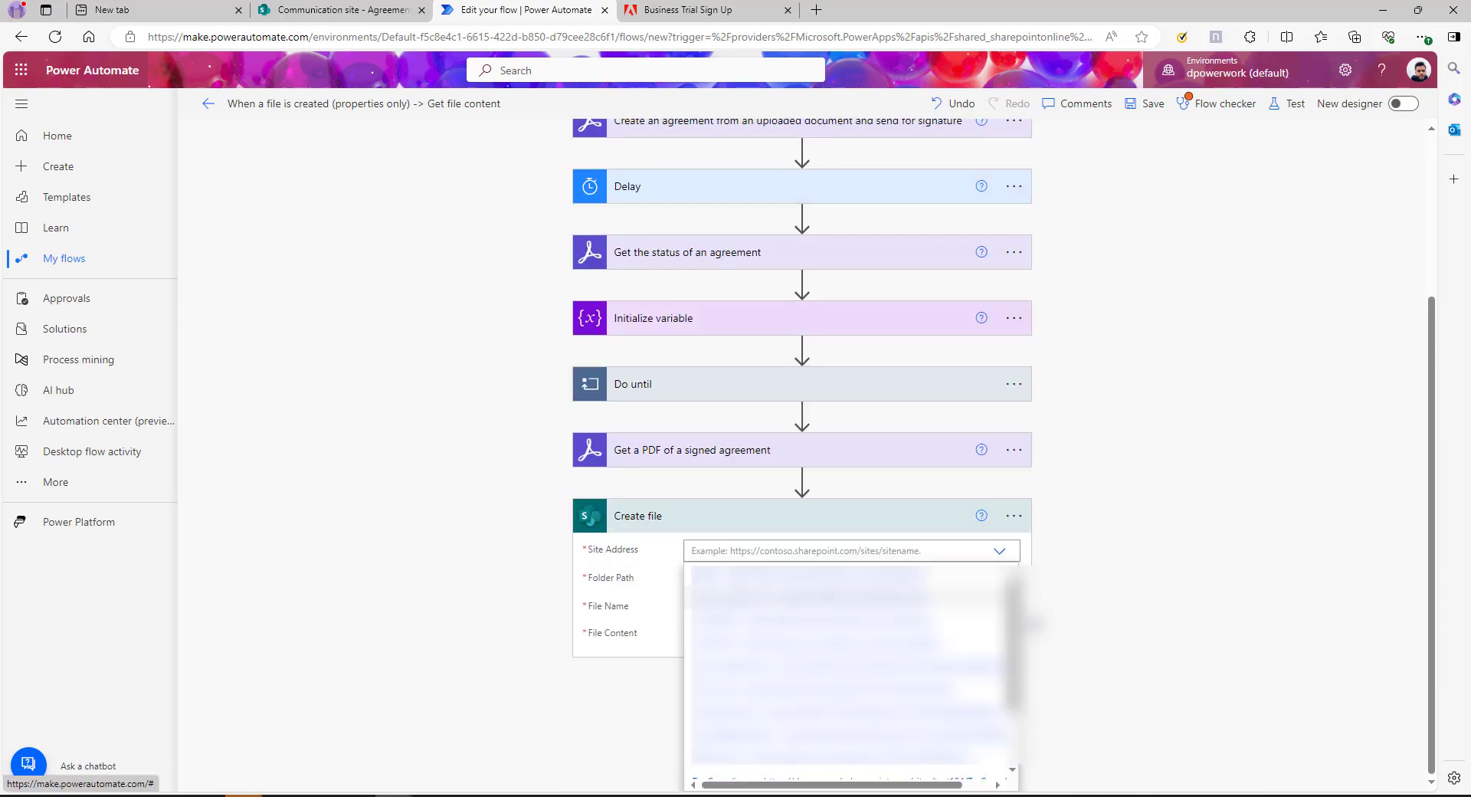
left_click(919, 596)
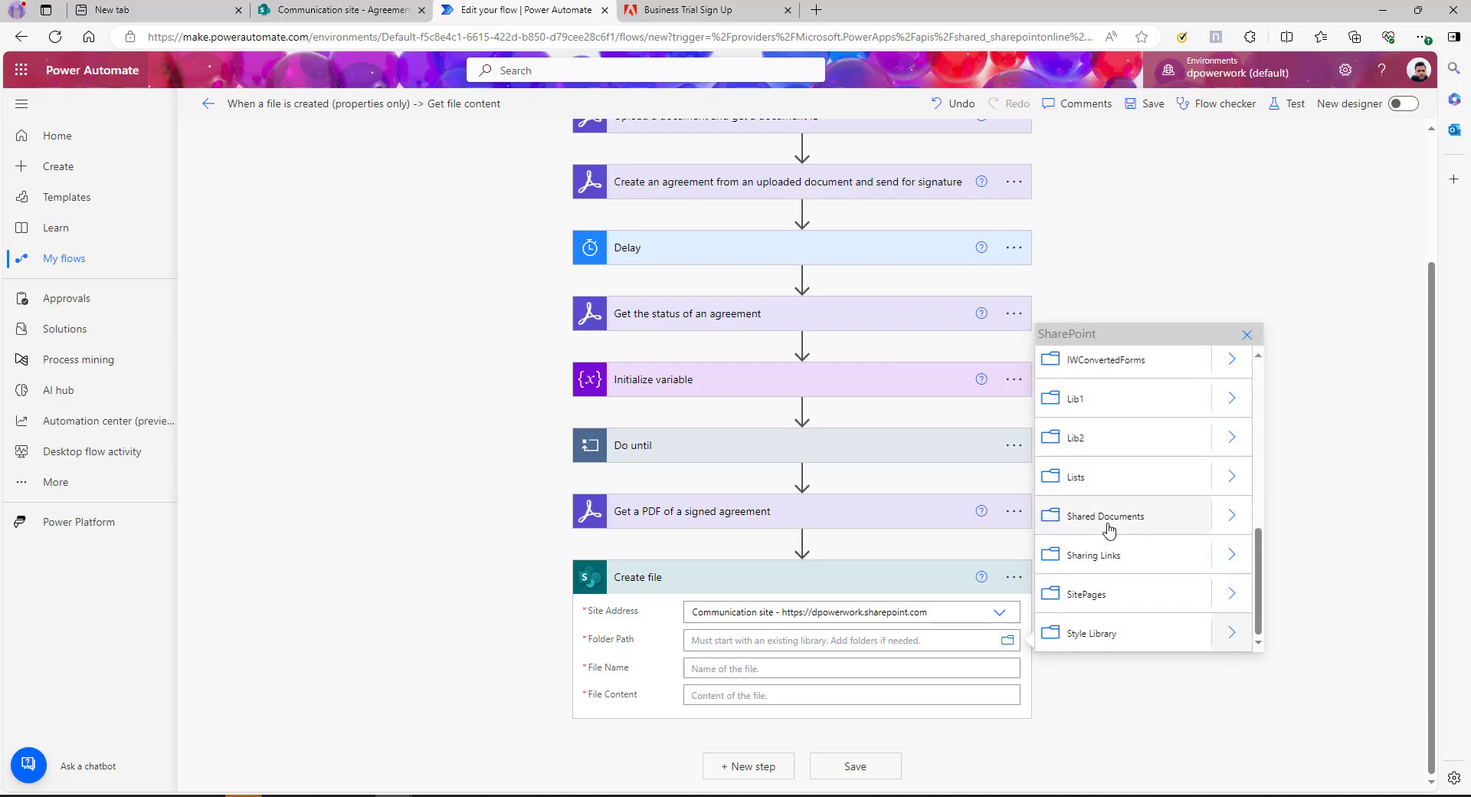
left_click(1271, 493)
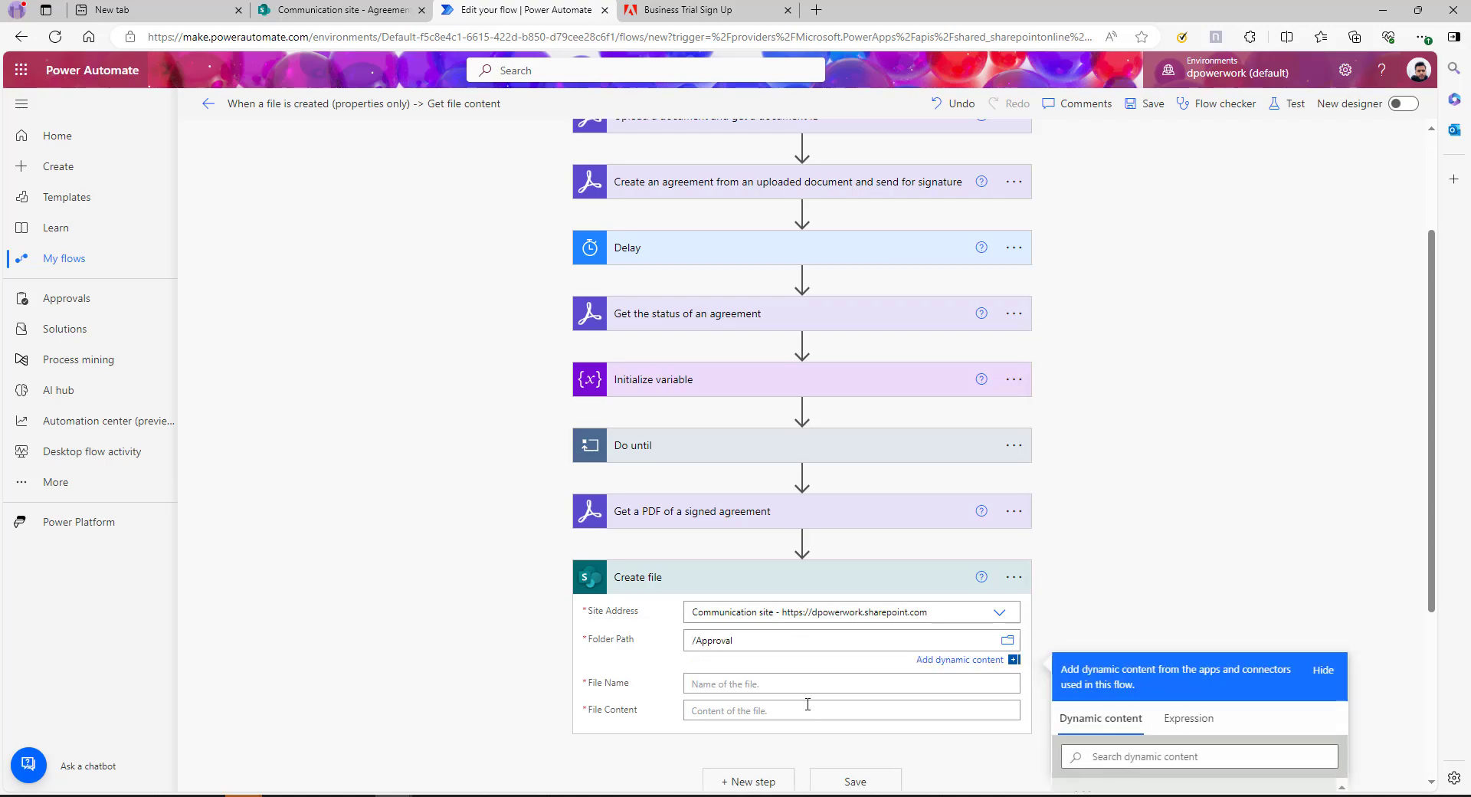
left_click(826, 688)
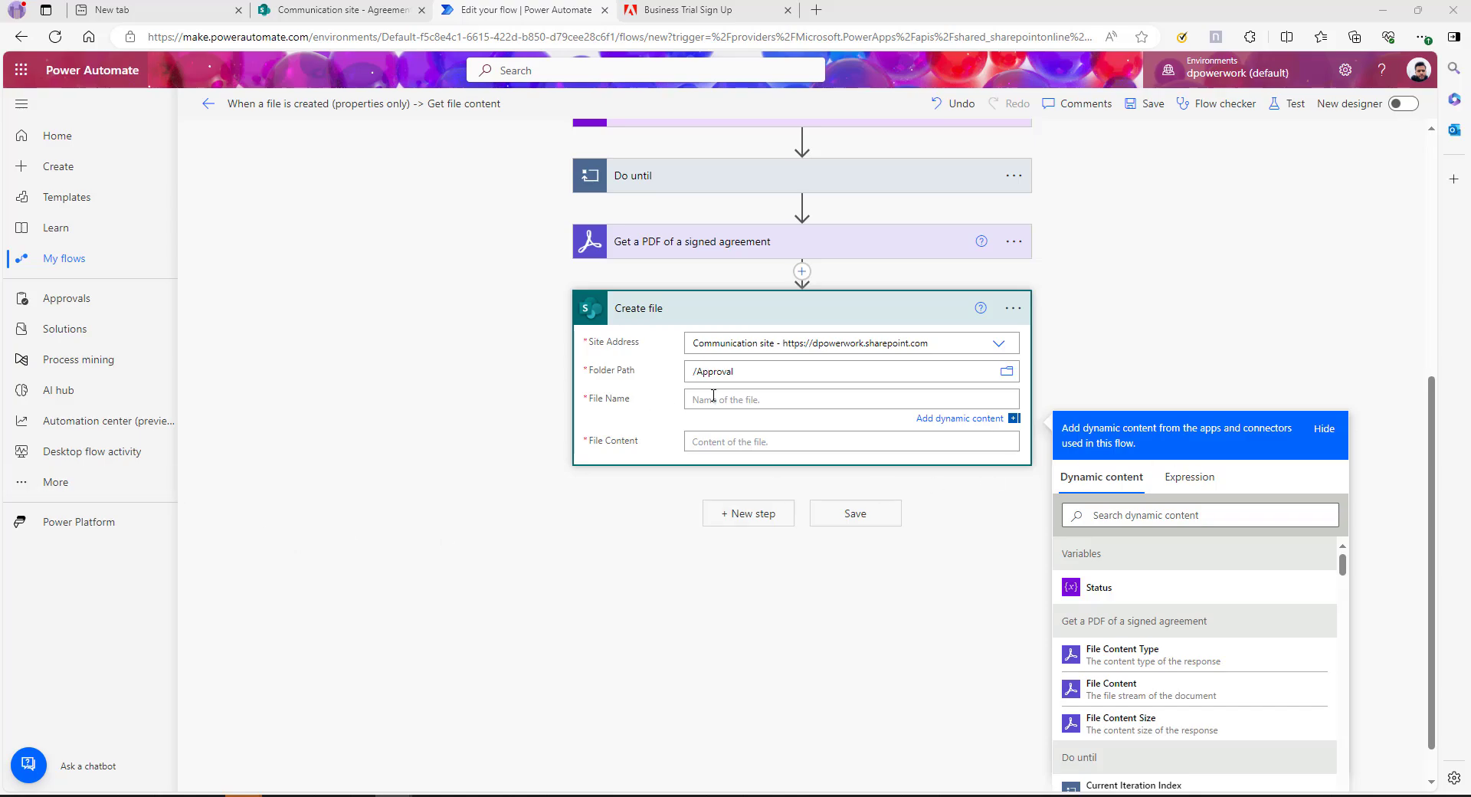
Set File Name to the expression concat(triggerOutputs Name, '.pdf')
left_click(1191, 478)
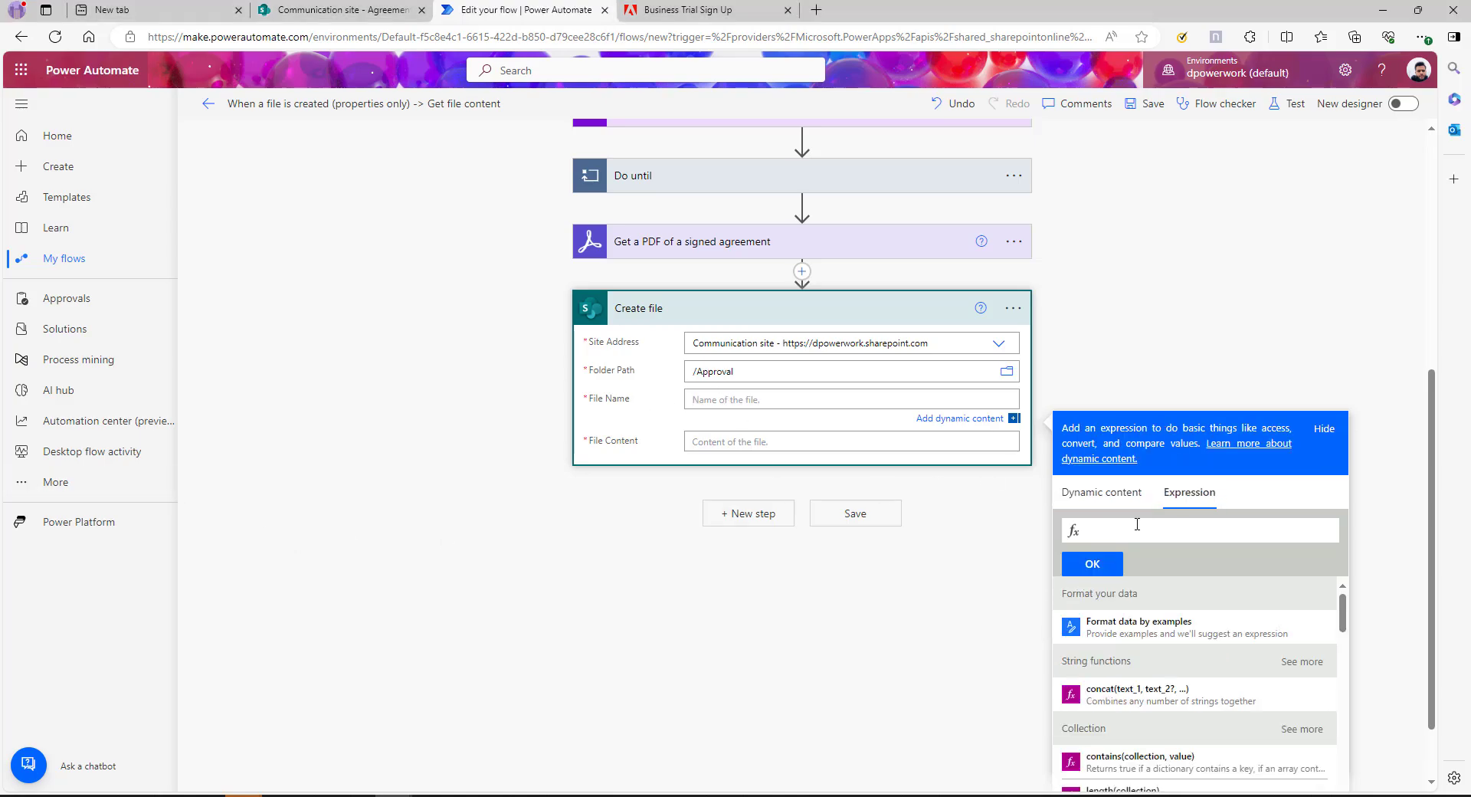
type("con")
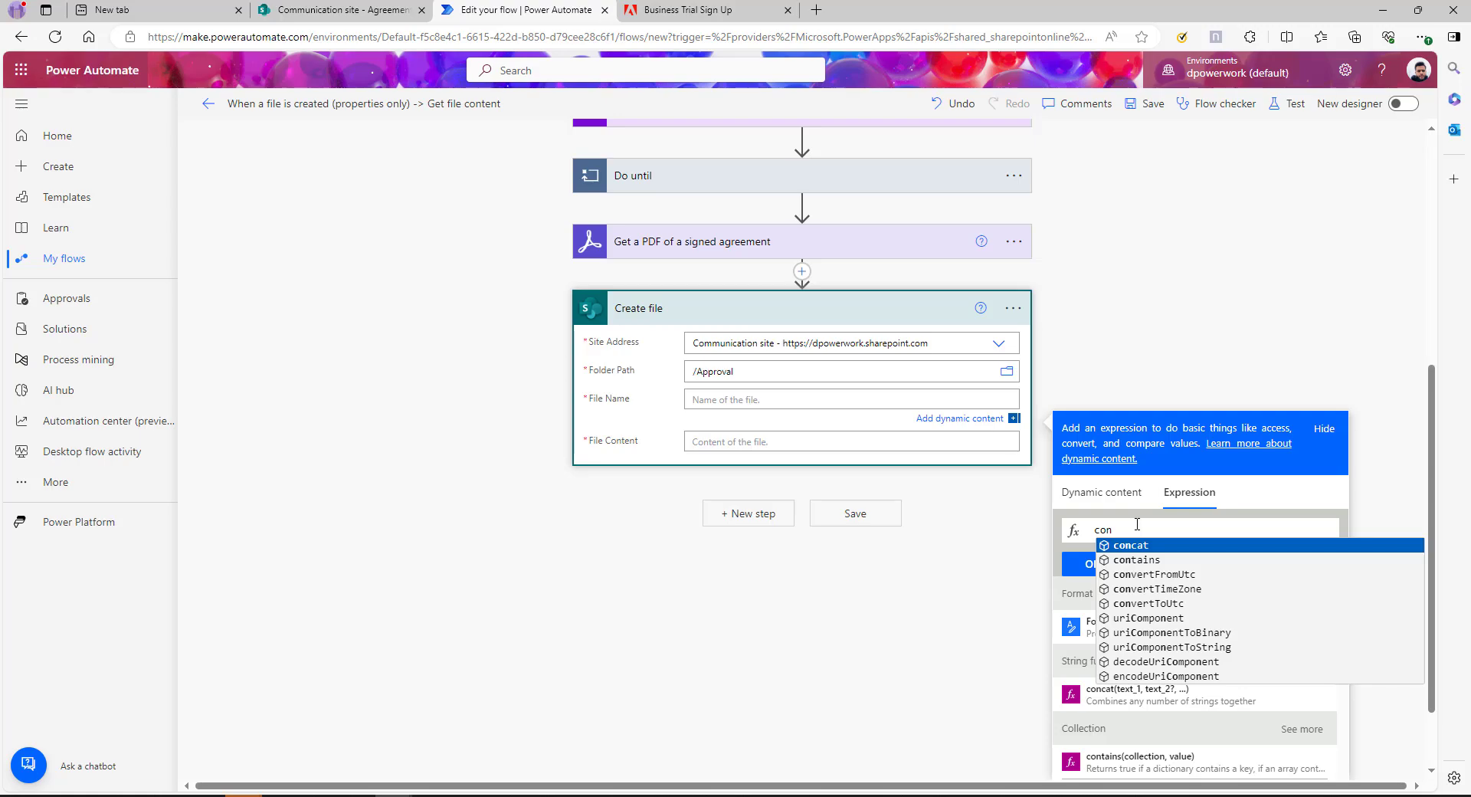
key("Tab")
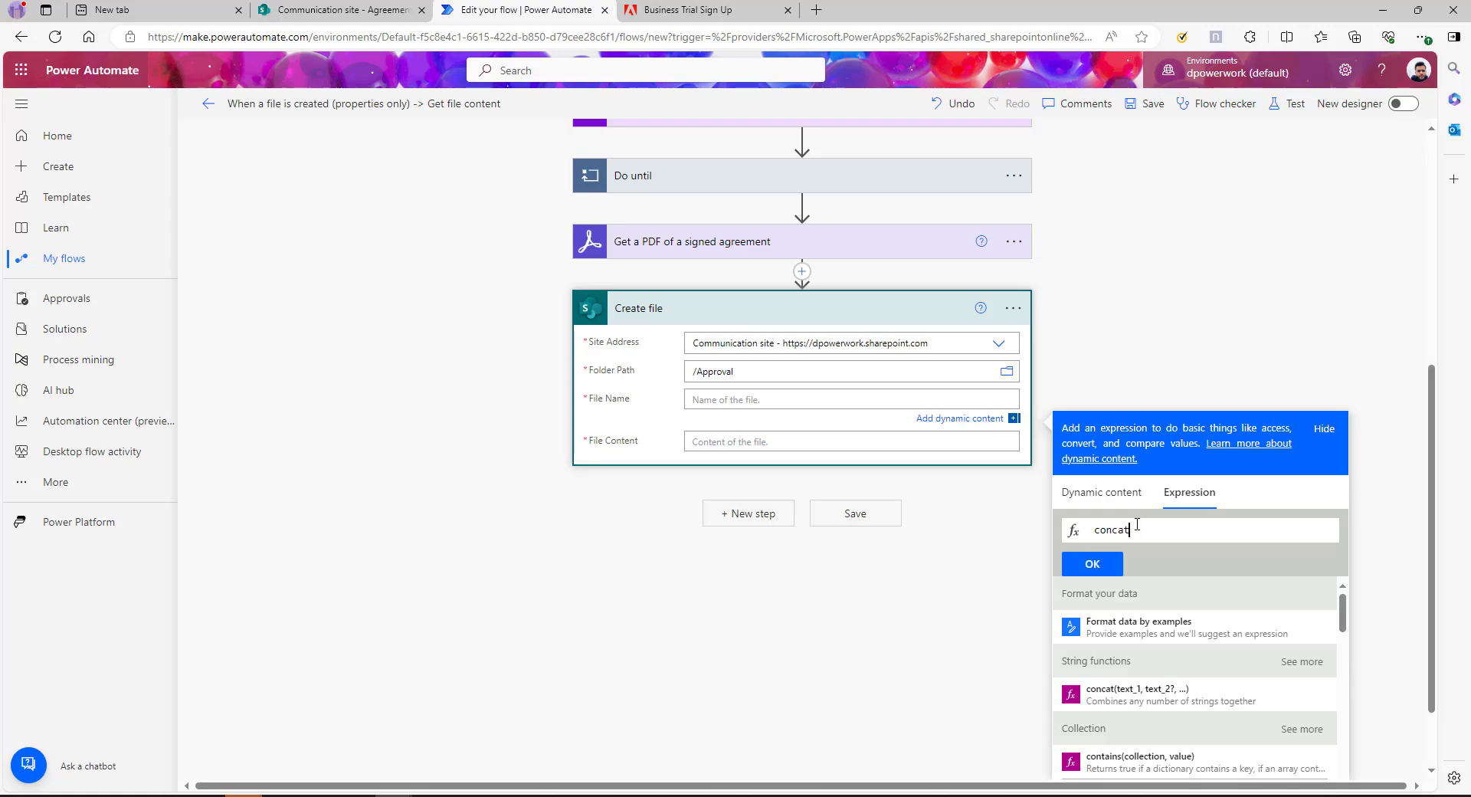
type("(")
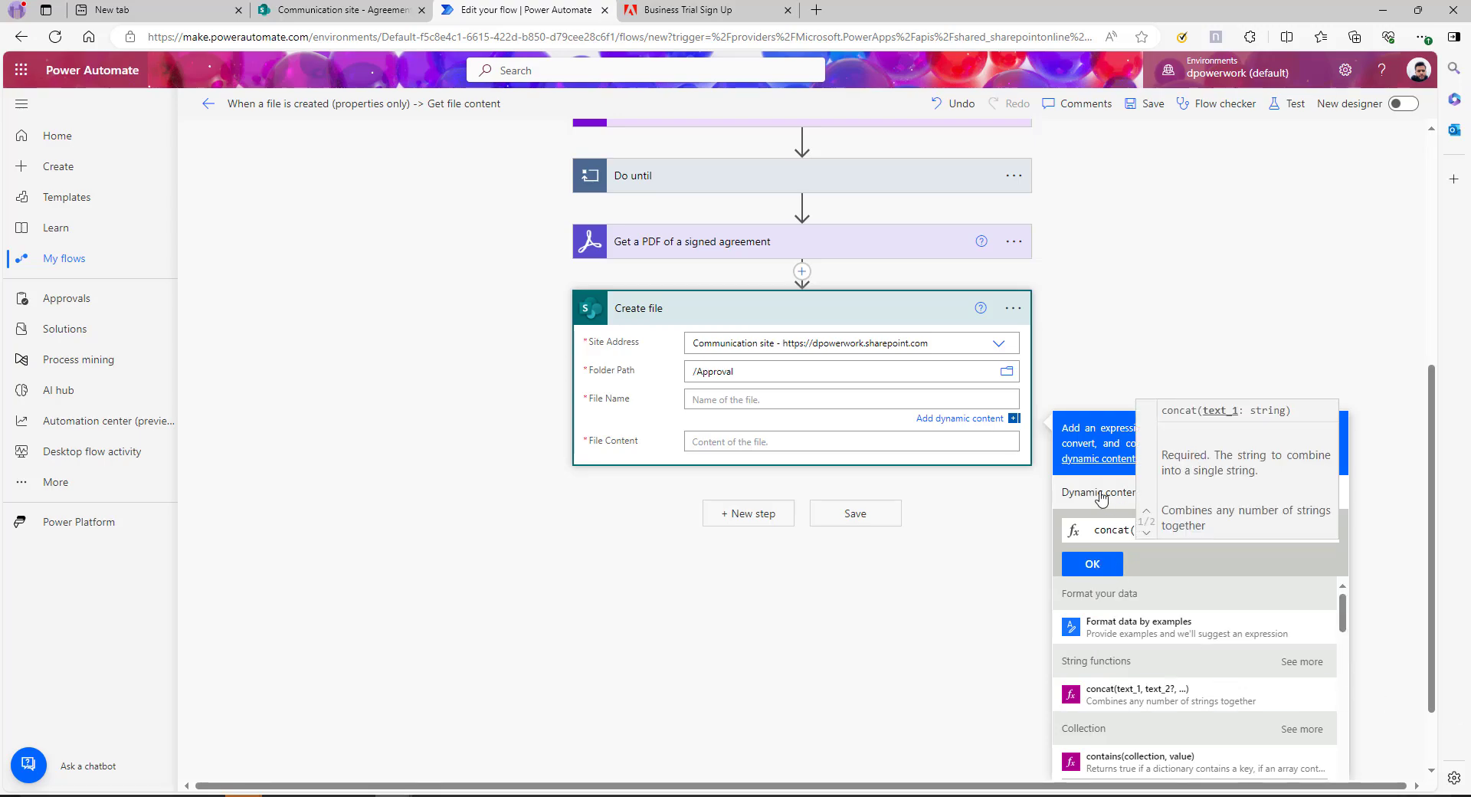
left_click(1101, 498)
scroll(1212, 652, "down", 3)
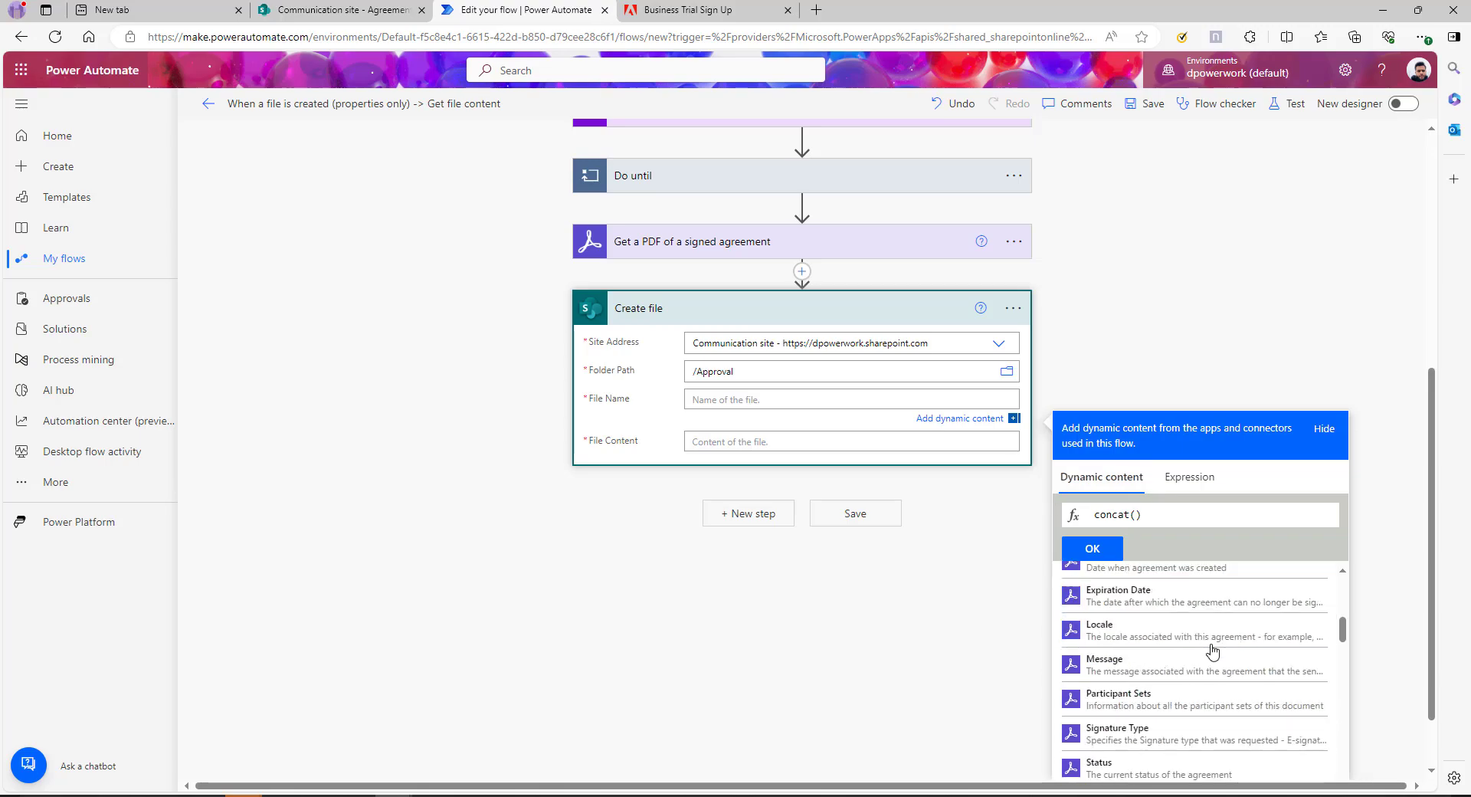
scroll(1212, 651, "down", 3)
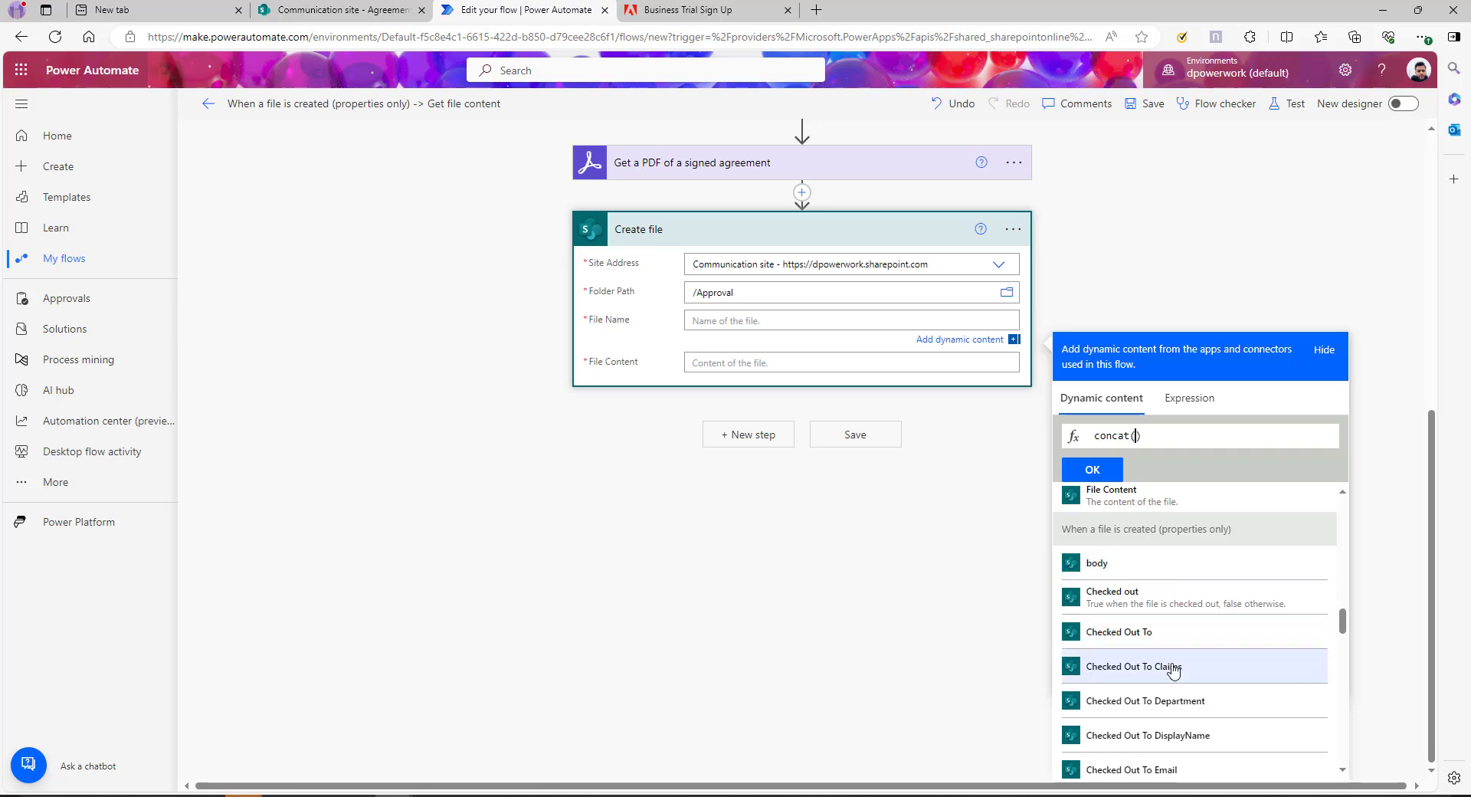
scroll(1134, 674, "down", 4)
scroll(1172, 663, "down", 5)
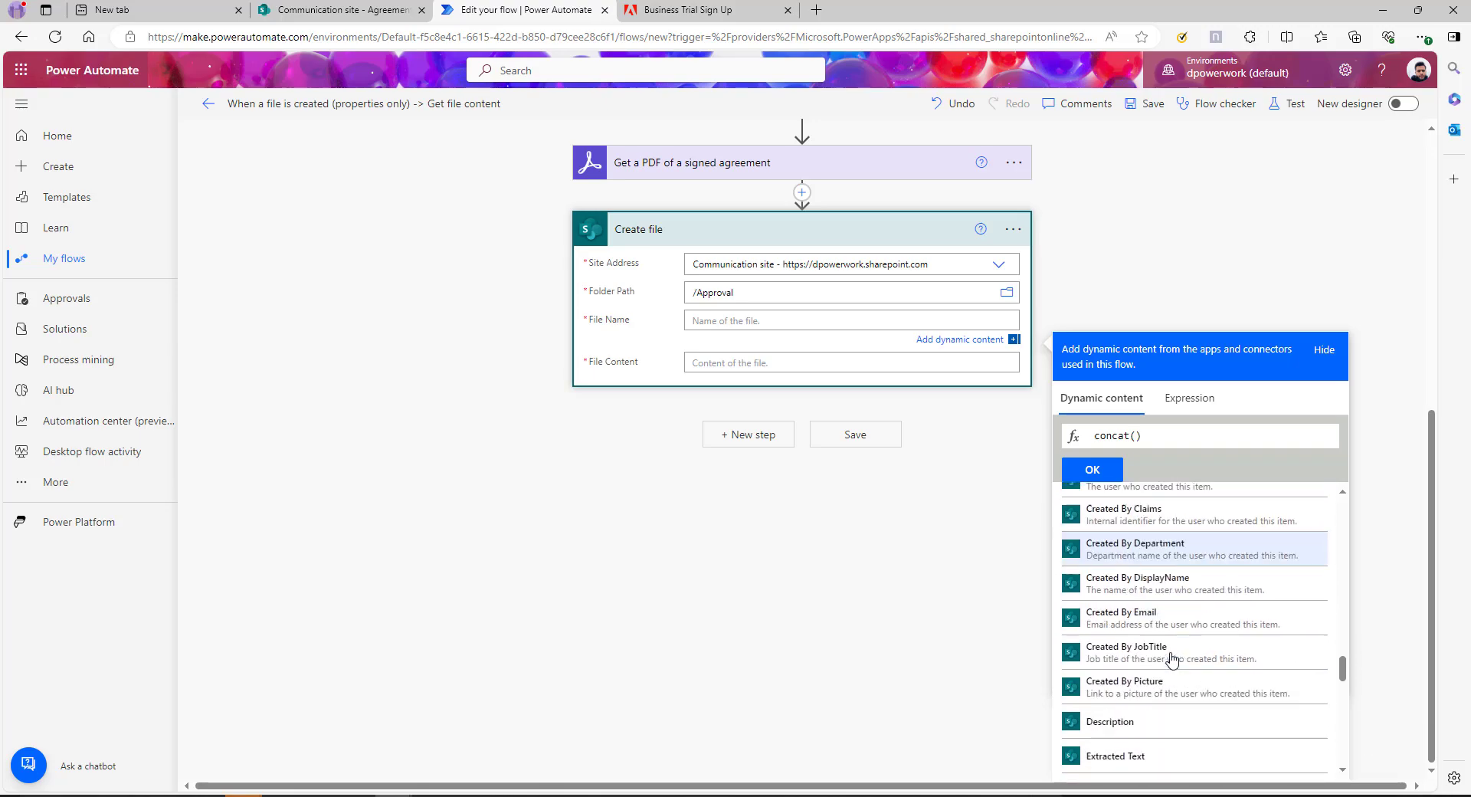
scroll(1172, 659, "down", 3)
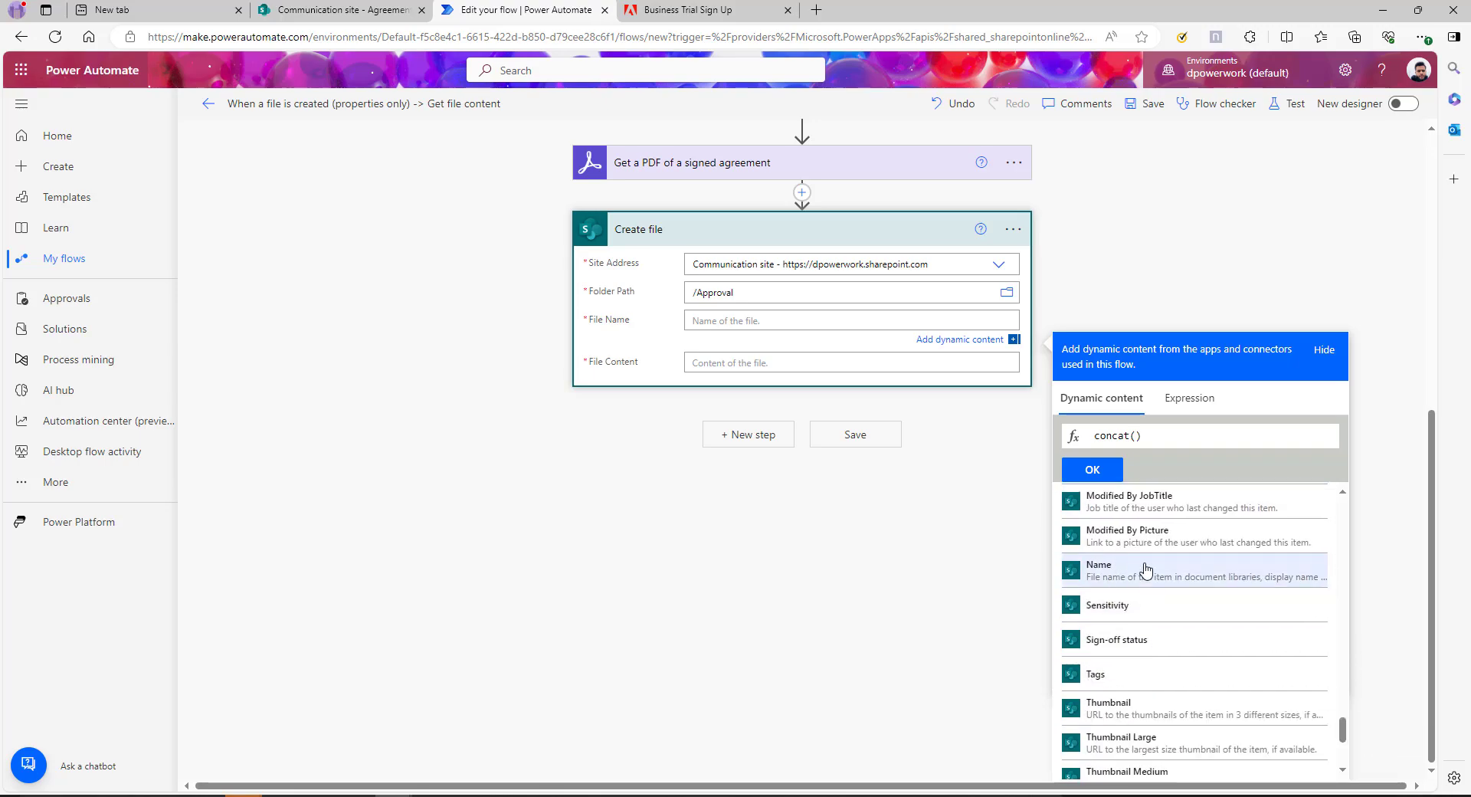
left_click(1145, 570)
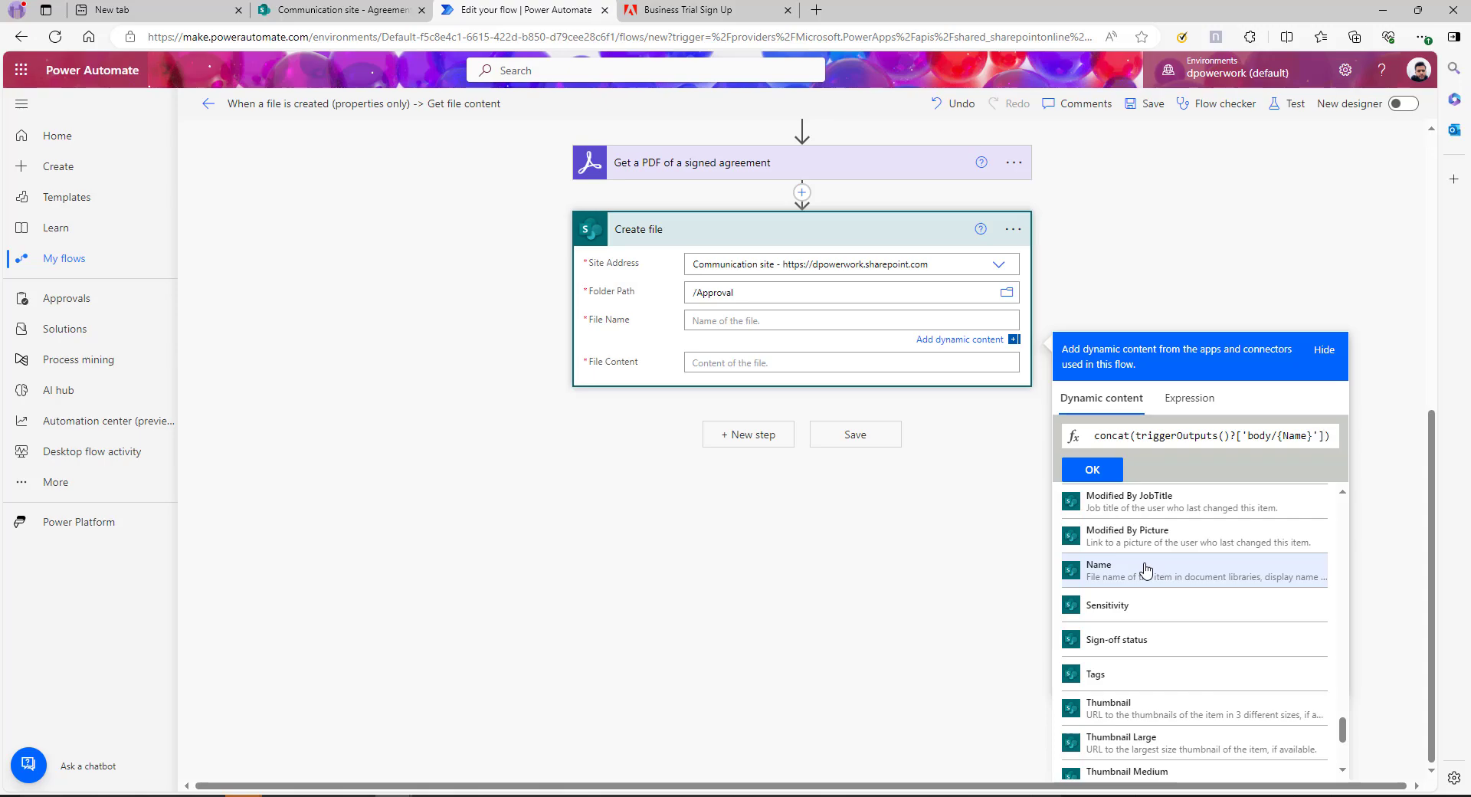
type(",")
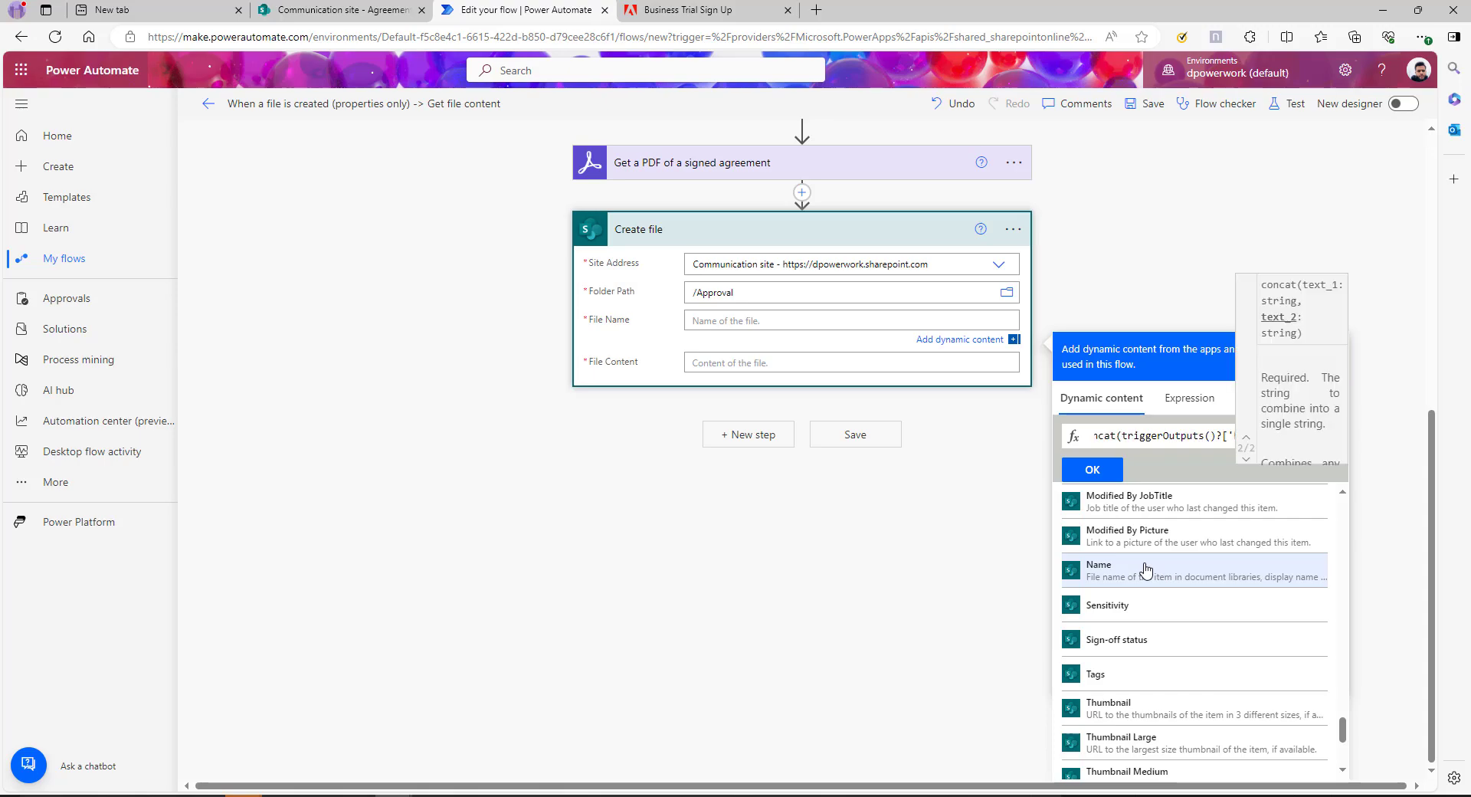
type("'.pdf")
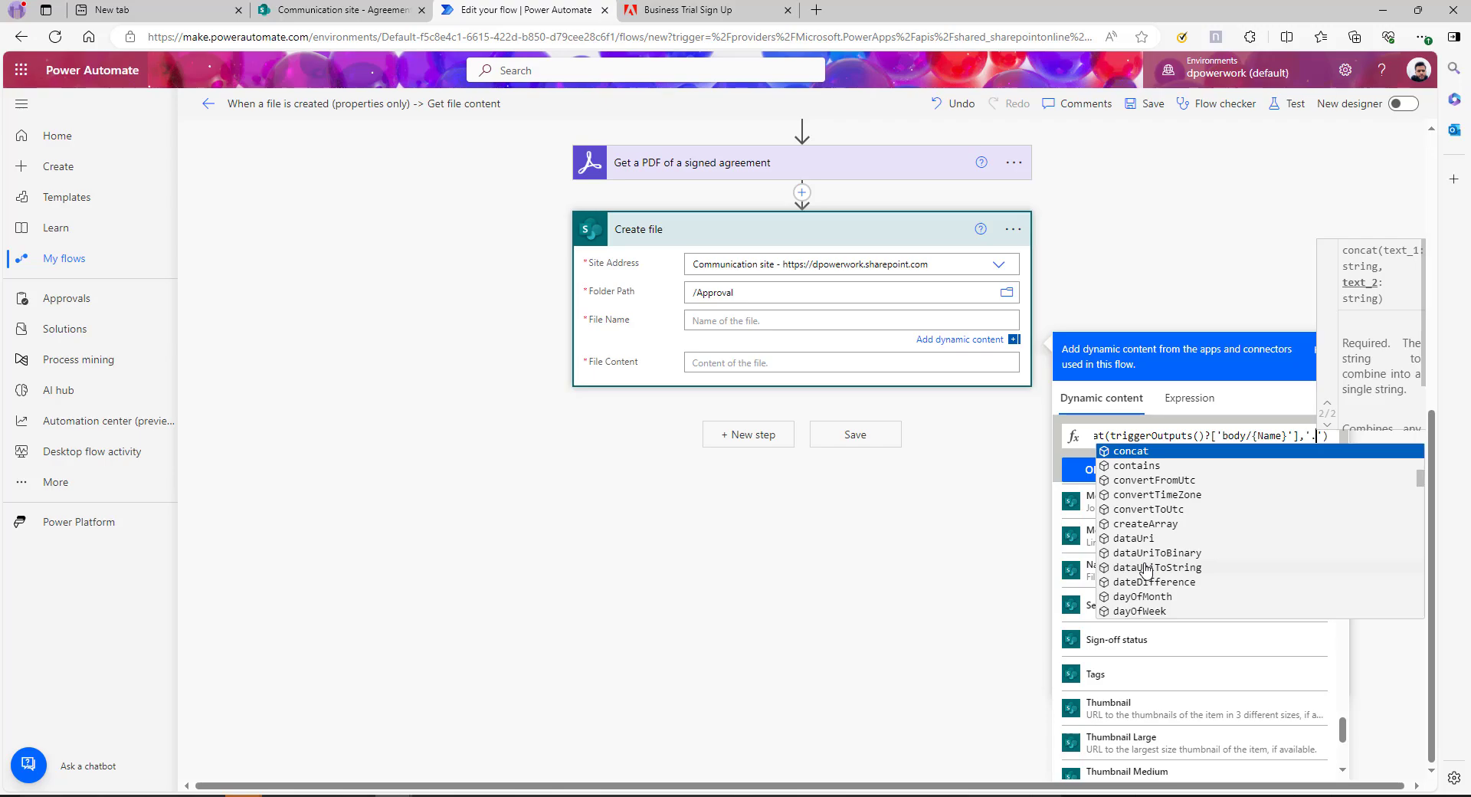
left_click_drag(1337, 435, 1093, 434)
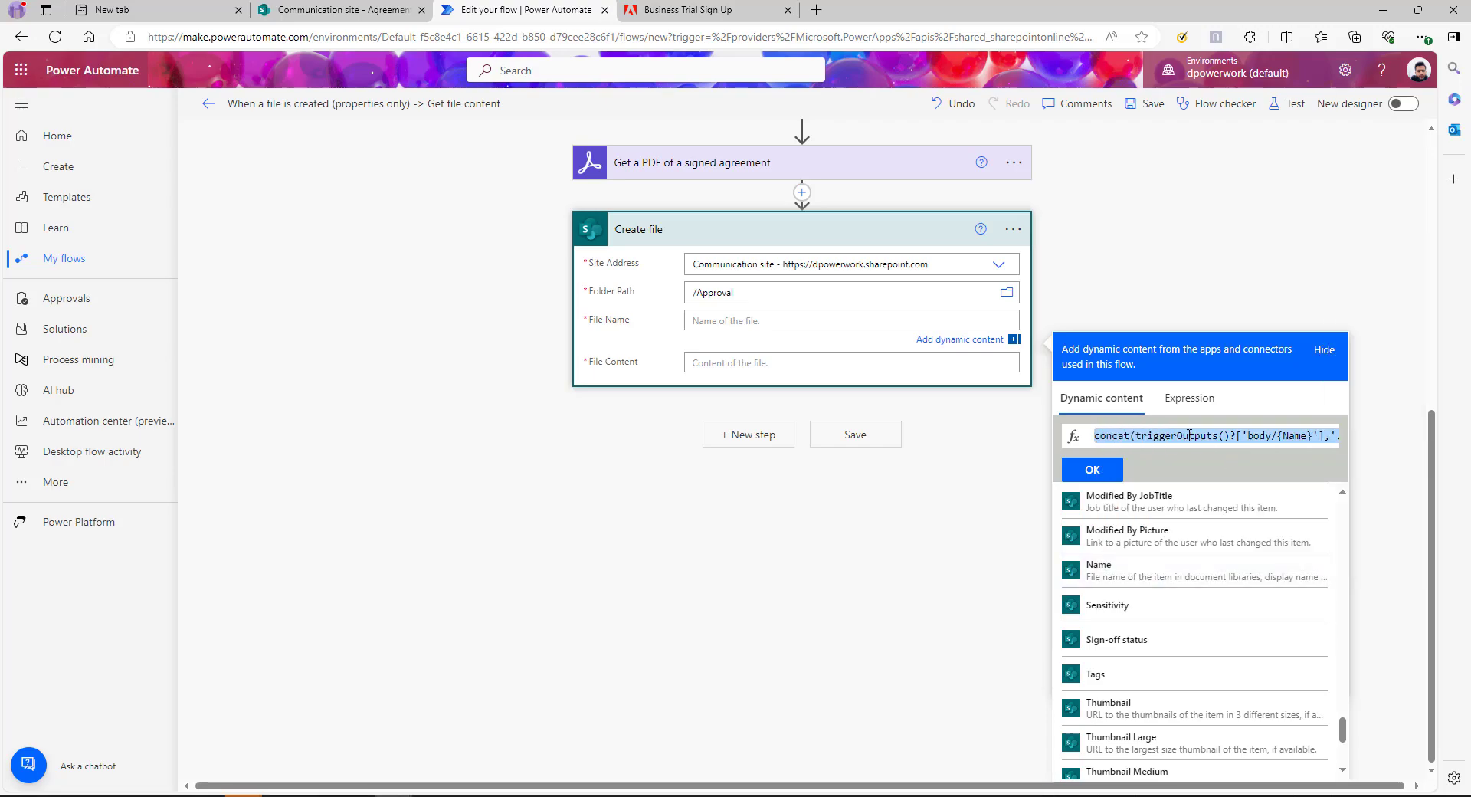
left_click(1103, 470)
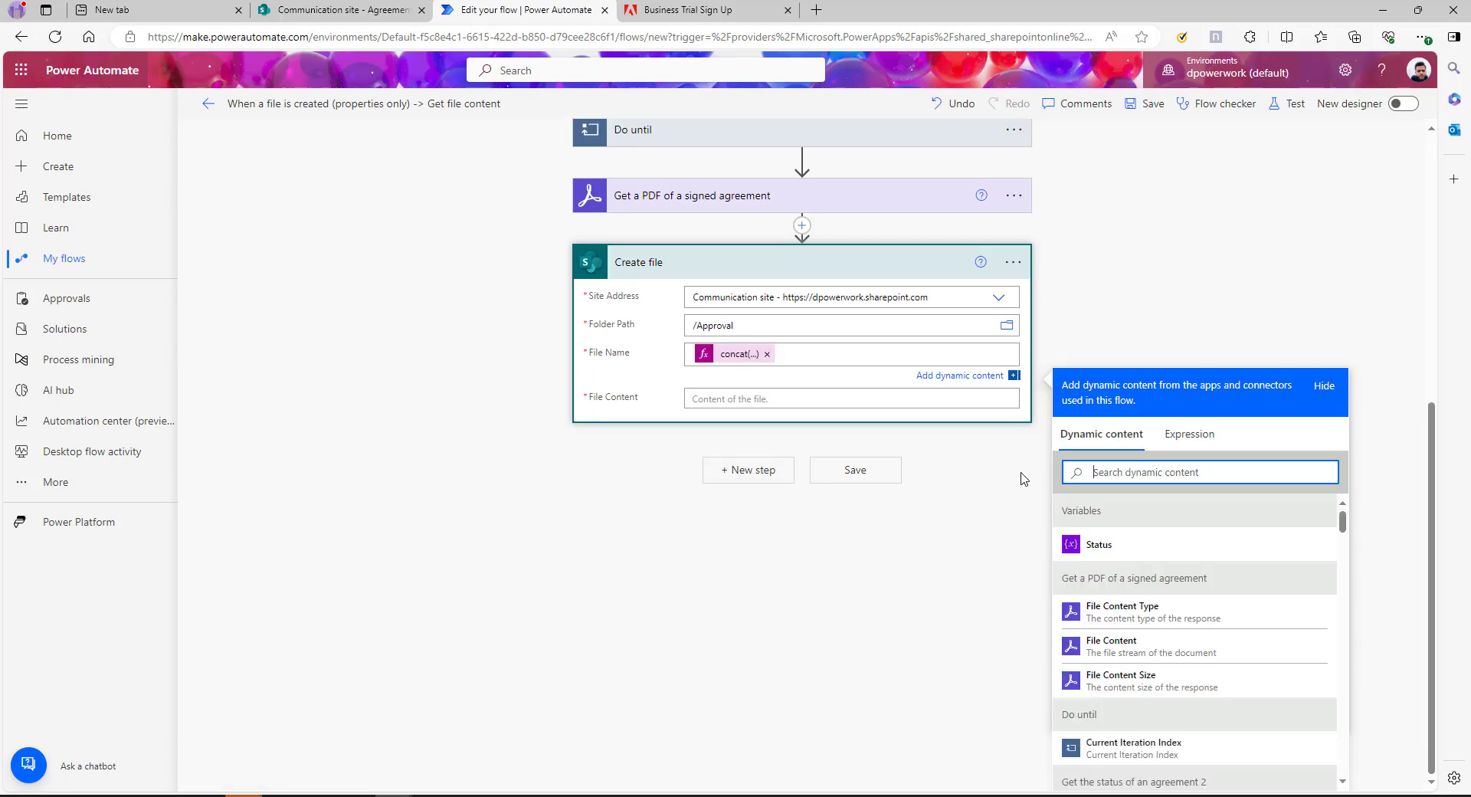
Use the signed PDF's File Content as the file content and save the flow
left_click(750, 399)
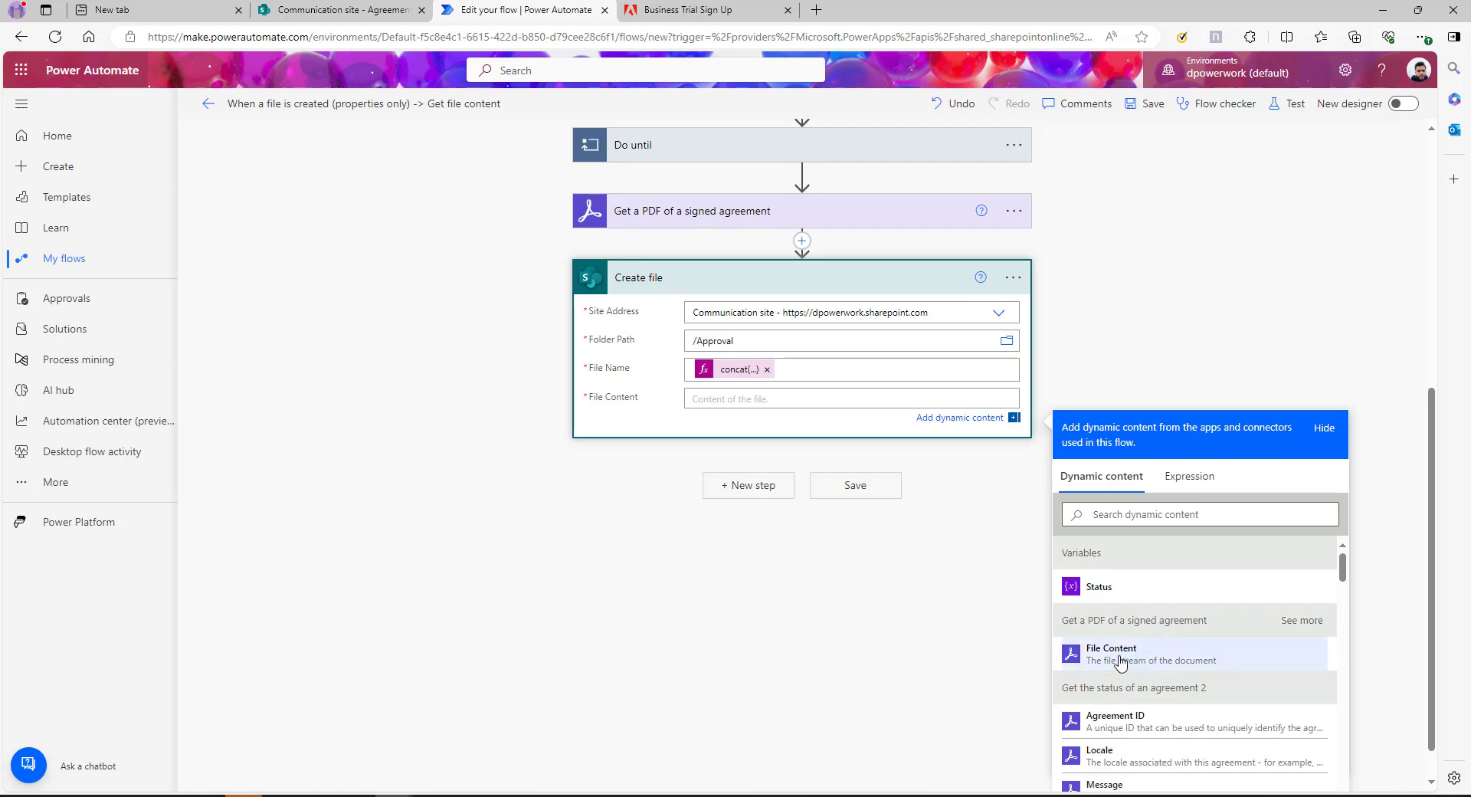
left_click(1300, 620)
left_click(1111, 651)
left_click(1168, 107)
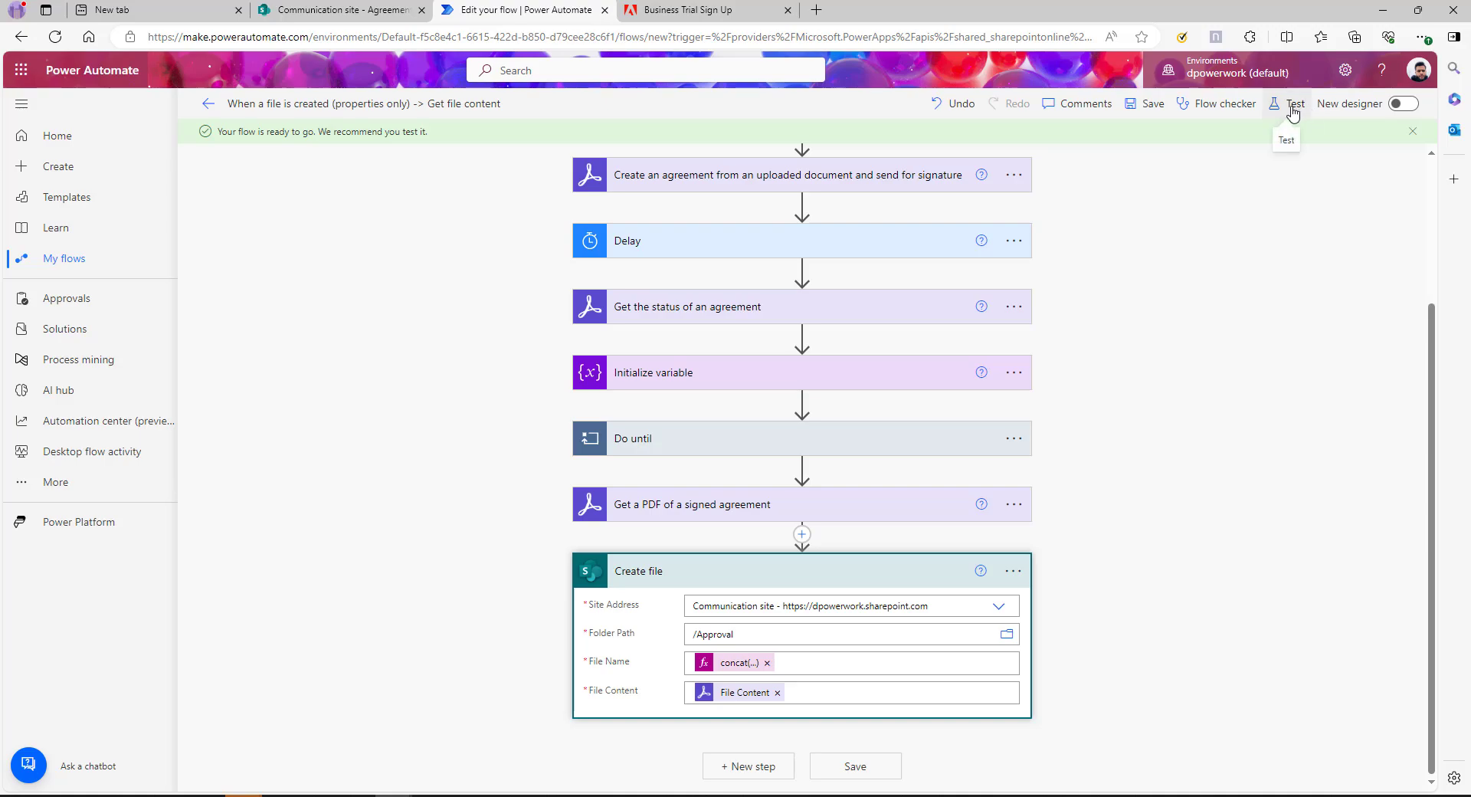
Start a test run that performs the trigger action, then return from the SharePoint library to the run
left_click(1290, 105)
left_click(1174, 764)
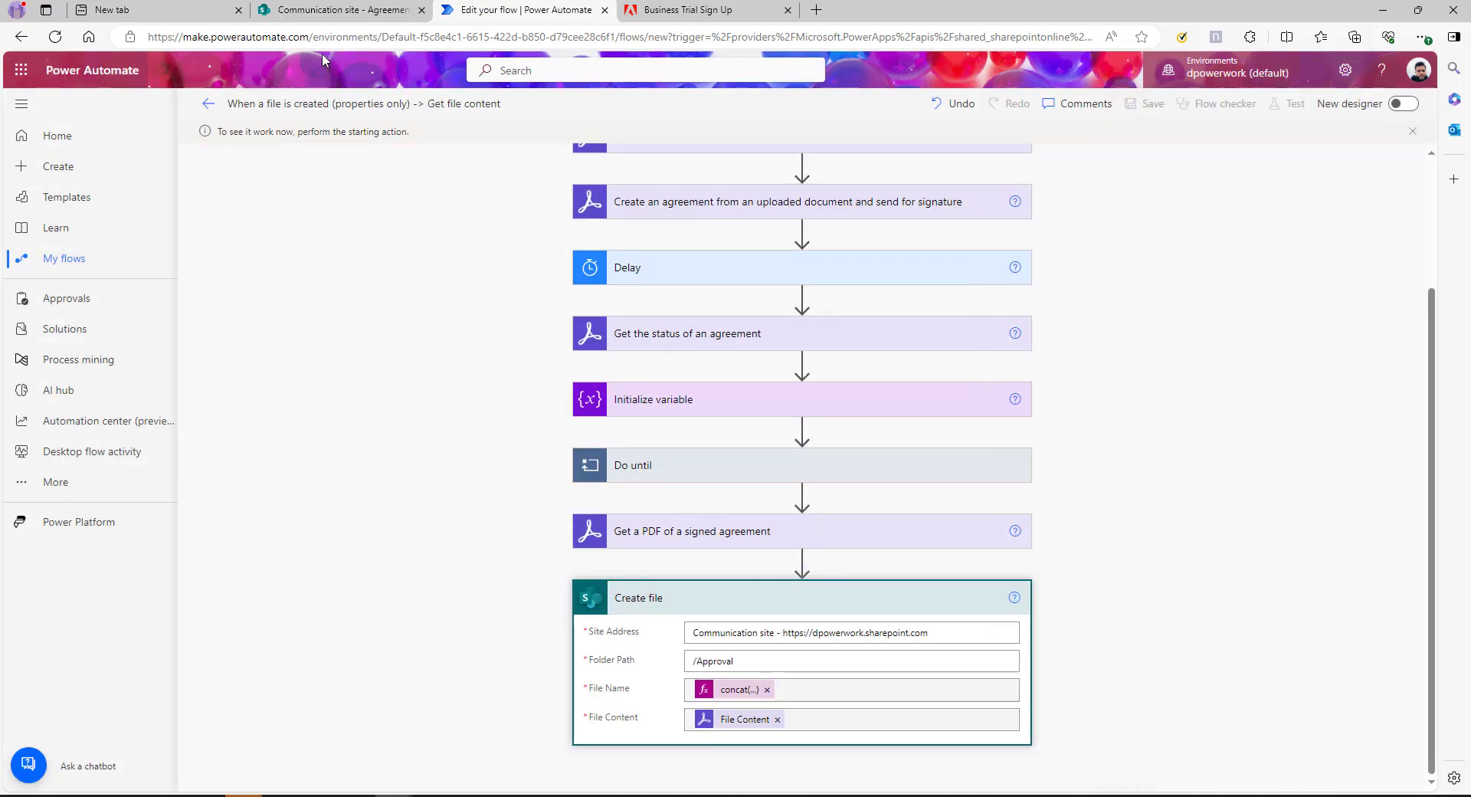
left_click(341, 9)
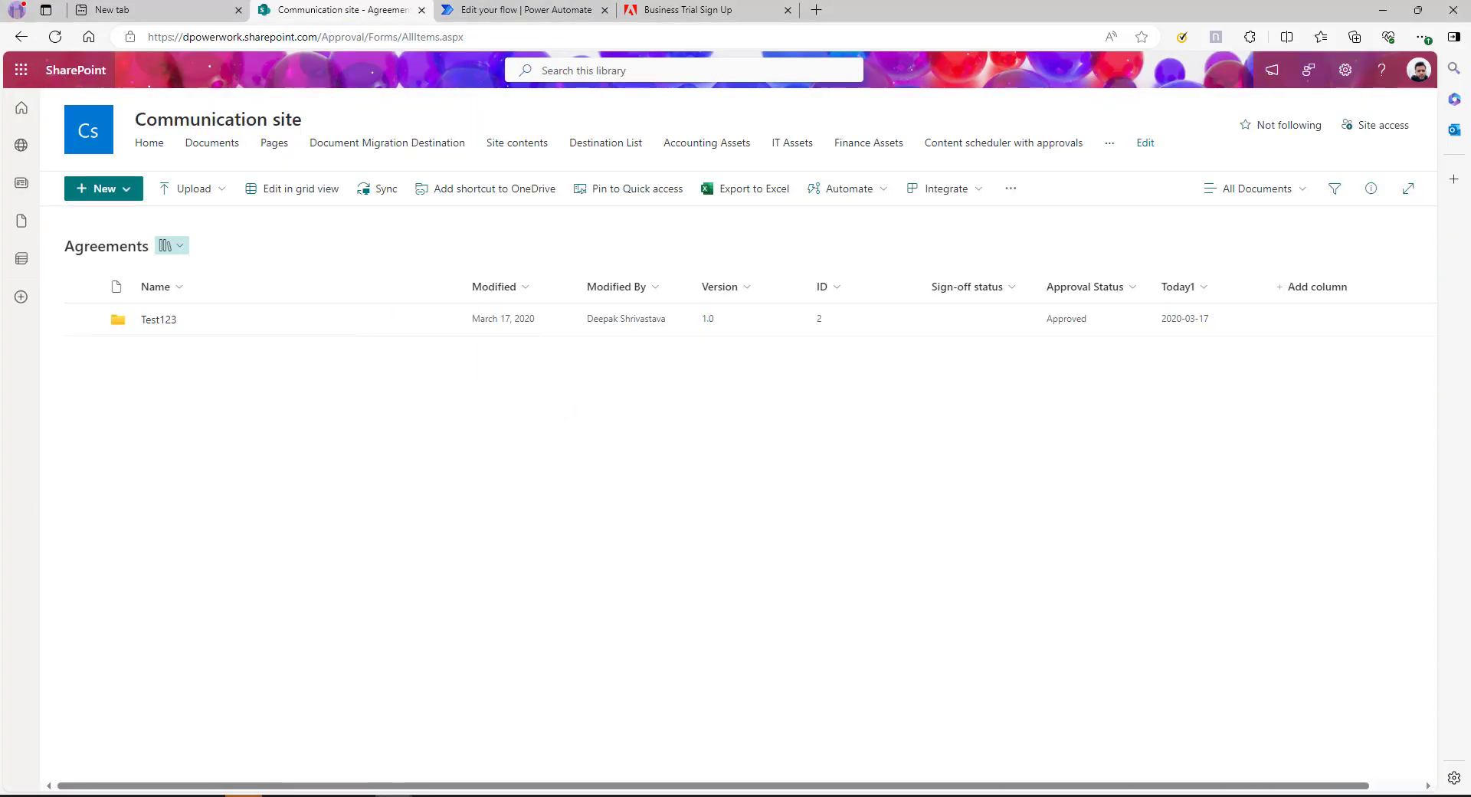
key("ctrl+Tab")
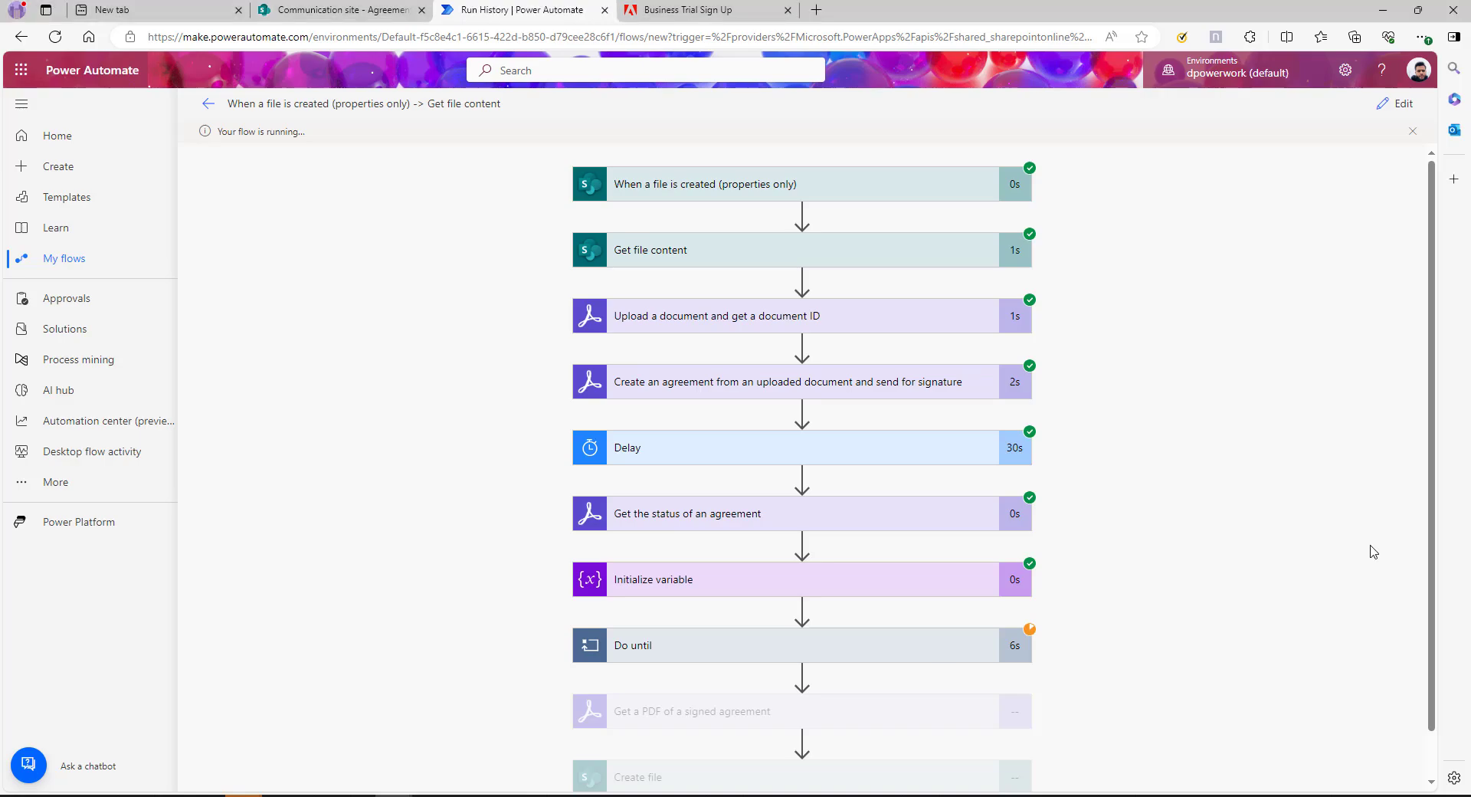
Accept the terms and type a signature into the agreement's Signature field in Acrobat Sign
scroll(877, 613, "down", 1)
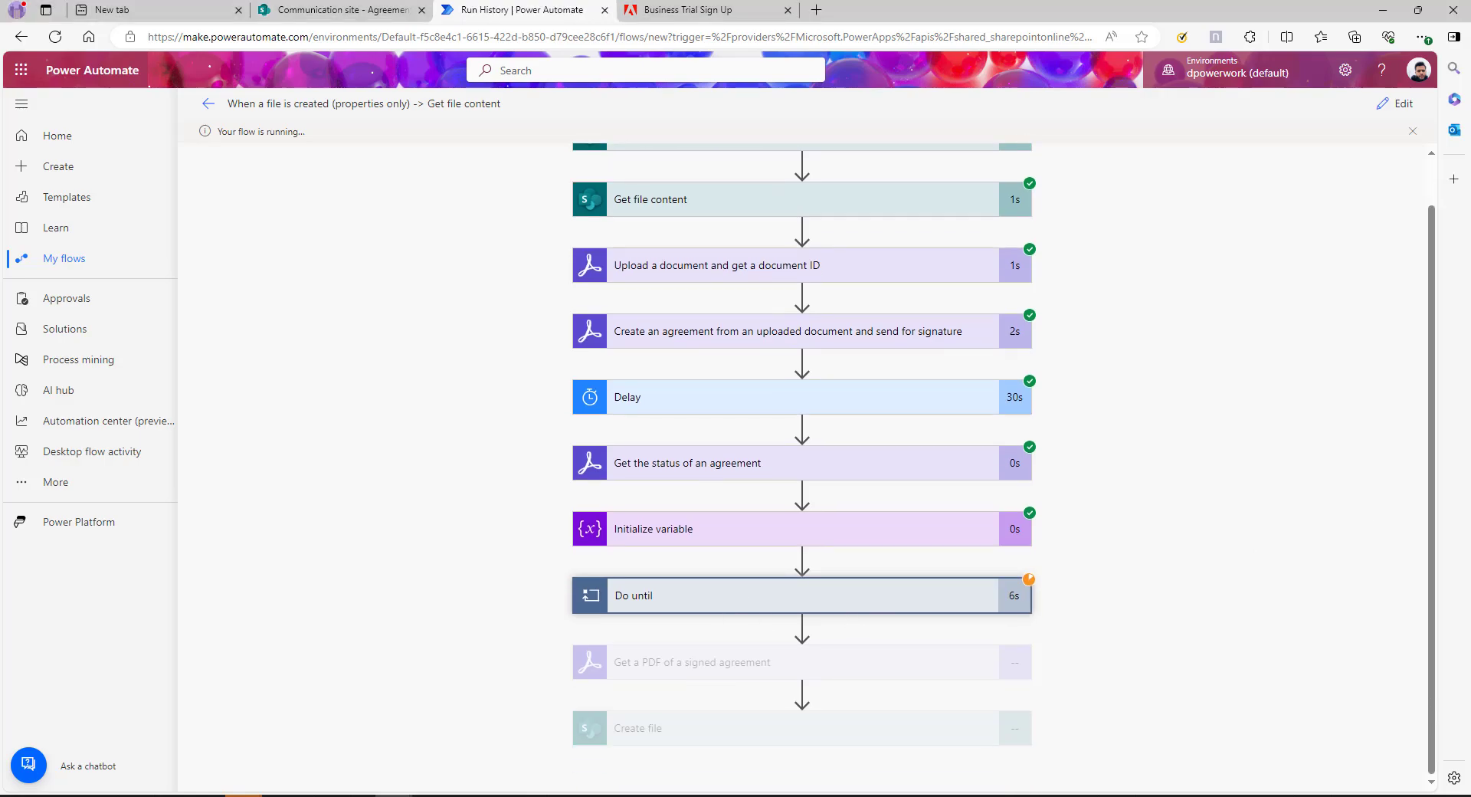
key("alt+Tab")
left_click(919, 747)
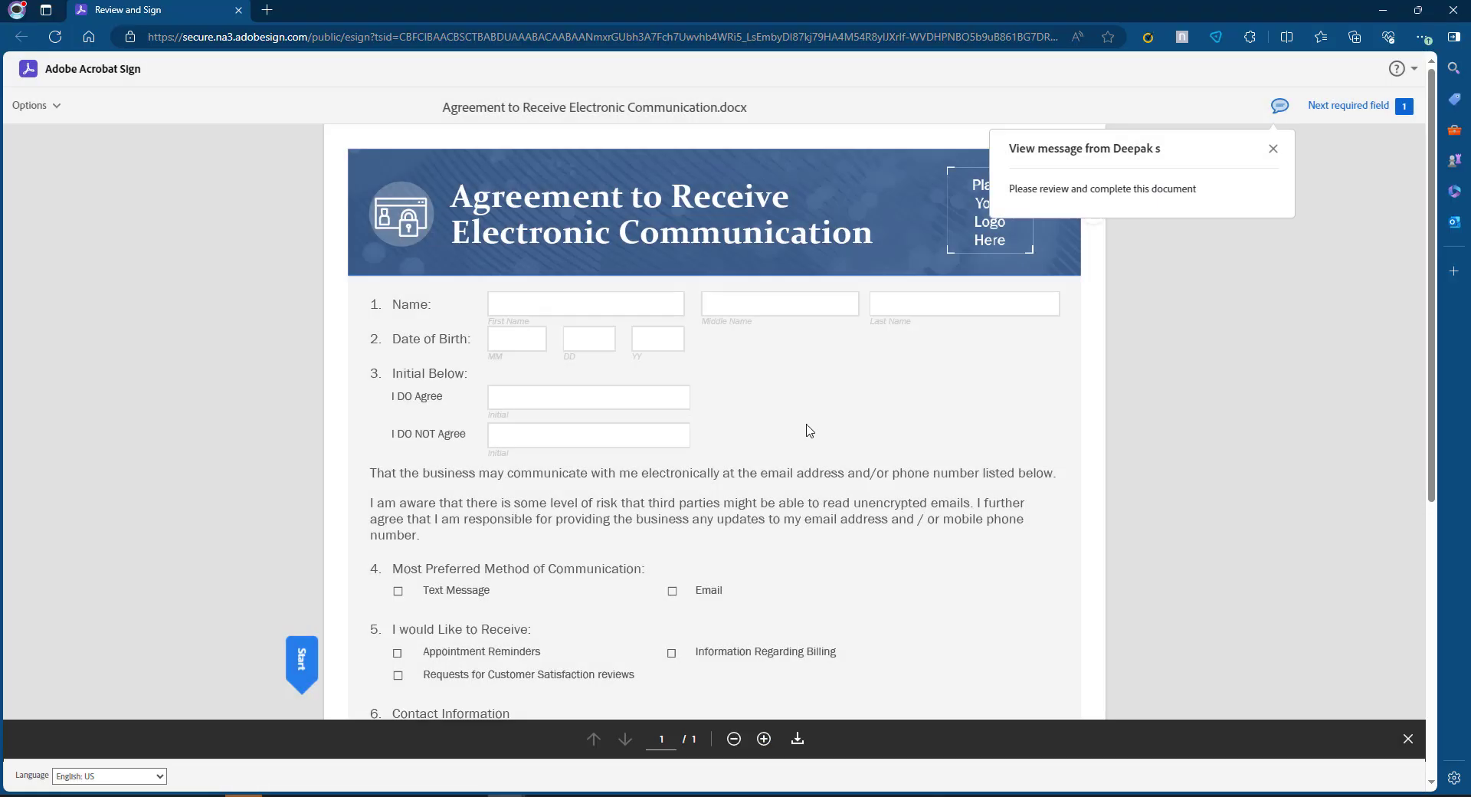
scroll(557, 506, "down", 5)
left_click(480, 502)
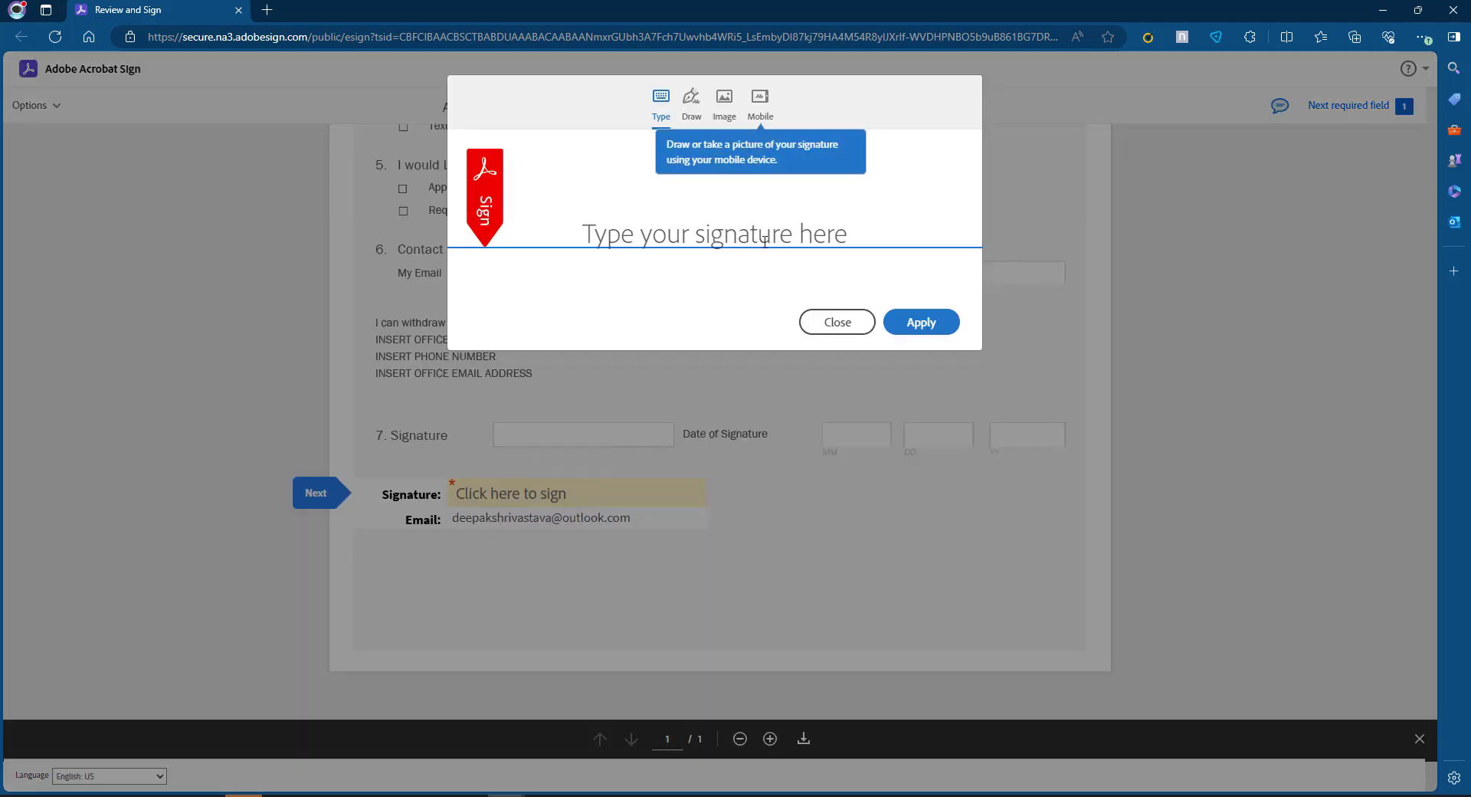
type("fdgdf")
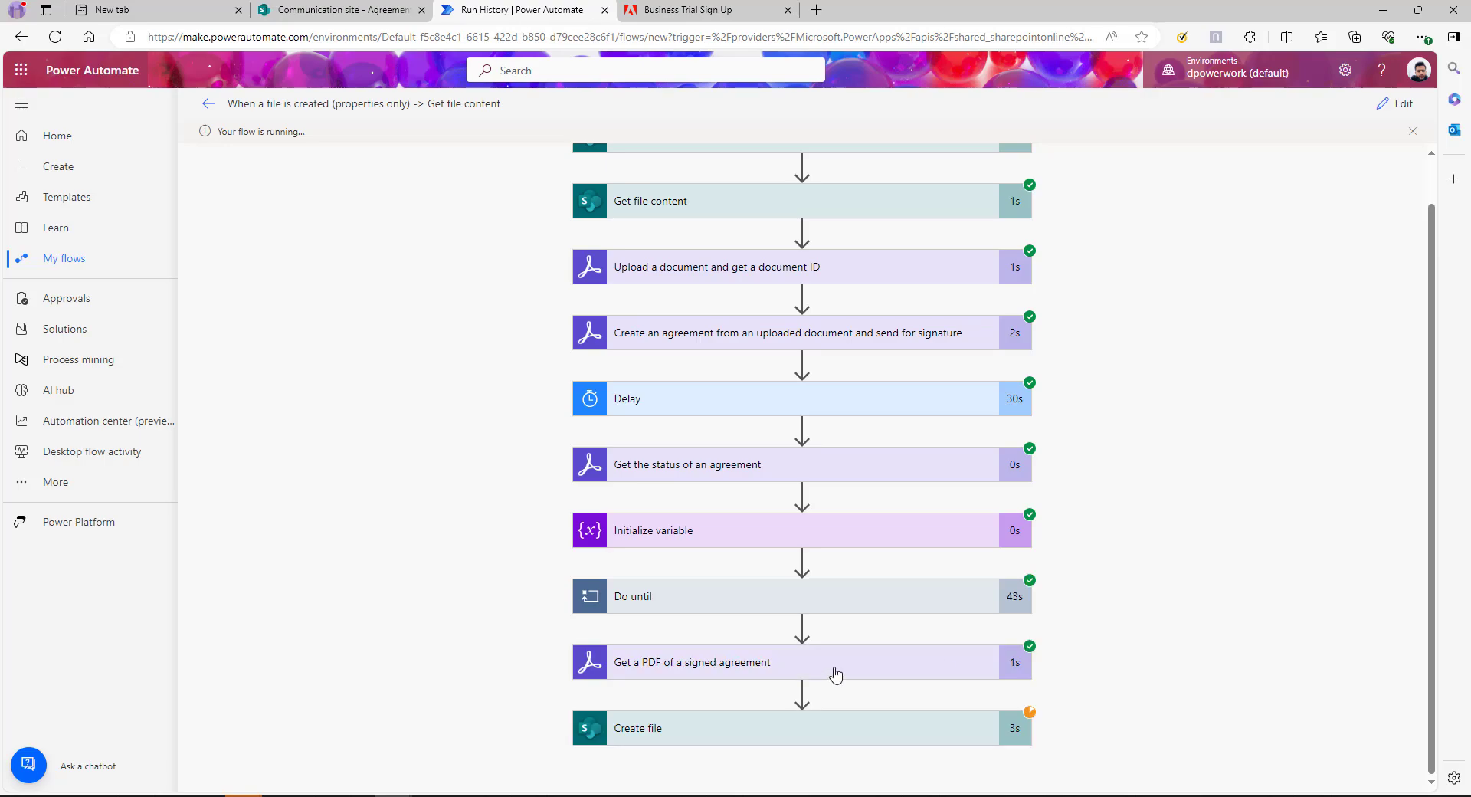
Expand the Get a PDF and Create file run details, then check the Agreements library for the PDF
left_click(804, 649)
scroll(1297, 594, "down", 5)
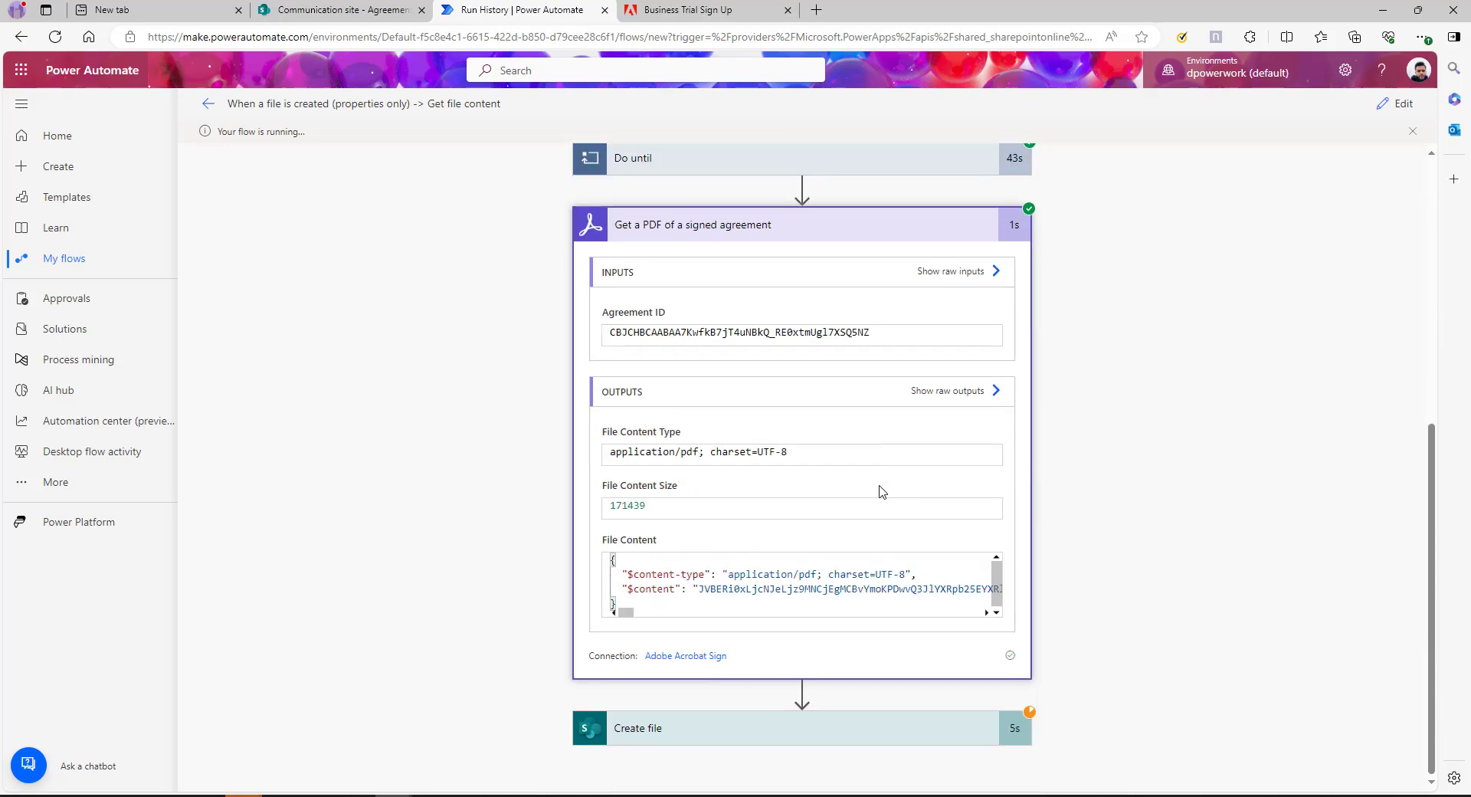
left_click(839, 728)
scroll(839, 609, "down", 4)
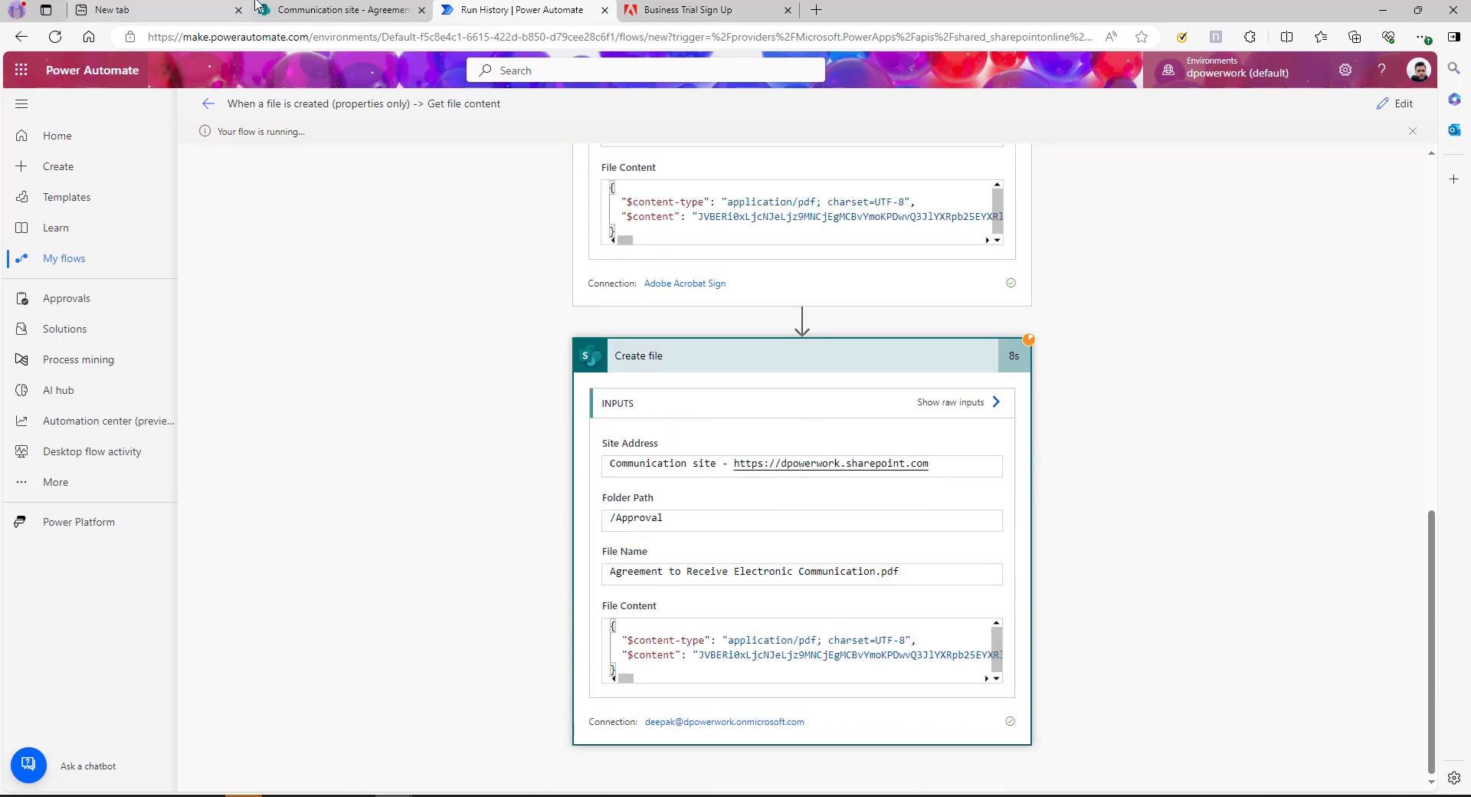
left_click(337, 10)
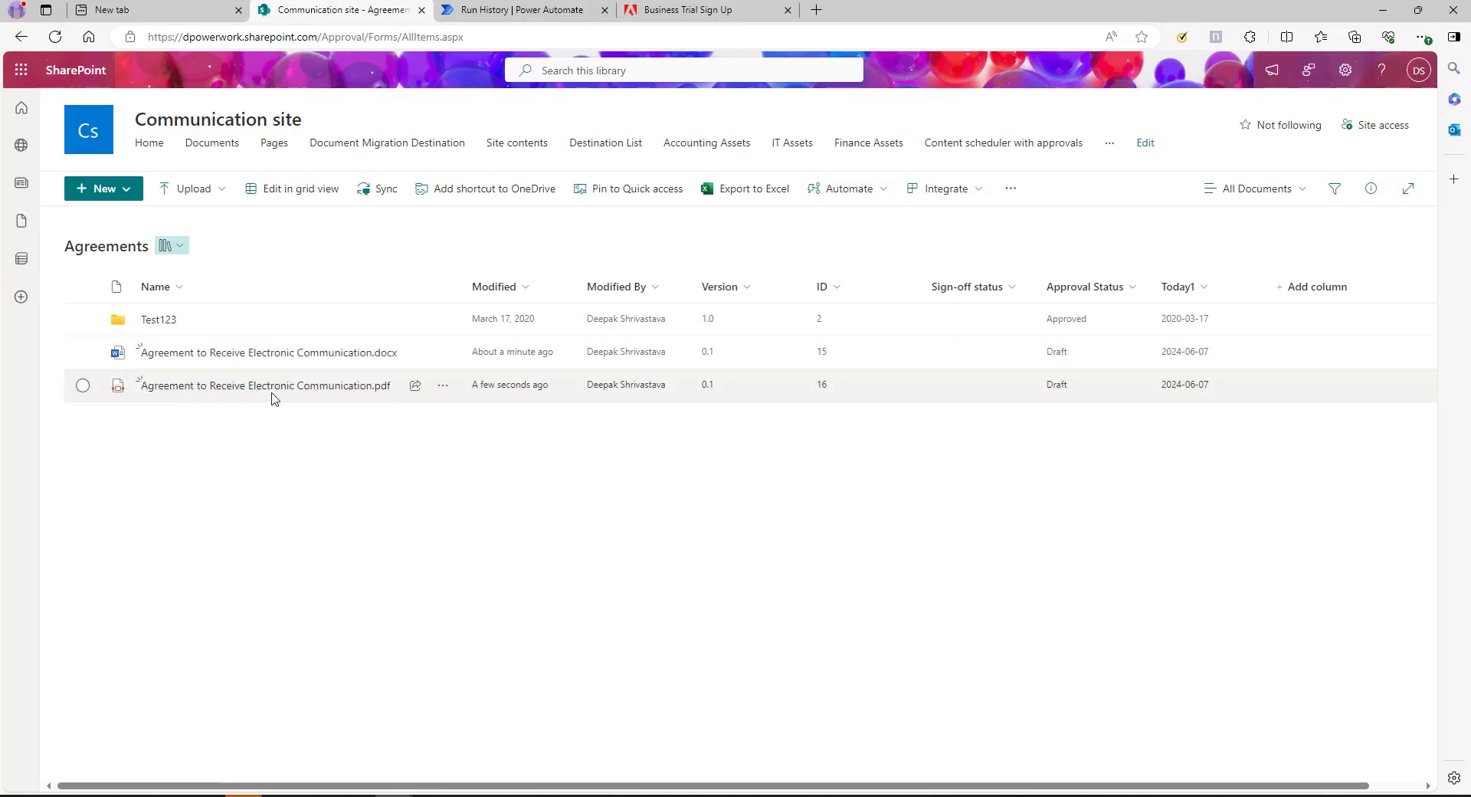
Preview the signed PDF in Agreements, inspect its signature block, and return to the completed run history
left_click(303, 387)
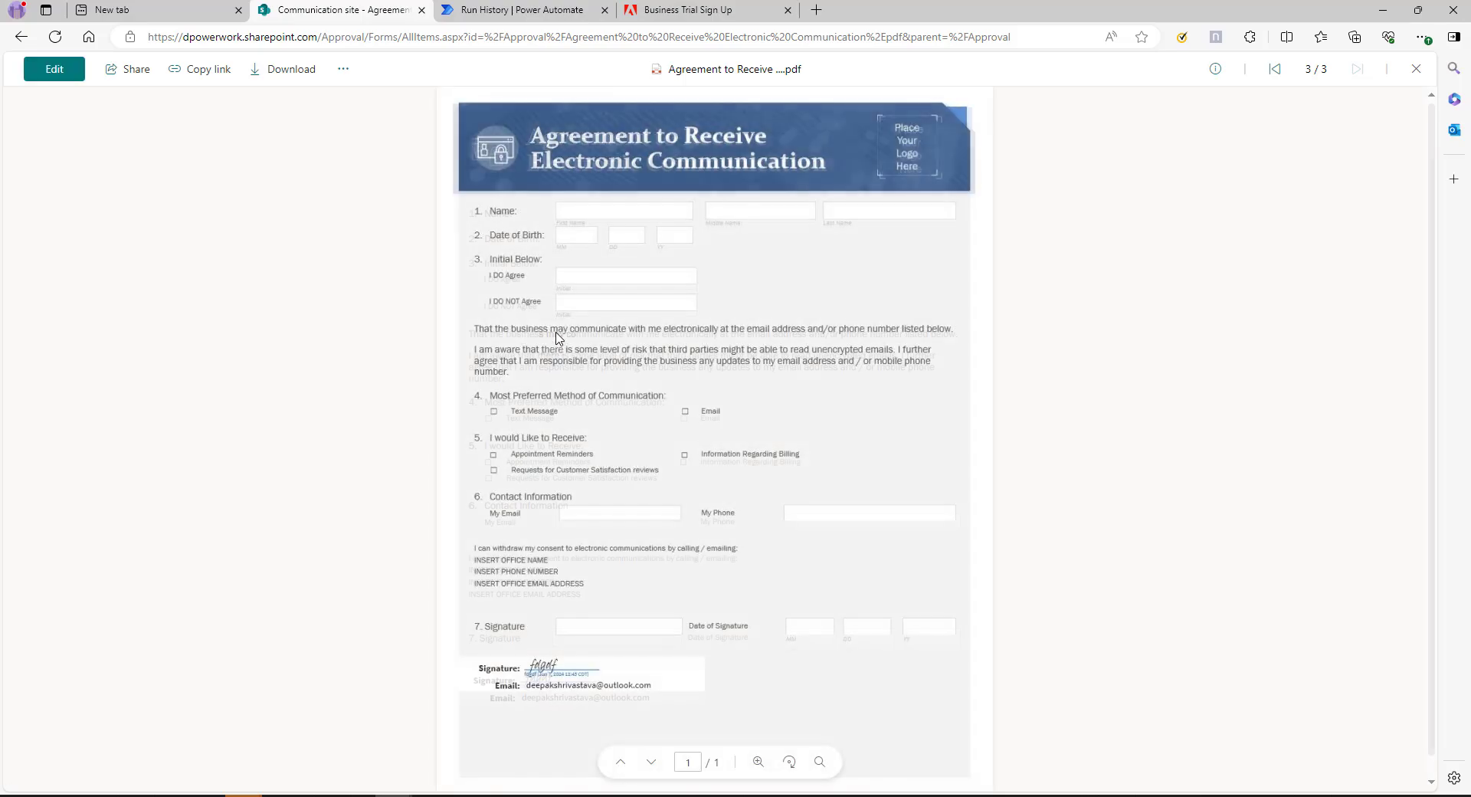
left_click_drag(527, 663, 756, 672)
left_click(729, 662)
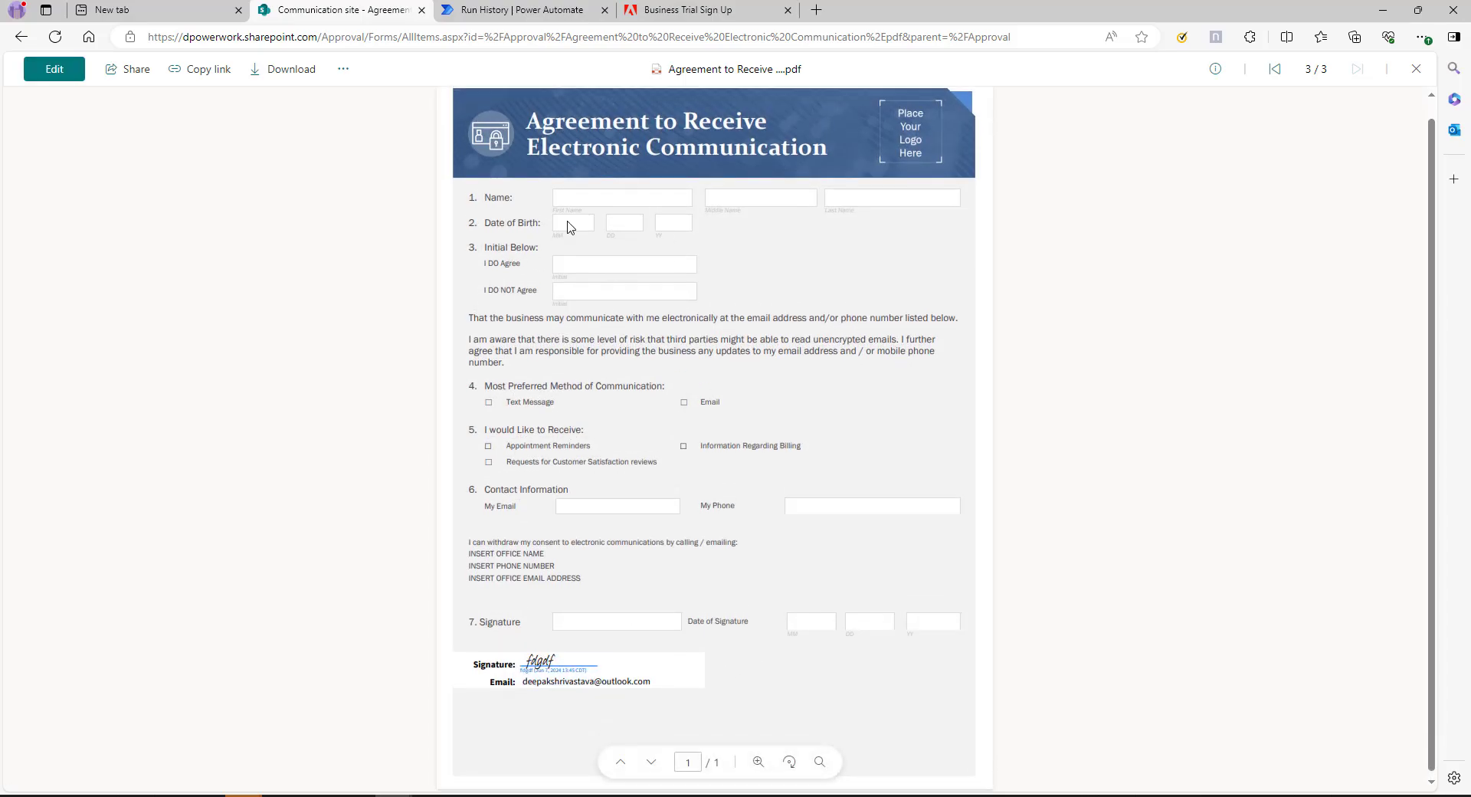
scroll(565, 223, "up", 1)
left_click(20, 37)
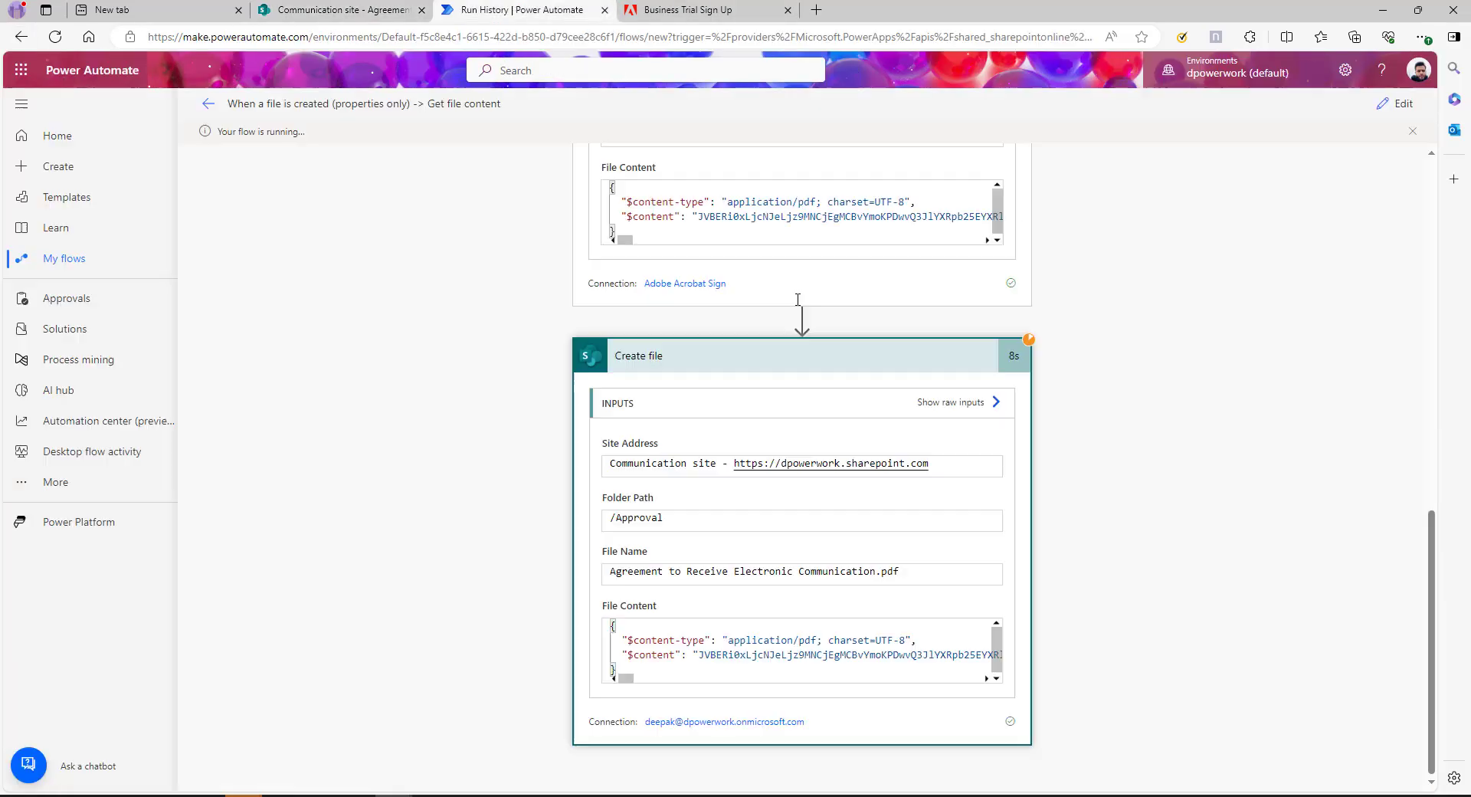
left_click(521, 10)
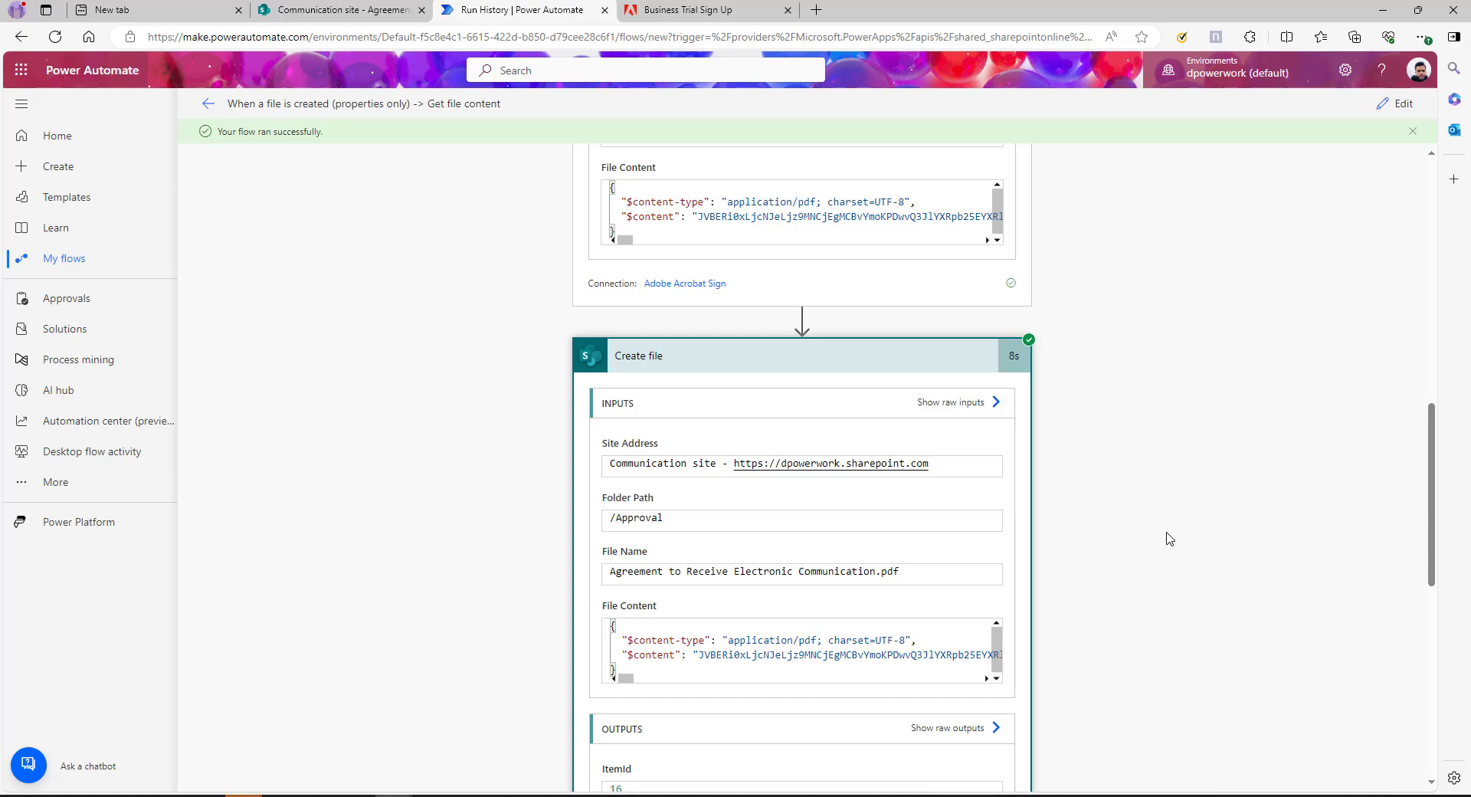